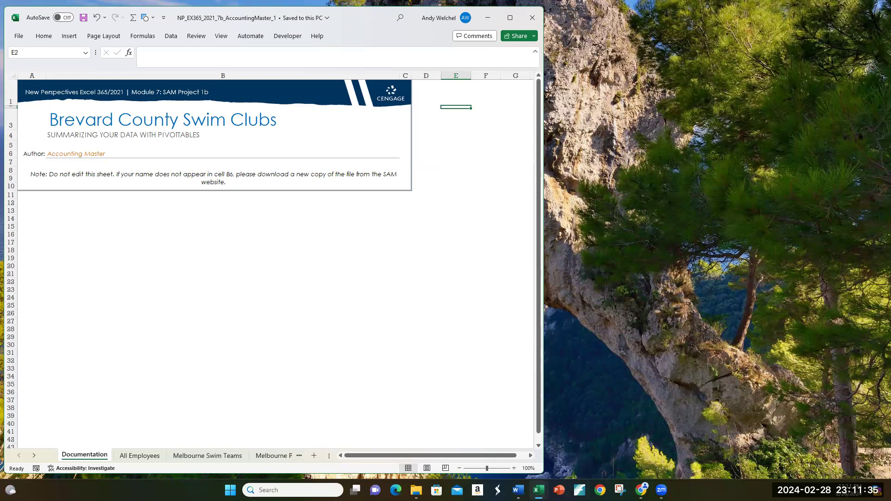
# Open the All Employees sheet and widen the workbook window to show all the employee table's columns.
pyautogui.click(147, 459)
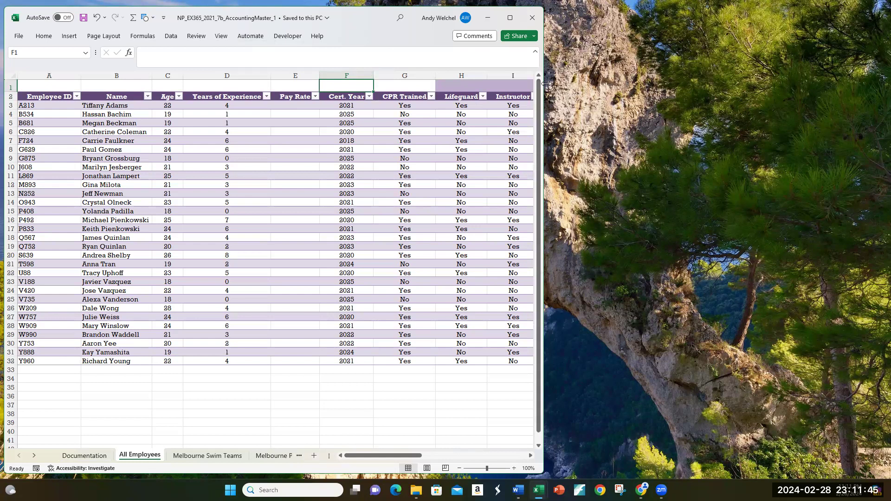
pyautogui.moveTo(546, 83); pyautogui.dragTo(886, 84)
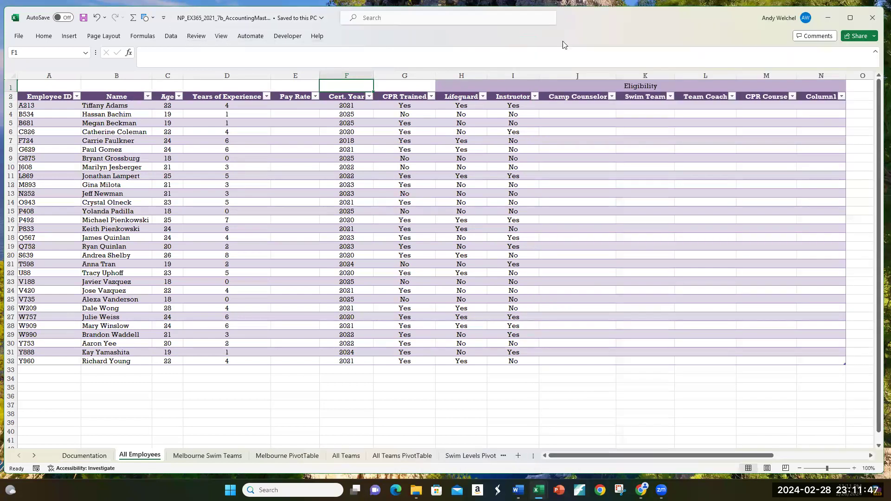
# Widen the sheet tab area so that every worksheet name through Swim Levels PivotTable fits.
pyautogui.click(257, 38)
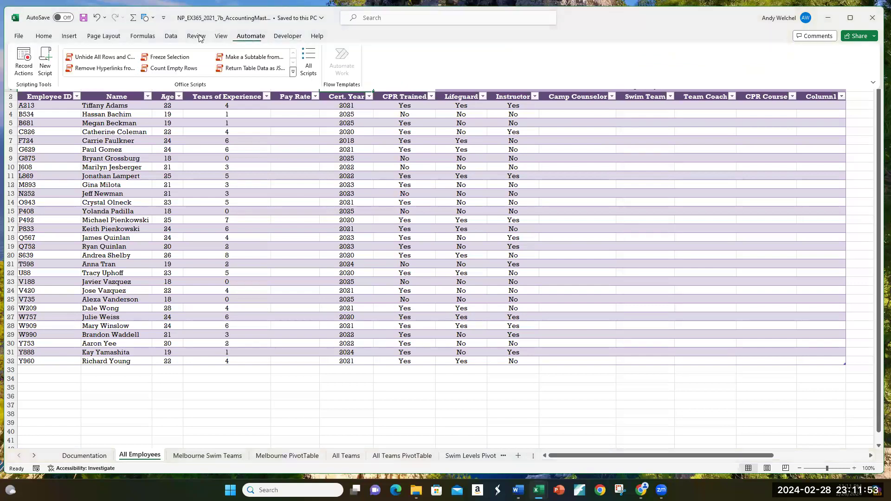
pyautogui.click(44, 37)
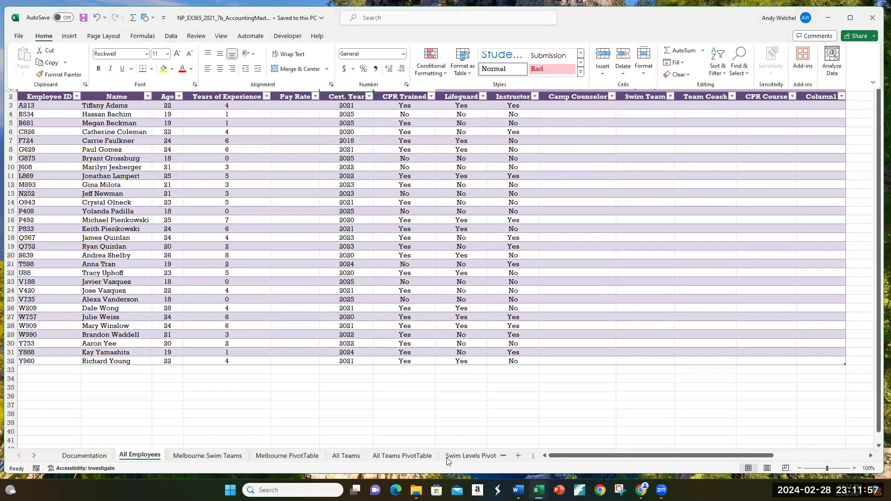
pyautogui.click(533, 456)
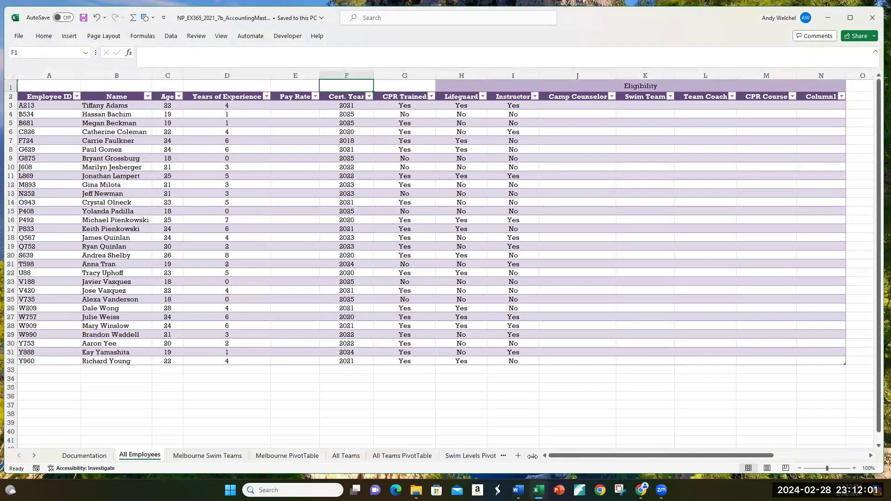
pyautogui.moveTo(534, 456); pyautogui.dragTo(733, 454)
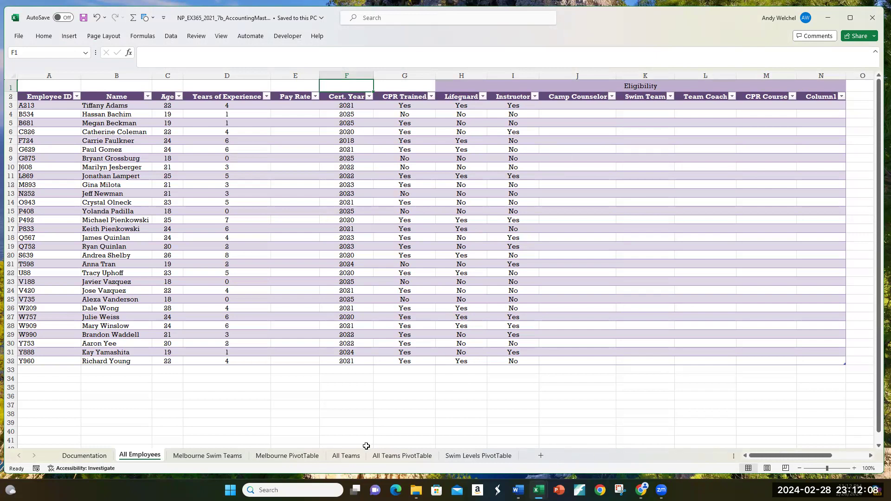
# Examine the Years of Experience values in D3:D32 of the employee table.
pyautogui.click(209, 210)
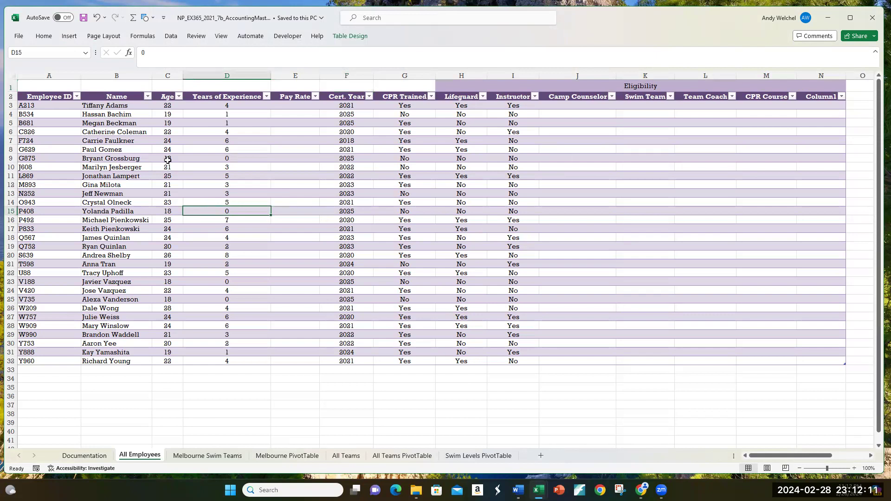
pyautogui.scroll(-5, 125, 160)
pyautogui.scroll(5, 125, 160)
pyautogui.moveTo(199, 111); pyautogui.dragTo(223, 362)
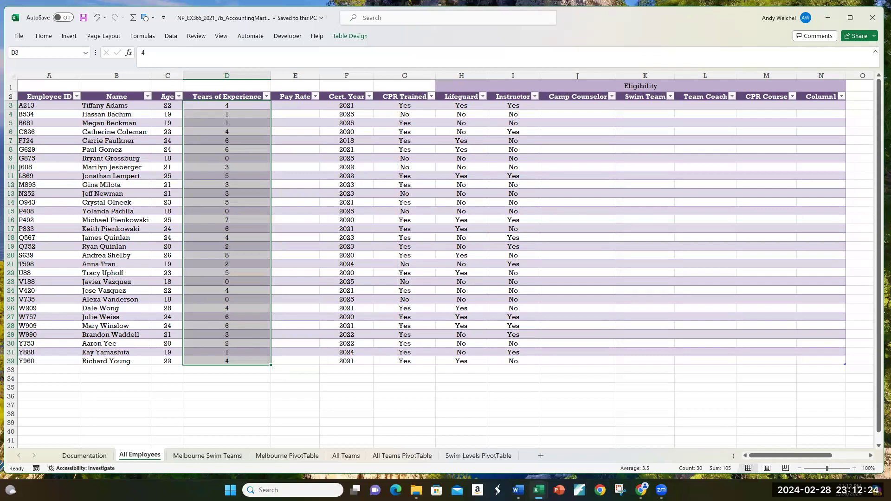
# Examine the Pay Rate column of the employee table, starting from its first data cell, E3.
pyautogui.click(467, 211)
pyautogui.press('Left')
pyautogui.press('Left')
pyautogui.press('Left')
pyautogui.press('Left')
pyautogui.press('Left')
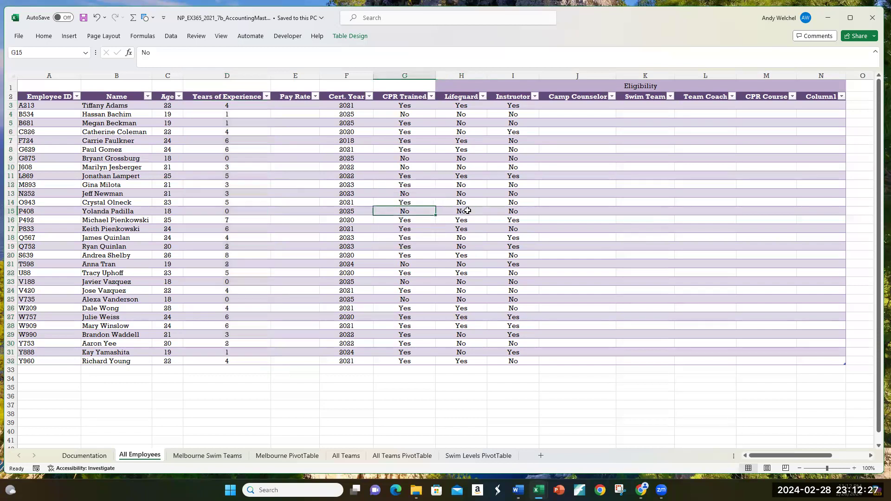
pyautogui.press('Up')
pyautogui.press('Up')
pyautogui.press('Right')
pyautogui.press('Right')
pyautogui.press('Up')
pyautogui.press('Up')
pyautogui.press('Up')
pyautogui.press('Up')
pyautogui.press('Up')
pyautogui.press('Up')
pyautogui.press('Up')
pyautogui.press('Up')
pyautogui.press('Up')
pyautogui.press('Up')
pyautogui.press('Up')
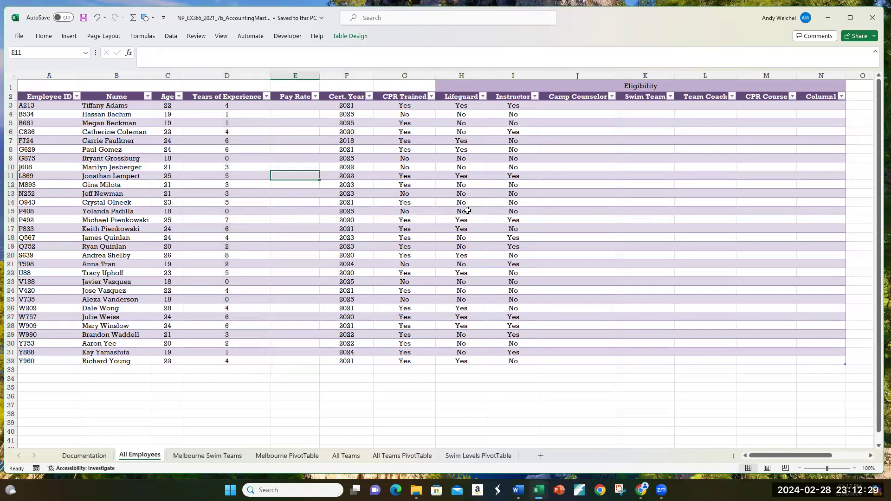
pyautogui.press('Down')
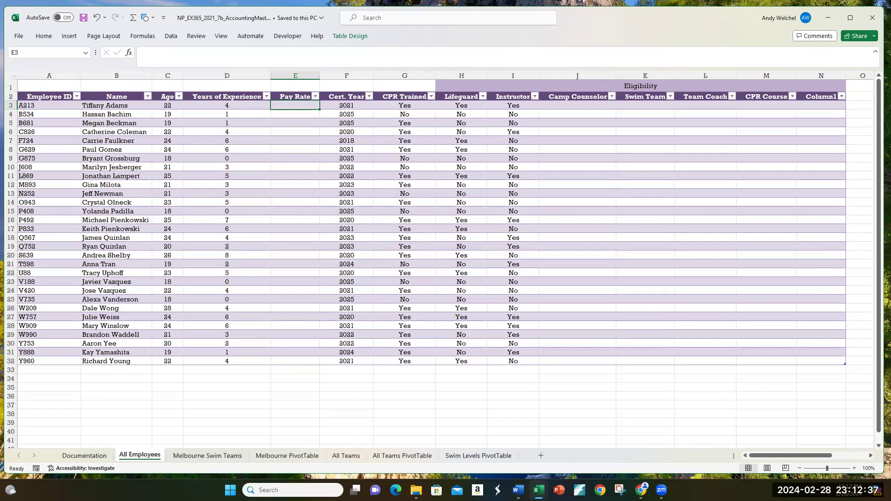
pyautogui.click(248, 107)
pyautogui.click(291, 107)
# Go to the Years of Experience and Pay Rate lookup table that starts at cell P14.
pyautogui.press('Down')
pyautogui.press('Down')
pyautogui.press('Down')
pyautogui.press('Down')
pyautogui.press('Down')
pyautogui.press('Down')
pyautogui.press('Down')
pyautogui.press('Down')
pyautogui.press('Down')
pyautogui.press('Right')
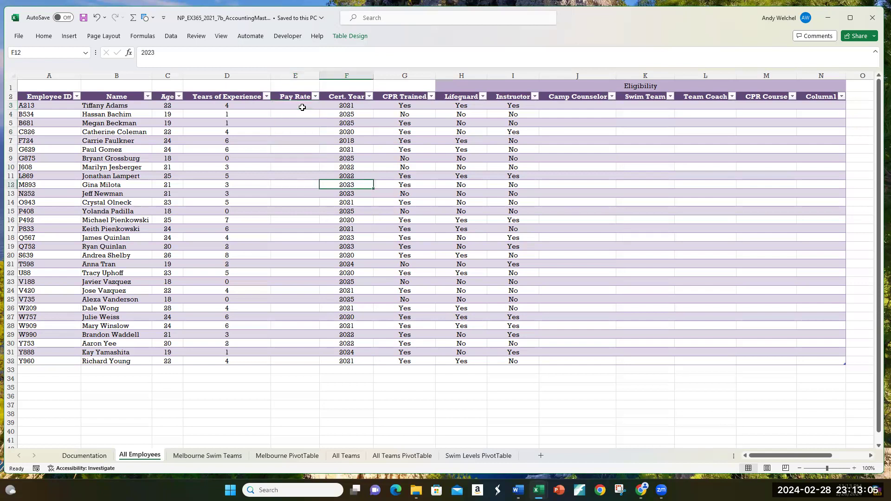
pyautogui.press('Right')
pyautogui.press('Right')
pyautogui.press('Right')
pyautogui.press('Right')
pyautogui.press('Right')
pyautogui.press('Right')
pyautogui.press('Right')
pyautogui.press('Right')
pyautogui.press('Right')
pyautogui.press('Right')
pyautogui.press('Right')
pyautogui.press('Right')
pyautogui.press('Right')
pyautogui.press('Right')
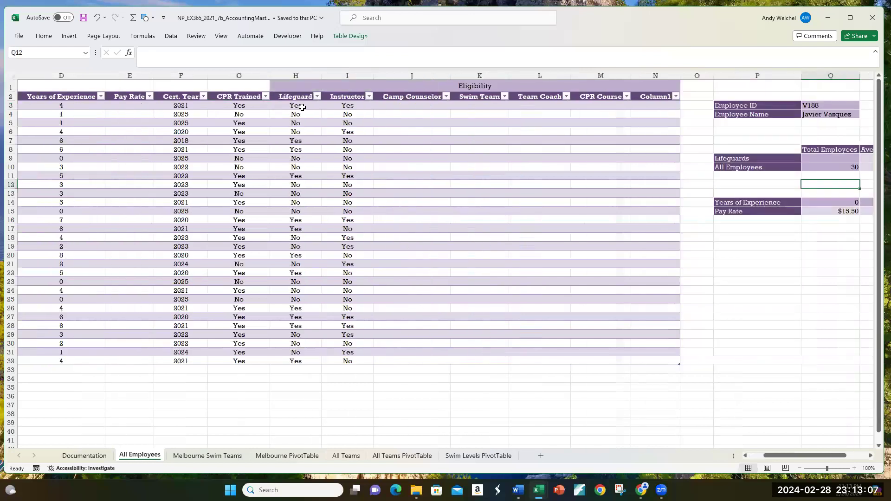
pyautogui.press('Left')
pyautogui.press('Left')
pyautogui.press('Left')
pyautogui.press('Left')
pyautogui.press('Down')
pyautogui.press('Down')
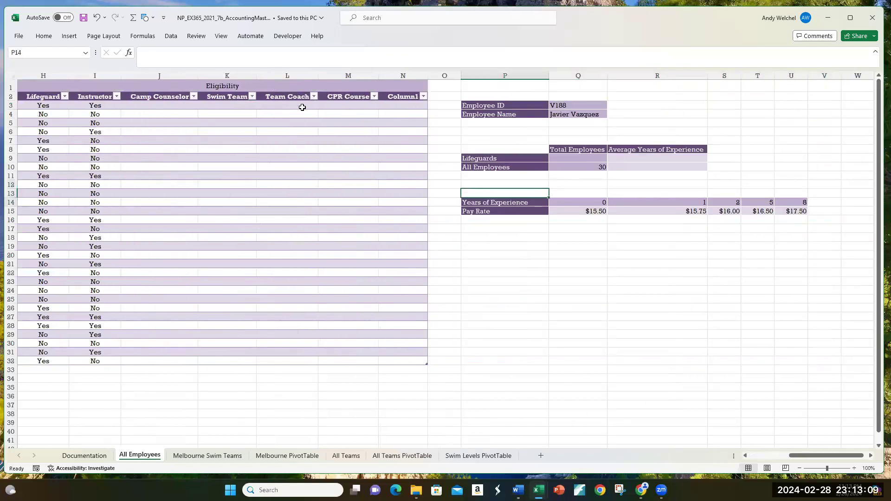
pyautogui.press('Down')
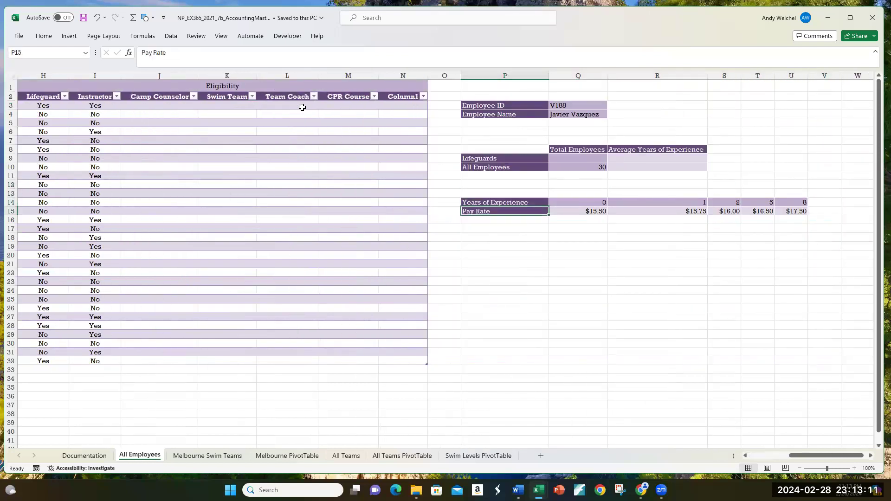
# Read through the Years of Experience levels in Q14:U14 of the lookup table.
pyautogui.press('Right')
pyautogui.press('Up')
pyautogui.press('Right')
pyautogui.press('Right')
pyautogui.press('Right')
pyautogui.press('Right')
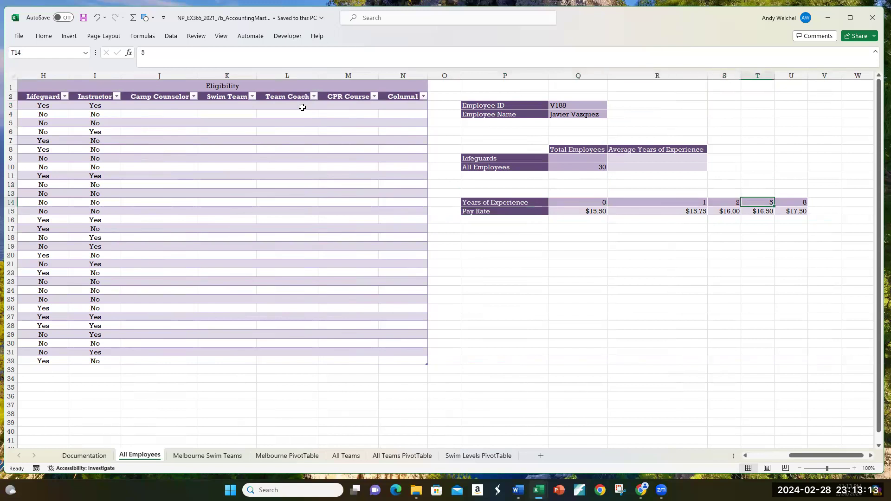
pyautogui.press('Left')
pyautogui.press('Left')
pyautogui.press('Left')
pyautogui.press('Left')
pyautogui.press('Left')
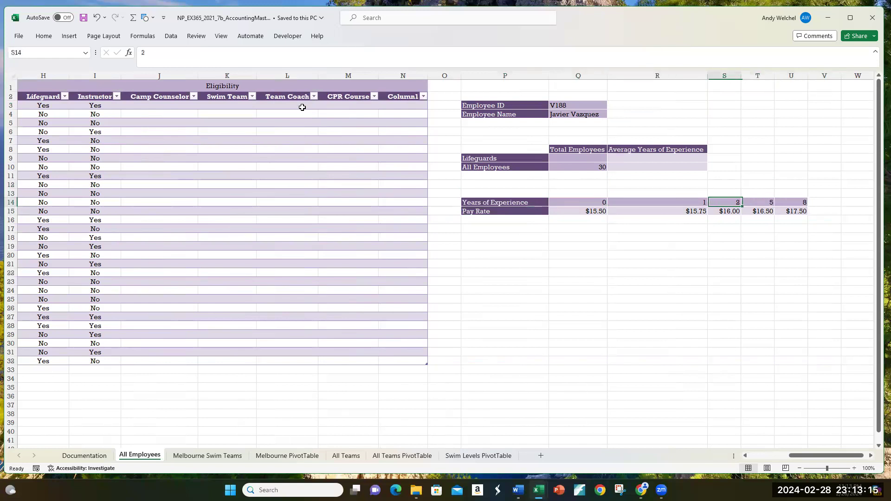
# Read through the pay rates in Q15:U15 that correspond to each experience level.
pyautogui.press('Down')
pyautogui.press('Right')
pyautogui.press('Right')
pyautogui.press('Right')
pyautogui.press('Right')
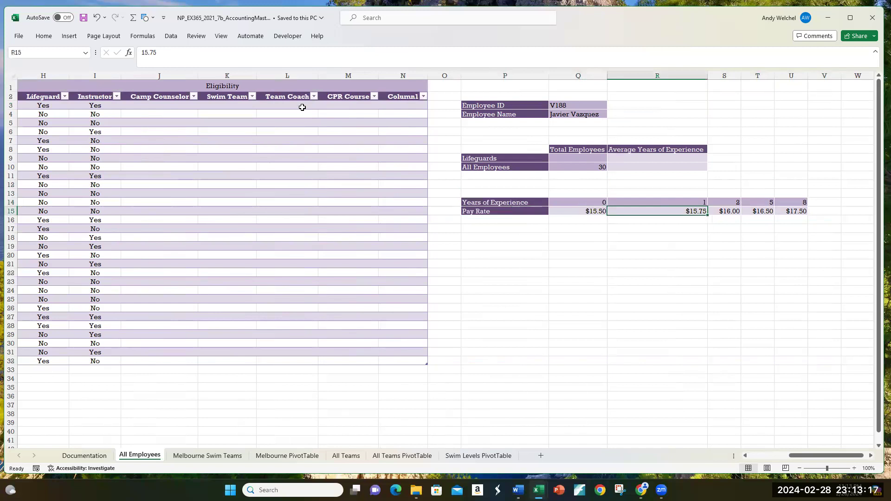
pyautogui.press('Right')
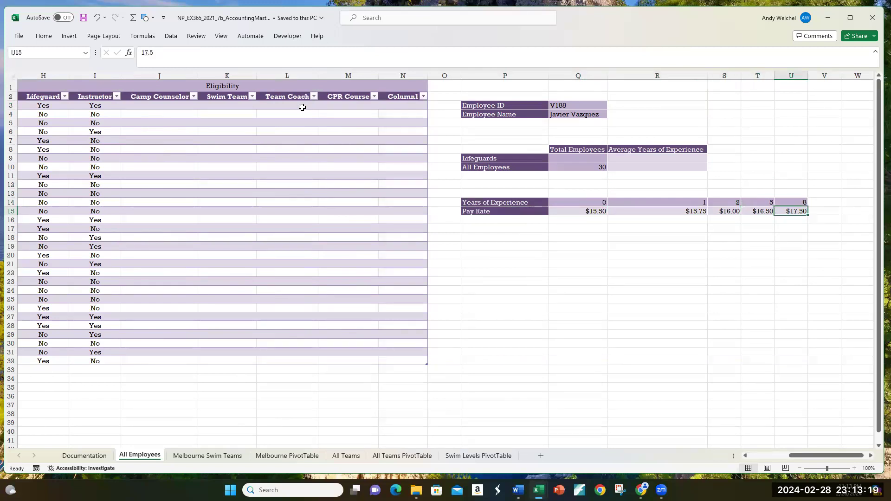
pyautogui.press('Left')
pyautogui.press('Left')
pyautogui.press('Left')
pyautogui.press('Left')
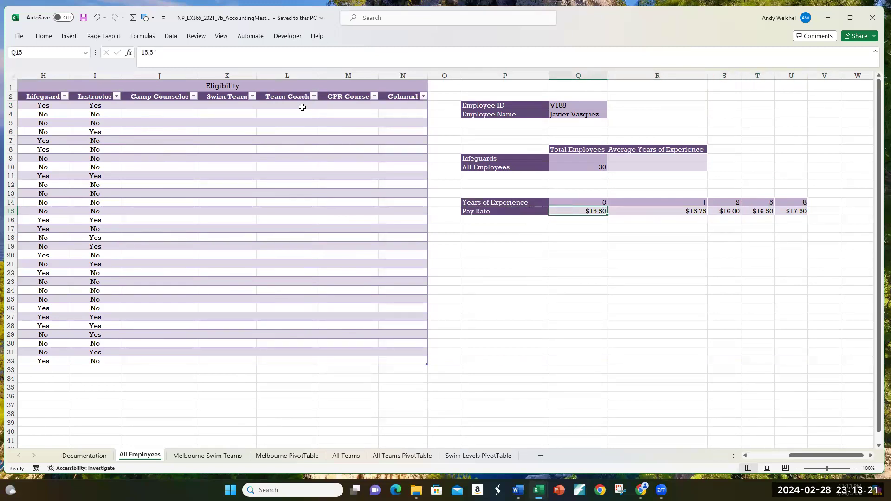
pyautogui.press('Left')
pyautogui.press('Up')
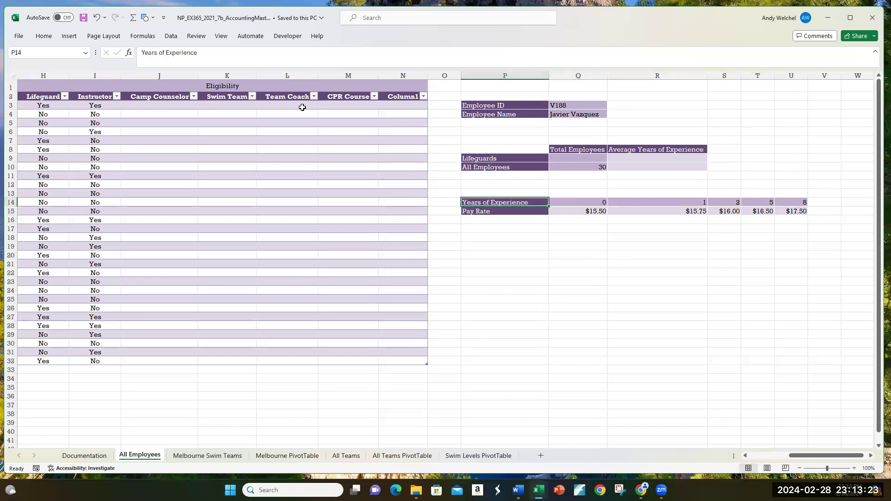
# Examine the horizontal layout of the lookup table from its row headings in P14:P15 and its first value column.
pyautogui.press('Right')
pyautogui.press('Left')
pyautogui.press('Right')
pyautogui.press('Left')
pyautogui.press('Down')
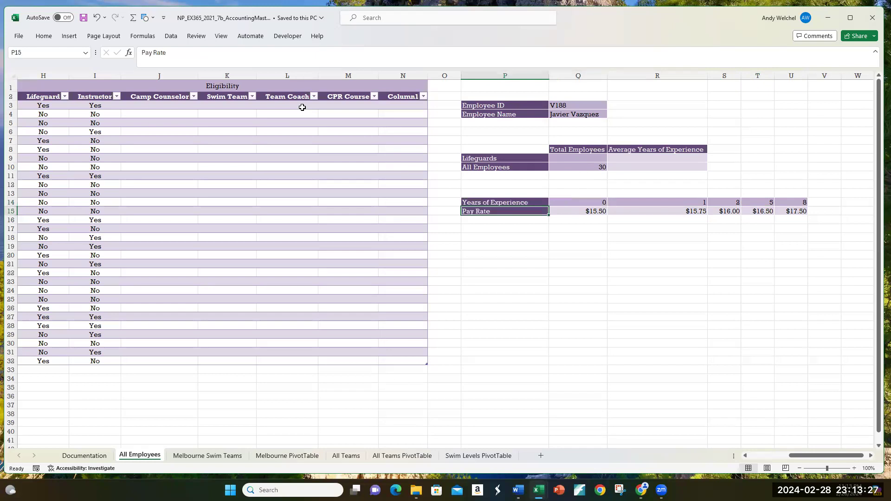
pyautogui.press('Right')
pyautogui.press('Up')
pyautogui.press('Down')
pyautogui.press('Down')
pyautogui.press('Down')
pyautogui.press('Down')
pyautogui.press('Down')
pyautogui.press('Down')
pyautogui.press('Up')
pyautogui.press('Up')
pyautogui.press('Up')
pyautogui.press('Up')
pyautogui.press('Up')
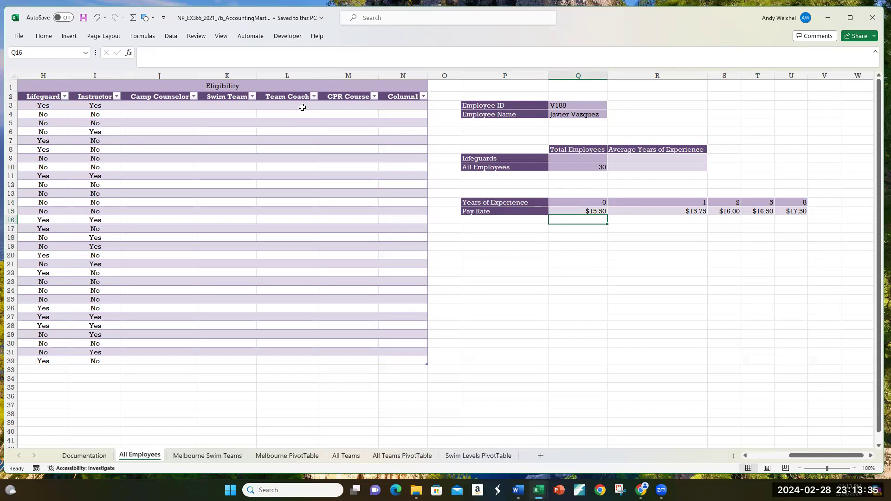
pyautogui.press('Up')
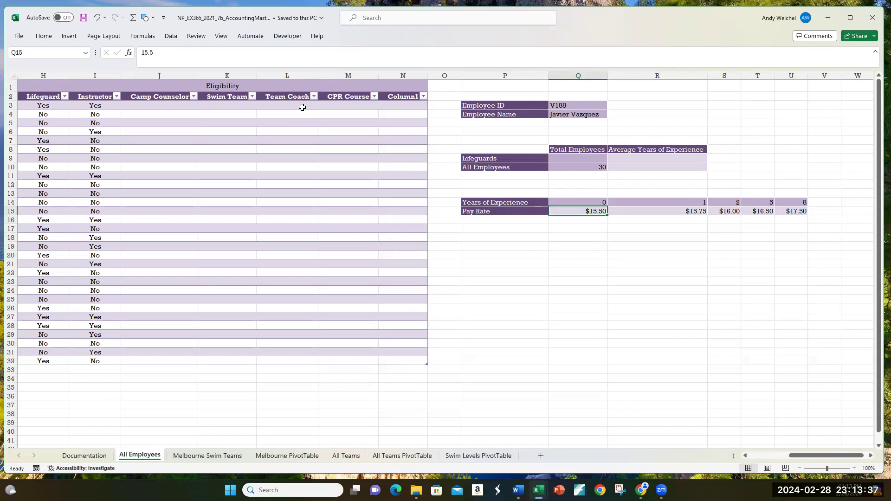
pyautogui.press('Up')
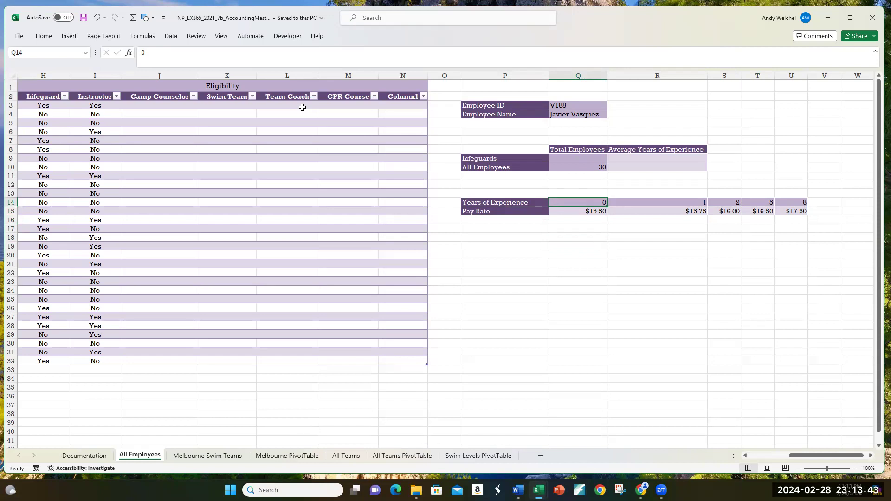
# Compare the lower experience levels in row 14 of the lookup table with their pay rates in row 15.
pyautogui.press('Right')
pyautogui.press('Right')
pyautogui.press('Right')
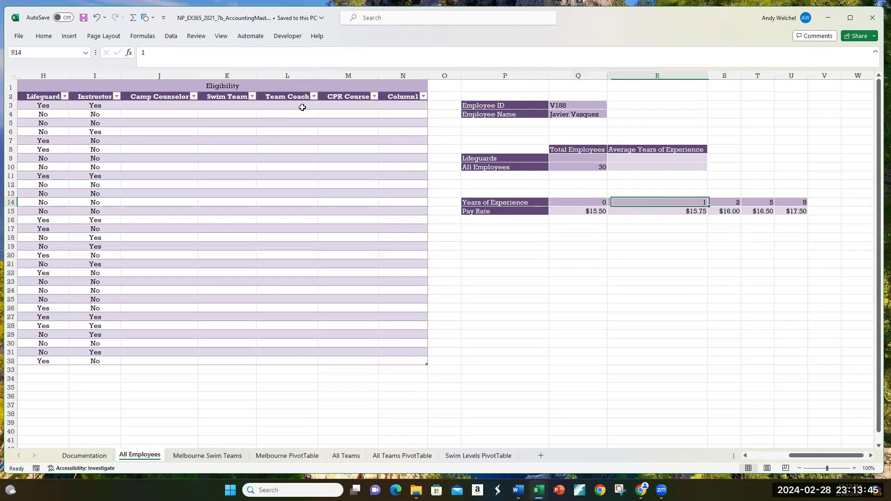
pyautogui.press('Right')
pyautogui.press('Left')
pyautogui.press('Left')
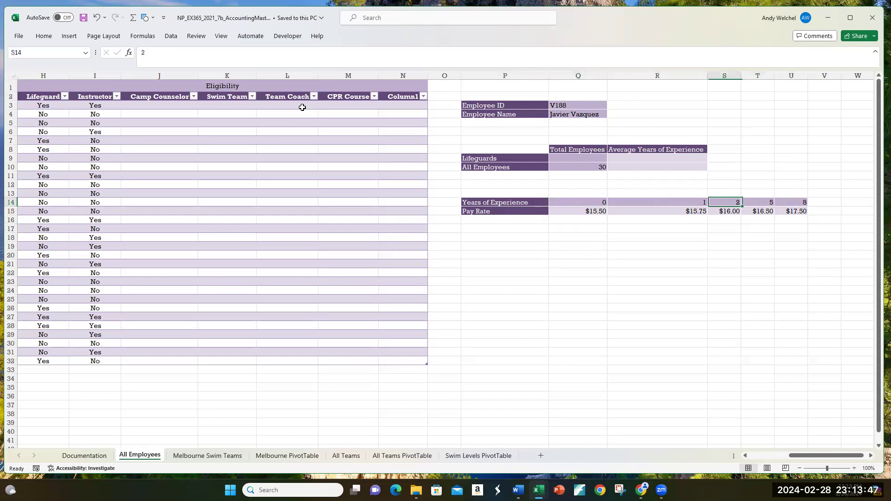
pyautogui.press('Left')
pyautogui.press('Down')
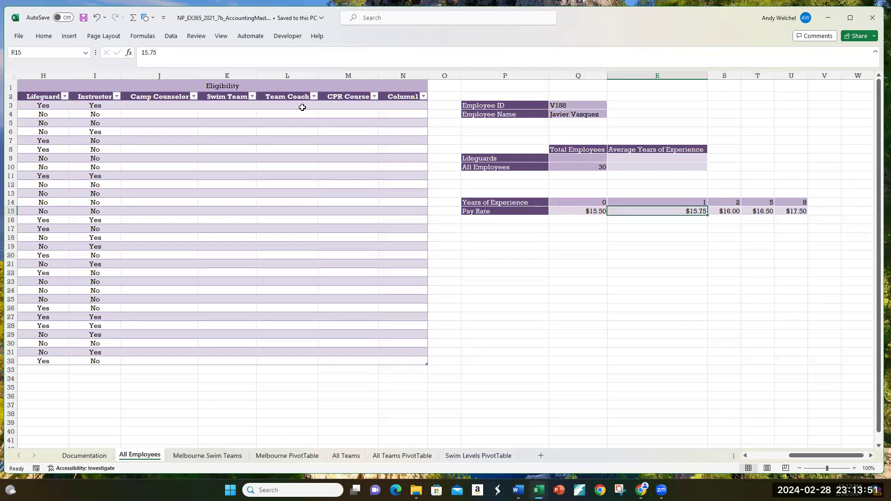
pyautogui.press('Up')
pyautogui.press('Left')
pyautogui.press('Left')
pyautogui.press('Left')
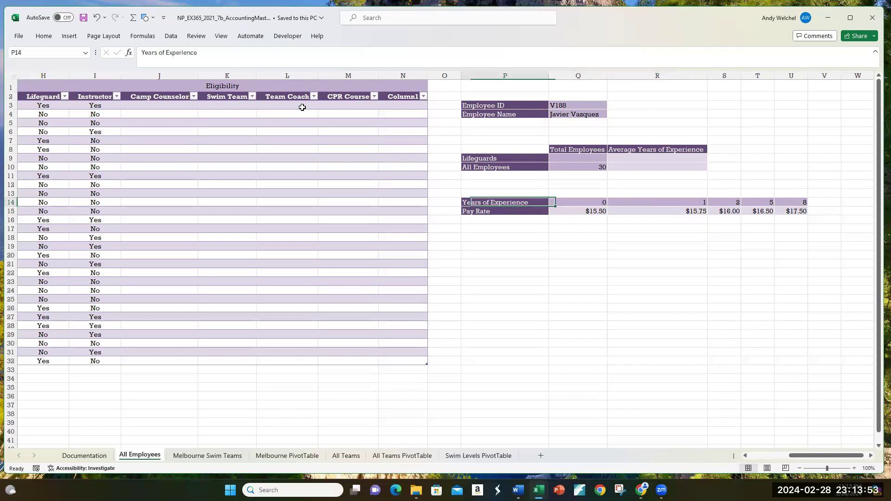
# Start an XLOOKUP function from the Lookup & Reference category in cell E3, the first Pay Rate cell.
pyautogui.press('Right')
pyautogui.press('Left')
pyautogui.press('Left')
pyautogui.press('Left')
pyautogui.press('Left')
pyautogui.press('Left')
pyautogui.press('Left')
pyautogui.press('Left')
pyautogui.press('Left')
pyautogui.press('Left')
pyautogui.press('Left')
pyautogui.press('Left')
pyautogui.press('Left')
pyautogui.press('Left')
pyautogui.press('Right')
pyautogui.press('Right')
pyautogui.press('Right')
pyautogui.press('Up')
pyautogui.press('Up')
pyautogui.press('Up')
pyautogui.press('Up')
pyautogui.press('Up')
pyautogui.press('Up')
pyautogui.press('Up')
pyautogui.press('Up')
pyautogui.press('Up')
pyautogui.press('Up')
pyautogui.press('Up')
pyautogui.press('Left')
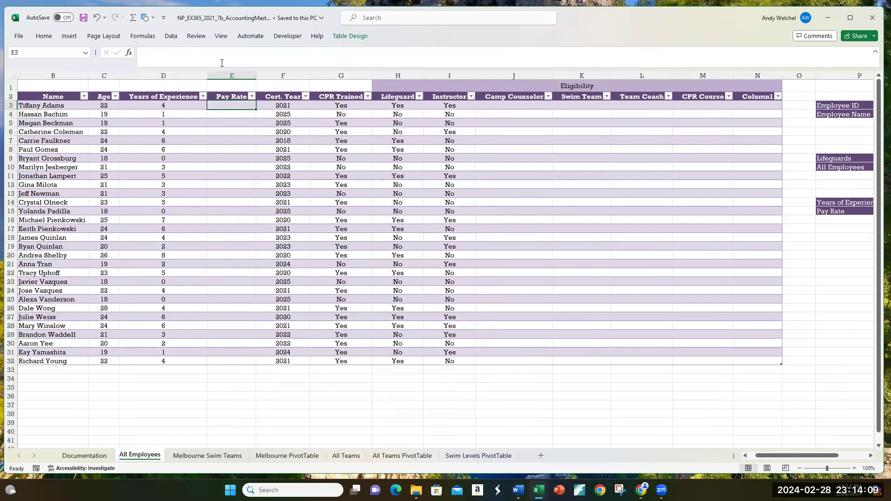
pyautogui.click(128, 55)
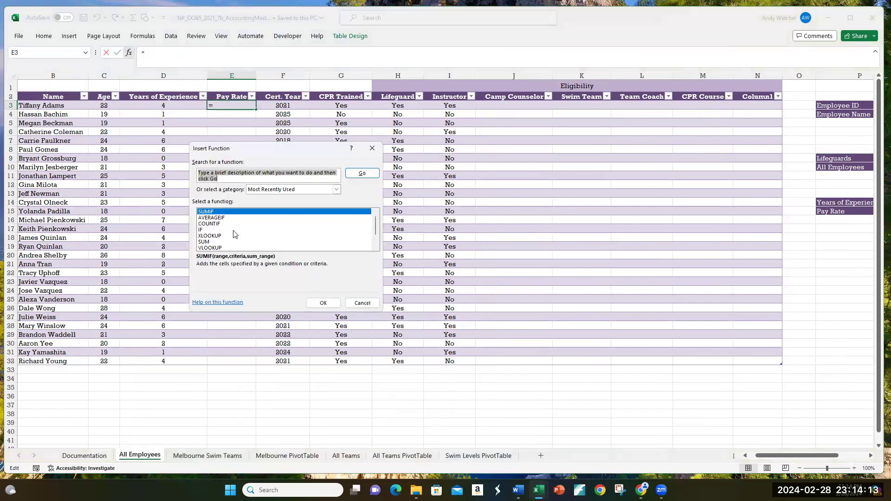
pyautogui.click(262, 189)
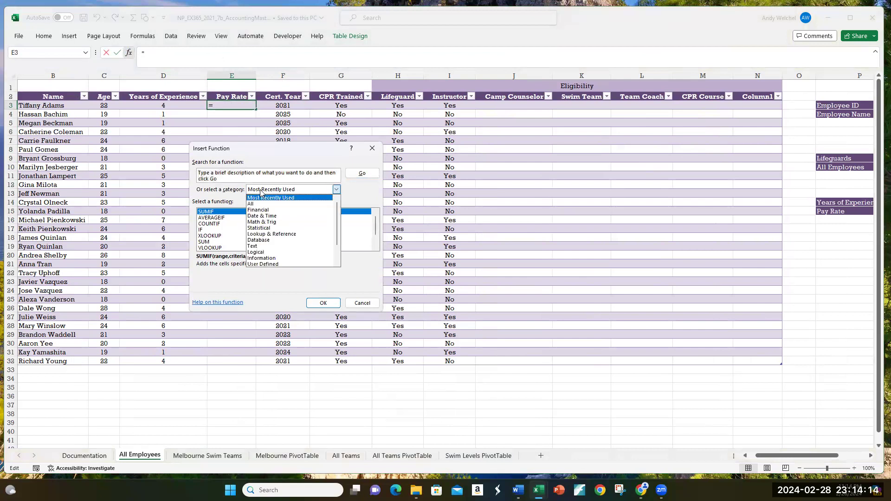
pyautogui.click(272, 234)
pyautogui.scroll(-11, 265, 238)
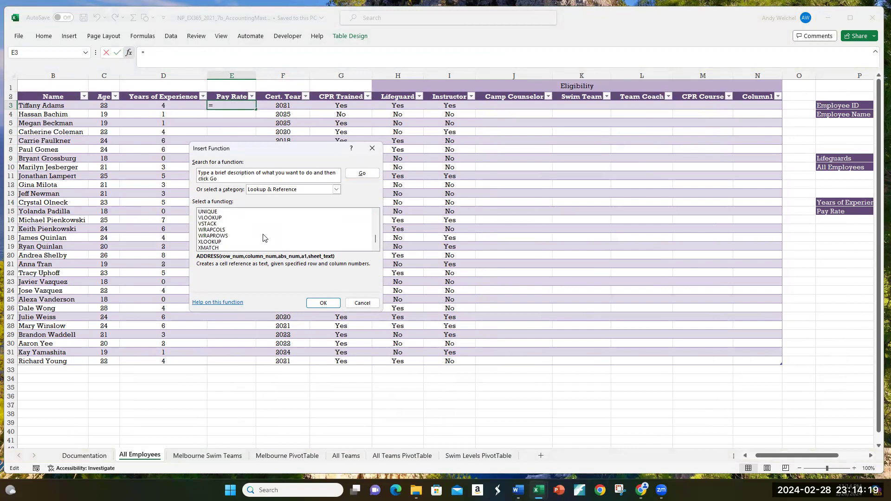
pyautogui.click(224, 242)
pyautogui.click(323, 303)
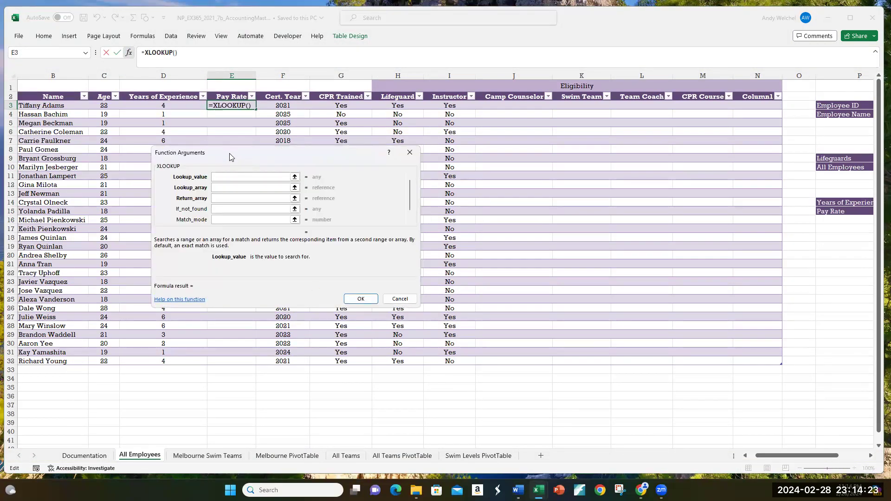
pyautogui.moveTo(230, 156); pyautogui.dragTo(355, 122)
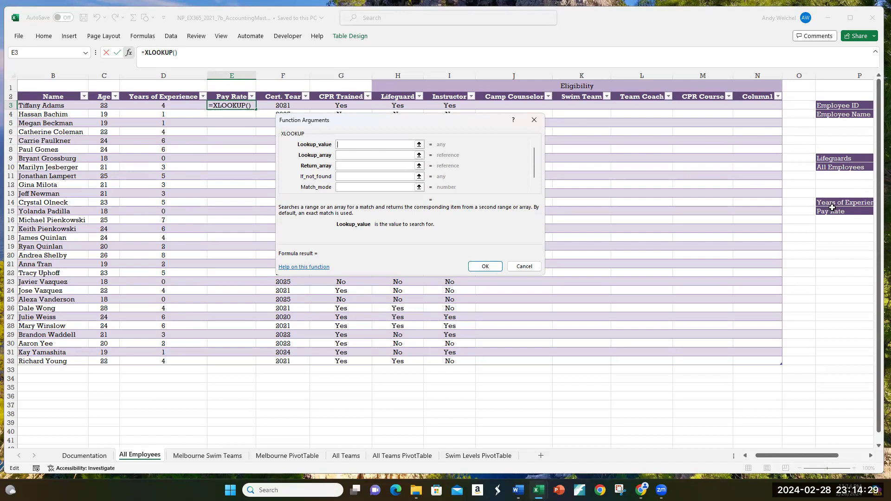
# Cancel the misdirected lookup, restart XLOOKUP in E3, and use the Years of Experience value in D3 as the lookup value.
pyautogui.click(169, 105)
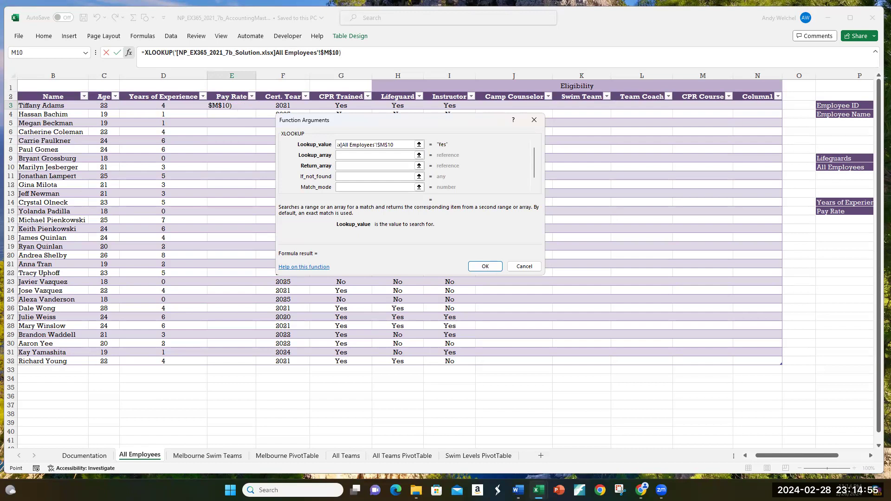
pyautogui.press('Escape')
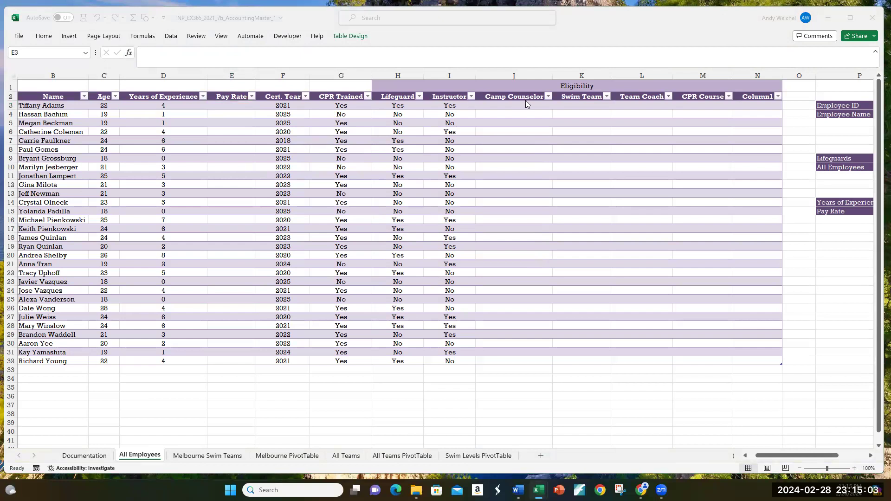
pyautogui.click(248, 106)
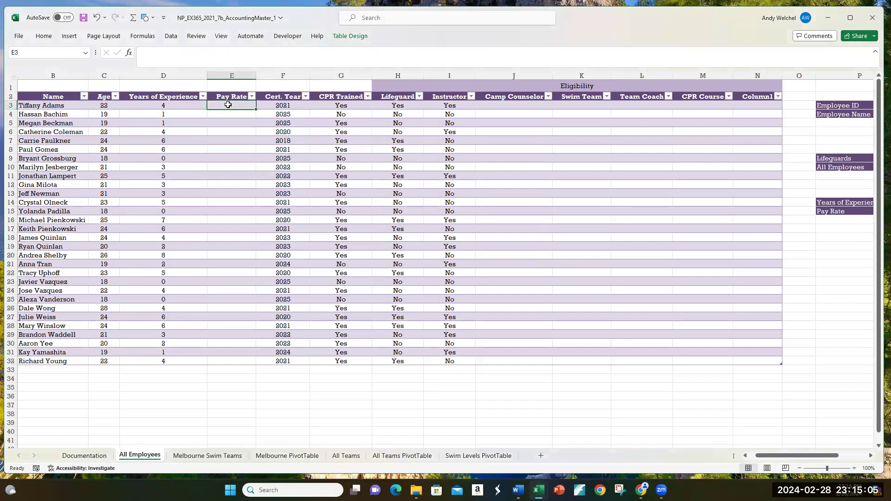
pyautogui.click(129, 53)
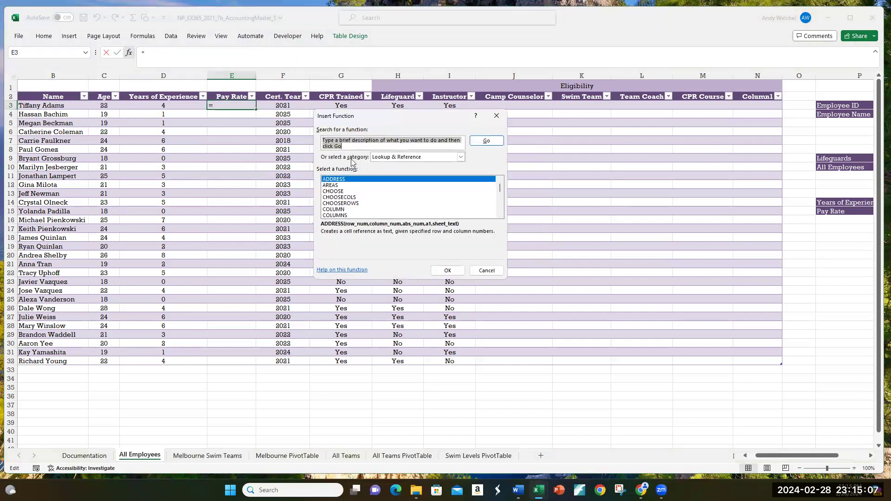
pyautogui.click(461, 156)
pyautogui.click(408, 165)
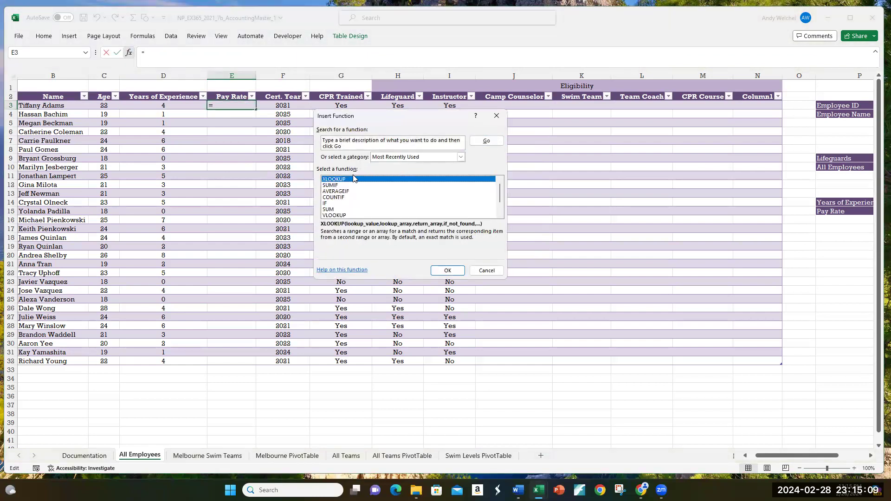
pyautogui.click(437, 273)
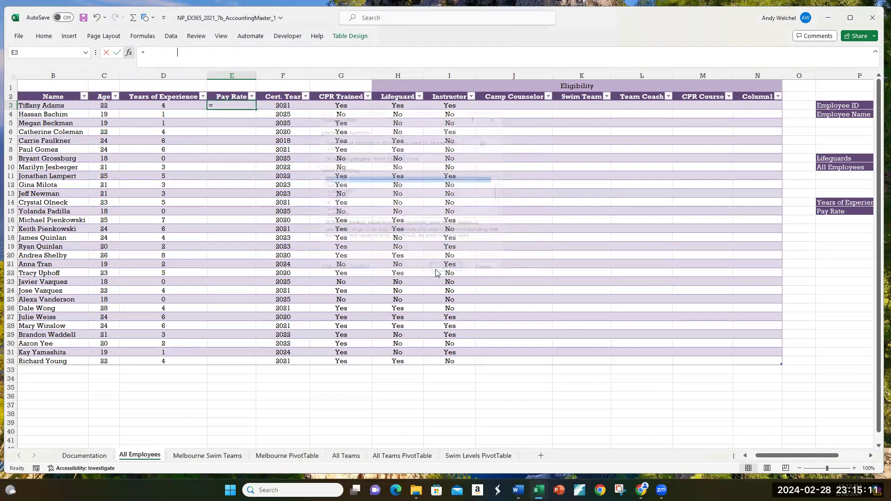
pyautogui.click(176, 106)
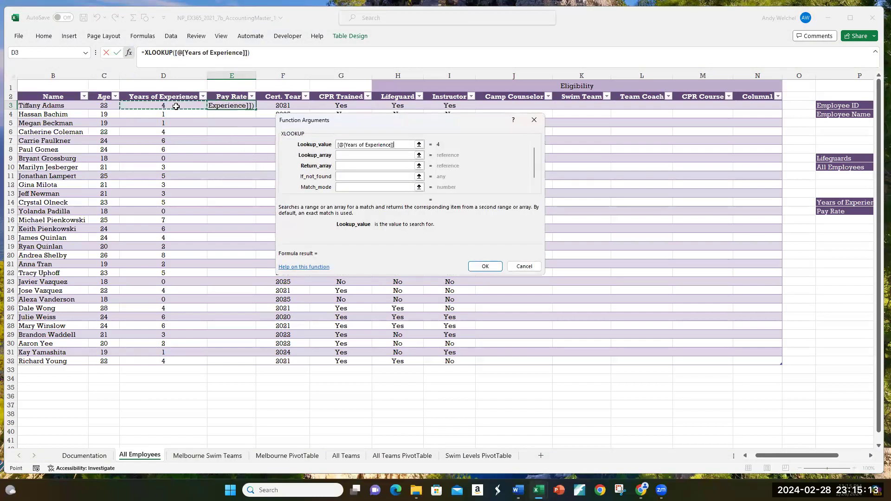
# Set the XLOOKUP lookup array to the Years of Experience row P14:U14.
pyautogui.click(344, 155)
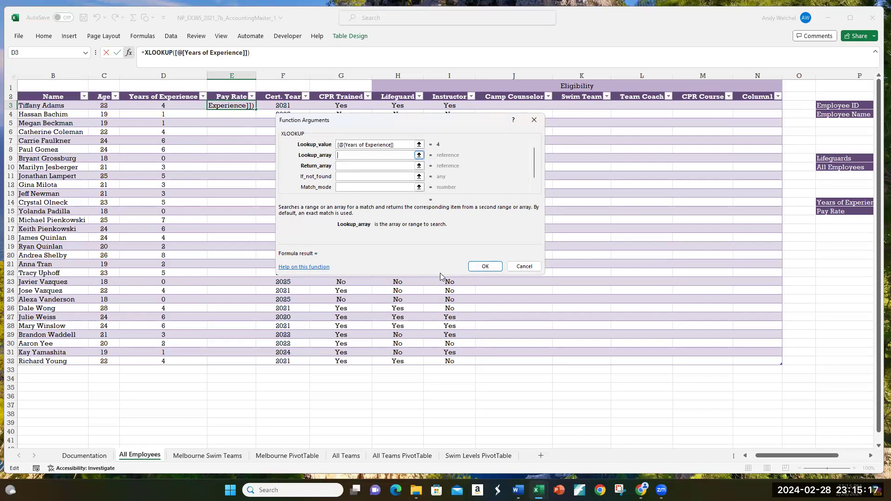
pyautogui.click(872, 457)
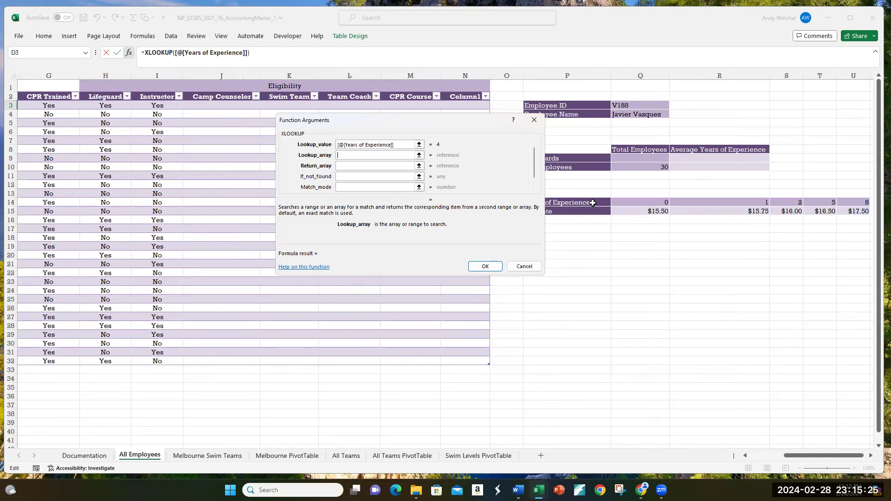
pyautogui.moveTo(593, 203); pyautogui.dragTo(854, 203)
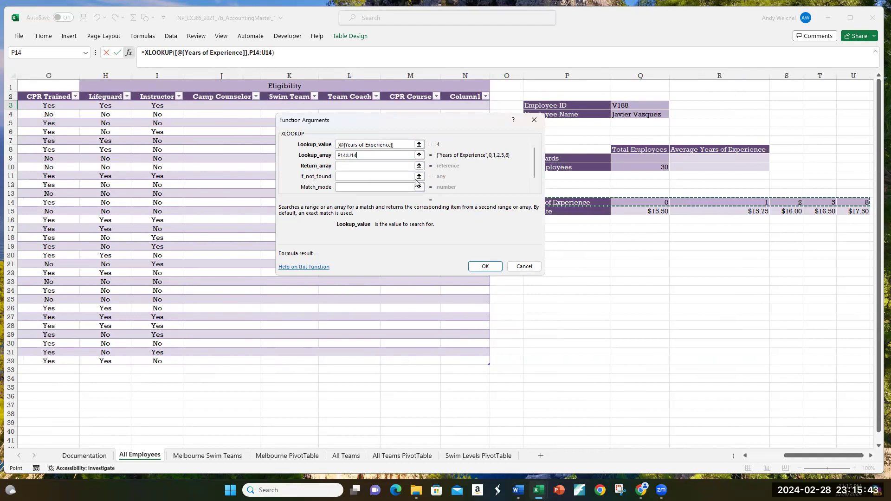
# Set the XLOOKUP return array to the Pay Rate row P15:U15 and the match mode to -1.
pyautogui.click(349, 165)
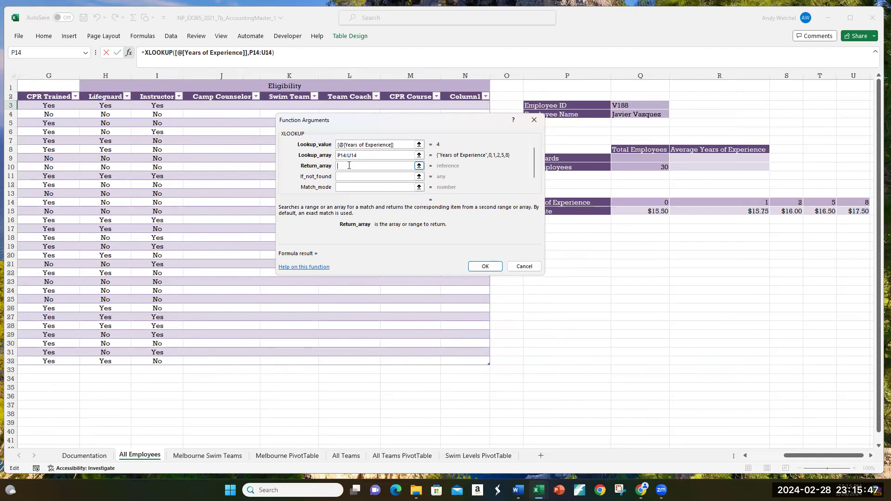
pyautogui.moveTo(599, 211); pyautogui.dragTo(740, 214)
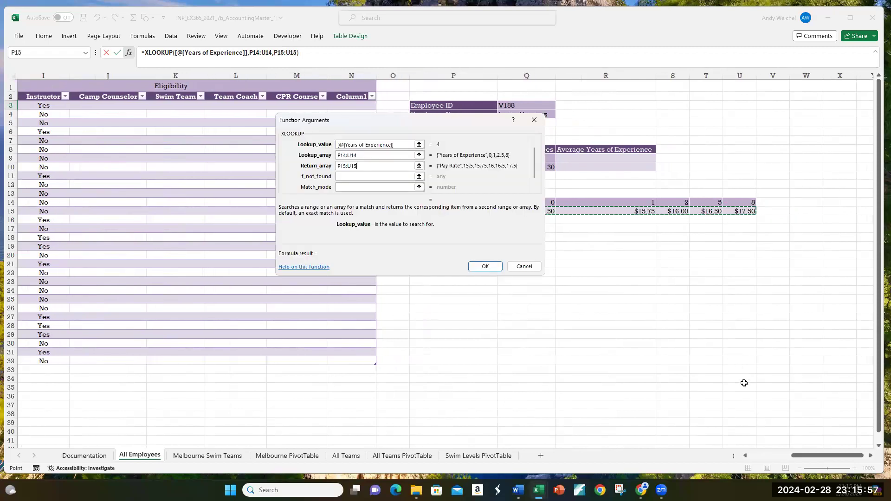
pyautogui.click(746, 456)
pyautogui.click(746, 456)
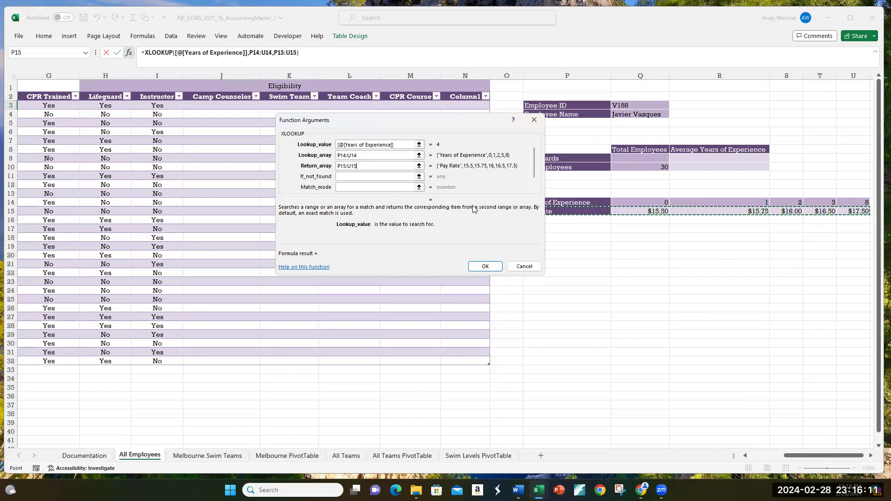
pyautogui.click(348, 186)
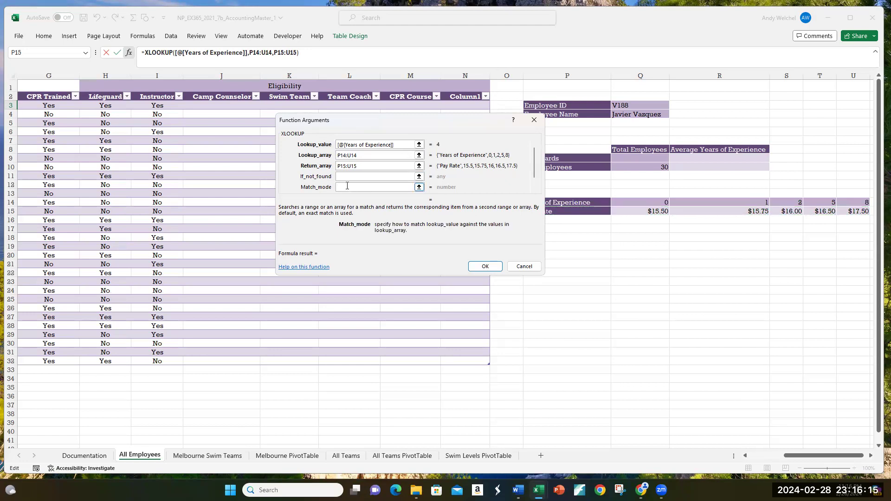
pyautogui.write('-1')
# Make the lookup array an absolute reference, $P$14:$U$14.
pyautogui.click(349, 158)
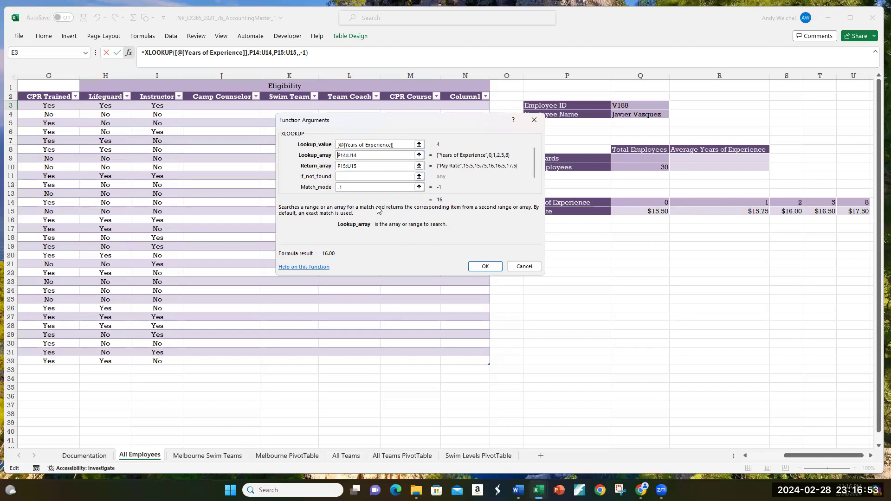
pyautogui.write('$')
pyautogui.press('Right')
pyautogui.write('$P')
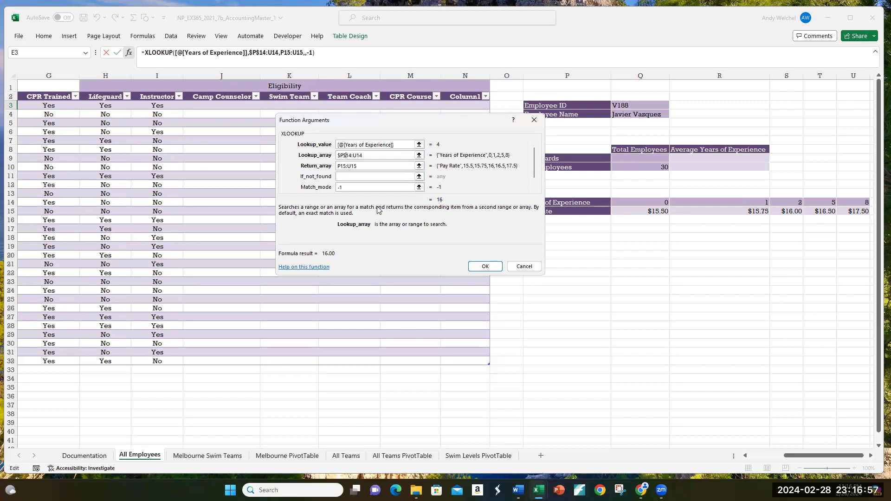
pyautogui.write('$')
pyautogui.press('Right')
pyautogui.write('$')
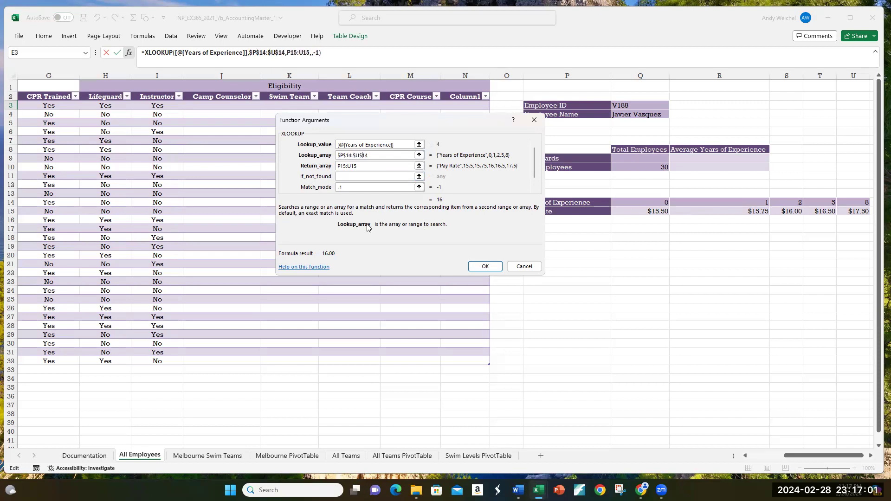
# Make the return array an absolute reference, $P$15:$U$15, and enter the XLOOKUP formula in the Pay Rate column.
pyautogui.click(340, 166)
pyautogui.write('$')
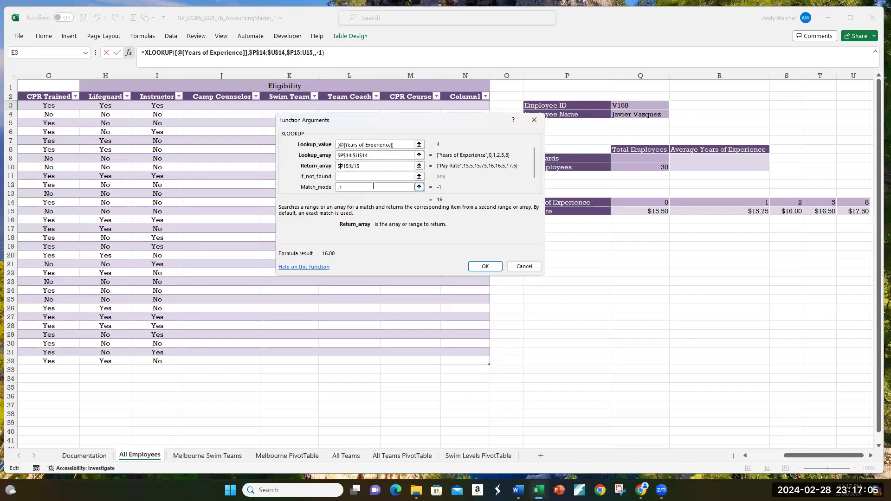
pyautogui.write('$')
pyautogui.write('$')
pyautogui.write('$U$')
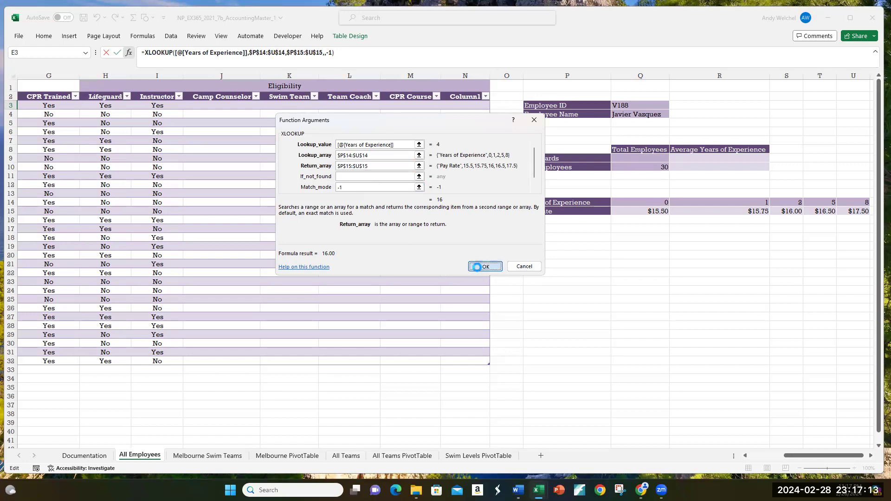
pyautogui.click(484, 266)
# Check the filled Pay Rate values against the Years of Experience down the employee table.
pyautogui.press('Home')
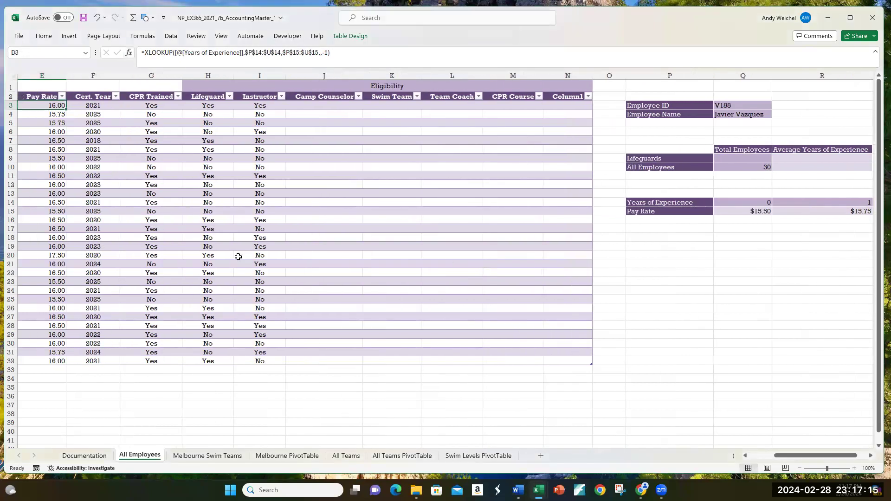
pyautogui.press('Right')
pyautogui.press('Right')
pyautogui.press('Right')
pyautogui.press('Down')
pyautogui.press('Down')
pyautogui.press('Down')
pyautogui.press('Down')
pyautogui.press('Down')
pyautogui.press('Down')
pyautogui.press('Down')
pyautogui.press('Down')
pyautogui.press('Down')
pyautogui.press('Down')
pyautogui.press('Down')
pyautogui.press('Down')
pyautogui.press('Down')
pyautogui.press('Down')
pyautogui.press('Down')
pyautogui.press('Down')
pyautogui.press('Down')
pyautogui.press('Down')
pyautogui.press('Down')
pyautogui.press('Down')
pyautogui.press('Up')
pyautogui.press('Up')
pyautogui.press('Up')
pyautogui.press('Up')
pyautogui.press('Up')
pyautogui.press('Up')
pyautogui.press('Up')
pyautogui.press('Up')
# Look across row 16 to the lookup table and check the pay rate for the highest experience level in U15.
pyautogui.press('Right')
pyautogui.press('Right')
pyautogui.press('Right')
pyautogui.press('Right')
pyautogui.press('Right')
pyautogui.press('Right')
pyautogui.press('Right')
pyautogui.press('Left')
pyautogui.press('Left')
pyautogui.press('Left')
pyautogui.press('Left')
pyautogui.press('Left')
pyautogui.press('Left')
pyautogui.press('Left')
pyautogui.press('Left')
pyautogui.press('Right')
pyautogui.press('Right')
pyautogui.press('Right')
pyautogui.press('Right')
pyautogui.press('Right')
pyautogui.press('Right')
pyautogui.press('Right')
pyautogui.press('Right')
pyautogui.press('Right')
pyautogui.press('Right')
pyautogui.press('Right')
pyautogui.press('Right')
pyautogui.press('Right')
pyautogui.press('Right')
pyautogui.press('Right')
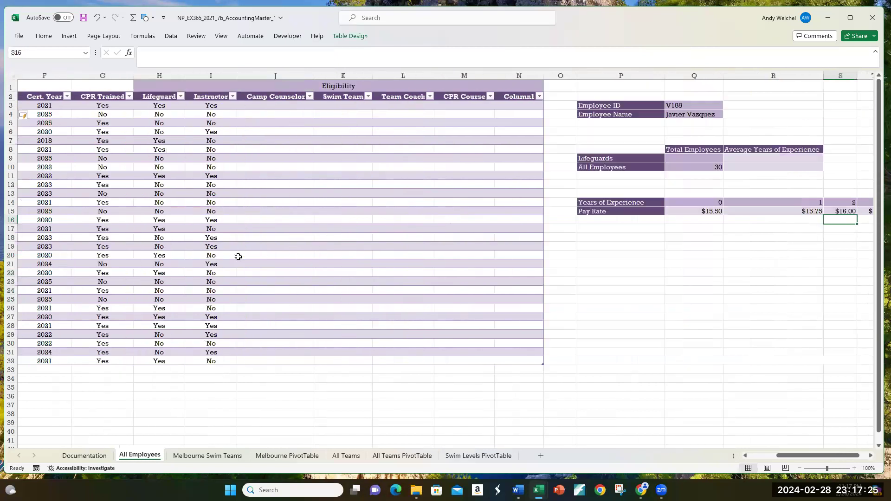
pyautogui.press('Right')
pyautogui.press('Right')
pyautogui.press('Up')
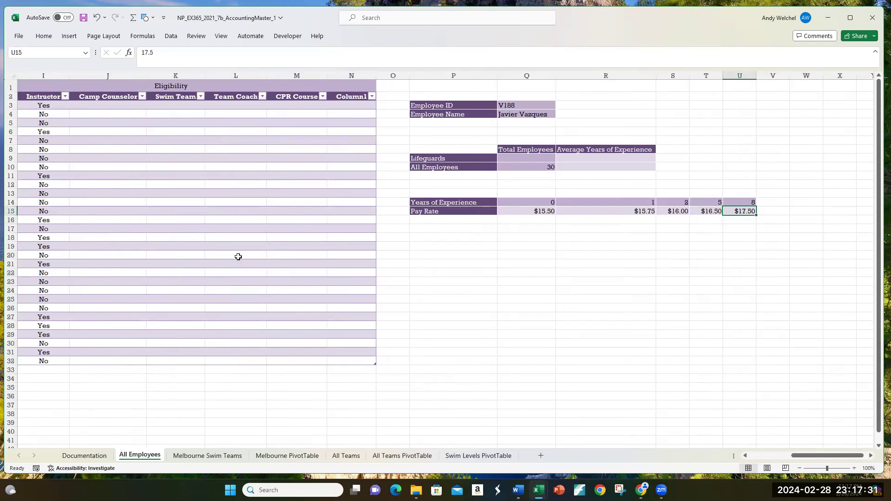
# Compare the experience thresholds in R14:U14 with the pay rate for the 5-year level in T15.
pyautogui.press('Up')
pyautogui.press('Left')
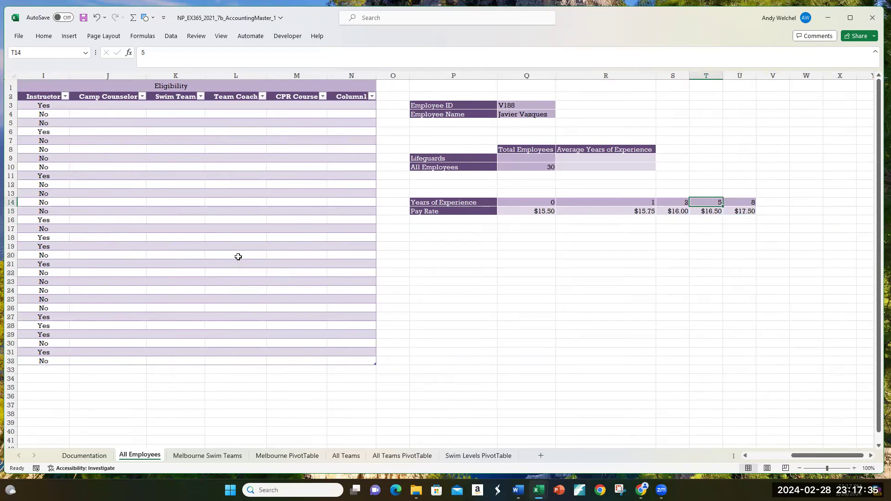
pyautogui.press('Left')
pyautogui.press('Right')
pyautogui.press('Down')
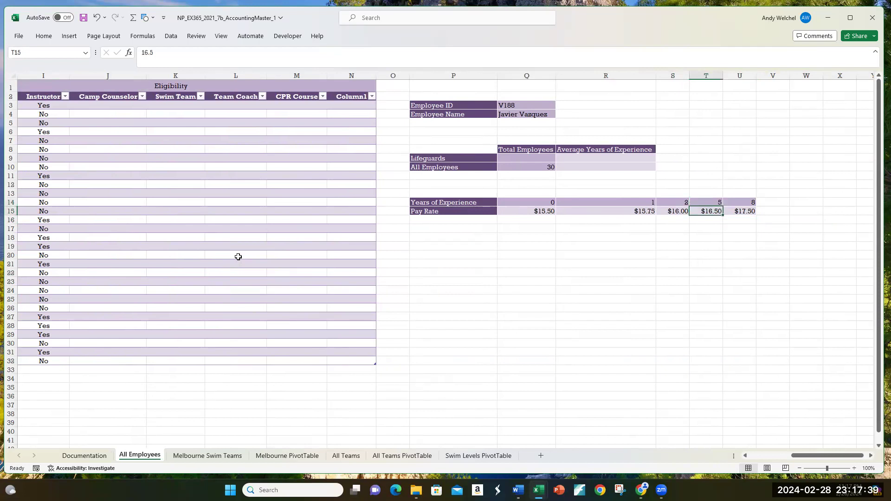
pyautogui.press('Up')
pyautogui.press('Right')
pyautogui.press('Left')
pyautogui.press('Left')
pyautogui.press('Left')
pyautogui.press('Left')
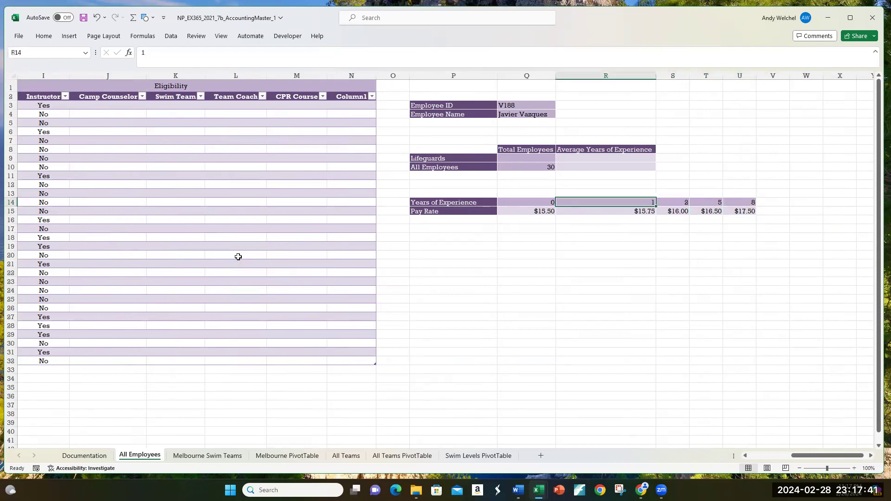
# Return to the employee table and examine the Camp Counselor column's heading and its first blank cell, J3.
pyautogui.press('Left')
pyautogui.press('Left')
pyautogui.press('Left')
pyautogui.press('Left')
pyautogui.press('Left')
pyautogui.press('Left')
pyautogui.press('Left')
pyautogui.press('Left')
pyautogui.press('Left')
pyautogui.press('Left')
pyautogui.press('Left')
pyautogui.press('Left')
pyautogui.press('Left')
pyautogui.press('Left')
pyautogui.press('Left')
pyautogui.press('Left')
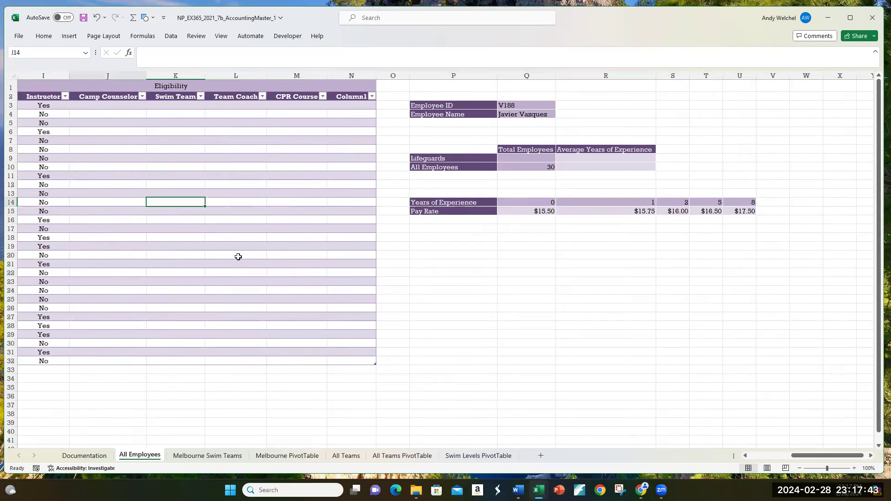
pyautogui.press('Right')
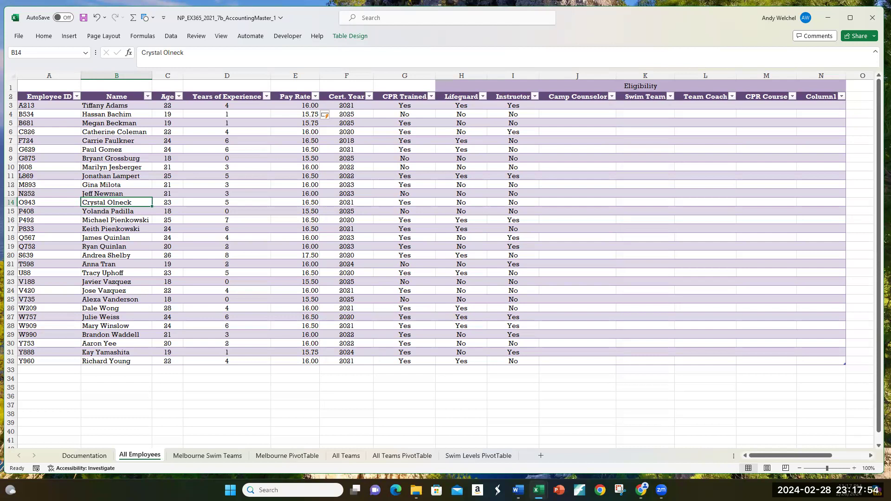
pyautogui.click(590, 107)
pyautogui.press('Up')
pyautogui.press('Up')
pyautogui.press('Down')
pyautogui.press('Down')
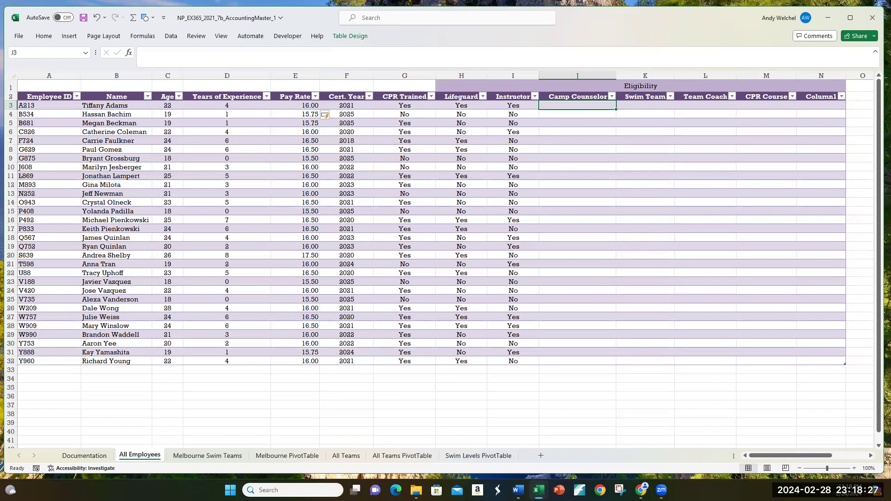
# Trace the first employee's row from Camp Counselor in J3 to Years of Experience in D3 and back.
pyautogui.press('Left')
pyautogui.press('Left')
pyautogui.press('Left')
pyautogui.press('Left')
pyautogui.press('Left')
pyautogui.press('Left')
pyautogui.press('Left')
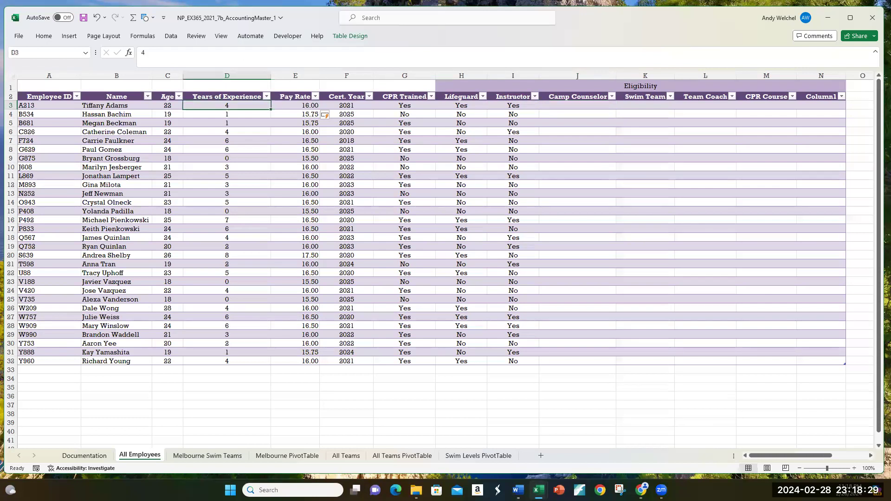
pyautogui.press('Right')
pyautogui.press('Right')
pyautogui.press('Right')
pyautogui.press('Right')
pyautogui.press('Right')
pyautogui.press('Right')
pyautogui.press('Right')
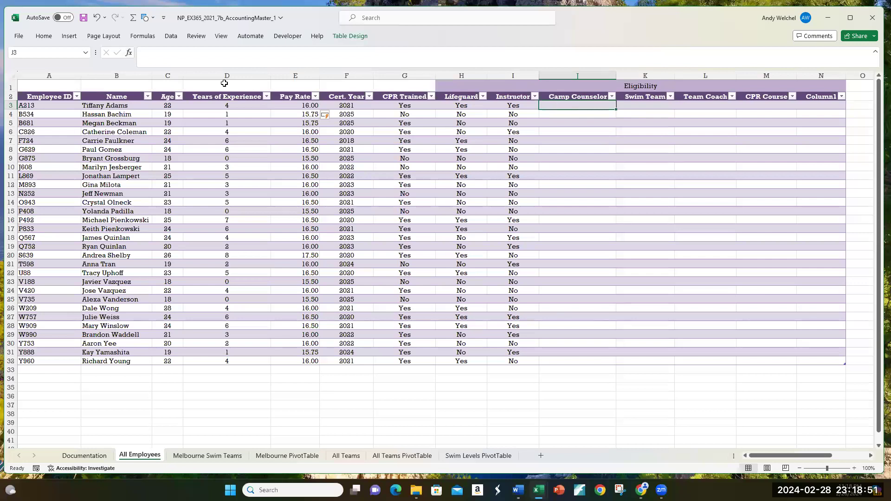
# Start an IF function from the Logical category in the first Camp Counselor cell, J3.
pyautogui.click(129, 54)
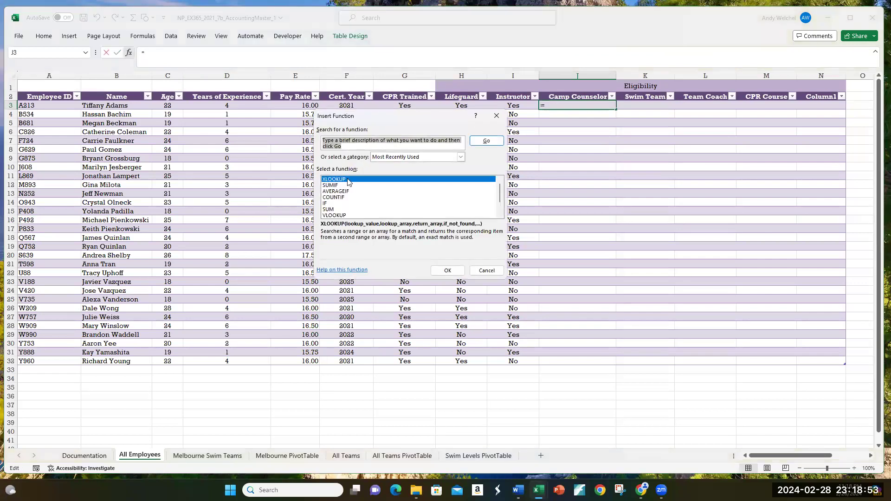
pyautogui.click(403, 158)
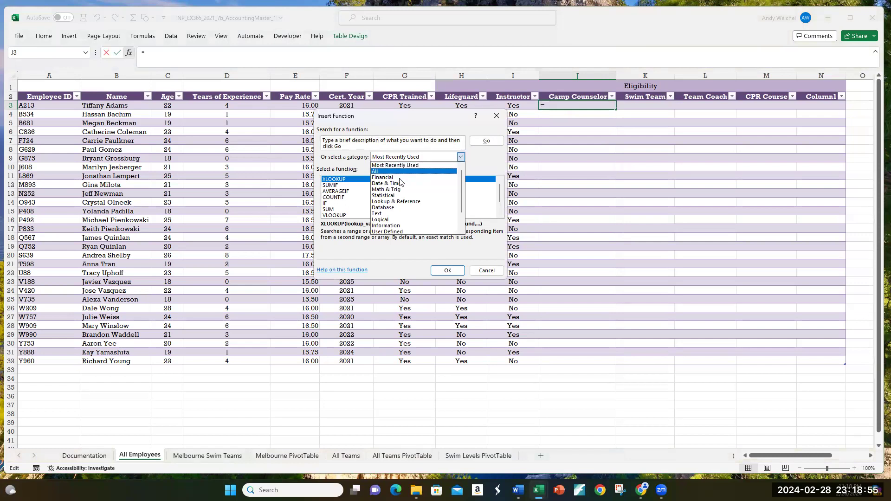
pyautogui.click(395, 220)
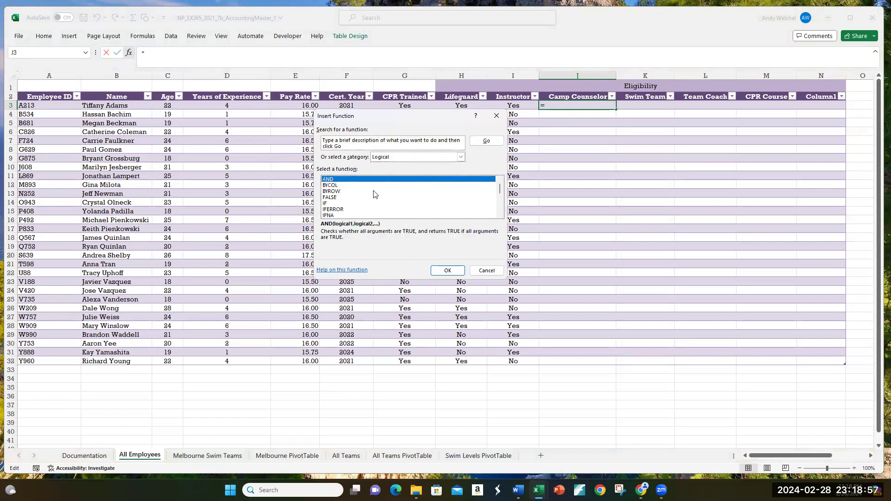
pyautogui.click(329, 204)
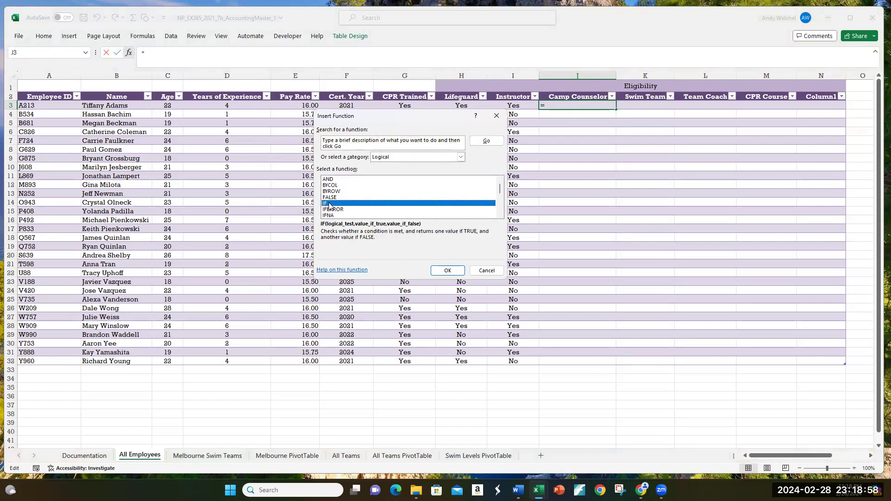
pyautogui.click(447, 271)
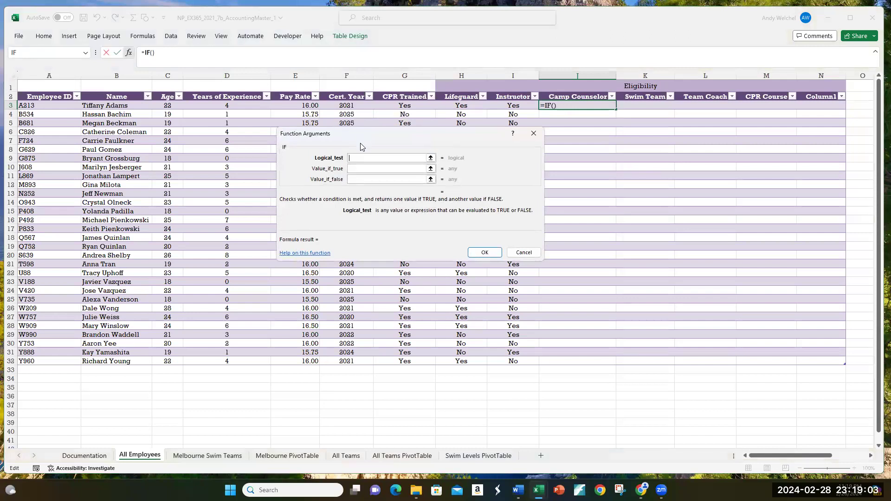
pyautogui.moveTo(363, 147); pyautogui.dragTo(337, 149)
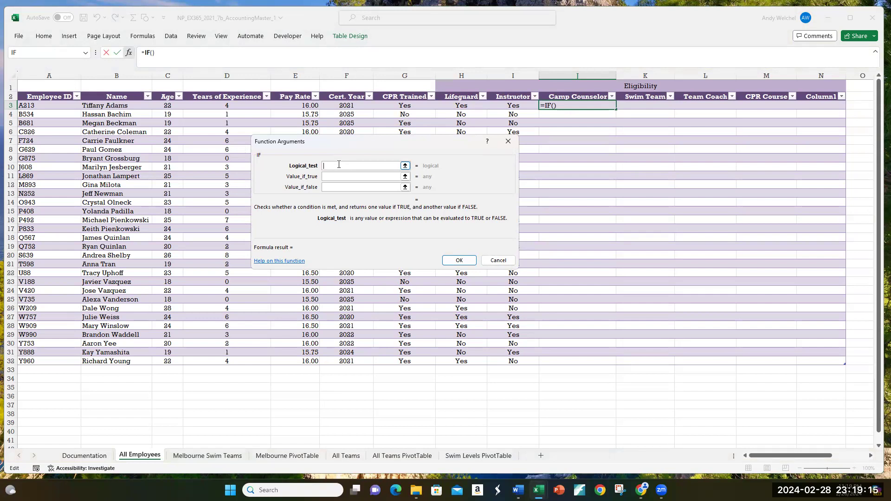
# Set the IF function's logical test to Years of Experience greater than or equal to 21.
pyautogui.write('>=21')
pyautogui.press('BackSpace')
pyautogui.press('BackSpace')
pyautogui.press('BackSpace')
pyautogui.press('BackSpace')
pyautogui.click(230, 107)
pyautogui.write('>=')
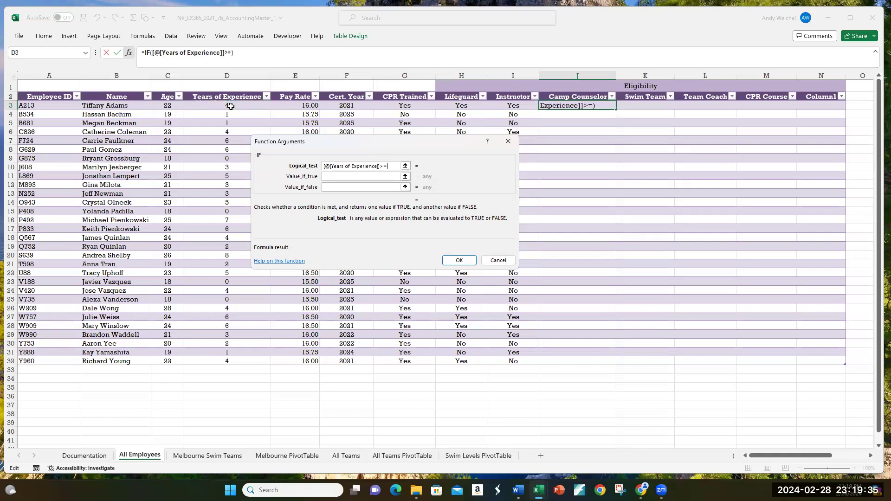
pyautogui.write('21')
# Have the IF function return "Yes" when true and "No" when false, and enter it in the Camp Counselor column.
pyautogui.click(332, 177)
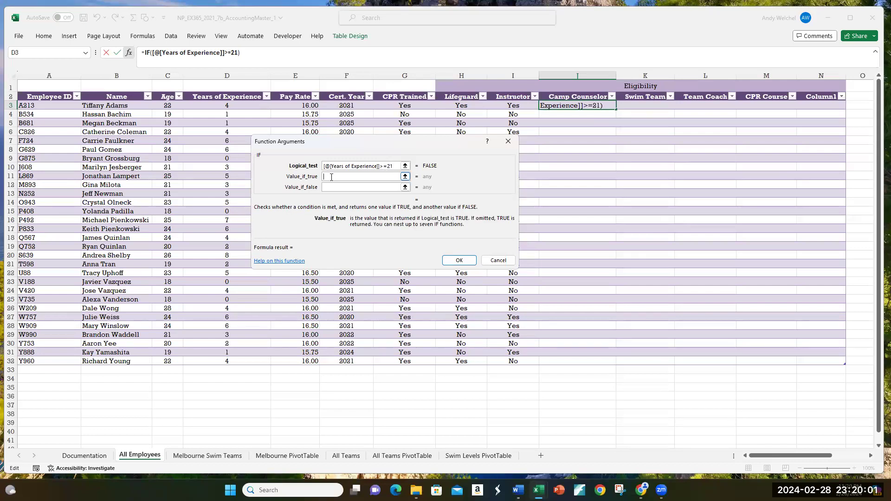
pyautogui.write('Yes"')
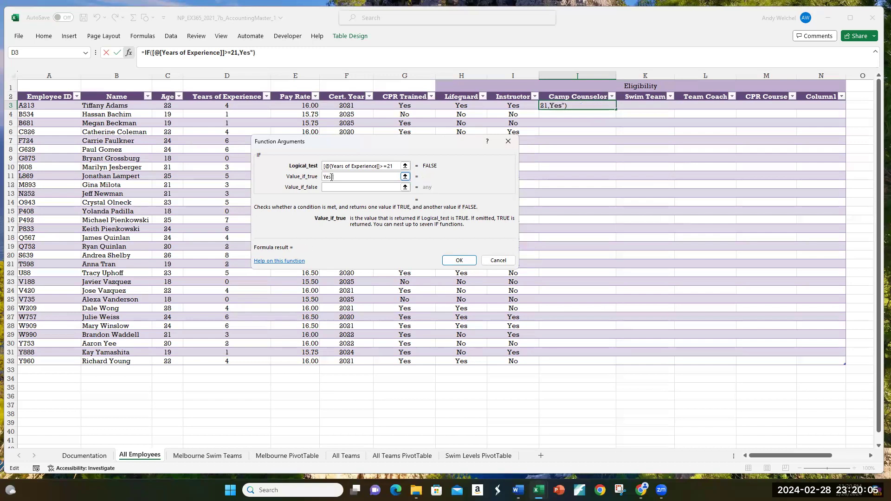
pyautogui.press('Left')
pyautogui.write('"')
pyautogui.click(335, 187)
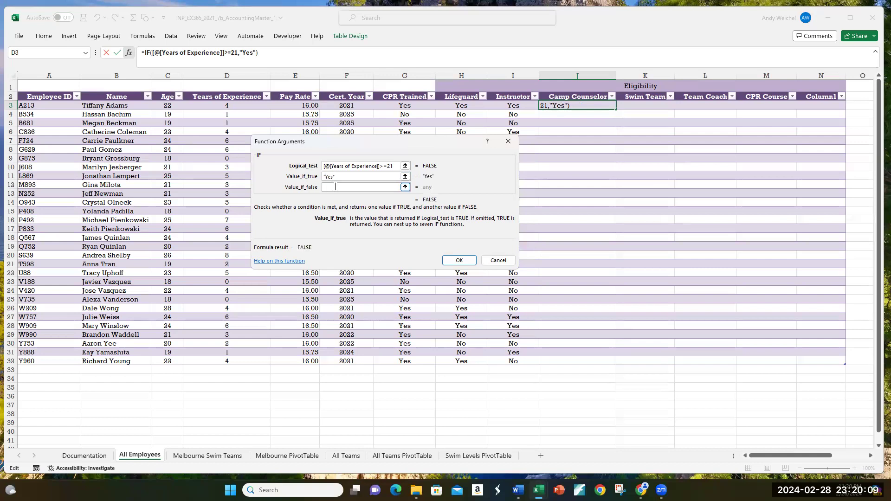
pyautogui.write('"No"')
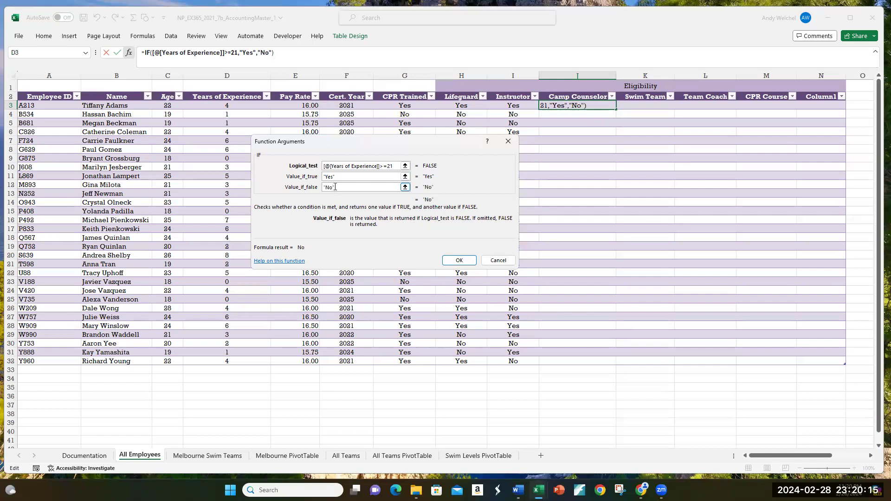
pyautogui.click(351, 166)
pyautogui.click(457, 260)
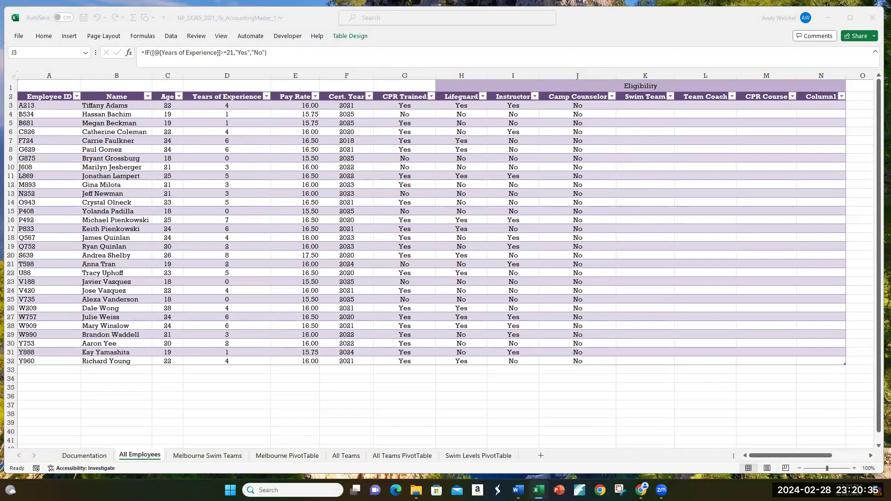
pyautogui.click(576, 104)
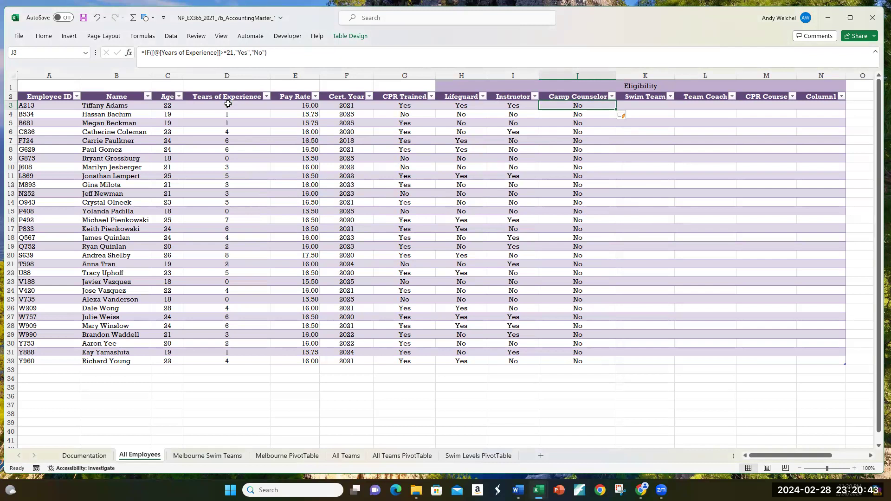
pyautogui.doubleClick(597, 106)
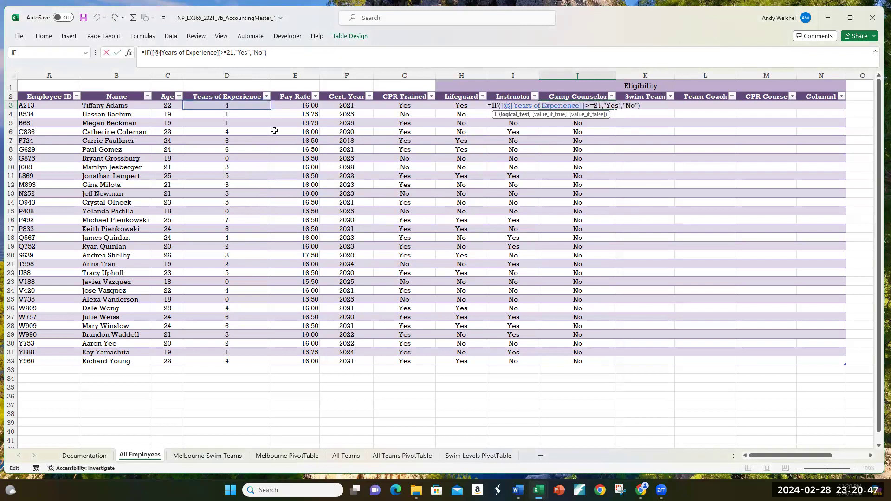
pyautogui.click(207, 110)
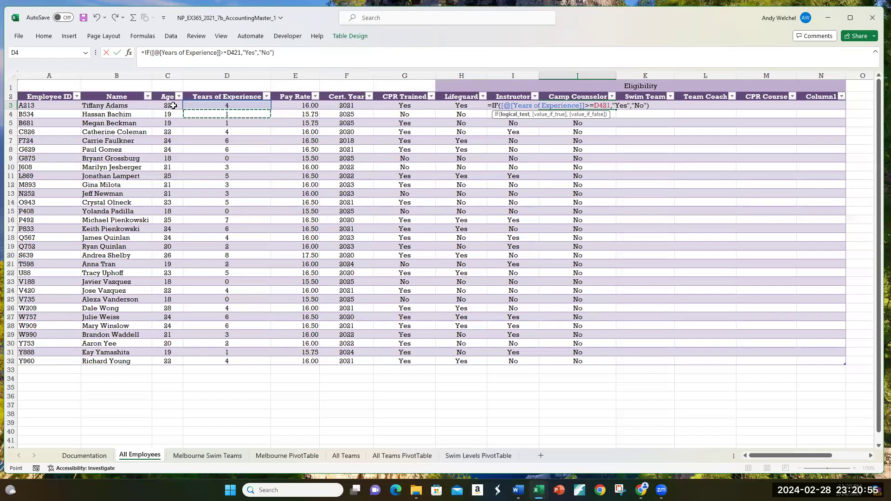
pyautogui.click(215, 105)
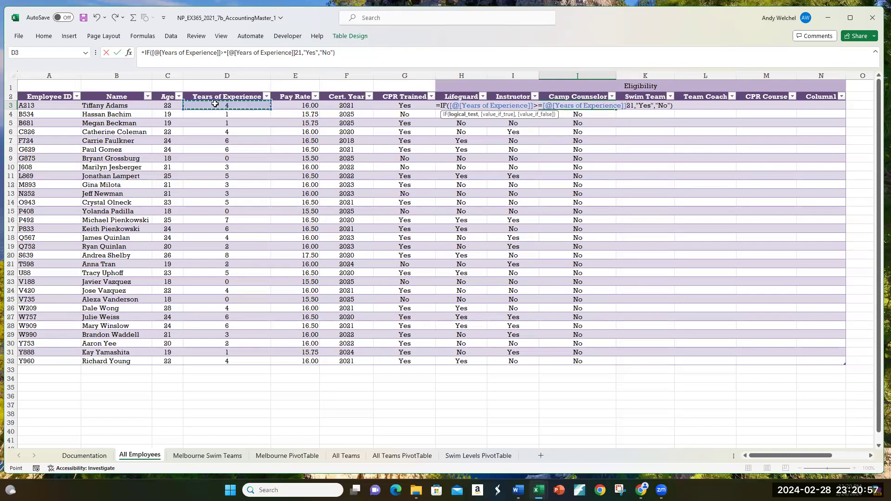
pyautogui.press('Escape')
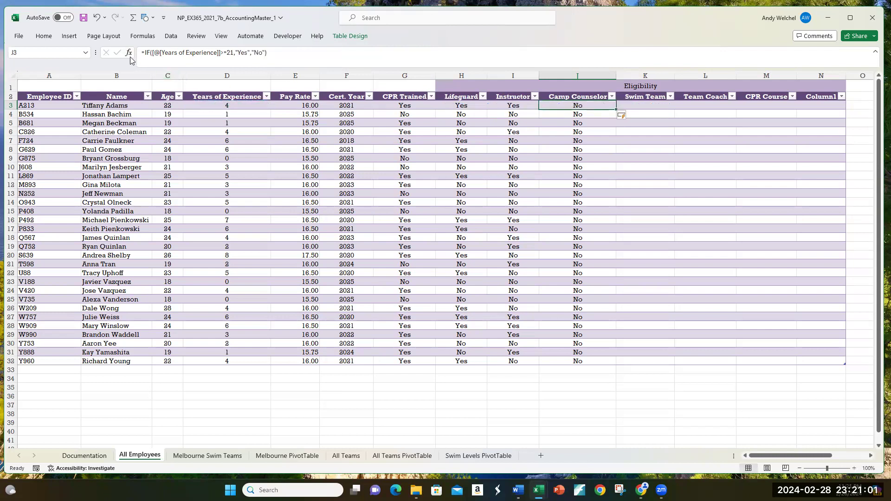
pyautogui.write('=')
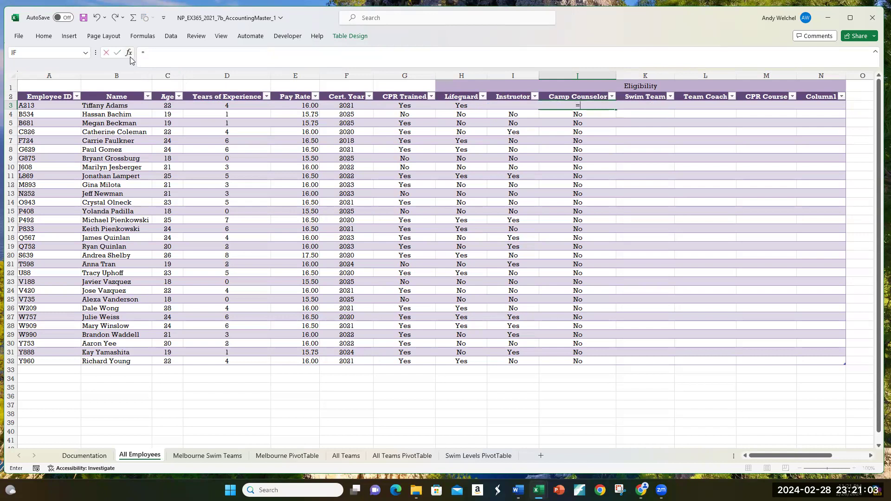
pyautogui.write('IF(')
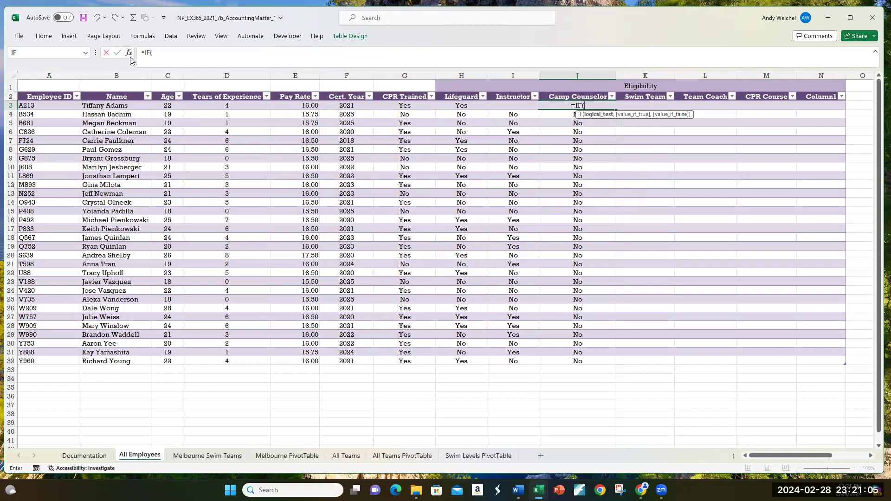
pyautogui.click(159, 106)
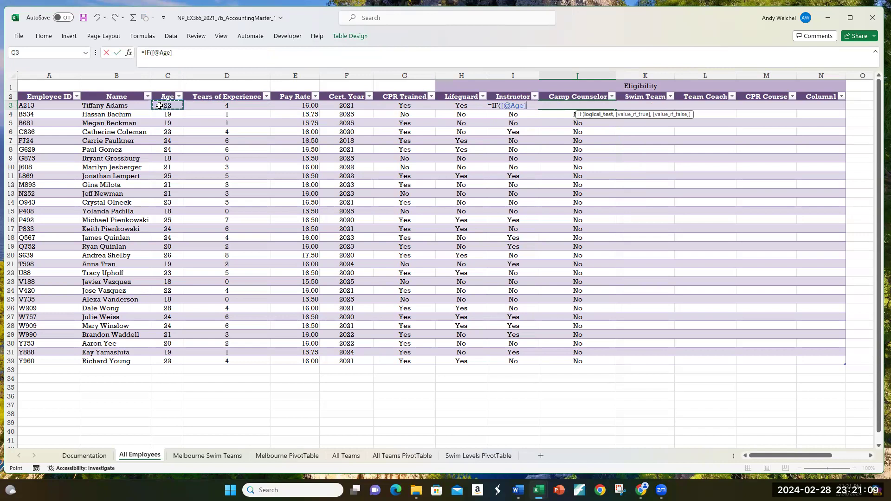
pyautogui.write('>')
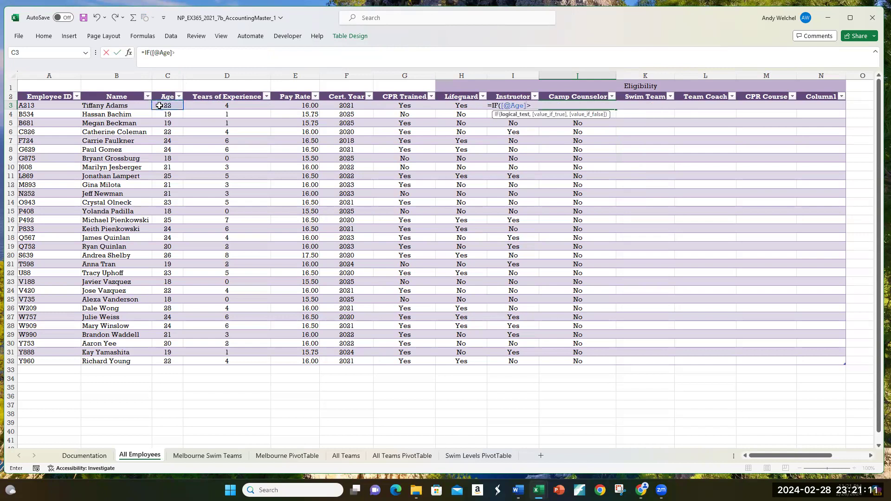
pyautogui.write('=21,')
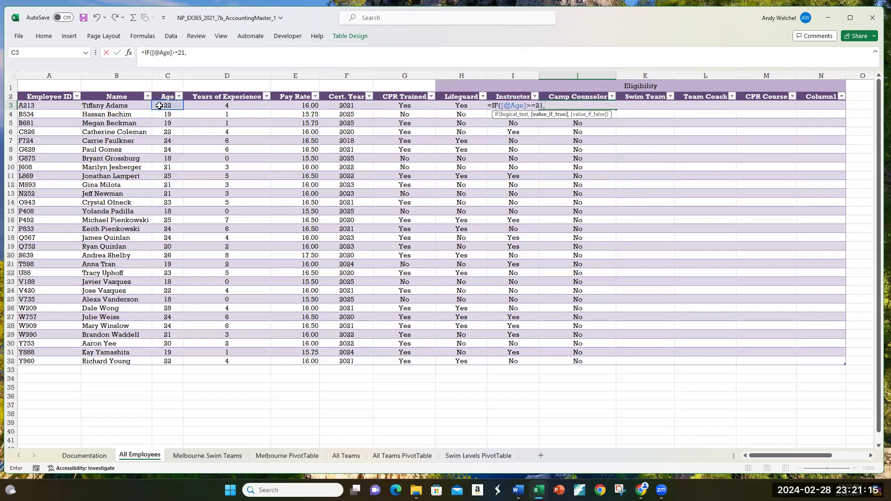
pyautogui.write('"Yes",')
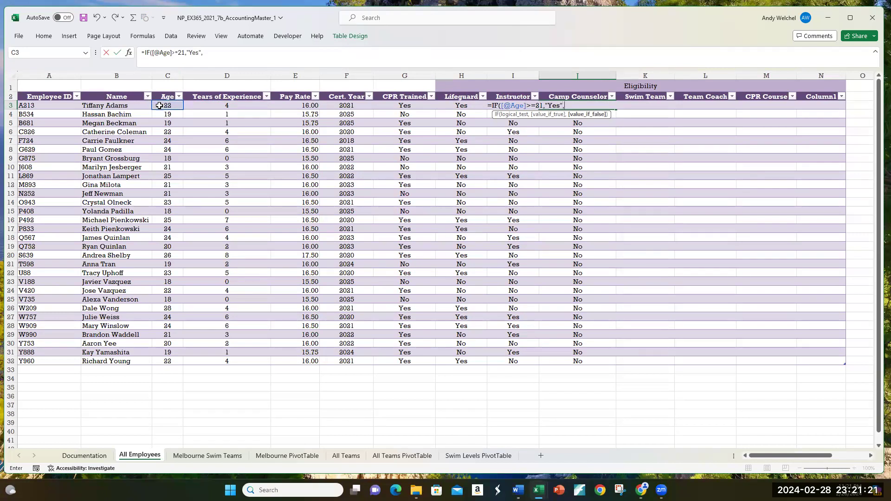
pyautogui.write('"No")')
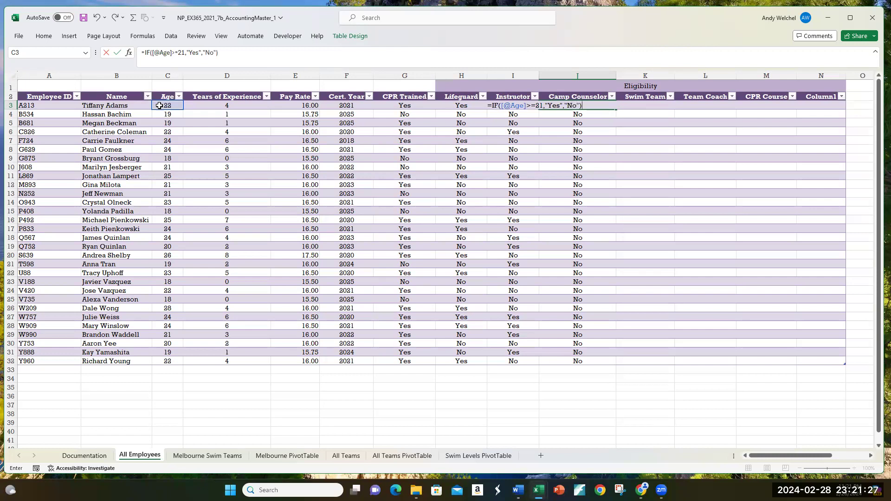
pyautogui.press('Return')
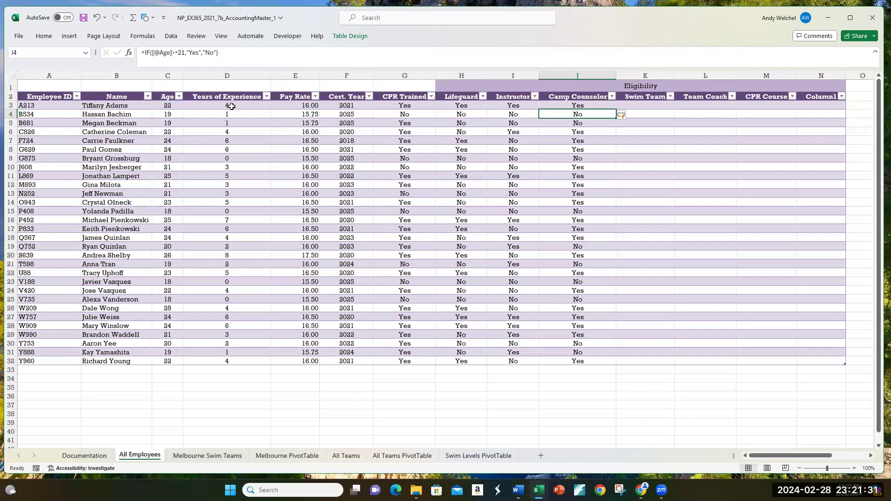
# Examine Years of Experience and CPR Trained in rows 3 and 4, and Age and experience in row 25, against the Swim Team column.
pyautogui.moveTo(227, 107); pyautogui.dragTo(232, 291)
pyautogui.click(652, 108)
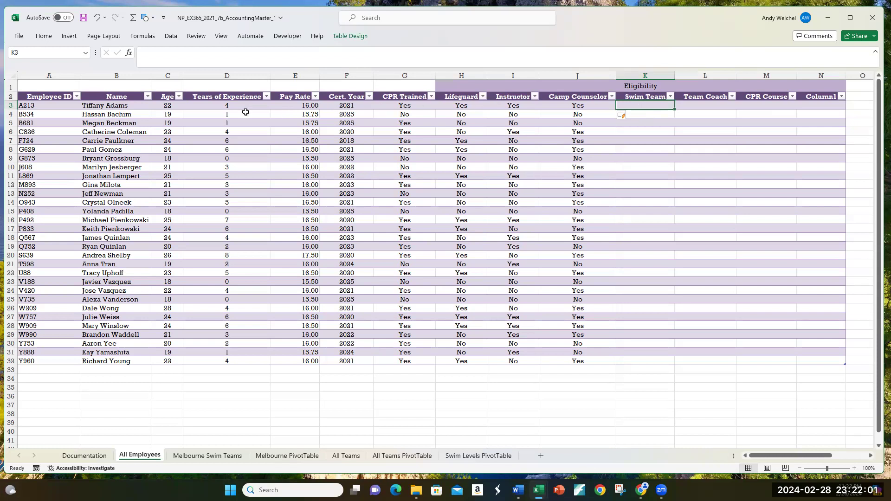
pyautogui.click(225, 106)
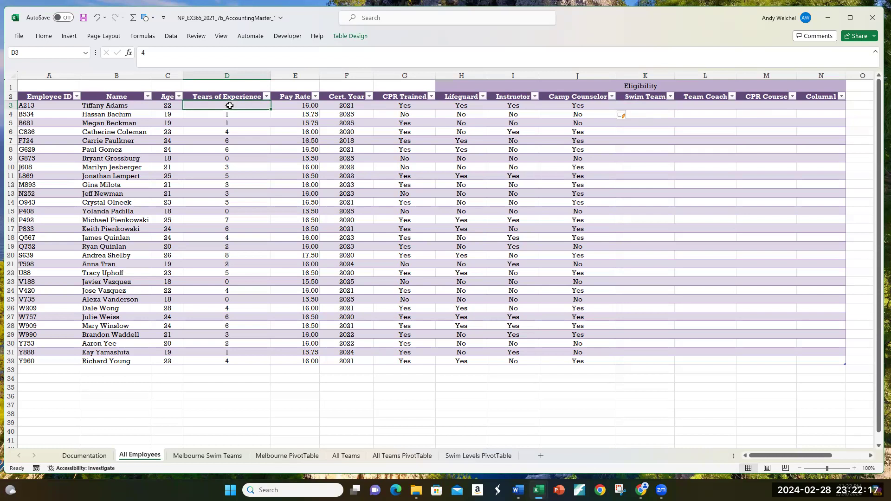
pyautogui.click(408, 107)
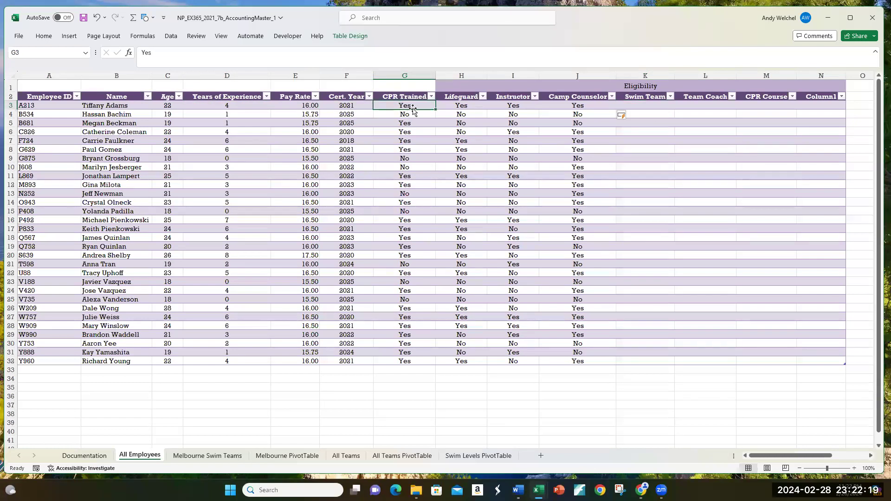
pyautogui.click(232, 114)
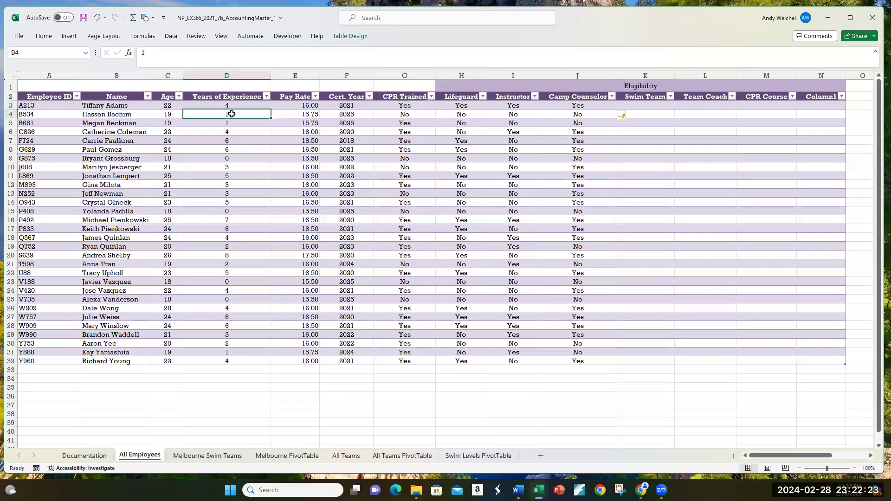
pyautogui.click(408, 115)
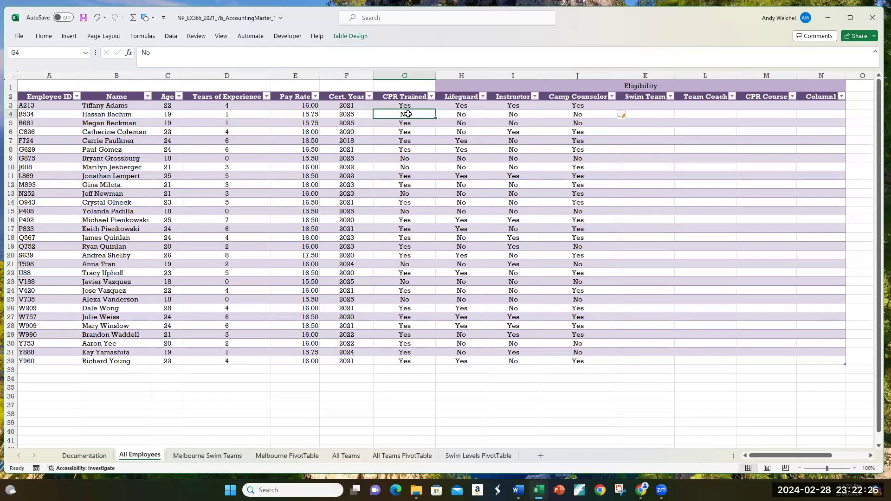
pyautogui.click(650, 114)
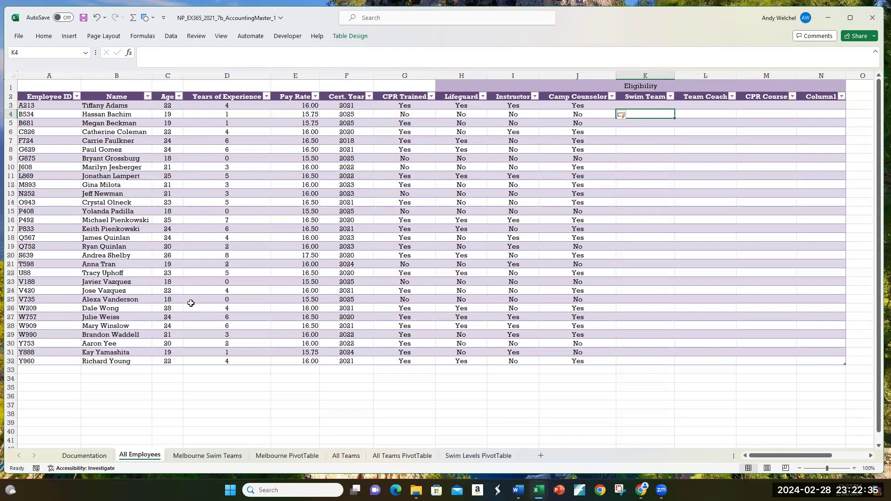
pyautogui.click(169, 300)
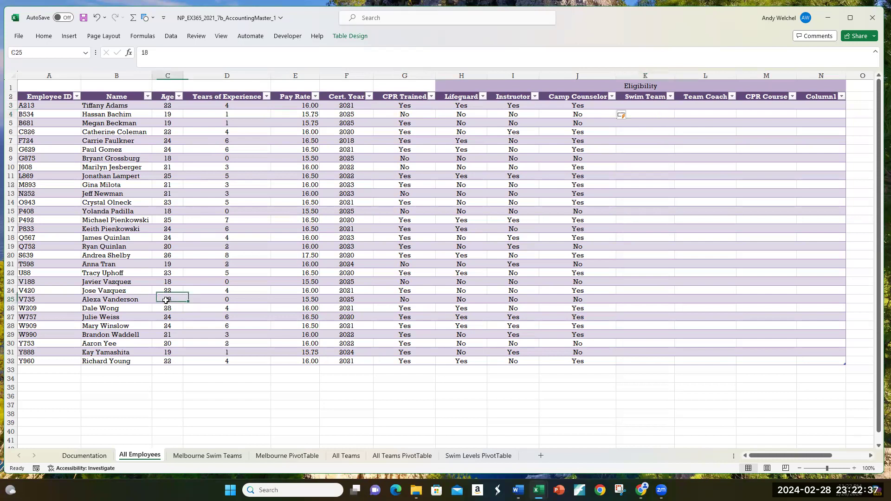
pyautogui.click(212, 298)
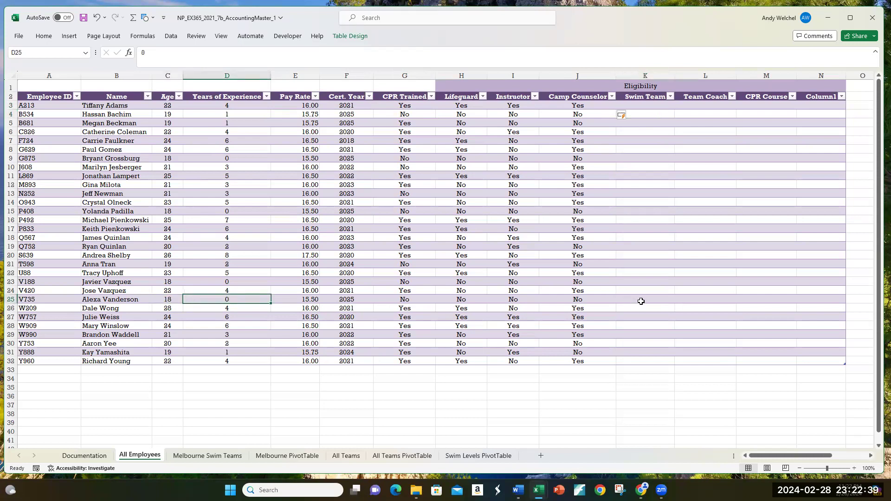
pyautogui.click(642, 302)
# Start an IF function in Swim Team cell K3 with an OR test whose first condition is Years of Experience >=2.
pyautogui.click(655, 108)
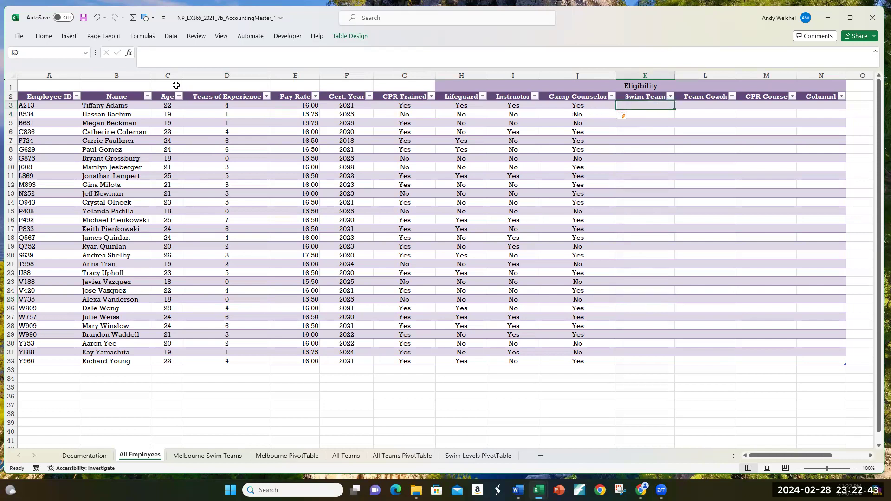
pyautogui.click(129, 54)
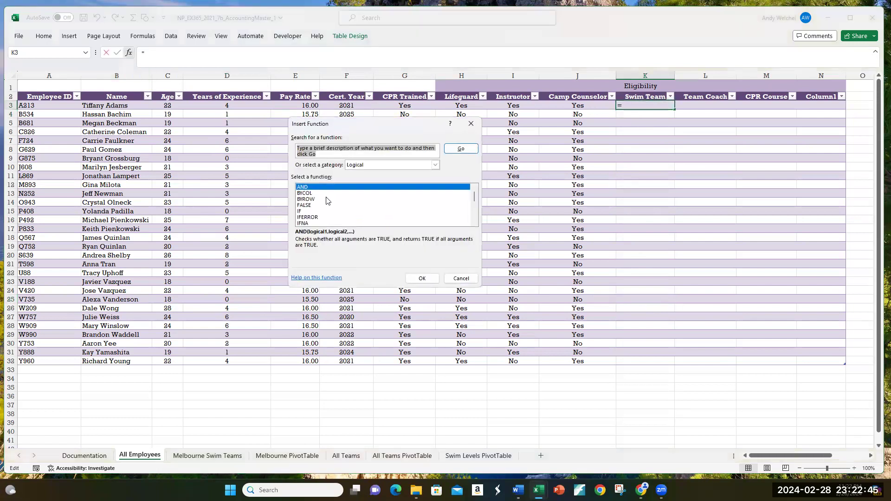
pyautogui.click(304, 212)
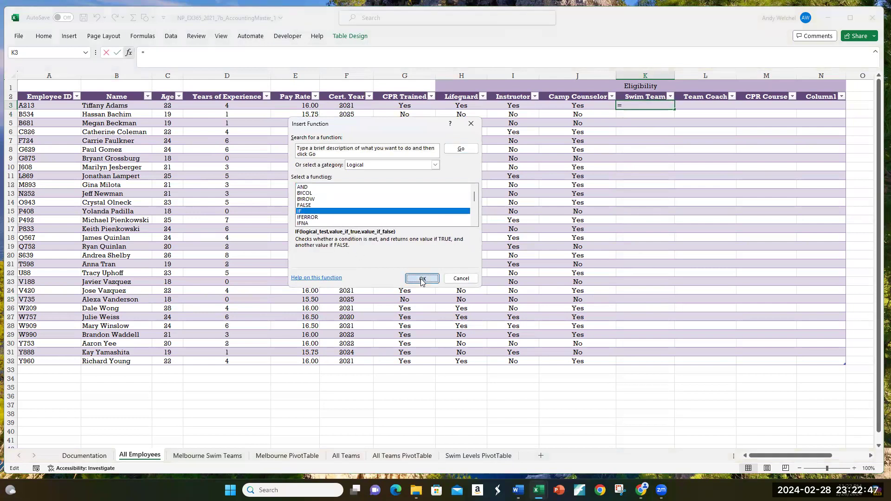
pyautogui.click(422, 278)
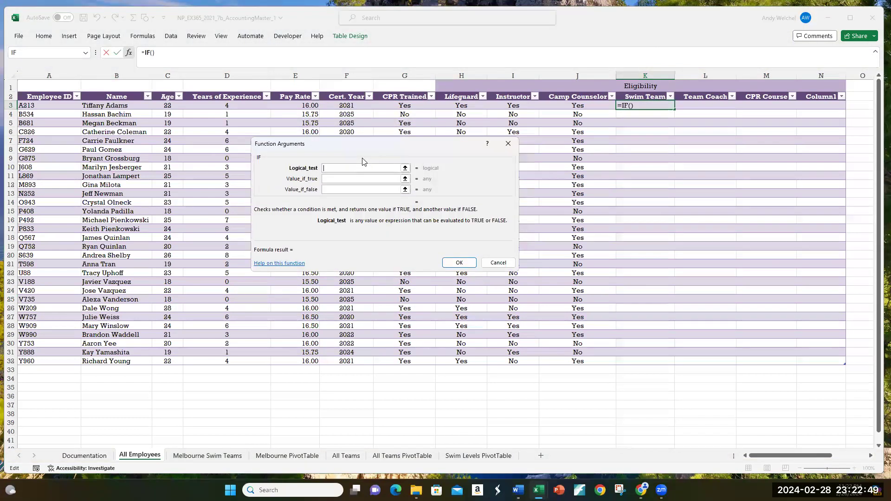
pyautogui.moveTo(363, 148); pyautogui.dragTo(345, 175)
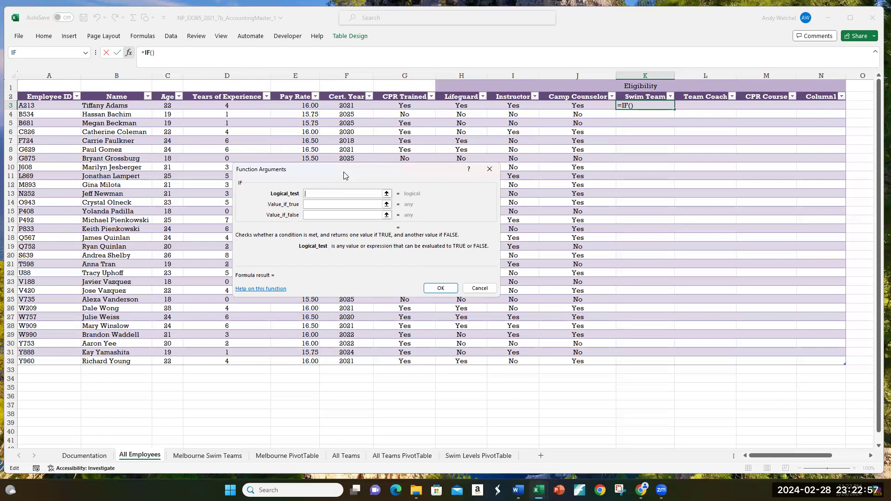
pyautogui.write('OR(')
pyautogui.click(237, 106)
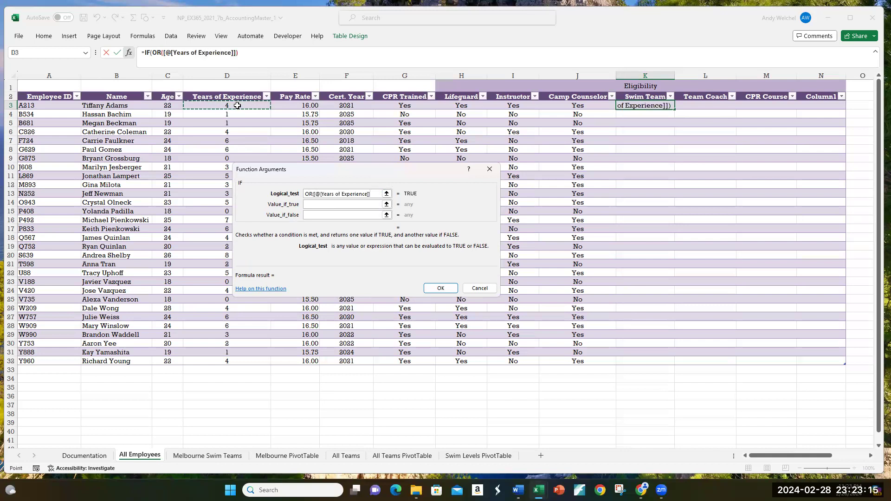
pyautogui.write('>')
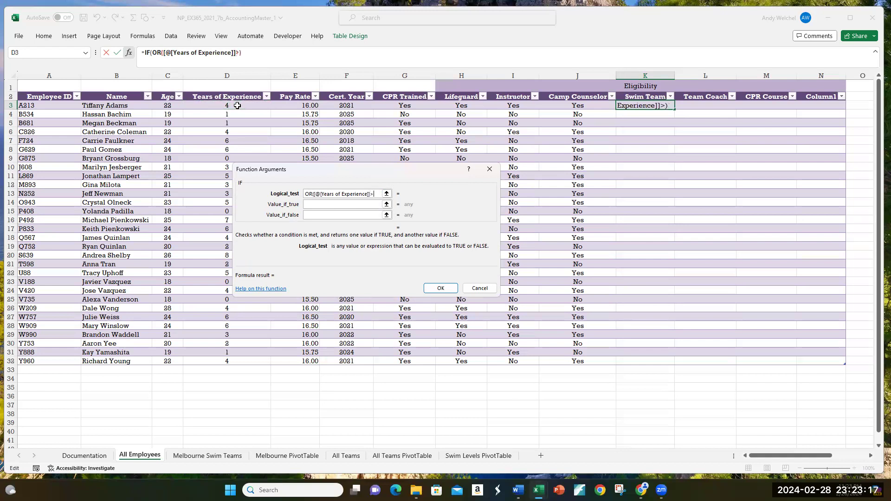
pyautogui.write('=2,')
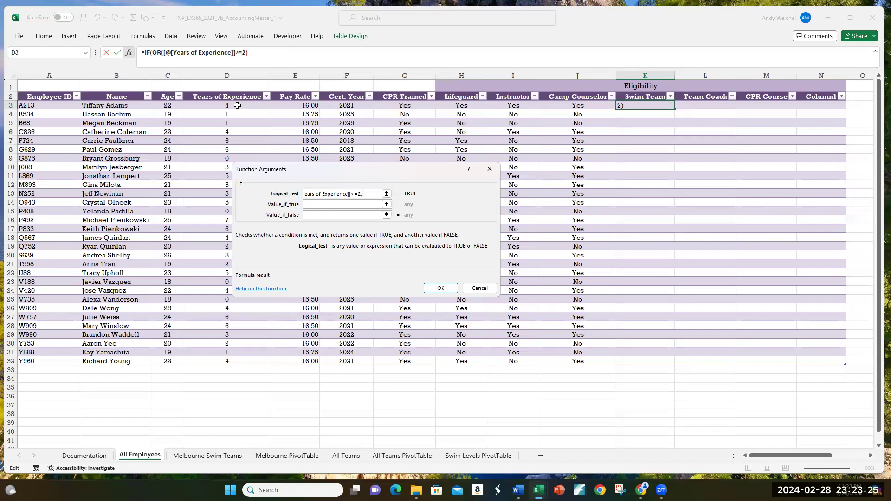
# Add CPR Trained equal to "Yes" as the second OR condition and close the logical test.
pyautogui.click(395, 106)
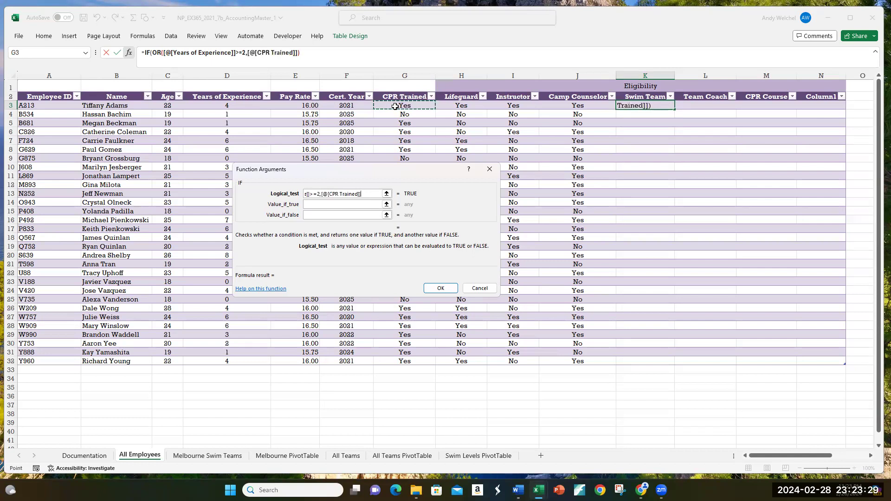
pyautogui.write('="Yes')
pyautogui.press('BackSpace')
pyautogui.write('")')
# Review the full OR expression in the Swim Team logical test from beginning to end.
pyautogui.press('Home')
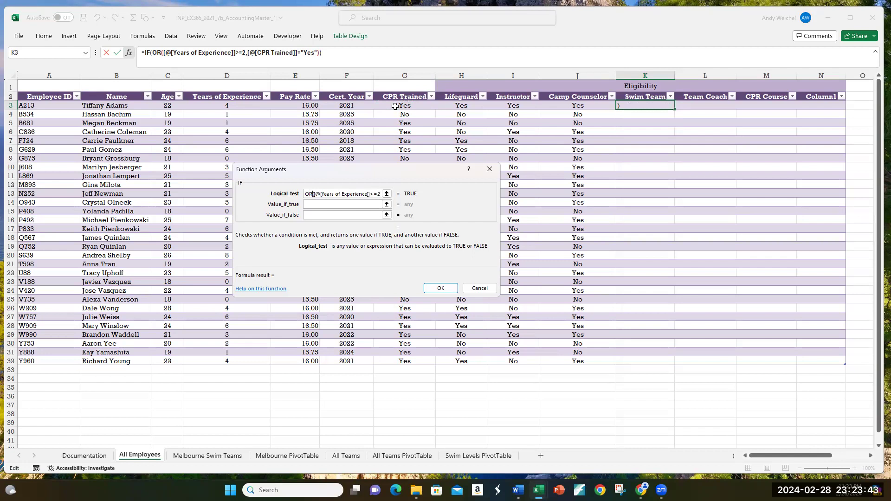
pyautogui.press('Right')
pyautogui.press('Right')
pyautogui.press('Right')
pyautogui.press('Right')
pyautogui.press('Right')
pyautogui.press('Right')
pyautogui.press('Right')
pyautogui.press('Right')
pyautogui.press('Right')
pyautogui.press('Right')
pyautogui.press('Right')
pyautogui.press('Right')
pyautogui.press('Right')
pyautogui.press('Right')
pyautogui.press('Right')
pyautogui.press('Right')
pyautogui.press('Right')
pyautogui.press('Right')
pyautogui.press('Right')
pyautogui.press('Right')
pyautogui.press('Right')
# Have the Swim Team IF function return "Yes" when true and "No" when false, and enter it in the column.
pyautogui.click(329, 205)
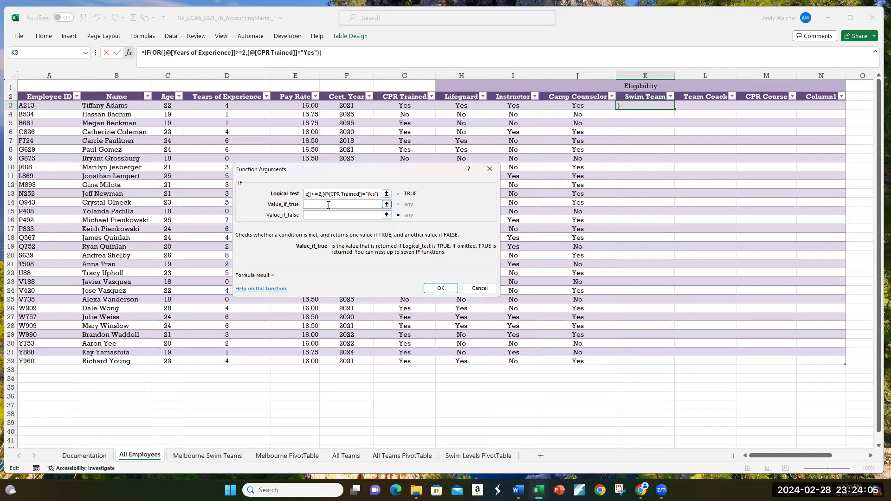
pyautogui.write('"Yes"')
pyautogui.click(331, 216)
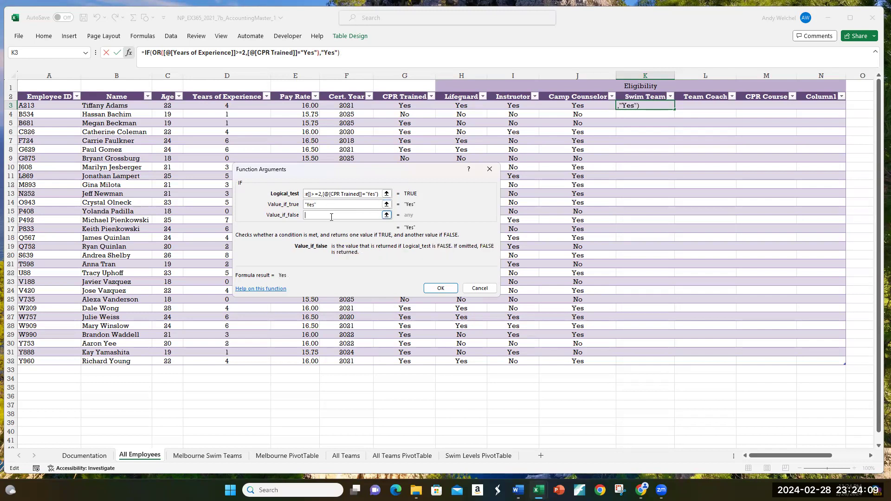
pyautogui.write('"No"')
pyautogui.click(441, 287)
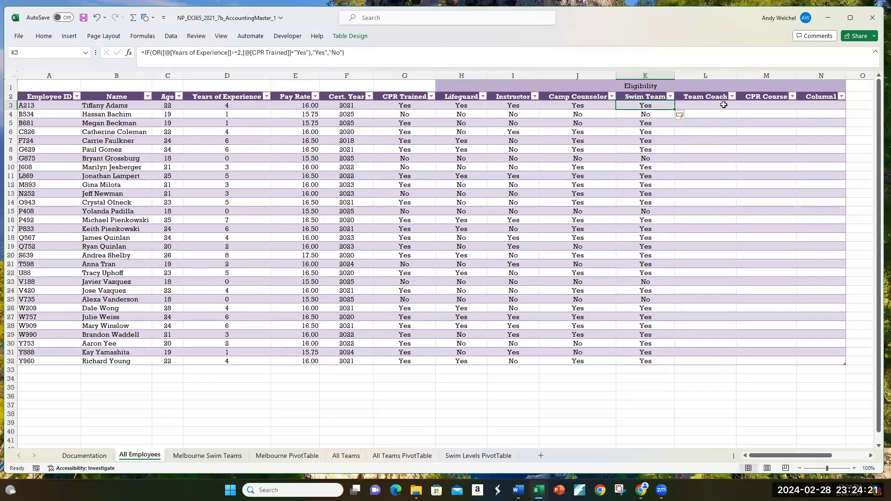
# Start an IF function in Team Coach cell L3 with an AND test whose first condition is Age >=23.
pyautogui.click(707, 106)
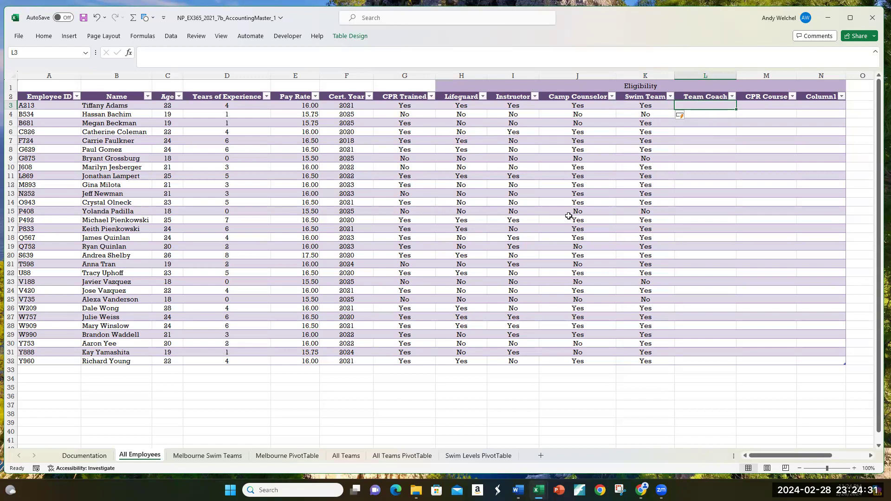
pyautogui.click(130, 55)
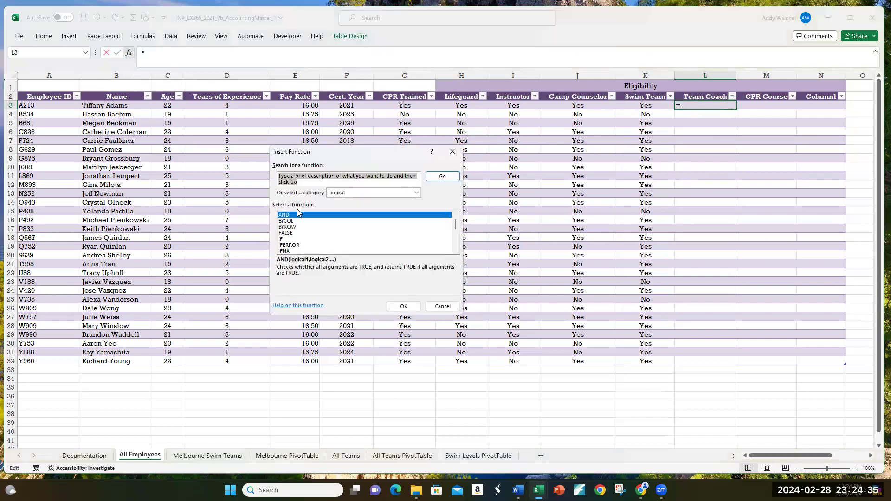
pyautogui.click(442, 306)
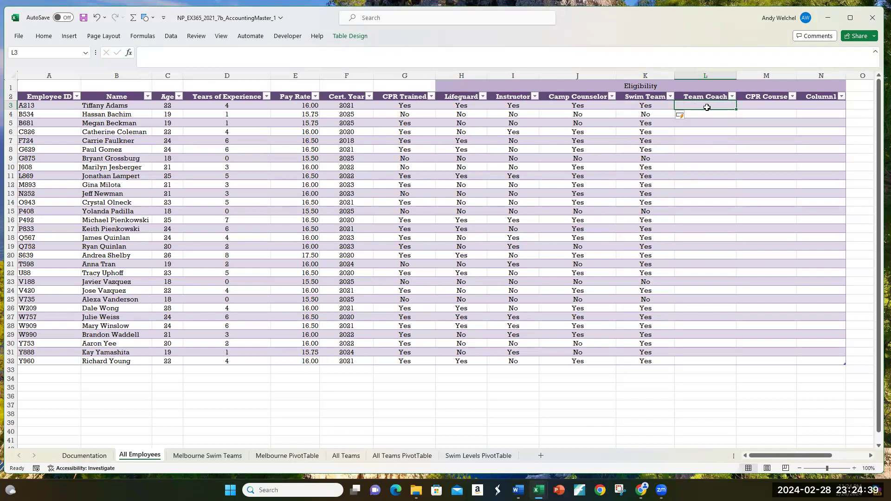
pyautogui.click(131, 54)
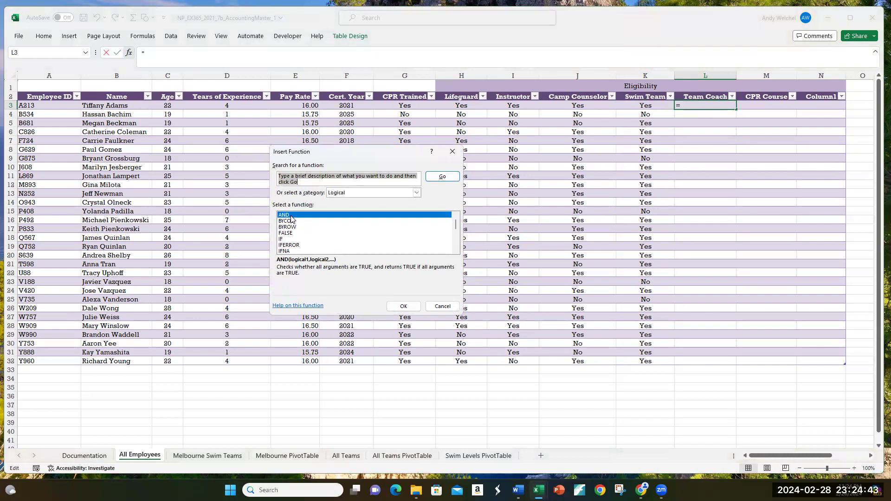
pyautogui.click(287, 238)
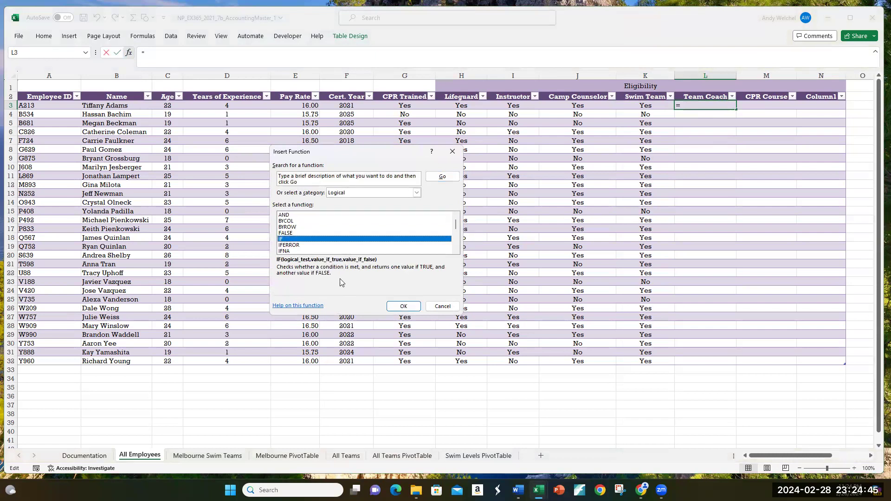
pyautogui.click(404, 307)
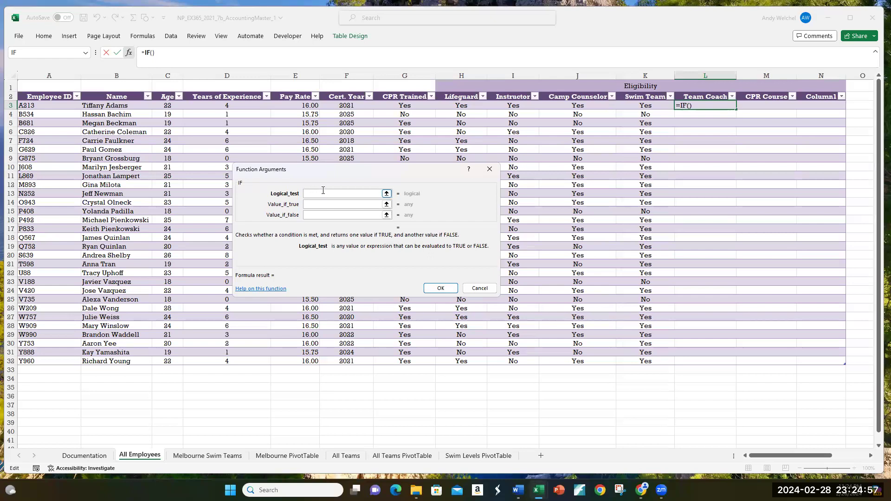
pyautogui.write('AND(')
pyautogui.write(')')
pyautogui.click(167, 106)
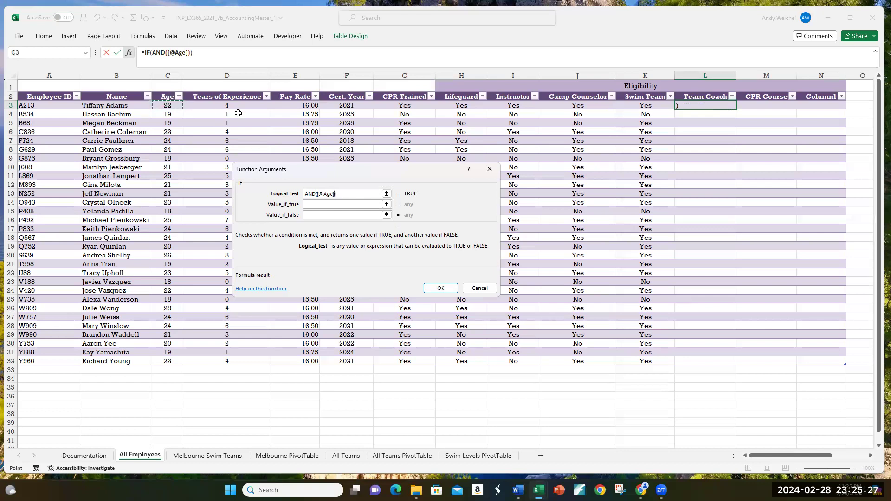
pyautogui.write('>=23,')
# Add Years of Experience >=3 as the second AND condition and close the logical test.
pyautogui.click(236, 107)
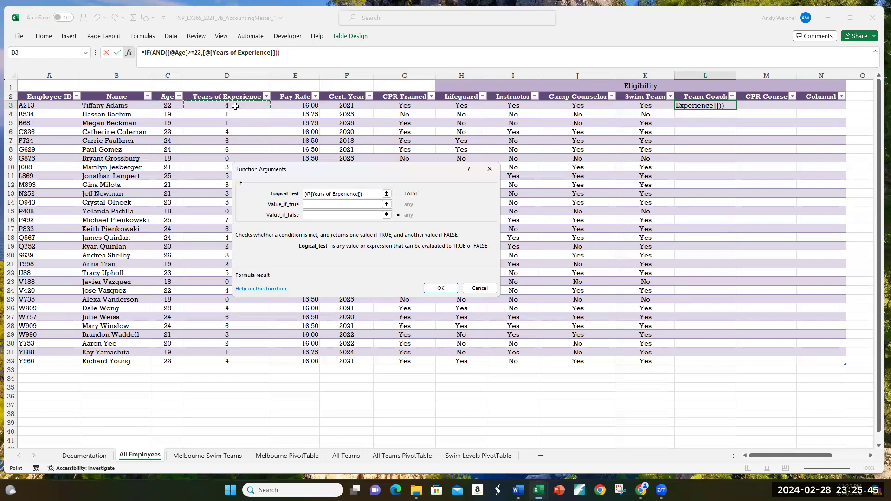
pyautogui.write('>=3')
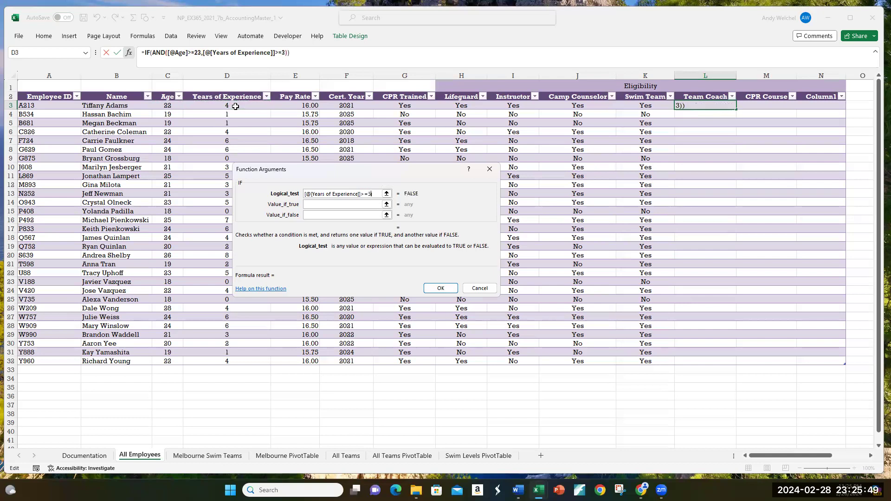
pyautogui.write(')')
pyautogui.write(')')
# Have the Team Coach IF function return "Yes" when true and "No" when false, and enter it in the column.
pyautogui.click(310, 203)
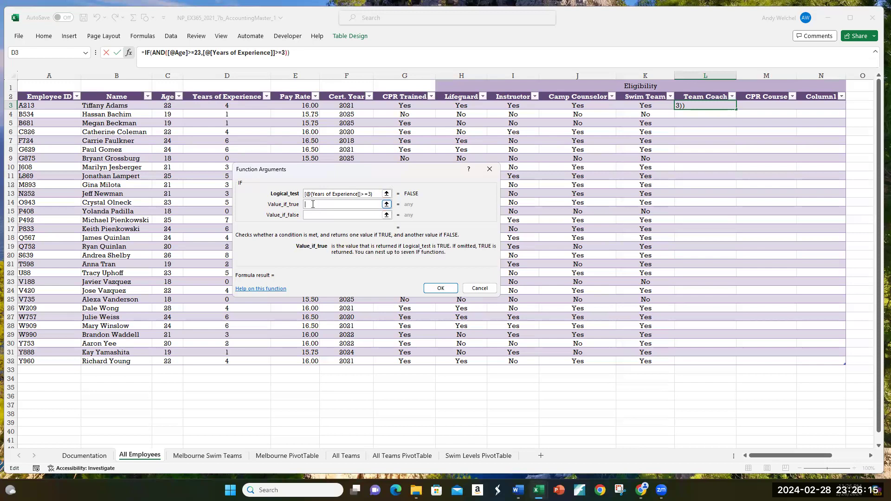
pyautogui.write('"Yes"')
pyautogui.press('Tab')
pyautogui.write('"No')
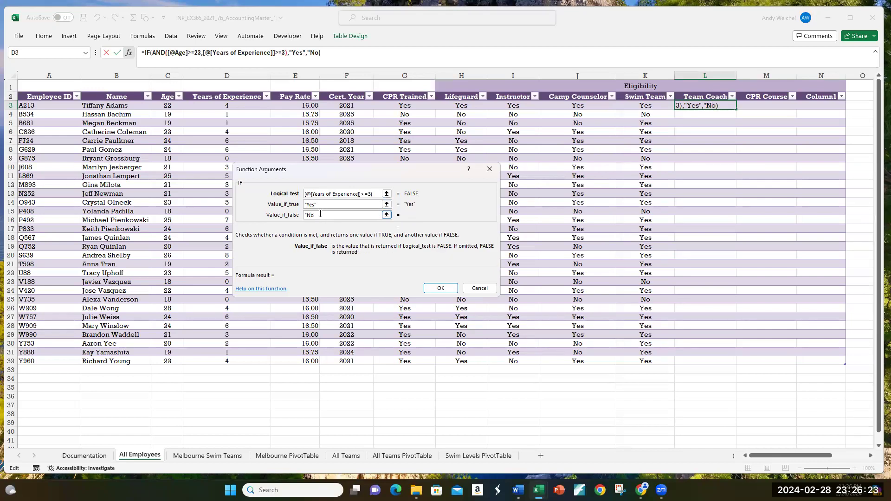
pyautogui.write('"')
pyautogui.click(437, 290)
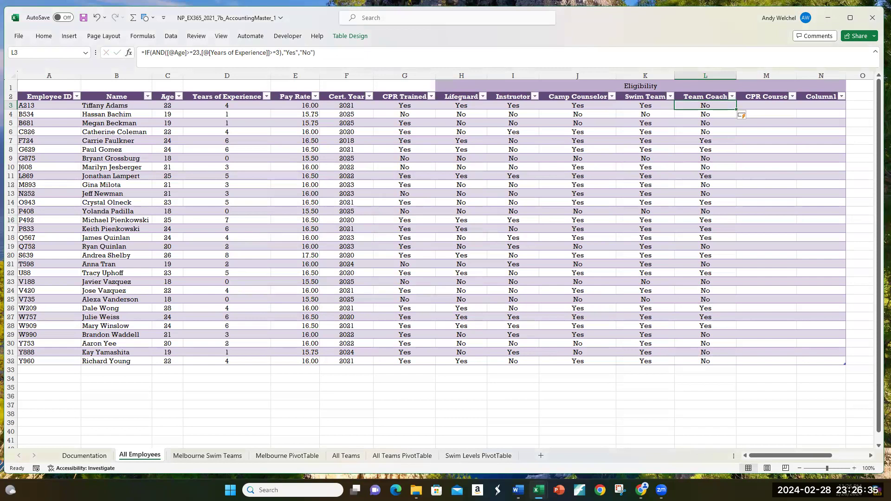
# Start an IF function in CPR Course cell M3 that returns "Trained" when CPR Trained equals "Yes".
pyautogui.click(769, 106)
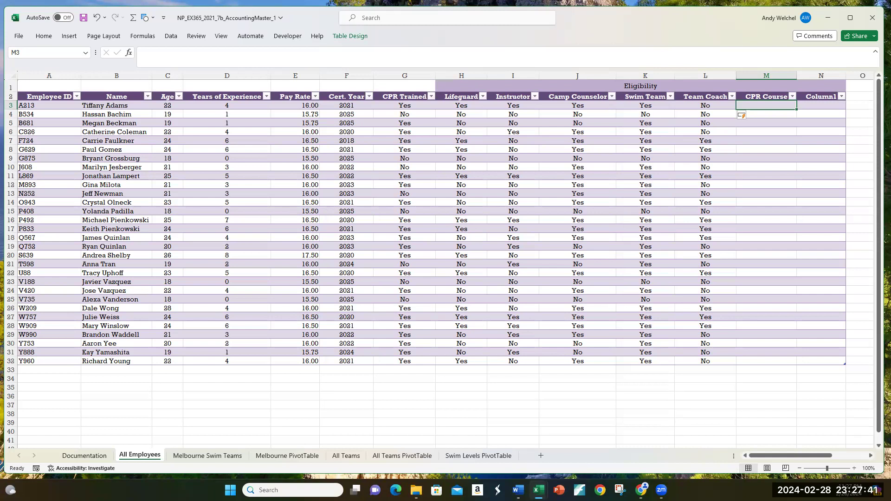
pyautogui.click(421, 108)
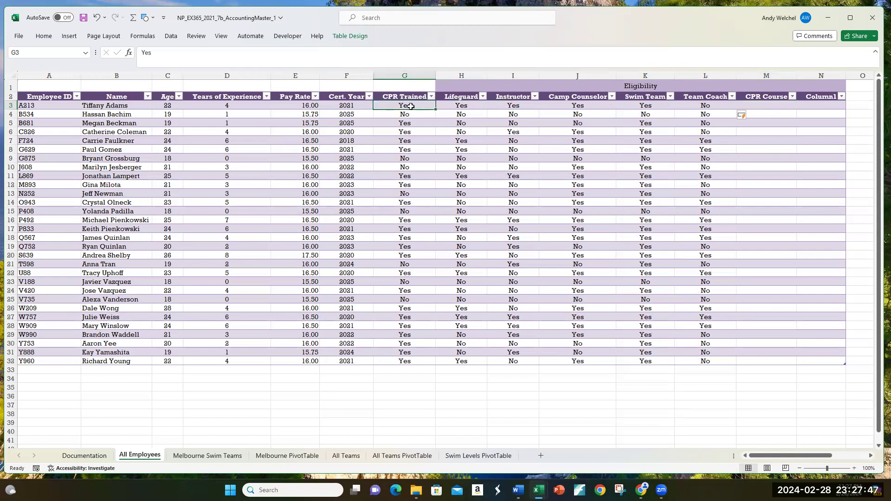
pyautogui.click(760, 104)
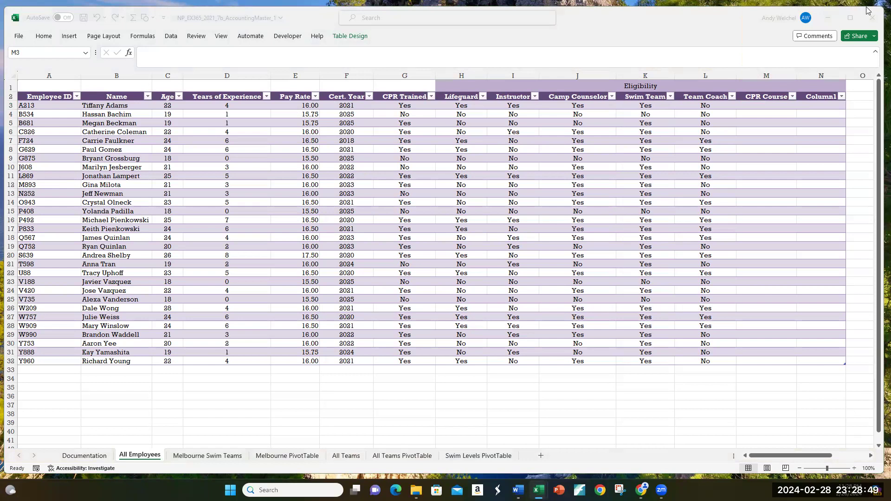
pyautogui.click(765, 105)
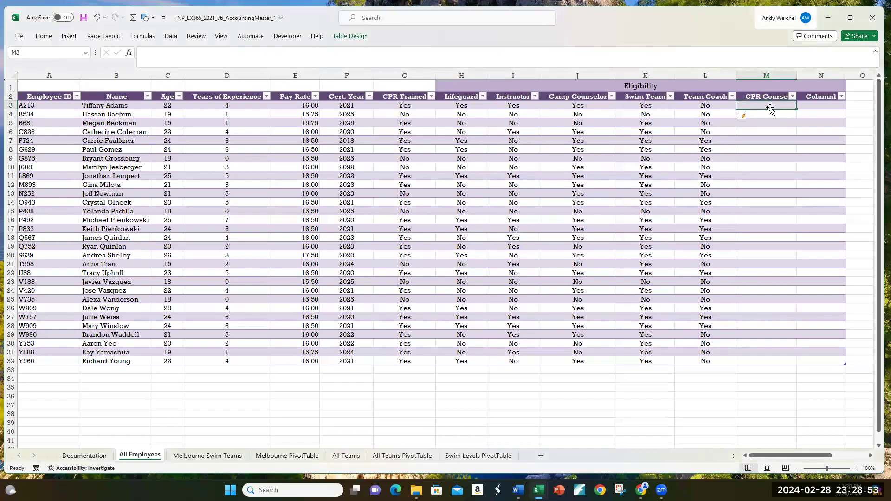
pyautogui.click(169, 54)
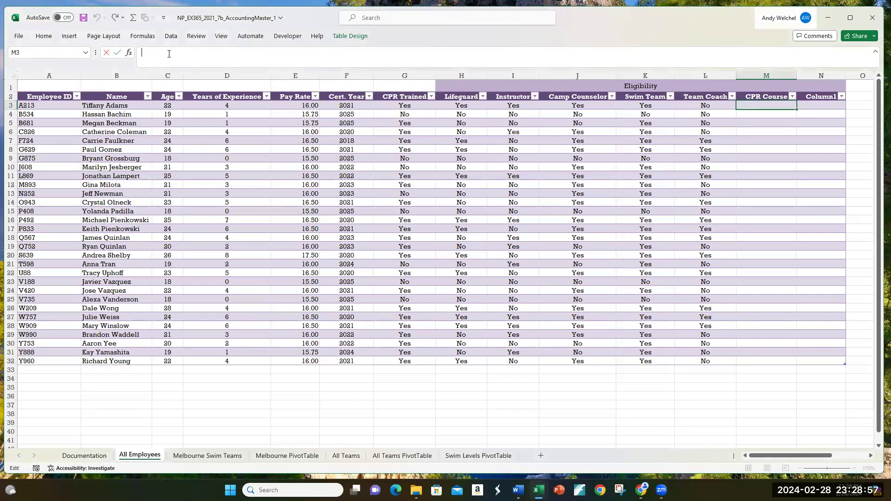
pyautogui.write('=IF')
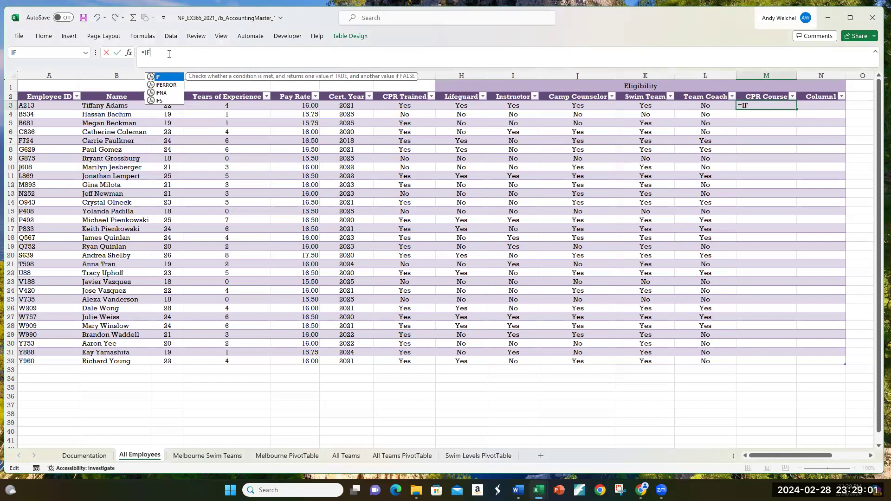
pyautogui.write('(')
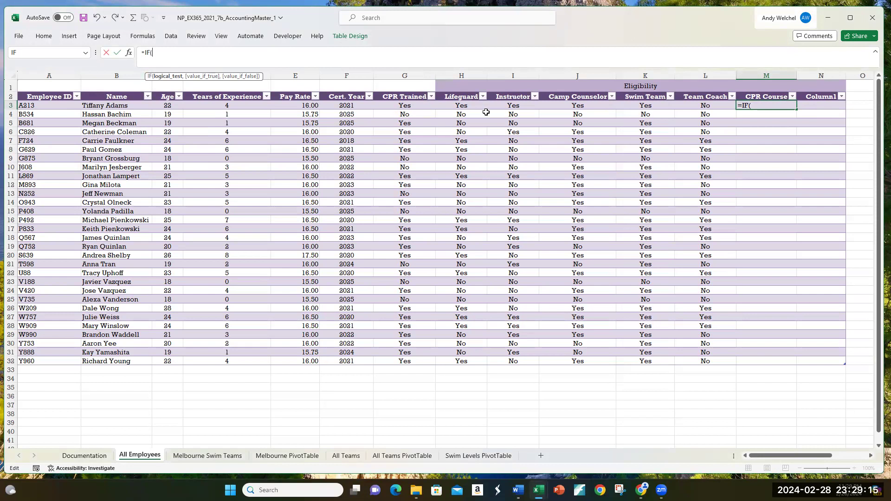
pyautogui.click(405, 106)
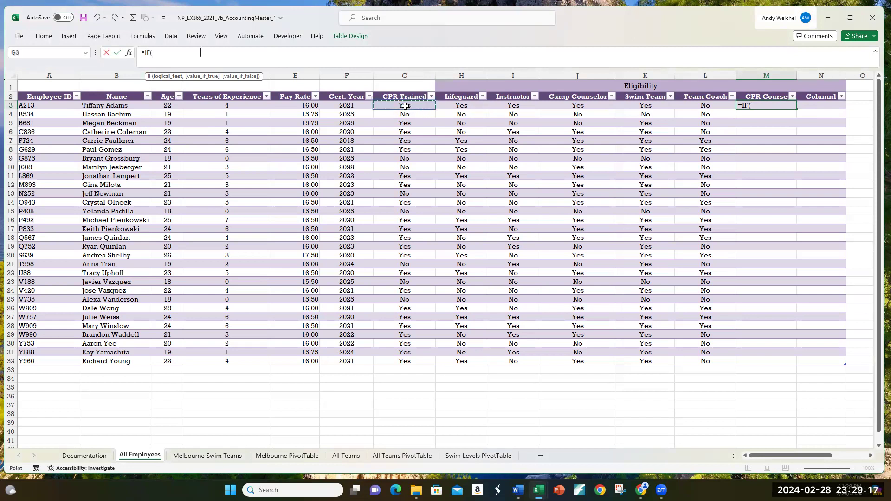
pyautogui.write('=')
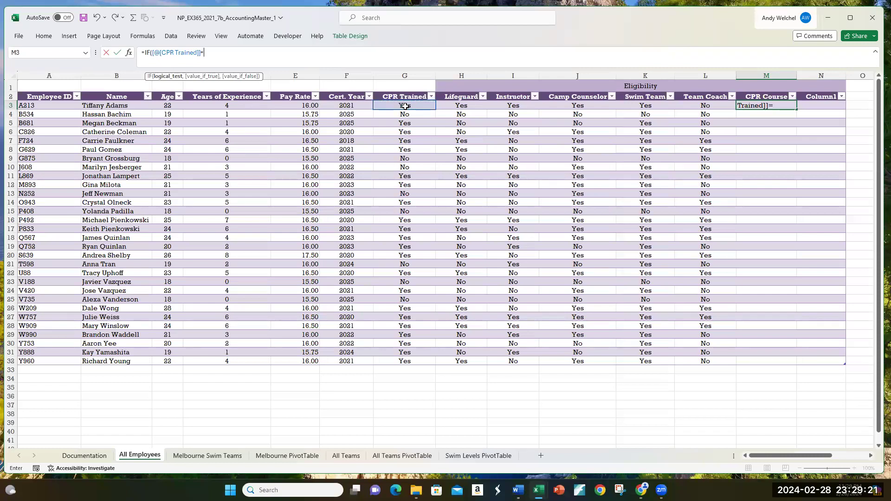
pyautogui.write('"Yes",')
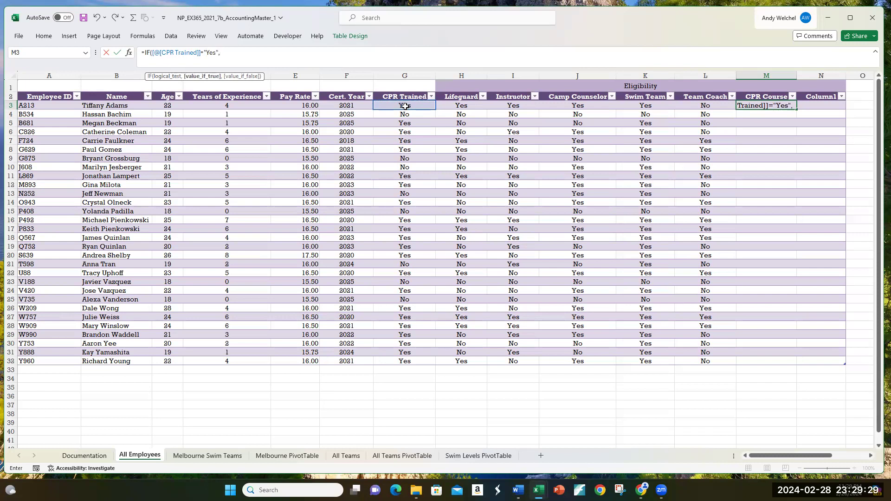
pyautogui.write('"Trained",')
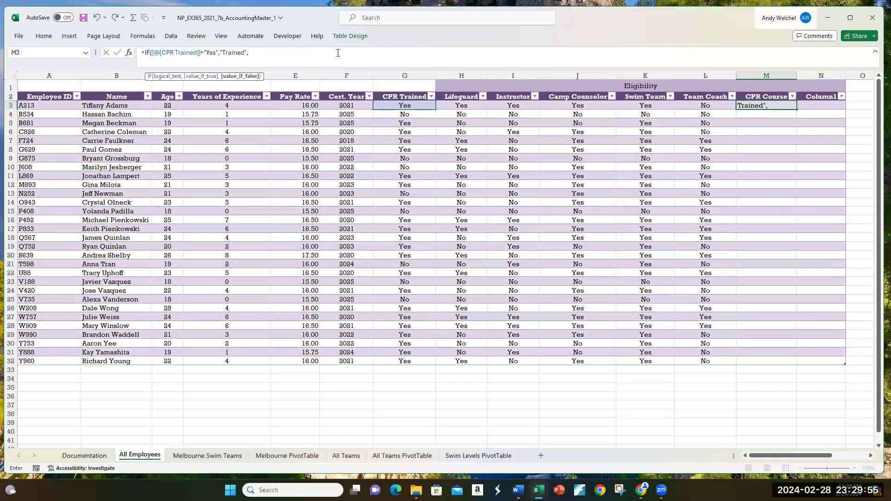
pyautogui.write('"No')
pyautogui.press('BackSpace')
pyautogui.press('BackSpace')
pyautogui.press('BackSpace')
pyautogui.press('BackSpace')
# Nest a second IF as the false value, returning "Yes" when Camp Counselor equals "Yes".
pyautogui.write('IF')
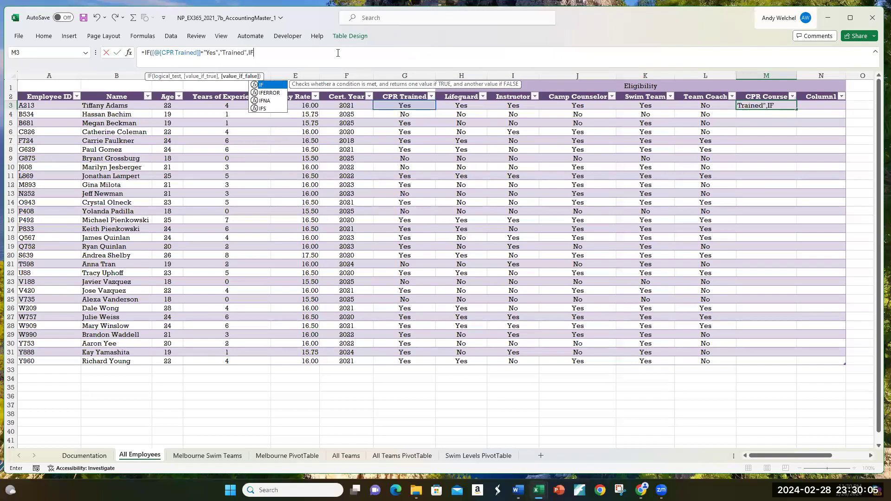
pyautogui.write('(')
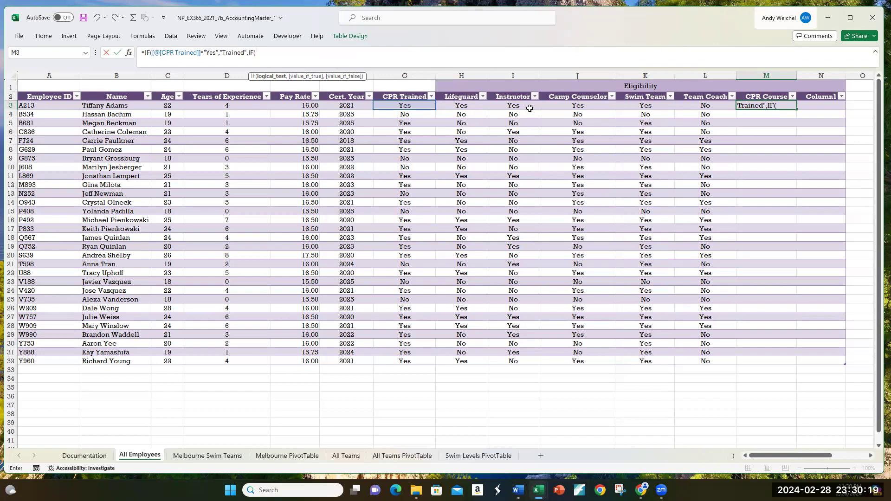
pyautogui.click(576, 106)
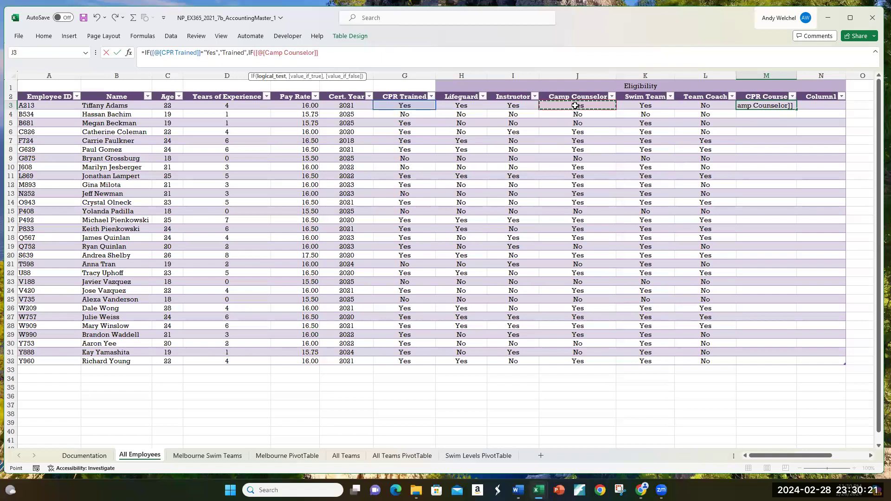
pyautogui.write('="Yes",')
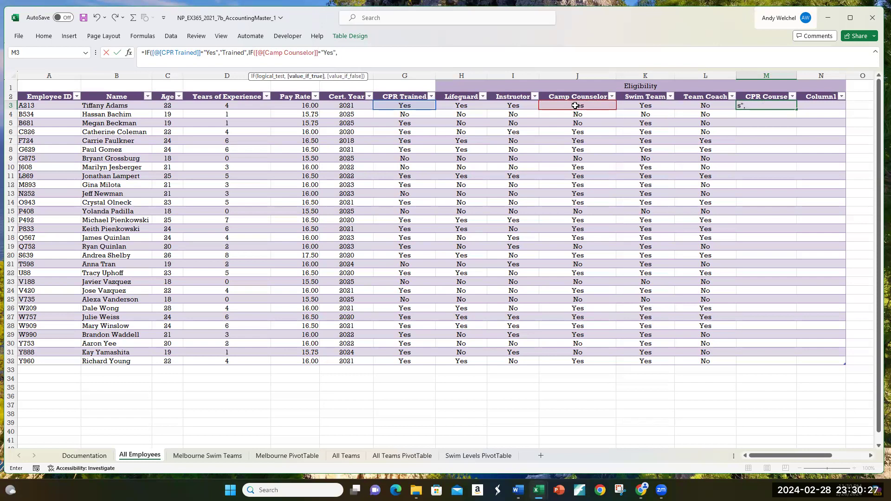
pyautogui.write('"Yes",')
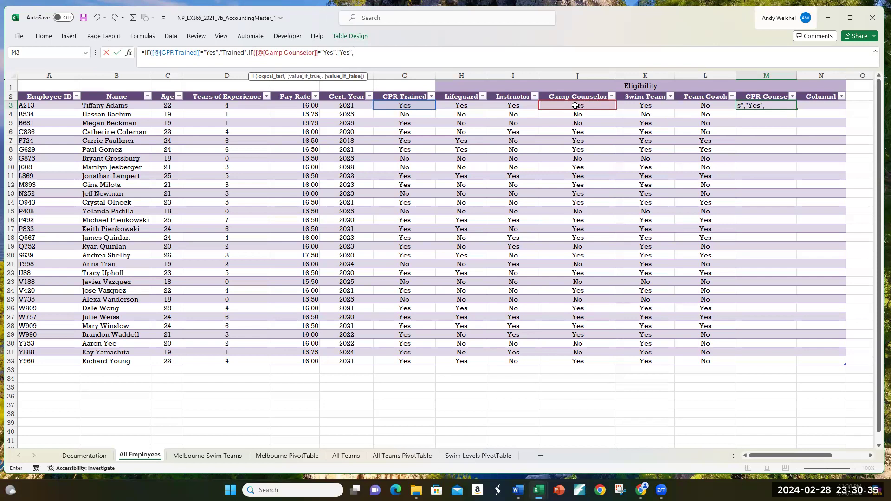
# Give the nested IF a false value of No and try to enter the CPR Course formula.
pyautogui.write('N')
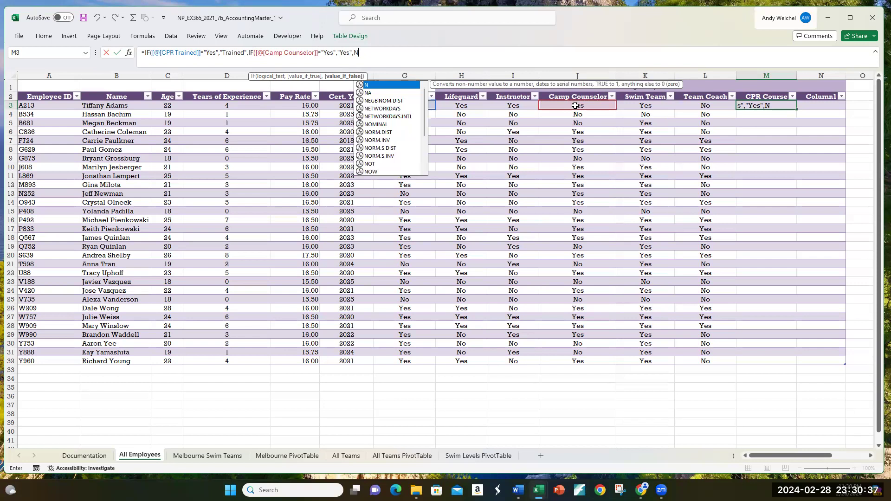
pyautogui.press('BackSpace')
pyautogui.write('"N')
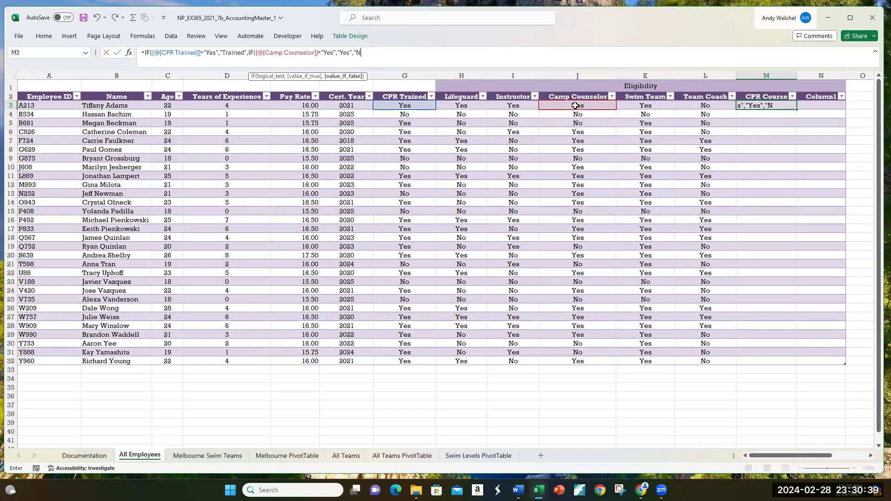
pyautogui.write('o)')
pyautogui.press('Return')
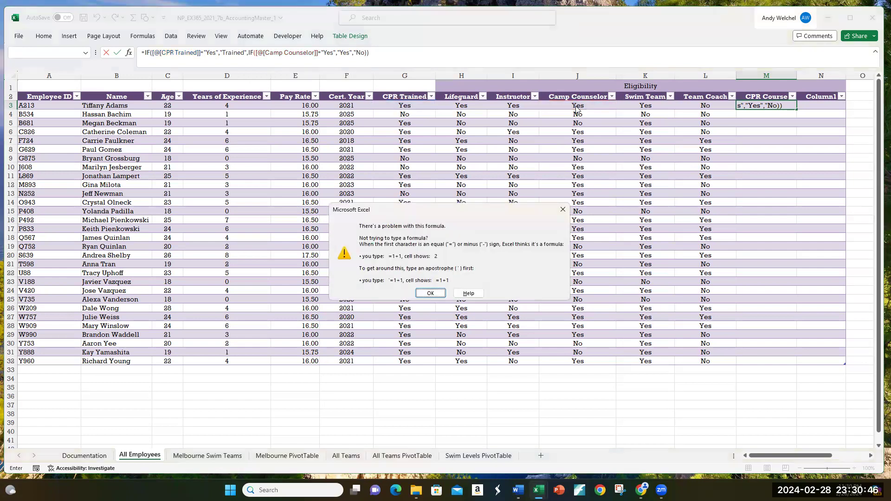
pyautogui.click(429, 293)
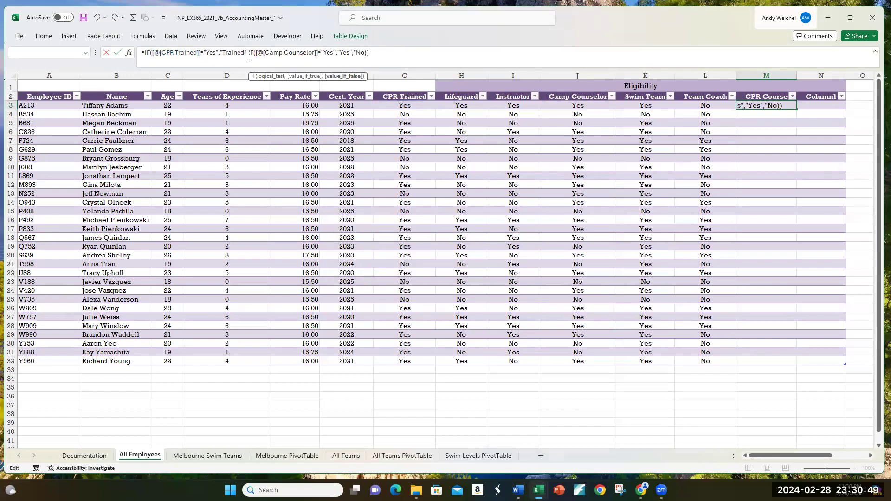
# Correct the end of the CPR Course formula to "No")) with both IF functions closed, and enter it in the column.
pyautogui.press('BackSpace')
pyautogui.press('BackSpace')
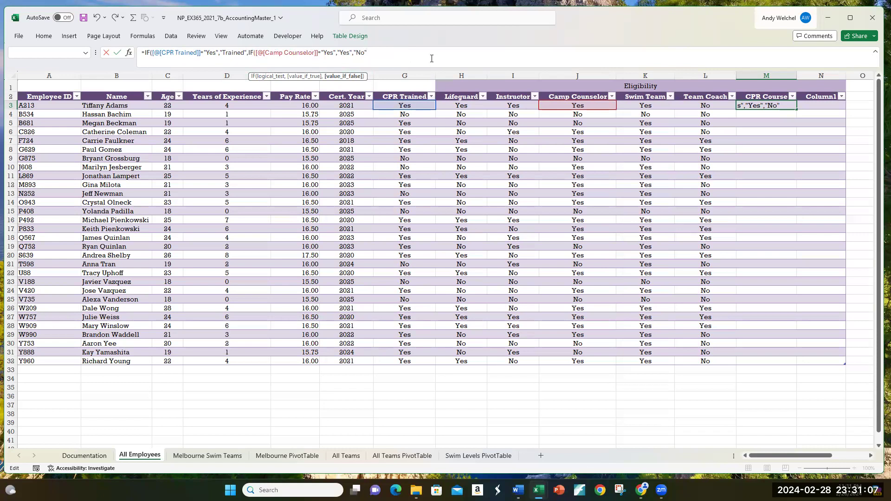
pyautogui.write(')')
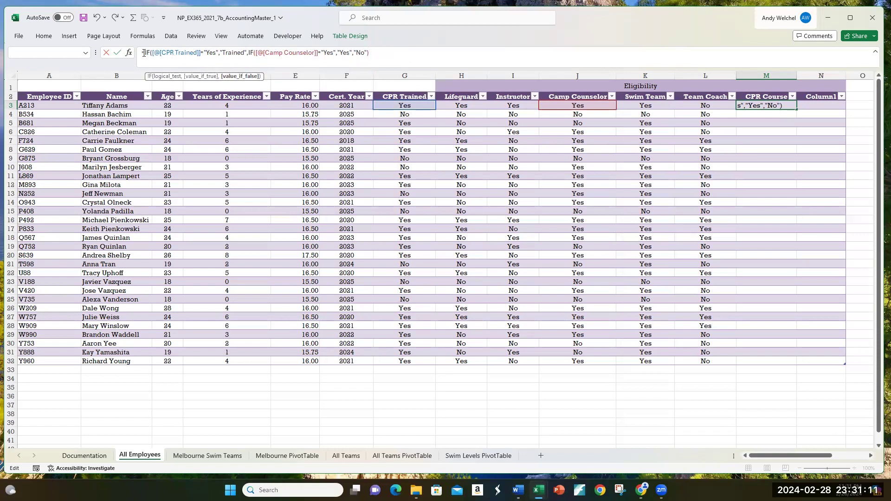
pyautogui.write(')')
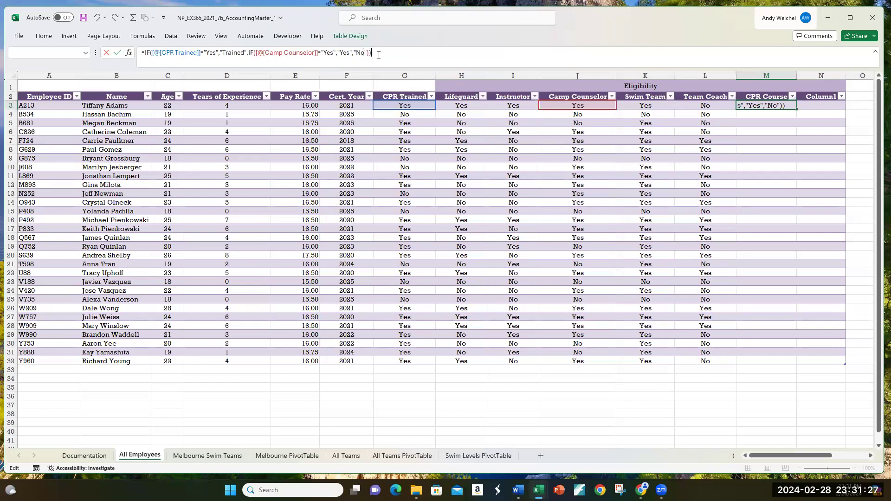
pyautogui.write(')')
pyautogui.press('Return')
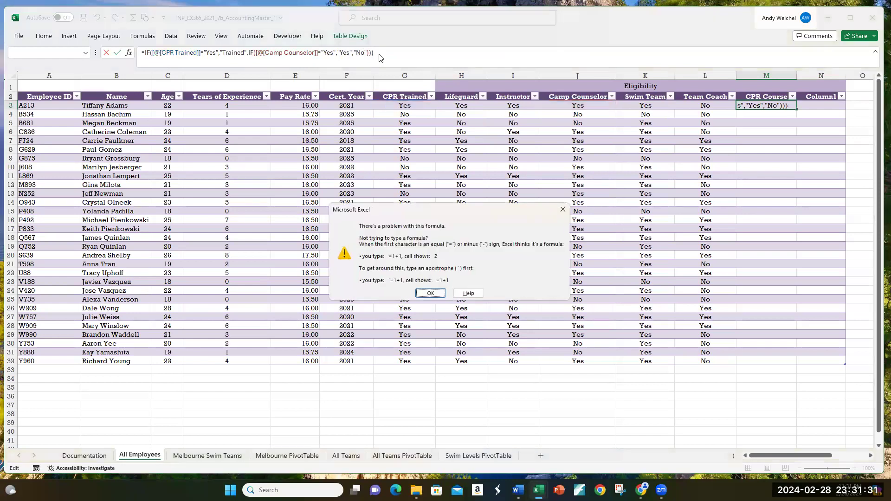
pyautogui.click(431, 293)
pyautogui.press('BackSpace')
pyautogui.press('Return')
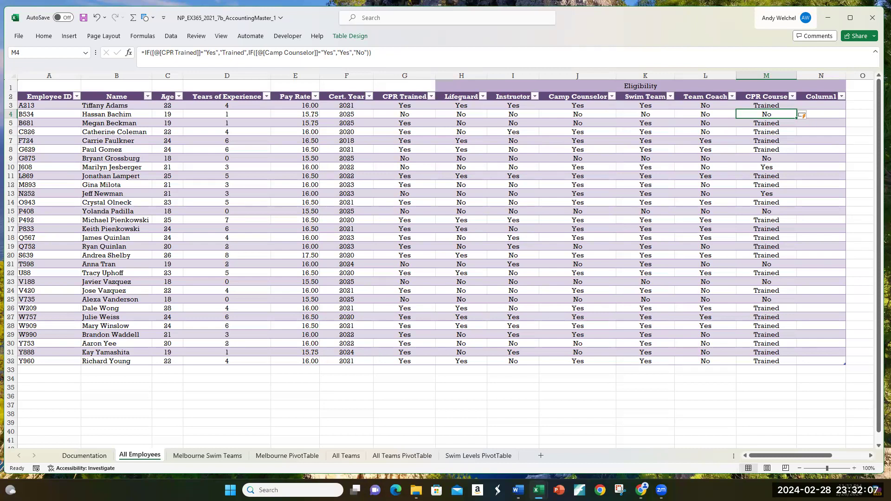
# Rename the Column1 header in cell N2 as Level.
pyautogui.click(819, 97)
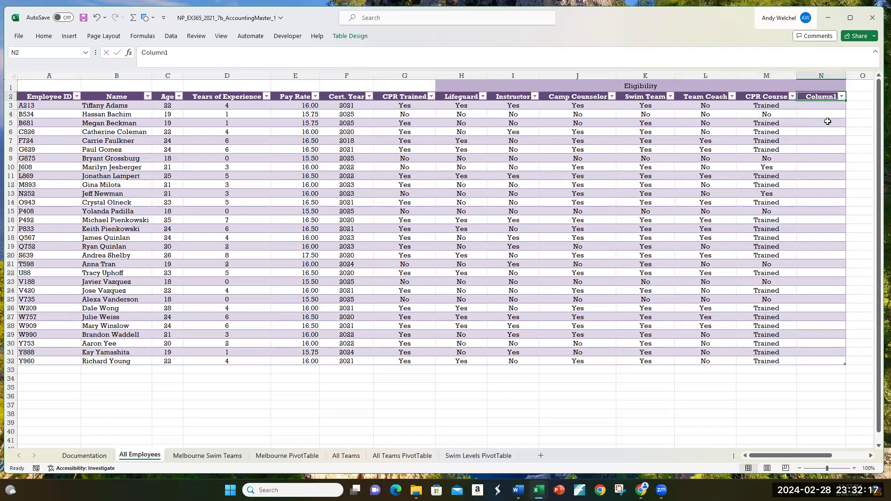
pyautogui.write('Level')
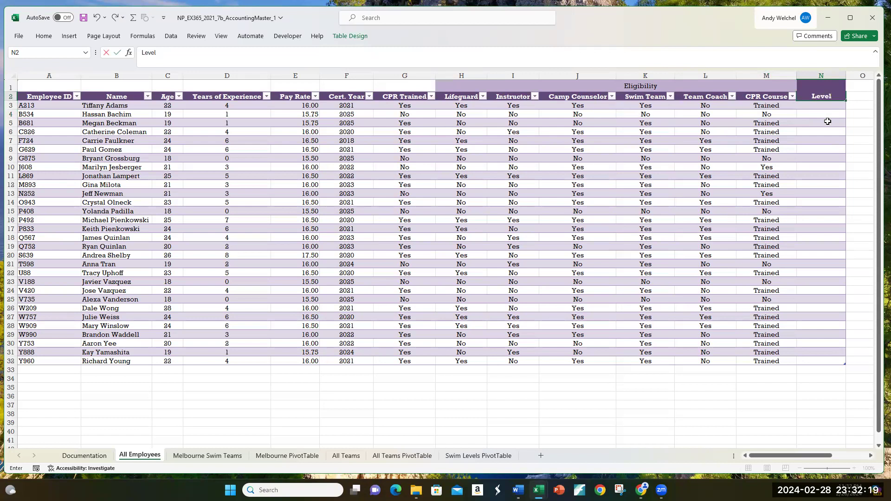
pyautogui.press('Return')
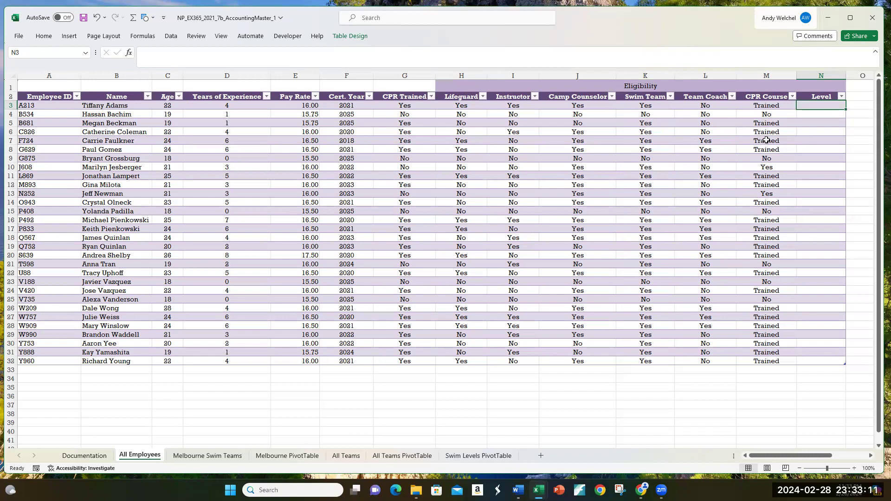
# Start an IF function in Level cell N3 with the logical test Years of Experience >=4.
pyautogui.write('=')
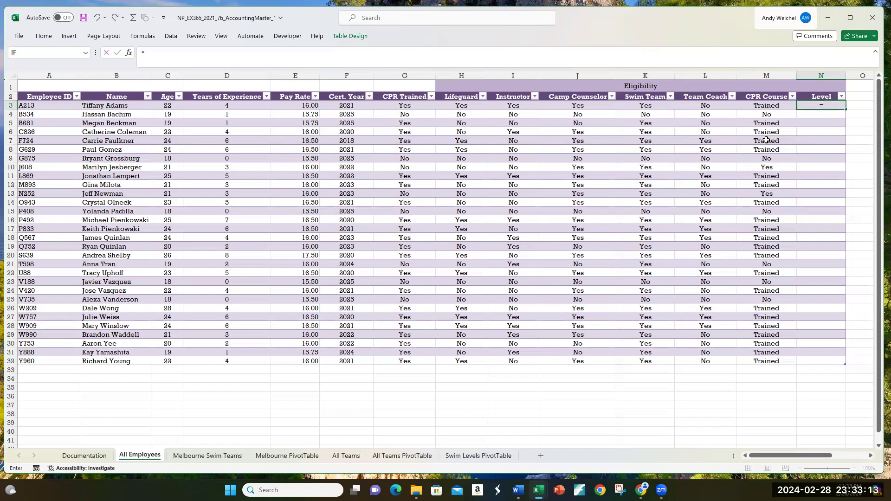
pyautogui.write('IF')
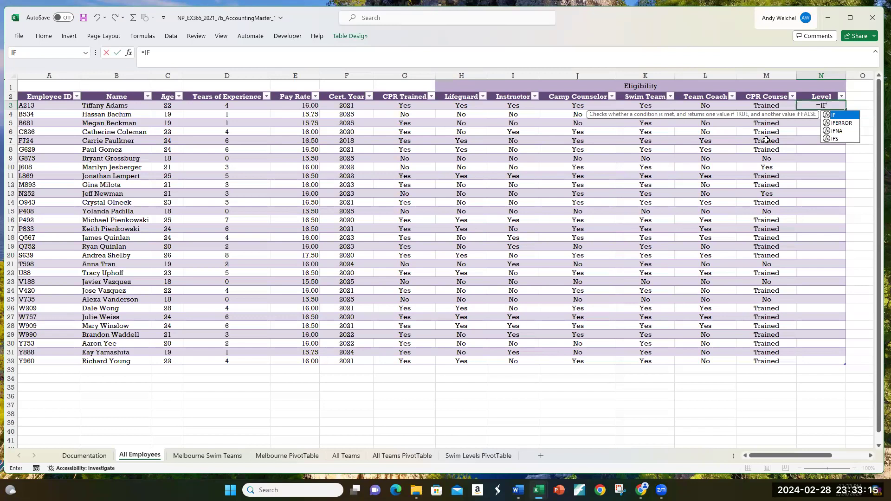
pyautogui.write('(')
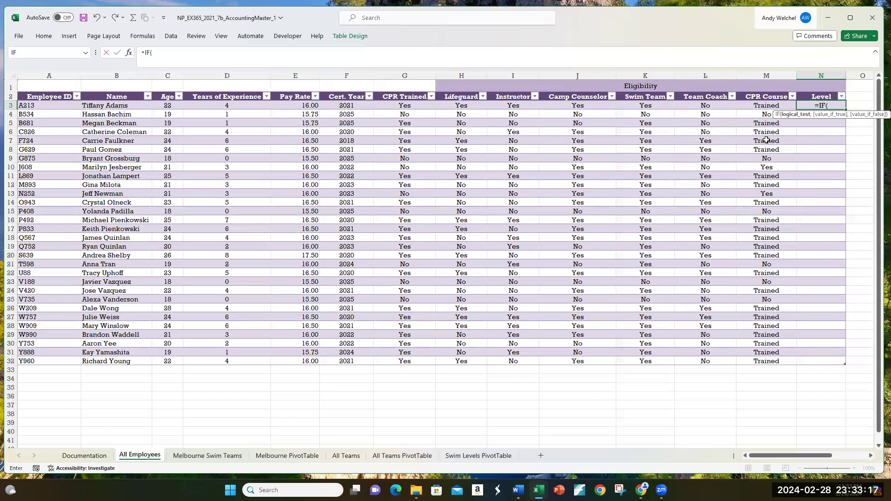
pyautogui.click(173, 53)
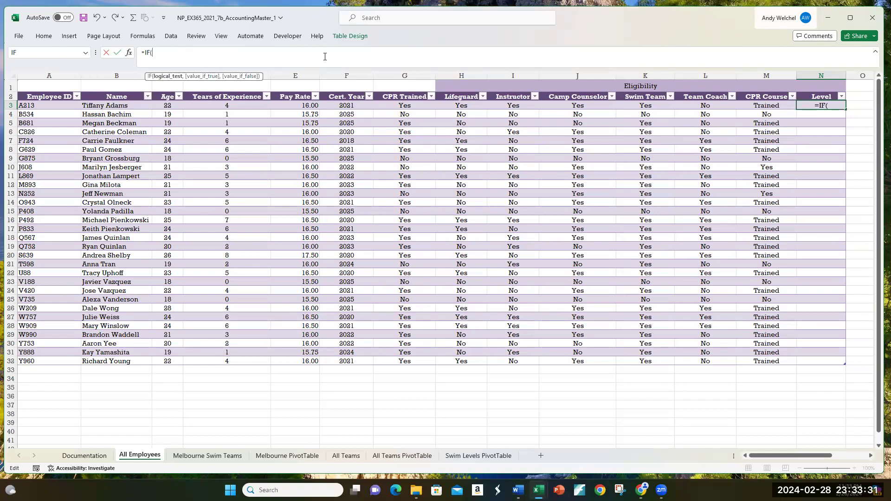
pyautogui.click(219, 105)
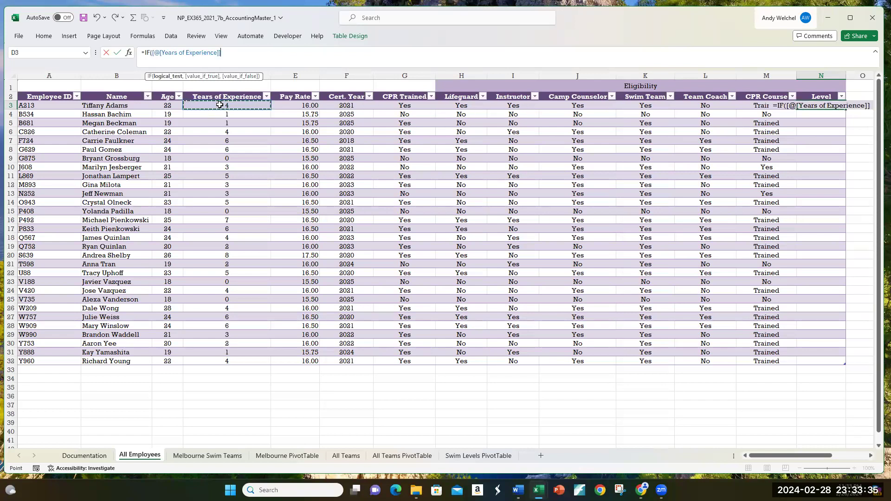
pyautogui.write('>')
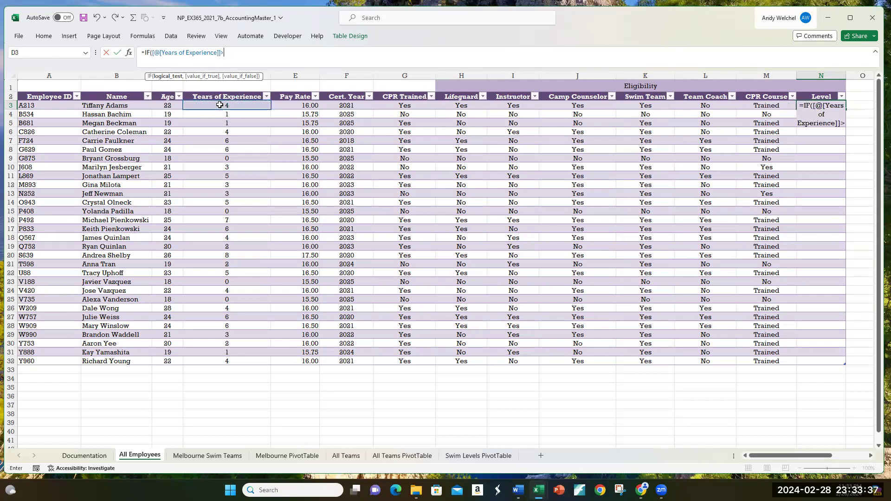
pyautogui.write('=4,')
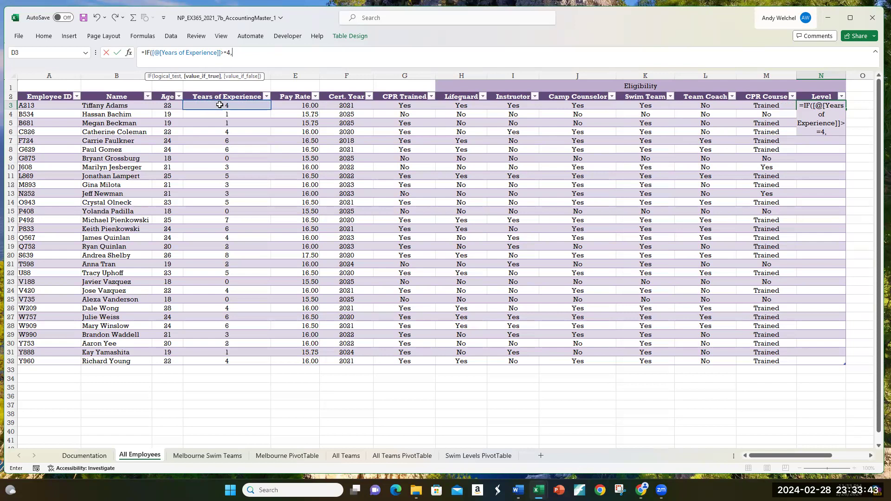
# Complete the Level formula with 2 as the true value and 1 as the false value, and enter it in the column.
pyautogui.write('2,1')
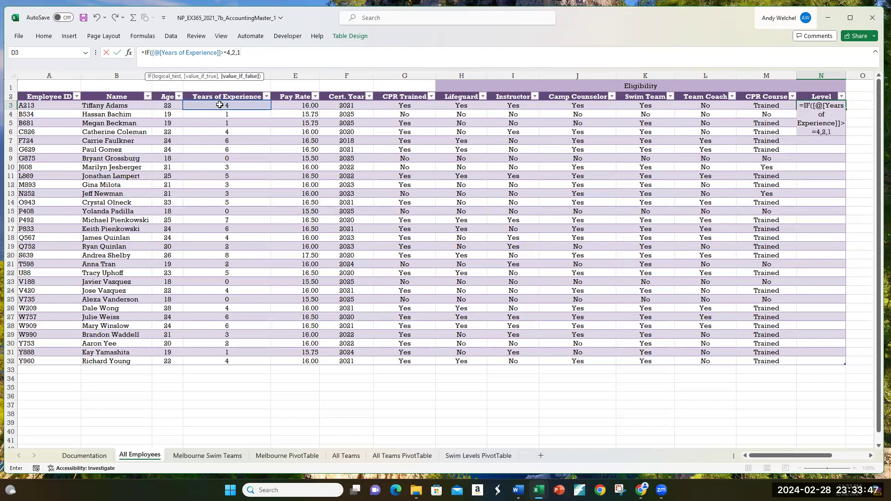
pyautogui.write(')')
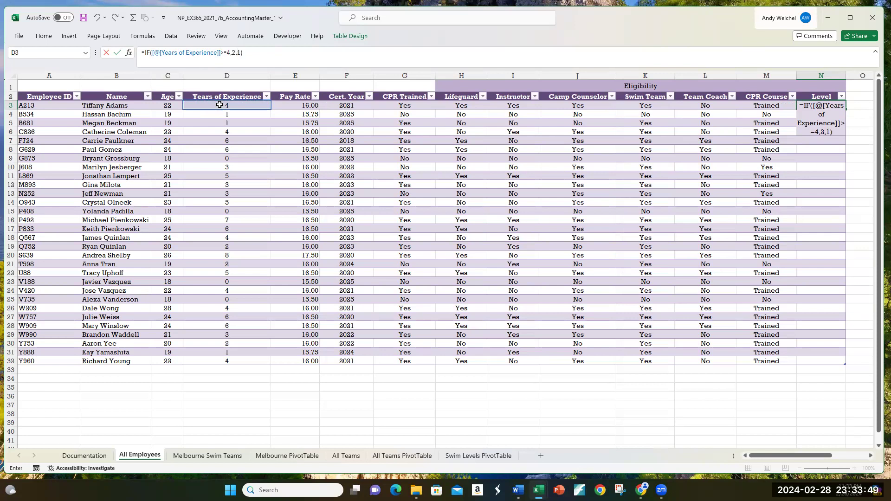
pyautogui.press('Return')
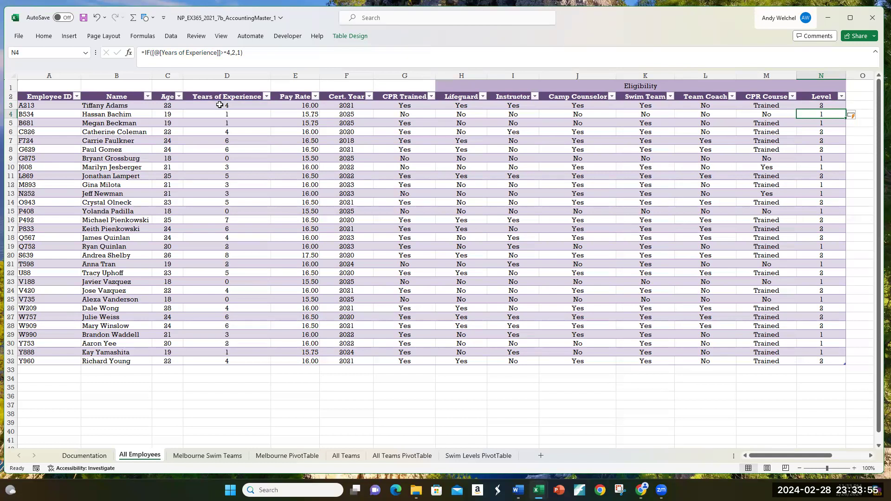
pyautogui.click(820, 106)
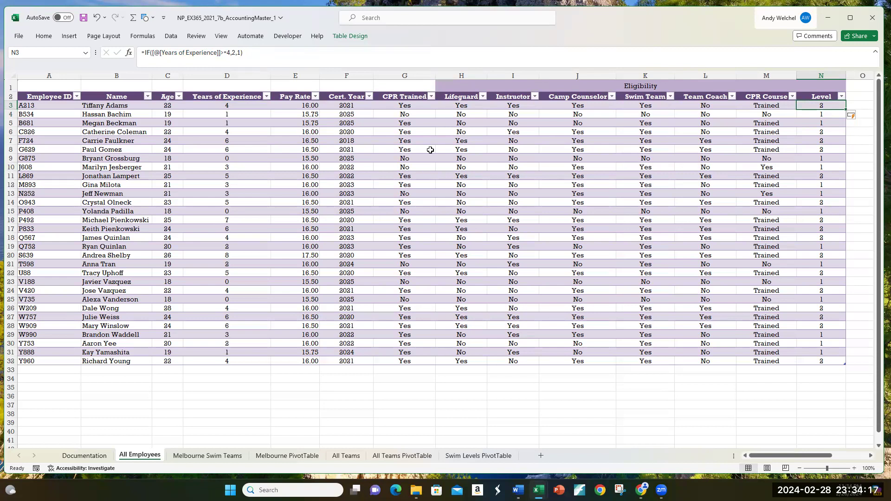
# Check the employee ID in lookup cell Q3 and locate the same ID in the table's Employee ID column.
pyautogui.press('Right')
pyautogui.press('Right')
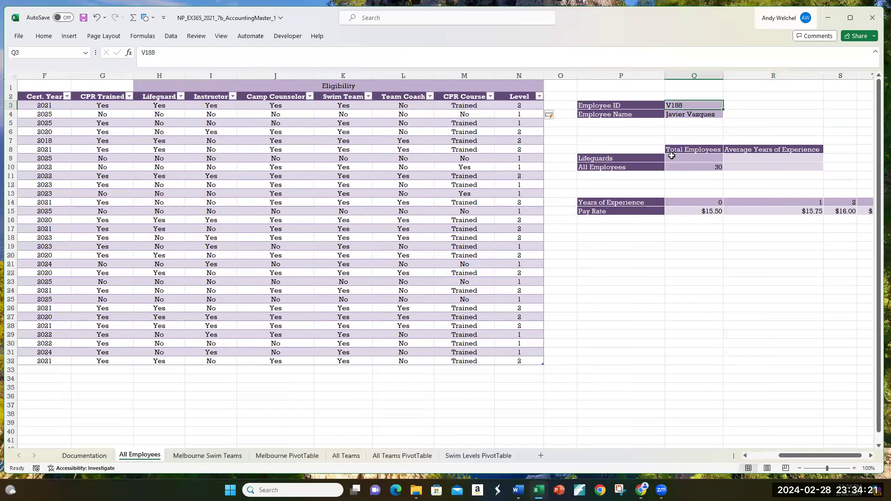
pyautogui.press('Down')
pyautogui.press('Up')
pyautogui.hotkey('ctrl', 'Left')
pyautogui.hotkey('ctrl', 'Left')
pyautogui.hotkey('ctrl', 'Left')
pyautogui.press('Down')
pyautogui.press('Down')
pyautogui.press('Down')
pyautogui.press('Down')
pyautogui.press('Down')
pyautogui.press('Down')
pyautogui.press('Down')
pyautogui.press('Down')
pyautogui.press('Down')
pyautogui.press('Down')
pyautogui.press('Down')
pyautogui.press('Down')
pyautogui.press('Down')
pyautogui.press('Down')
pyautogui.press('Down')
pyautogui.press('Down')
pyautogui.press('Down')
pyautogui.press('Down')
pyautogui.press('Down')
pyautogui.press('Down')
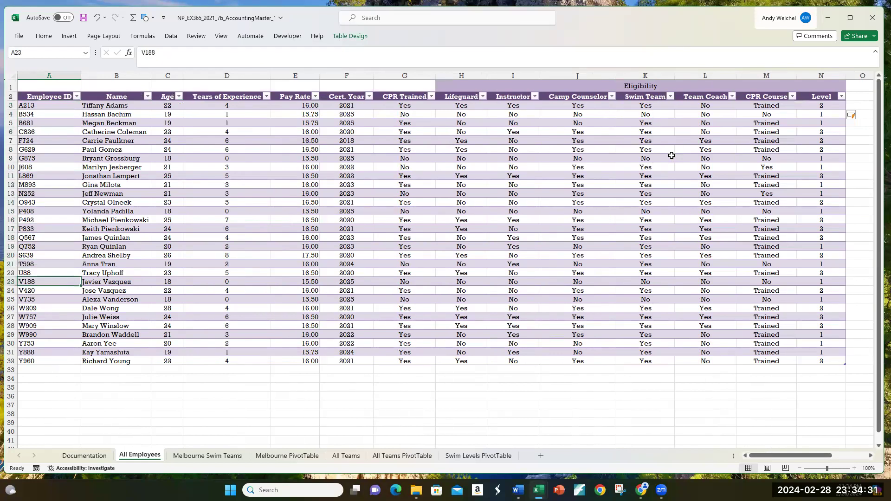
# Examine that employee's row across to Level and compare it with the Employee ID and Employee Name lookup cells.
pyautogui.press('Right')
pyautogui.press('Right')
pyautogui.press('Right')
pyautogui.press('Right')
pyautogui.press('Right')
pyautogui.press('Right')
pyautogui.press('Right')
pyautogui.press('Right')
pyautogui.press('Right')
pyautogui.press('Right')
pyautogui.press('Right')
pyautogui.press('Right')
pyautogui.press('Right')
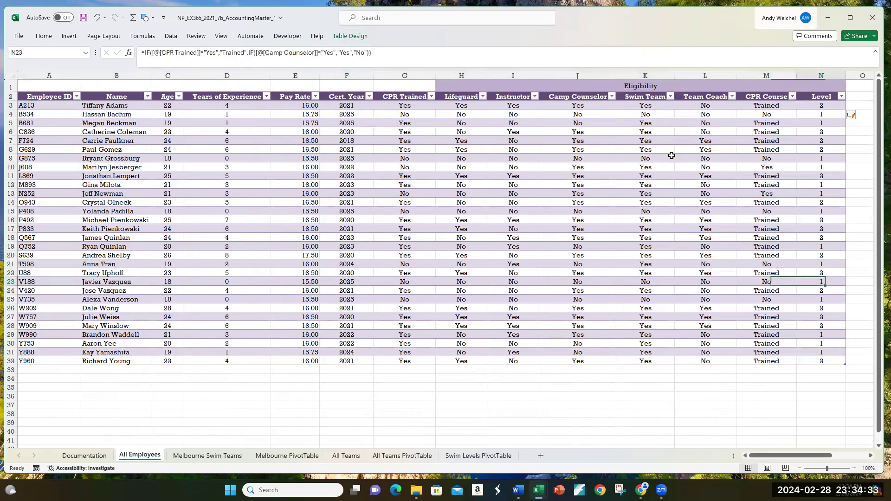
pyautogui.press('Right')
pyautogui.press('Right')
pyautogui.press('Right')
pyautogui.press('Right')
pyautogui.press('Right')
pyautogui.press('Right')
pyautogui.press('Up')
pyautogui.press('Up')
pyautogui.press('Up')
pyautogui.press('Up')
pyautogui.press('Up')
pyautogui.press('Up')
pyautogui.press('Up')
pyautogui.press('Up')
pyautogui.press('Up')
pyautogui.press('Left')
pyautogui.press('Left')
pyautogui.press('Up')
pyautogui.press('Up')
pyautogui.press('Up')
pyautogui.press('Up')
pyautogui.press('Left')
pyautogui.press('Left')
pyautogui.press('Up')
pyautogui.press('Up')
pyautogui.press('Up')
pyautogui.press('Up')
pyautogui.press('Up')
pyautogui.press('Up')
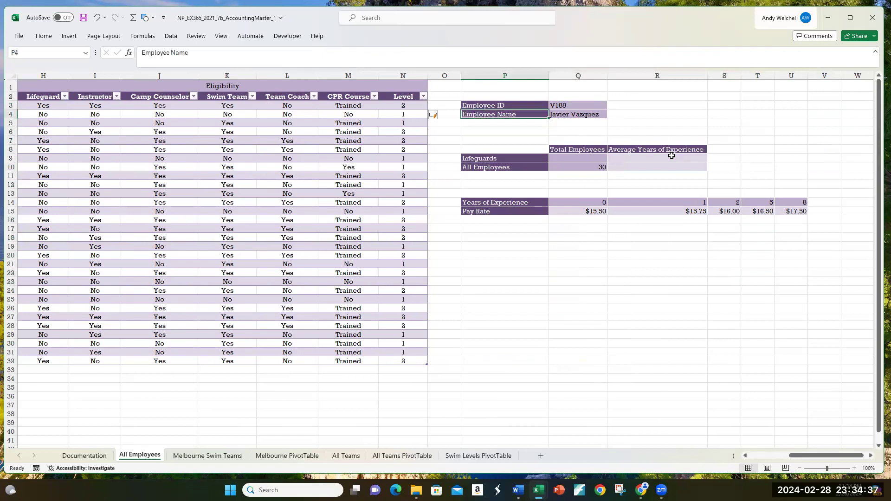
pyautogui.press('Up')
pyautogui.press('Right')
pyautogui.press('Down')
pyautogui.press('Up')
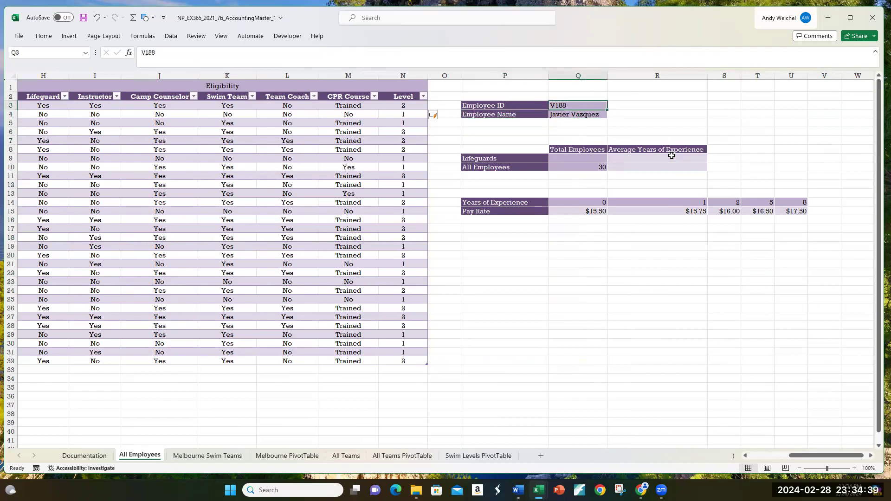
# Try the first listed employee's ID in lookup cell Q3 to test the Employee Name lookup, and undo the entry.
pyautogui.press('Left')
pyautogui.press('Left')
pyautogui.press('Left')
pyautogui.press('Left')
pyautogui.press('Left')
pyautogui.press('Left')
pyautogui.press('Left')
pyautogui.press('Left')
pyautogui.press('Left')
pyautogui.press('Left')
pyautogui.press('Left')
pyautogui.press('Left')
pyautogui.press('Left')
pyautogui.press('Left')
pyautogui.press('Left')
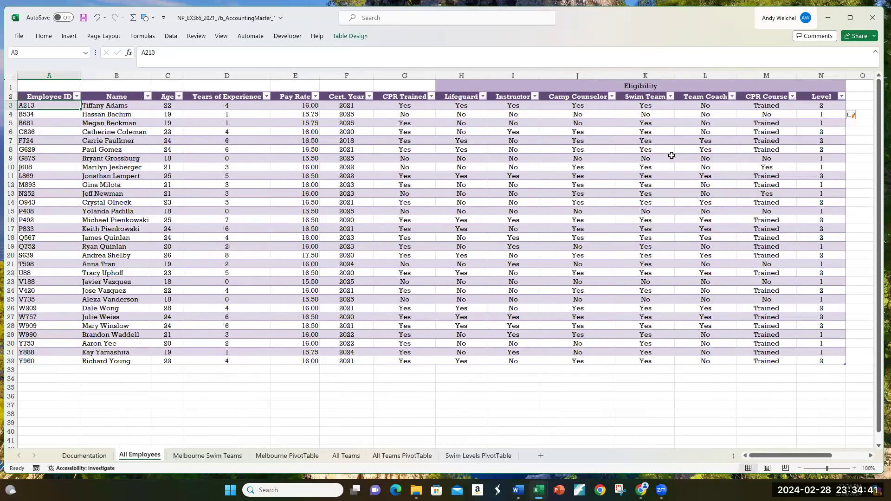
pyautogui.press('Right')
pyautogui.press('Right')
pyautogui.press('Right')
pyautogui.press('Right')
pyautogui.press('Right')
pyautogui.press('Right')
pyautogui.press('Right')
pyautogui.press('Right')
pyautogui.press('Right')
pyautogui.press('Right')
pyautogui.press('Right')
pyautogui.press('Right')
pyautogui.press('Right')
pyautogui.press('Right')
pyautogui.press('Right')
pyautogui.press('Right')
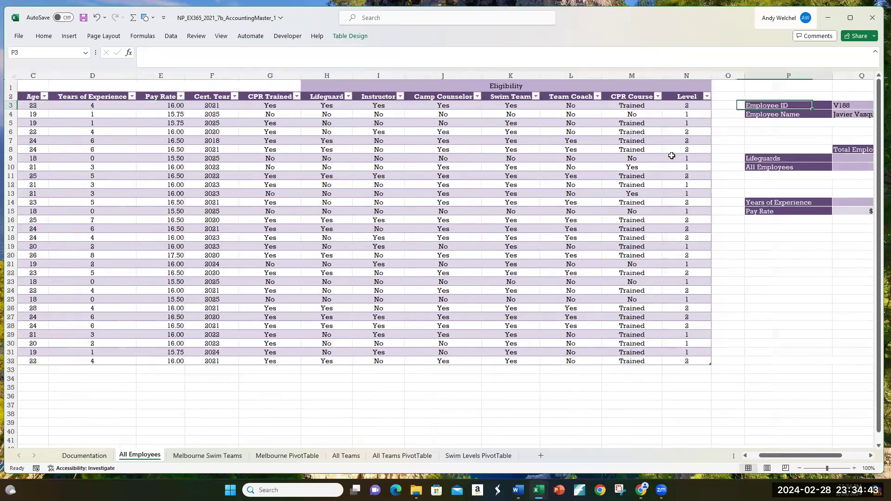
pyautogui.press('Left')
pyautogui.write('A21')
pyautogui.press('Return')
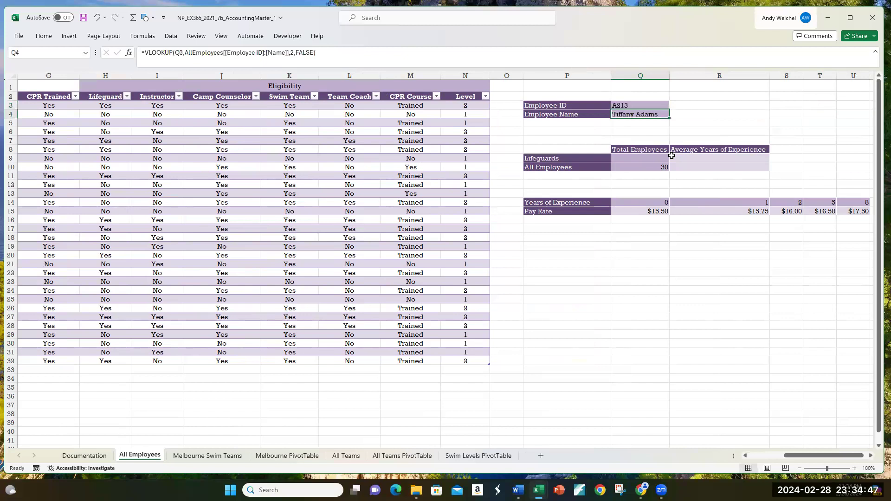
pyautogui.hotkey('ctrl', 'z')
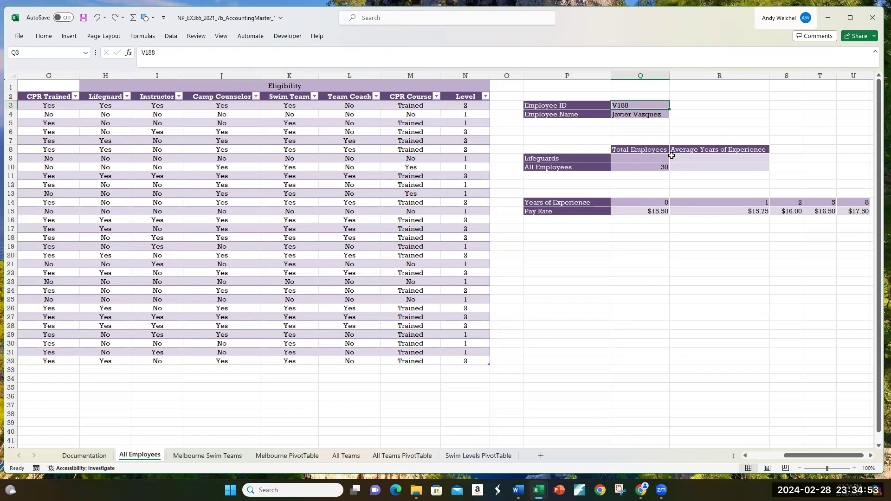
# Trace the ID in lookup cell Q3 back down the table's Employee ID column to its matching row.
pyautogui.press('Left')
pyautogui.press('Left')
pyautogui.press('Left')
pyautogui.press('Left')
pyautogui.press('Left')
pyautogui.press('Left')
pyautogui.press('Left')
pyautogui.press('Left')
pyautogui.press('Left')
pyautogui.press('Left')
pyautogui.press('Left')
pyautogui.press('Left')
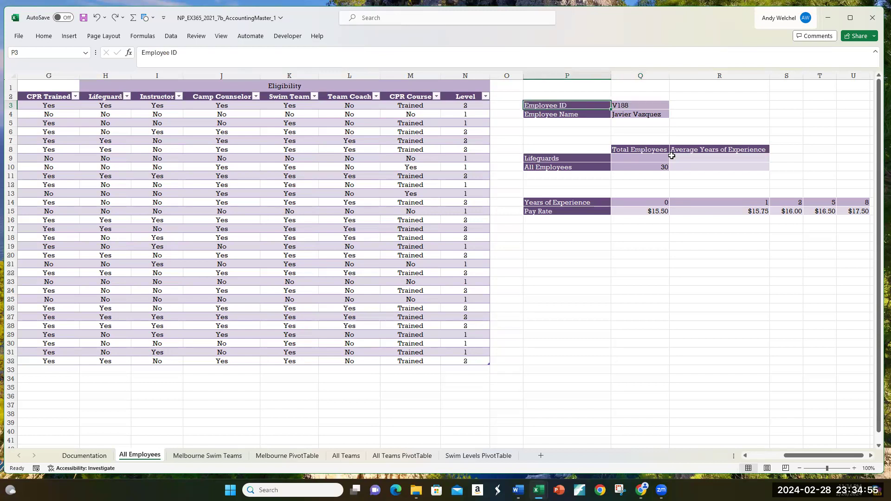
pyautogui.press('Left')
pyautogui.press('Left')
pyautogui.press('Left')
pyautogui.press('Left')
pyautogui.press('Down')
pyautogui.press('Down')
pyautogui.press('Down')
pyautogui.press('Down')
pyautogui.press('Down')
pyautogui.press('Down')
pyautogui.press('Down')
pyautogui.press('Down')
pyautogui.press('Down')
pyautogui.press('Down')
pyautogui.press('Down')
pyautogui.press('Down')
pyautogui.press('Down')
pyautogui.press('Down')
pyautogui.press('Down')
pyautogui.press('Down')
pyautogui.press('Down')
pyautogui.press('Down')
pyautogui.press('Down')
pyautogui.press('Down')
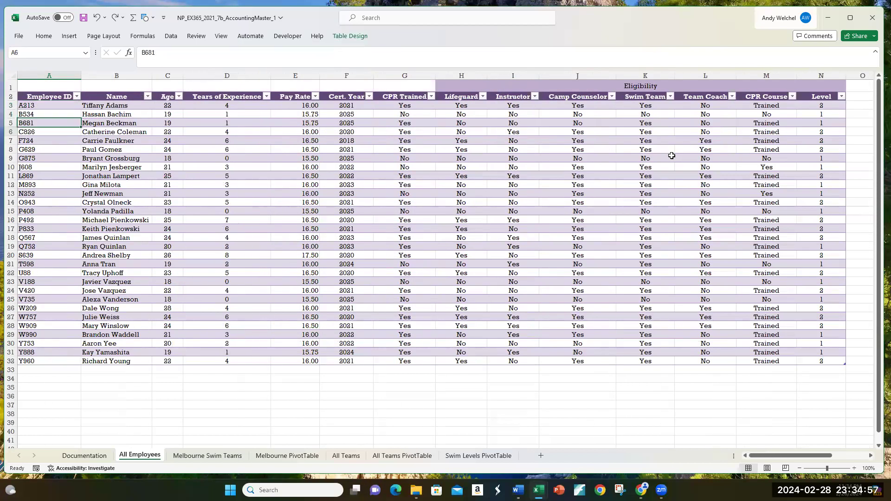
# Change the last digit of the employee ID in cell A23 to 7 to test the lookup against a missing ID.
pyautogui.press('Down')
pyautogui.press('Down')
pyautogui.press('Down')
pyautogui.press('Up')
pyautogui.press('Up')
pyautogui.press('Up')
pyautogui.press('Up')
pyautogui.click(172, 51)
pyautogui.press('BackSpace')
pyautogui.press('Return')
# Examine the Employee ID and Employee Name lookup cells Q3:Q4 for the effect of the altered table ID.
pyautogui.press('Up')
pyautogui.press('Right')
pyautogui.press('Right')
pyautogui.press('Right')
pyautogui.press('Right')
pyautogui.press('Right')
pyautogui.press('Right')
pyautogui.press('Right')
pyautogui.press('Right')
pyautogui.press('Right')
pyautogui.press('Right')
pyautogui.press('Right')
pyautogui.press('Right')
pyautogui.press('Right')
pyautogui.press('Right')
pyautogui.press('Right')
pyautogui.press('Right')
pyautogui.press('Right')
pyautogui.press('Right')
pyautogui.press('Right')
pyautogui.press('Right')
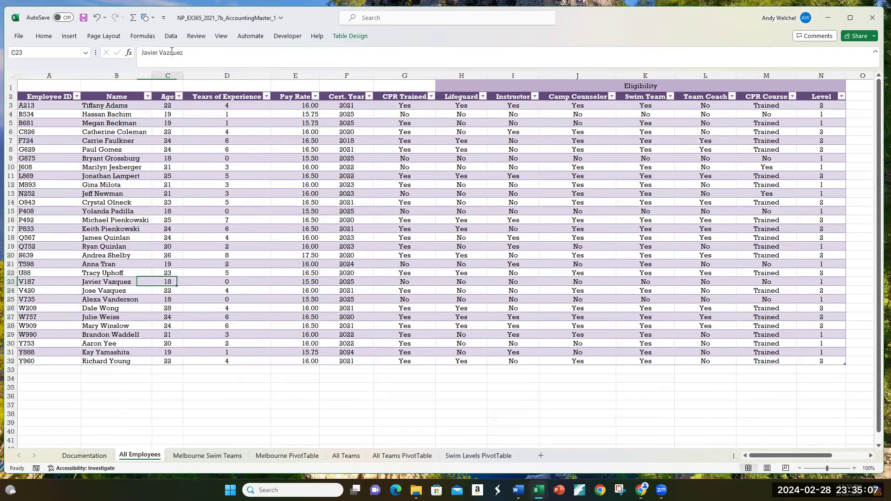
pyautogui.press('Up')
pyautogui.press('Left')
pyautogui.press('Left')
pyautogui.press('Left')
pyautogui.press('Up')
pyautogui.press('Up')
pyautogui.press('Up')
pyautogui.press('Up')
pyautogui.press('Up')
pyautogui.press('Up')
pyautogui.press('Up')
pyautogui.press('Up')
pyautogui.press('Up')
pyautogui.press('Up')
pyautogui.press('Up')
pyautogui.press('Up')
pyautogui.press('Up')
pyautogui.press('Up')
pyautogui.press('Up')
pyautogui.press('Left')
pyautogui.press('Up')
pyautogui.press('Up')
pyautogui.press('Up')
pyautogui.press('Up')
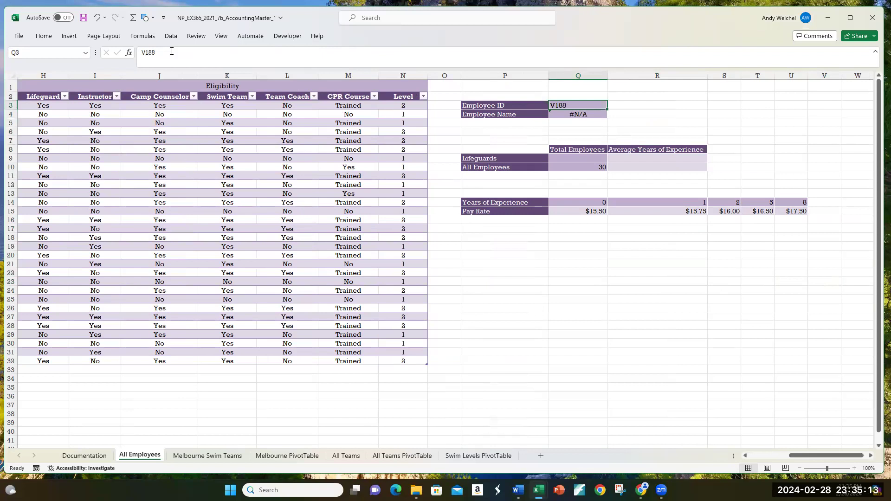
# Check the table's Employee ID column for an entry matching the ID in lookup cell Q3.
pyautogui.press('Left')
pyautogui.press('Left')
pyautogui.press('Left')
pyautogui.press('Left')
pyautogui.press('Left')
pyautogui.press('Left')
pyautogui.press('Left')
pyautogui.press('Left')
pyautogui.press('Left')
pyautogui.press('Left')
pyautogui.press('Left')
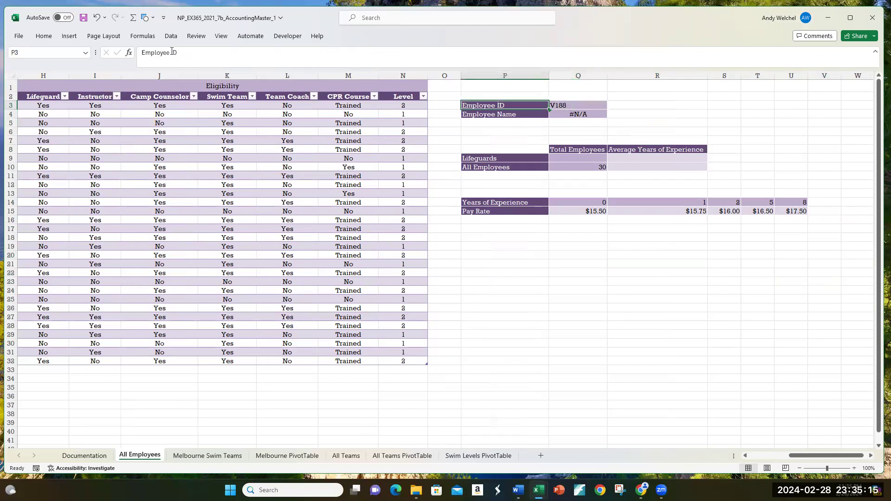
pyautogui.press('Left')
pyautogui.press('Left')
pyautogui.press('Left')
pyautogui.press('Left')
pyautogui.press('Left')
pyautogui.press('Down')
pyautogui.press('Down')
pyautogui.press('Down')
pyautogui.press('Down')
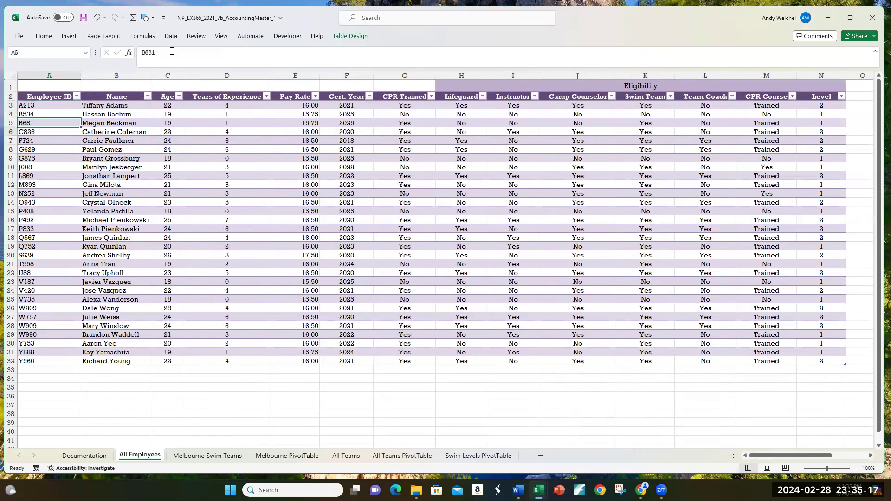
# Compare the lookup ID in cell Q3 with the VLOOKUP formula in Employee Name cell Q4.
pyautogui.press('Right')
pyautogui.press('Right')
pyautogui.press('Right')
pyautogui.press('Right')
pyautogui.press('Right')
pyautogui.press('Right')
pyautogui.press('Right')
pyautogui.press('Right')
pyautogui.press('Right')
pyautogui.press('Right')
pyautogui.press('Right')
pyautogui.press('Right')
pyautogui.press('Right')
pyautogui.press('Right')
pyautogui.press('Right')
pyautogui.press('Right')
pyautogui.press('Right')
pyautogui.press('Right')
pyautogui.press('Right')
pyautogui.press('Right')
pyautogui.press('Left')
pyautogui.press('Left')
pyautogui.press('Left')
pyautogui.press('Left')
pyautogui.press('Left')
pyautogui.press('Up')
pyautogui.press('Up')
pyautogui.press('Up')
pyautogui.press('Up')
pyautogui.press('Right')
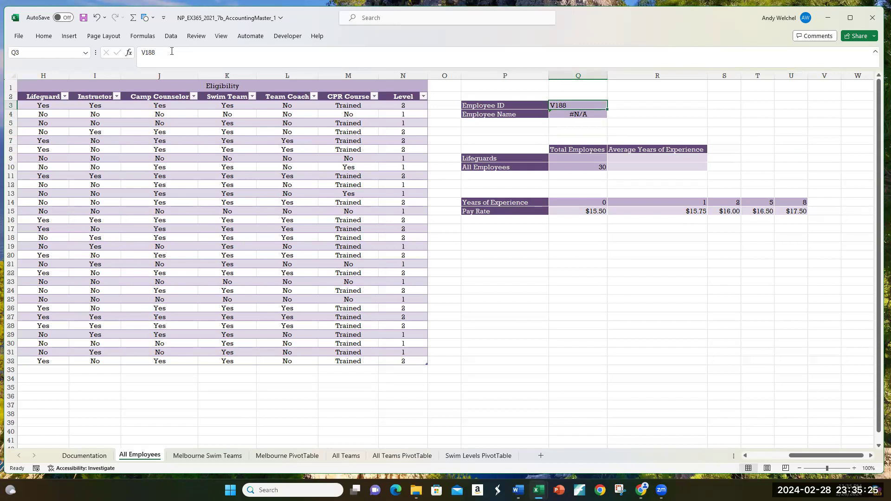
pyautogui.press('Down')
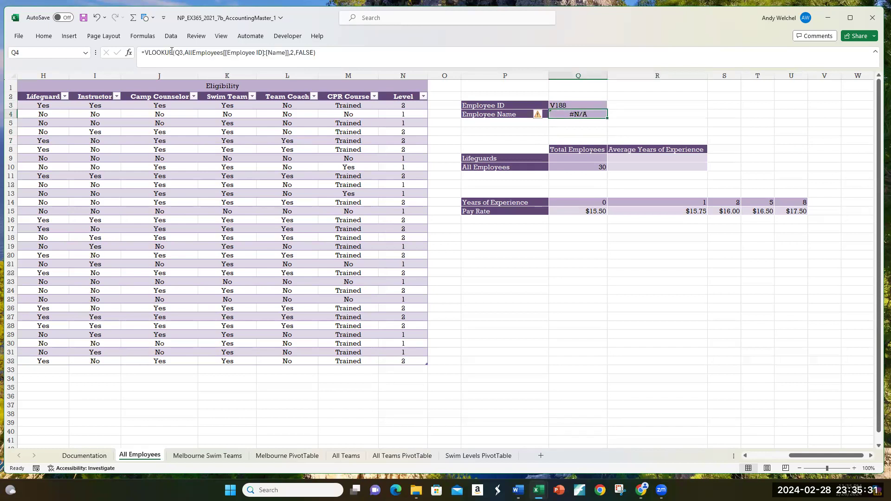
# Restore the employee ID in cell A23 by setting its last digit to 8.
pyautogui.hotkey('ctrl', 'Left')
pyautogui.hotkey('ctrl', 'Left')
pyautogui.hotkey('ctrl', 'Left')
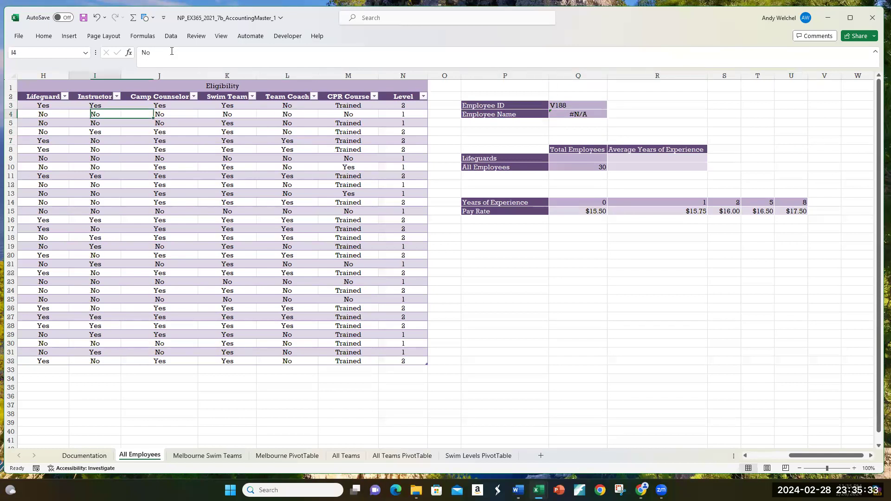
pyautogui.press('Down')
pyautogui.press('Down')
pyautogui.press('Down')
pyautogui.press('Down')
pyautogui.press('Down')
pyautogui.press('Down')
pyautogui.press('Down')
pyautogui.press('Down')
pyautogui.press('Down')
pyautogui.press('Down')
pyautogui.press('Down')
pyautogui.press('Down')
pyautogui.press('Down')
pyautogui.press('Down')
pyautogui.press('Down')
pyautogui.press('Down')
pyautogui.press('Down')
pyautogui.press('Down')
pyautogui.press('Down')
pyautogui.press('Down')
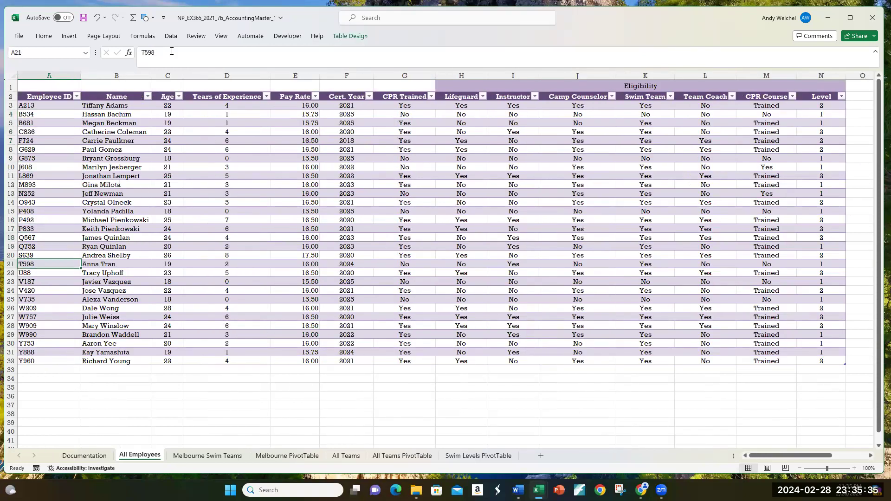
pyautogui.press('Up')
pyautogui.press('Up')
pyautogui.press('Up')
pyautogui.press('Up')
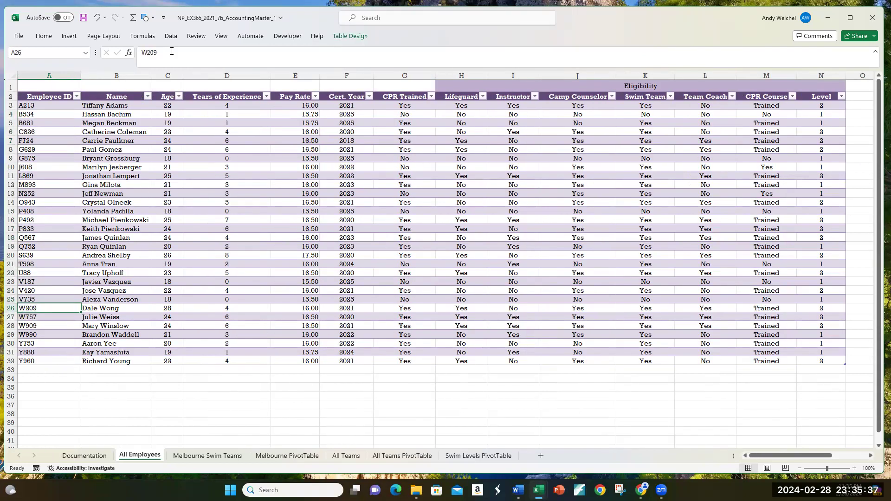
pyautogui.press('F2')
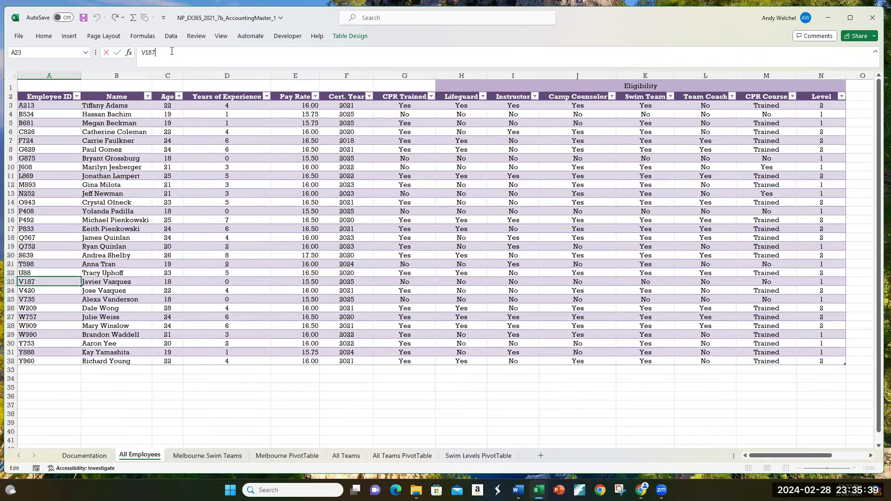
pyautogui.press('BackSpace')
pyautogui.write('8')
pyautogui.press('Return')
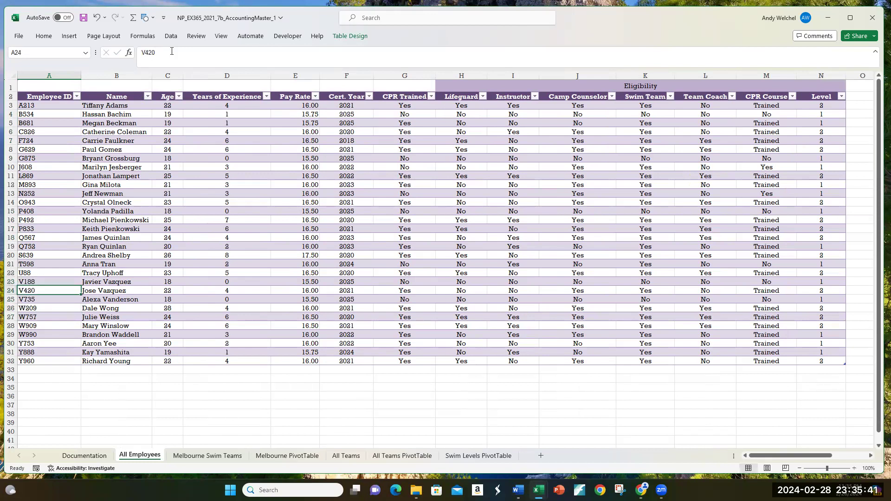
# Check the Employee Name result in lookup cell Q4 against the restored employee ID.
pyautogui.press('Up')
pyautogui.press('Right')
pyautogui.press('Right')
pyautogui.press('Right')
pyautogui.press('Right')
pyautogui.press('Right')
pyautogui.press('Right')
pyautogui.press('Right')
pyautogui.press('Right')
pyautogui.press('Right')
pyautogui.press('Right')
pyautogui.press('Right')
pyautogui.press('Right')
pyautogui.press('Right')
pyautogui.press('Right')
pyautogui.press('Right')
pyautogui.press('Right')
pyautogui.press('Right')
pyautogui.press('Right')
pyautogui.press('Right')
pyautogui.press('Right')
pyautogui.press('Right')
pyautogui.press('Right')
pyautogui.press('Right')
pyautogui.press('Right')
pyautogui.press('Left')
pyautogui.press('Left')
pyautogui.press('Left')
pyautogui.press('Left')
pyautogui.press('Left')
pyautogui.press('Up')
pyautogui.press('Up')
pyautogui.press('Up')
pyautogui.press('Up')
pyautogui.press('Up')
pyautogui.press('Up')
pyautogui.press('Up')
pyautogui.press('Up')
pyautogui.press('Up')
pyautogui.press('Up')
pyautogui.press('Up')
pyautogui.press('Up')
pyautogui.press('Up')
pyautogui.press('Up')
pyautogui.press('Left')
pyautogui.press('Left')
pyautogui.press('Left')
pyautogui.press('Up')
pyautogui.press('Up')
pyautogui.press('Up')
pyautogui.press('Up')
pyautogui.press('Up')
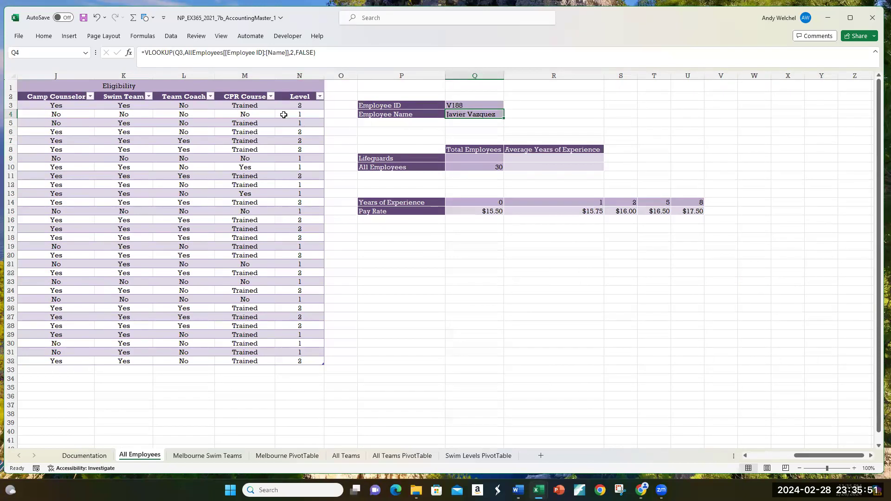
# Review the Employee ID and Name columns of the employee table, which serve as the VLOOKUP range.
pyautogui.press('Left')
pyautogui.hotkey('ctrl', 'Left')
pyautogui.hotkey('ctrl', 'Left')
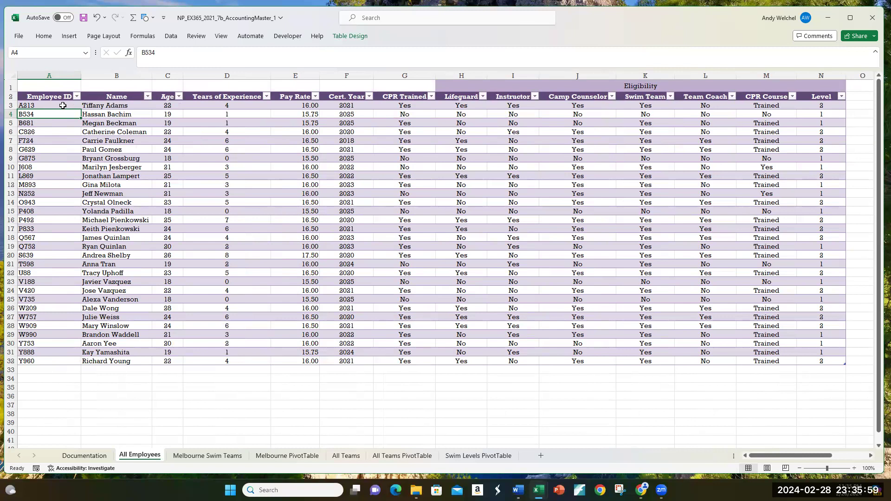
pyautogui.moveTo(63, 106); pyautogui.dragTo(58, 308)
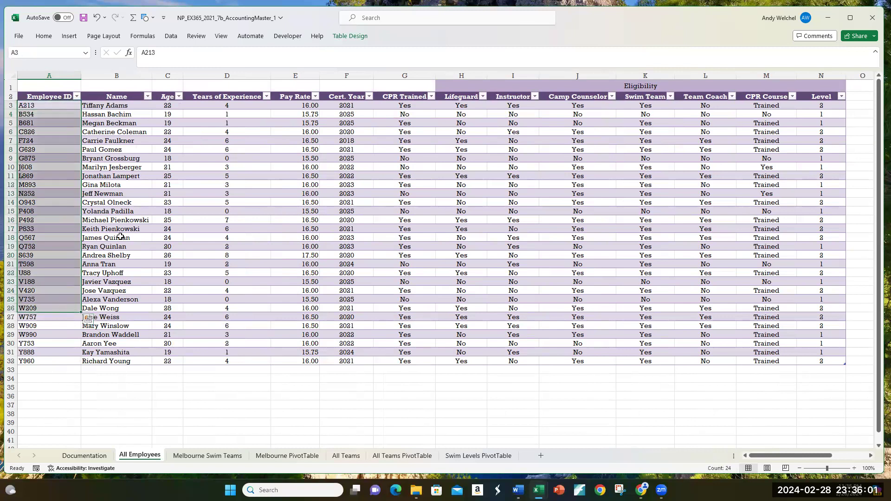
pyautogui.press('Right')
pyautogui.press('Right')
pyautogui.press('Right')
pyautogui.press('Right')
pyautogui.press('Right')
pyautogui.press('Home')
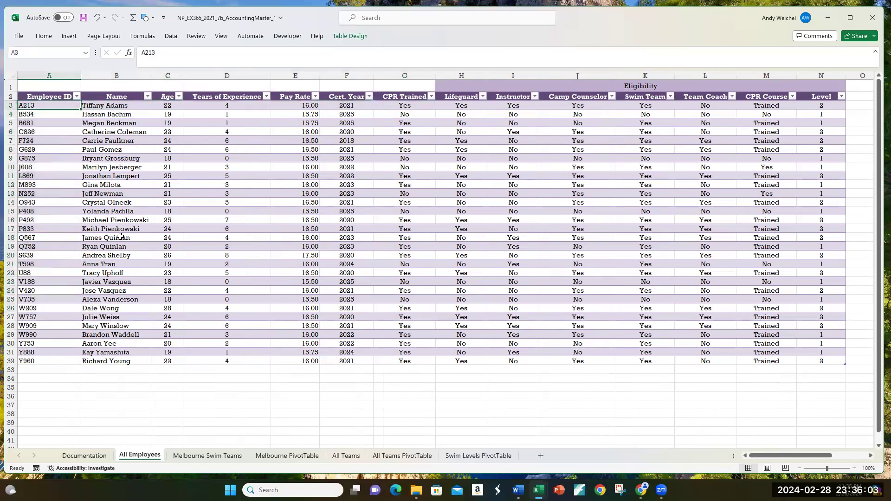
pyautogui.press('Right')
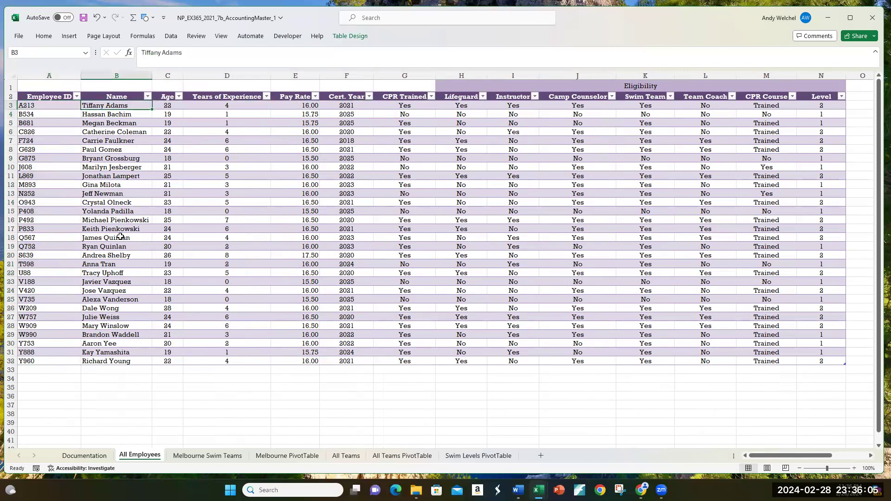
# Examine the arguments of the VLOOKUP formula in Employee Name cell Q4.
pyautogui.press('Right')
pyautogui.press('Right')
pyautogui.press('Right')
pyautogui.press('Right')
pyautogui.press('Right')
pyautogui.press('Right')
pyautogui.press('Right')
pyautogui.press('Right')
pyautogui.press('Right')
pyautogui.press('Right')
pyautogui.press('Right')
pyautogui.press('Right')
pyautogui.press('Right')
pyautogui.press('Right')
pyautogui.press('Right')
pyautogui.press('Down')
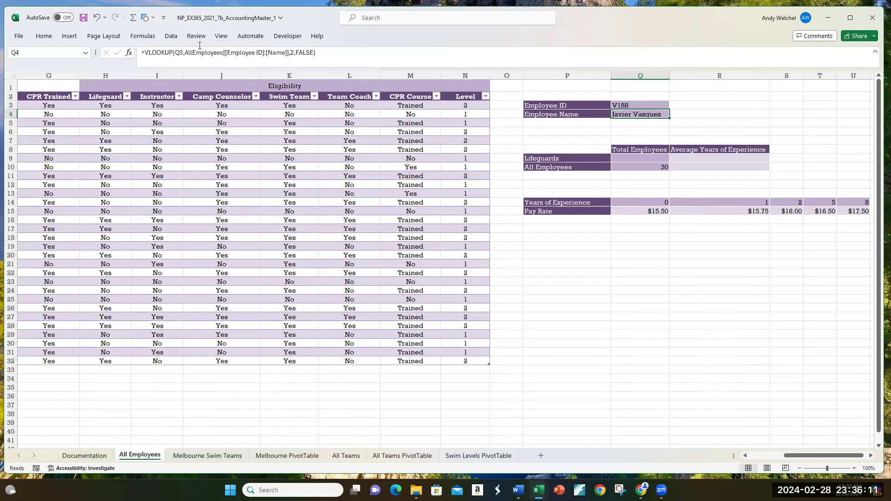
pyautogui.click(292, 53)
pyautogui.write(',2')
pyautogui.click(147, 55)
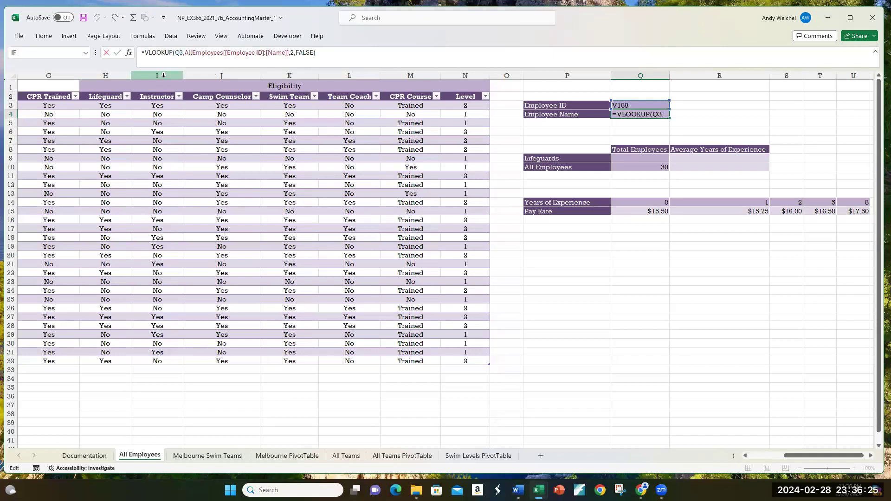
pyautogui.hotkey('ctrl', 'Return')
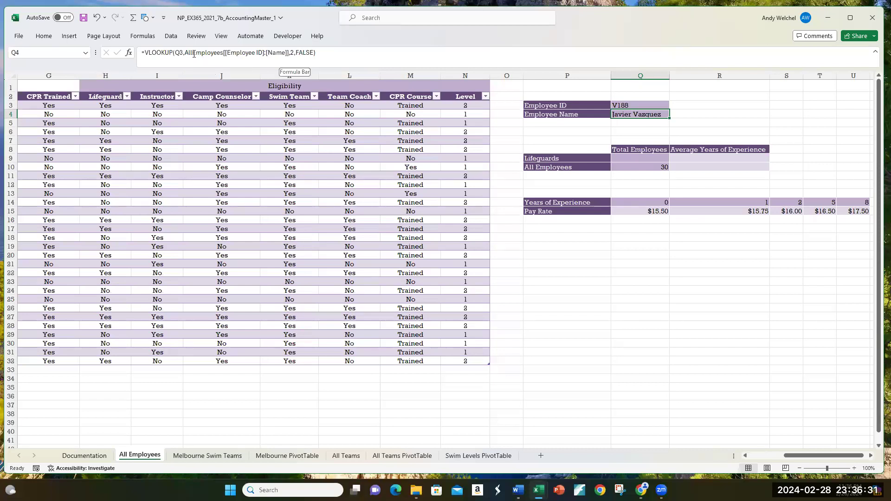
# Wrap the VLOOKUP formula in cell Q4 in an IFERROR function that returns "Invalid Employee ID" on an error.
pyautogui.click(144, 53)
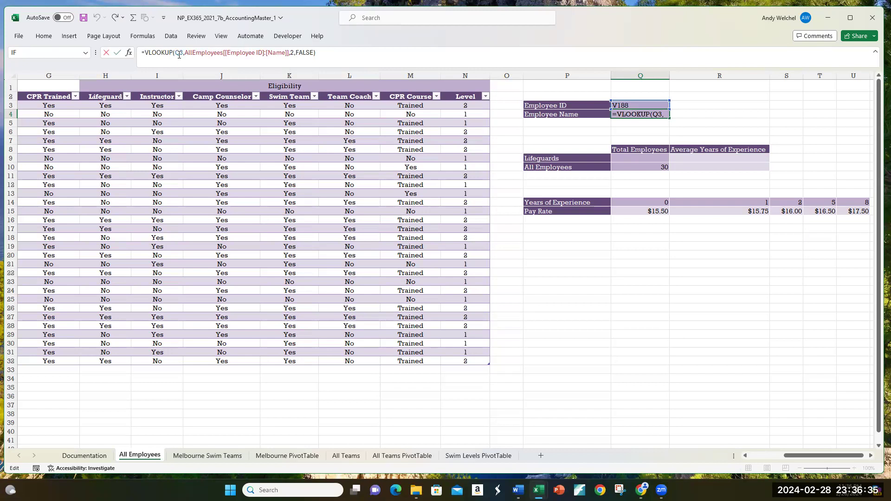
pyautogui.write('IFERR')
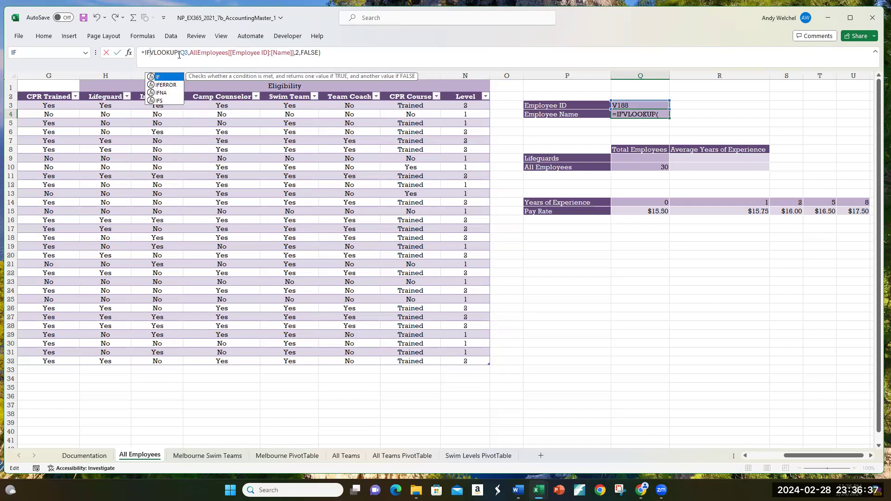
pyautogui.write('OR')
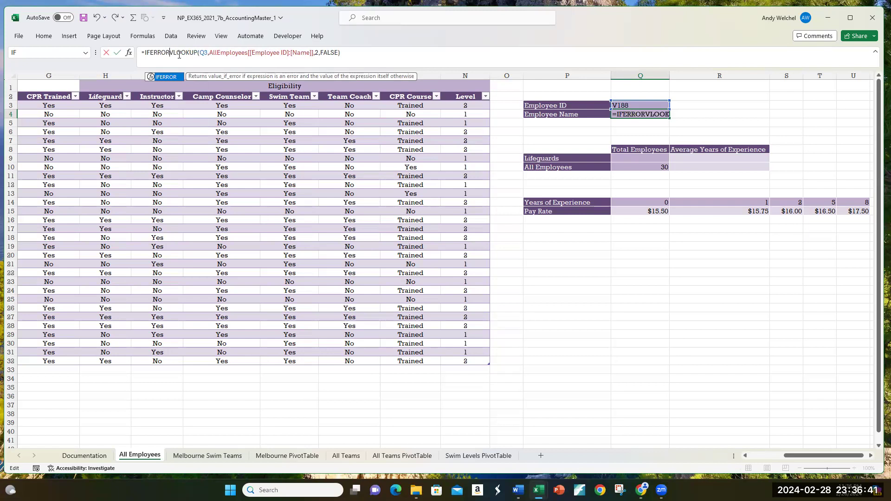
pyautogui.write('(')
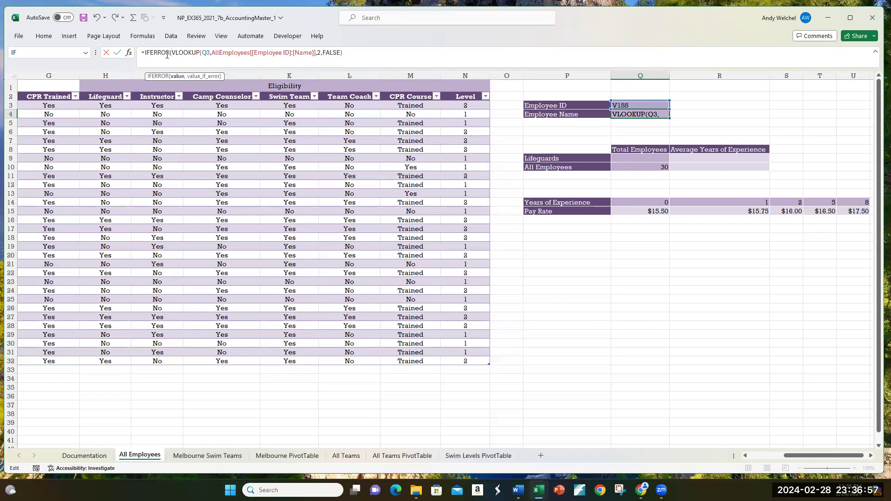
pyautogui.click(351, 52)
pyautogui.write(',')
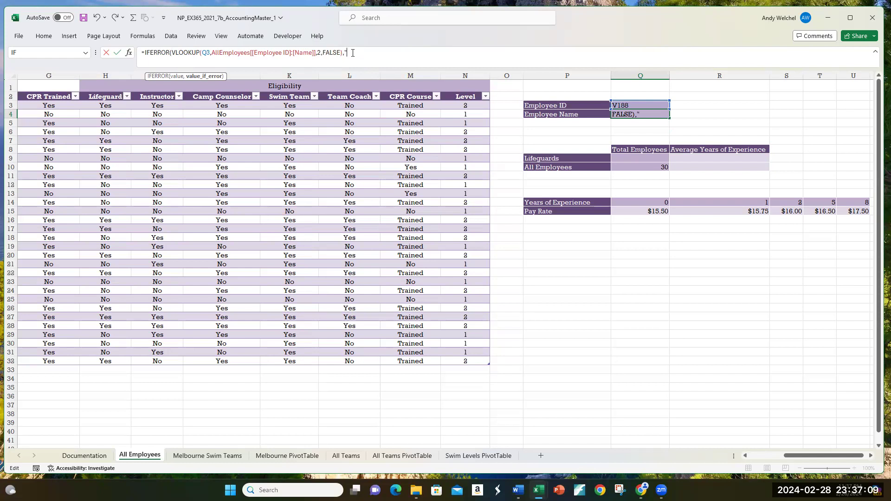
pyautogui.write('valid Emp loyee ID')
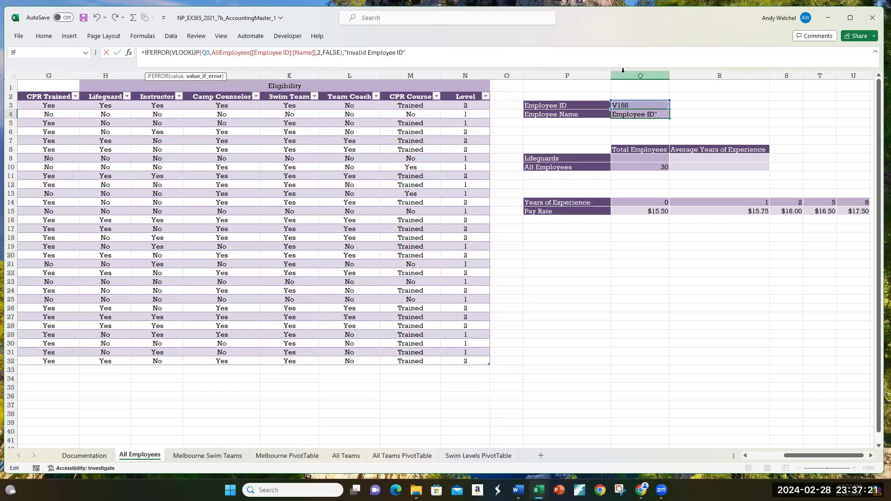
pyautogui.write(')')
pyautogui.press('Return')
# Change the last digit of the Employee ID in table cell A23 to 9 so the lookup ID has no match.
pyautogui.press('Up')
pyautogui.press('Left')
pyautogui.press('Left')
pyautogui.press('Left')
pyautogui.press('Left')
pyautogui.press('Left')
pyautogui.press('Left')
pyautogui.press('Left')
pyautogui.press('Left')
pyautogui.press('Left')
pyautogui.press('Left')
pyautogui.press('Left')
pyautogui.press('Left')
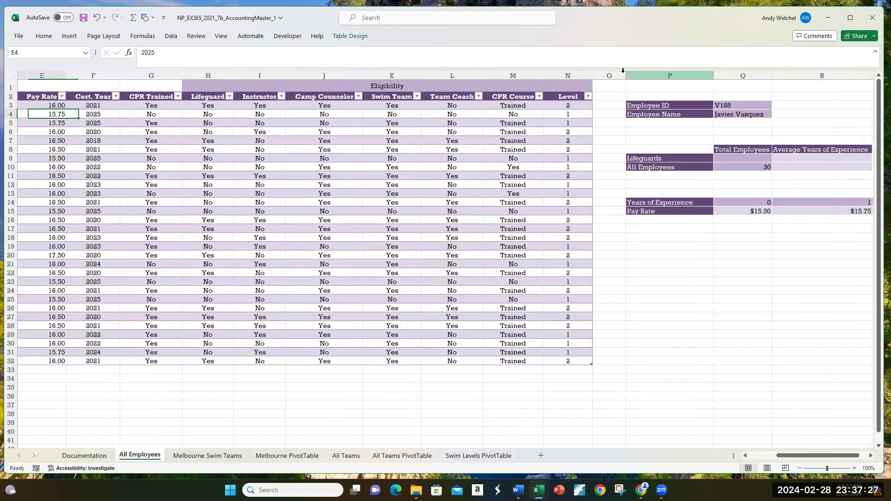
pyautogui.press('Left')
pyautogui.press('Left')
pyautogui.press('Left')
pyautogui.press('Left')
pyautogui.press('Down')
pyautogui.press('Down')
pyautogui.press('Down')
pyautogui.press('Down')
pyautogui.press('Down')
pyautogui.press('Down')
pyautogui.press('Down')
pyautogui.press('Down')
pyautogui.press('Down')
pyautogui.press('Down')
pyautogui.press('Down')
pyautogui.press('Down')
pyautogui.press('Down')
pyautogui.press('Down')
pyautogui.press('Down')
pyautogui.press('Down')
pyautogui.press('Down')
pyautogui.press('Down')
pyautogui.press('Down')
pyautogui.press('Down')
pyautogui.press('Right')
pyautogui.press('Down')
pyautogui.press('Down')
pyautogui.press('Down')
pyautogui.press('Up')
pyautogui.press('Up')
pyautogui.press('Up')
pyautogui.press('Up')
pyautogui.press('Up')
pyautogui.press('Up')
pyautogui.press('Up')
pyautogui.press('Up')
pyautogui.press('Up')
pyautogui.press('Down')
pyautogui.press('Down')
pyautogui.press('Down')
pyautogui.press('Down')
pyautogui.press('Down')
pyautogui.press('Down')
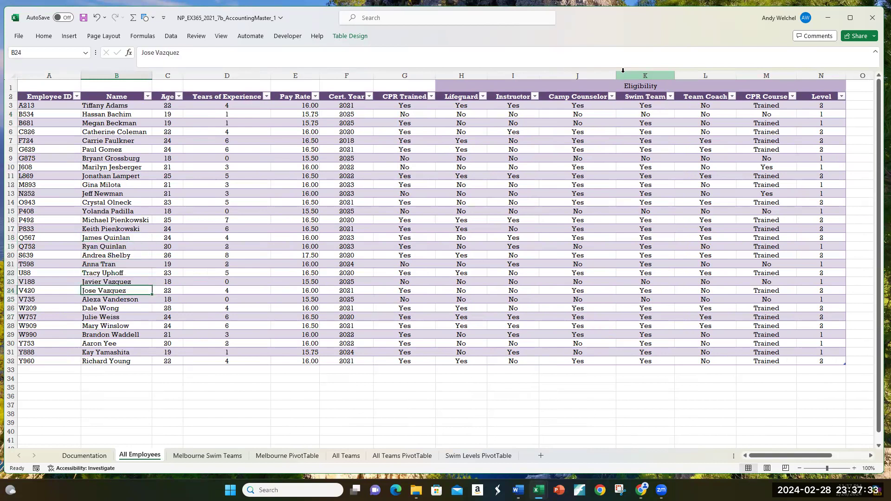
pyautogui.press('Up')
pyautogui.press('Left')
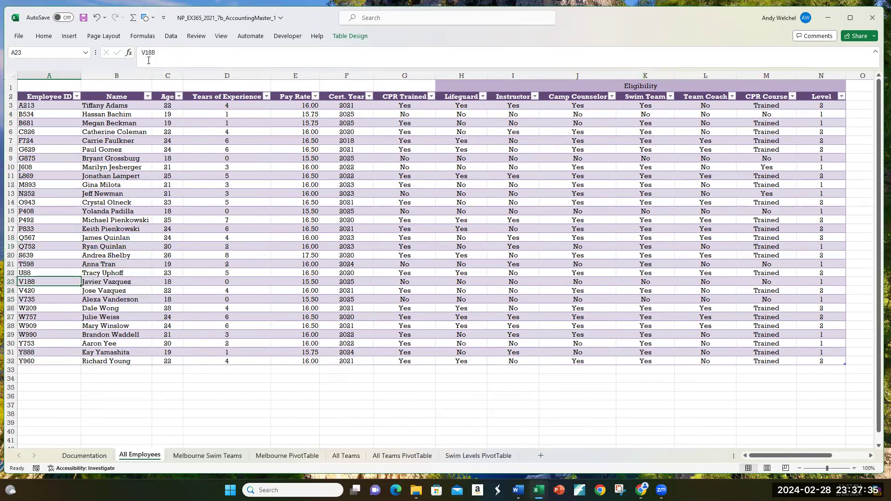
pyautogui.click(183, 53)
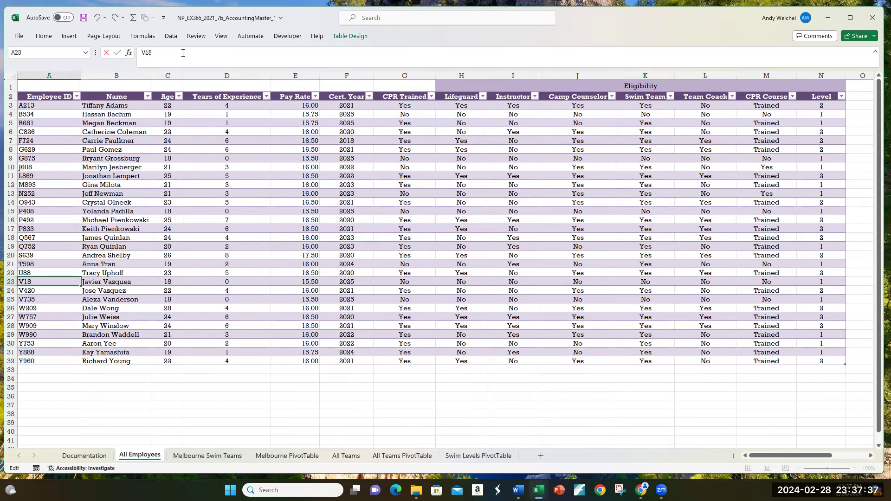
pyautogui.write('9')
pyautogui.press('Return')
# Check the Employee Name lookup in cell Q4 against the unmatched Employee ID.
pyautogui.press('Right')
pyautogui.press('Right')
pyautogui.press('Right')
pyautogui.press('Right')
pyautogui.press('Right')
pyautogui.press('Right')
pyautogui.press('Right')
pyautogui.press('Right')
pyautogui.press('Right')
pyautogui.press('Right')
pyautogui.press('Right')
pyautogui.press('Right')
pyautogui.press('Right')
pyautogui.press('Right')
pyautogui.press('Right')
pyautogui.press('Right')
pyautogui.press('Right')
pyautogui.press('Right')
pyautogui.press('Right')
pyautogui.press('Right')
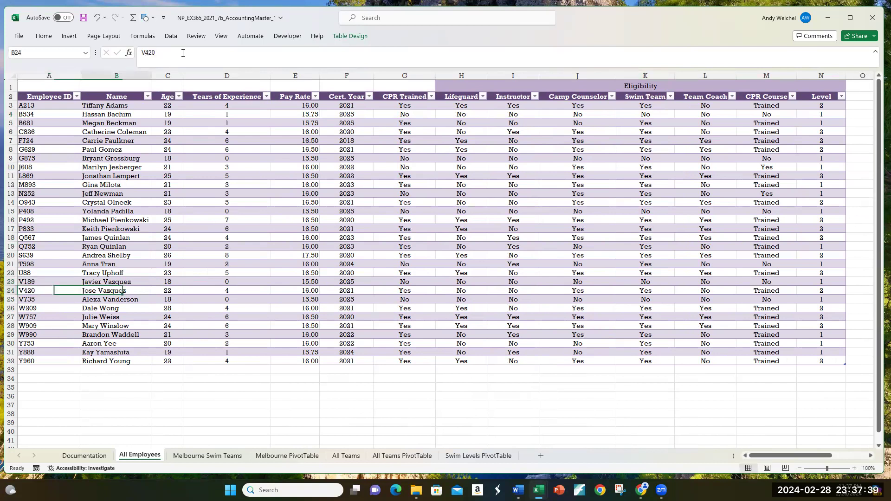
pyautogui.press('Up')
pyautogui.press('Up')
pyautogui.press('Up')
pyautogui.press('Up')
pyautogui.press('Up')
pyautogui.press('Up')
pyautogui.press('Up')
pyautogui.press('Up')
pyautogui.press('Up')
pyautogui.press('Up')
pyautogui.press('Up')
pyautogui.press('Up')
pyautogui.press('Up')
pyautogui.press('Left')
pyautogui.press('Left')
pyautogui.press('Left')
pyautogui.press('Left')
pyautogui.press('Left')
pyautogui.press('Left')
pyautogui.press('Left')
pyautogui.press('Left')
pyautogui.press('Left')
pyautogui.press('Up')
pyautogui.press('Up')
pyautogui.press('Up')
pyautogui.press('Up')
pyautogui.press('Right')
pyautogui.press('Right')
pyautogui.press('Up')
pyautogui.press('Up')
# Restore the last digit of the Employee ID in table cell A23 to 8.
pyautogui.press('Left')
pyautogui.press('Left')
pyautogui.press('Left')
pyautogui.press('Left')
pyautogui.press('Left')
pyautogui.press('Left')
pyautogui.press('Left')
pyautogui.press('Left')
pyautogui.press('Left')
pyautogui.press('Left')
pyautogui.press('Left')
pyautogui.press('Left')
pyautogui.press('Left')
pyautogui.press('Left')
pyautogui.press('Left')
pyautogui.press('Left')
pyautogui.press('Down')
pyautogui.press('Down')
pyautogui.press('Down')
pyautogui.press('Down')
pyautogui.press('Down')
pyautogui.press('Down')
pyautogui.press('Down')
pyautogui.press('Down')
pyautogui.press('Down')
pyautogui.press('Down')
pyautogui.press('Down')
pyautogui.press('Down')
pyautogui.press('Down')
pyautogui.press('Down')
pyautogui.press('Down')
pyautogui.press('Down')
pyautogui.press('Down')
pyautogui.press('Down')
pyautogui.press('Down')
# Check the Employee Name lookup in cell Q4 again with the matching Employee ID restored.
pyautogui.press('Right')
pyautogui.press('Right')
pyautogui.press('Right')
pyautogui.press('Right')
pyautogui.press('Right')
pyautogui.press('Right')
pyautogui.press('Right')
pyautogui.press('Right')
pyautogui.press('Right')
pyautogui.press('Right')
pyautogui.press('Right')
pyautogui.press('Right')
pyautogui.press('Right')
pyautogui.press('Right')
pyautogui.press('Right')
pyautogui.press('Right')
pyautogui.press('Right')
pyautogui.press('Right')
pyautogui.press('Right')
pyautogui.press('Right')
pyautogui.press('Right')
pyautogui.press('Up')
pyautogui.press('Up')
pyautogui.press('Up')
pyautogui.press('Up')
pyautogui.press('Up')
pyautogui.press('Up')
pyautogui.press('Up')
pyautogui.press('Up')
pyautogui.press('Up')
pyautogui.press('Up')
pyautogui.press('Up')
pyautogui.press('Up')
pyautogui.press('Up')
pyautogui.press('Up')
pyautogui.press('Up')
pyautogui.press('Up')
pyautogui.press('Left')
pyautogui.press('Left')
pyautogui.press('Left')
pyautogui.press('Left')
pyautogui.press('Left')
pyautogui.press('Left')
pyautogui.press('Up')
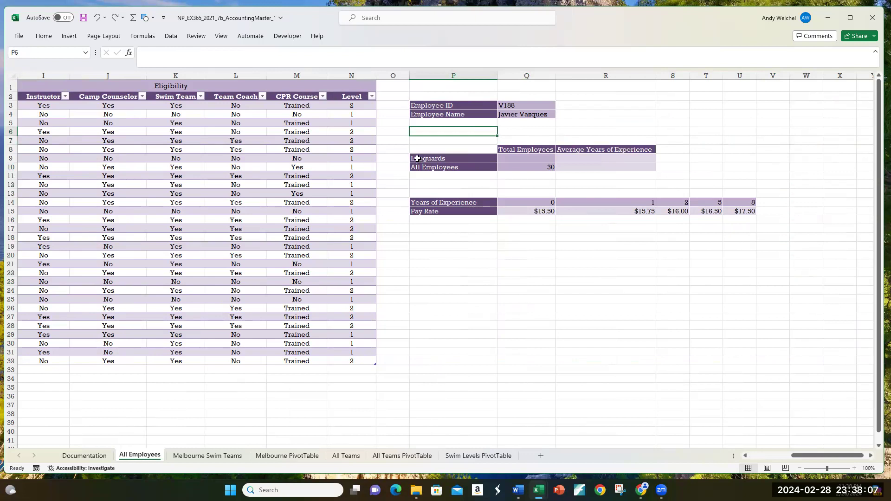
# Examine the Total Employees cell Q9 for Lifeguards and the employee table's Lifeguard eligibility column it has to count.
pyautogui.click(539, 159)
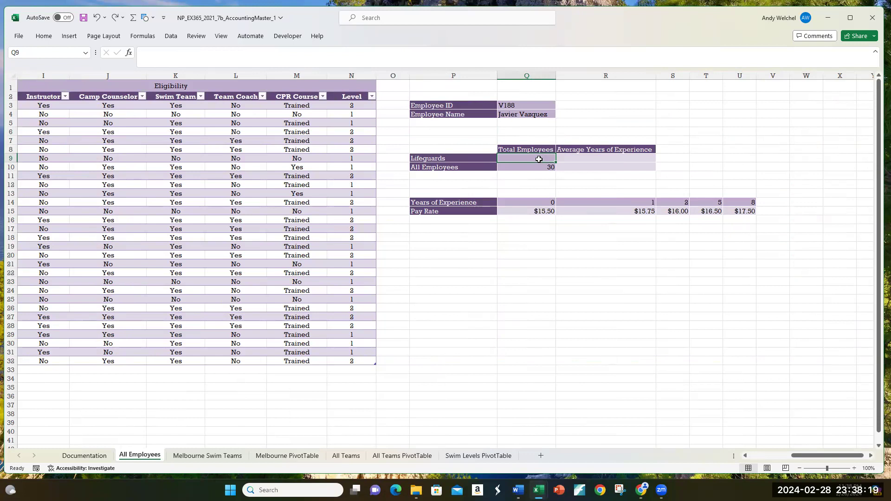
pyautogui.click(453, 159)
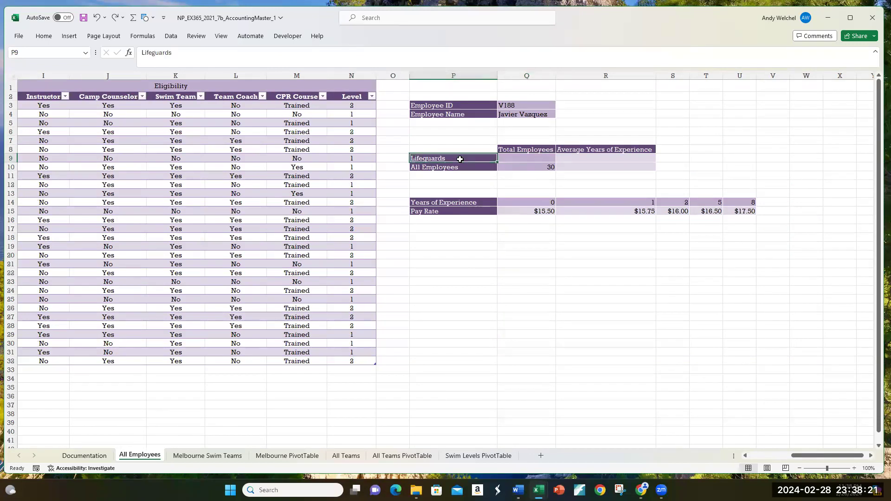
pyautogui.click(531, 157)
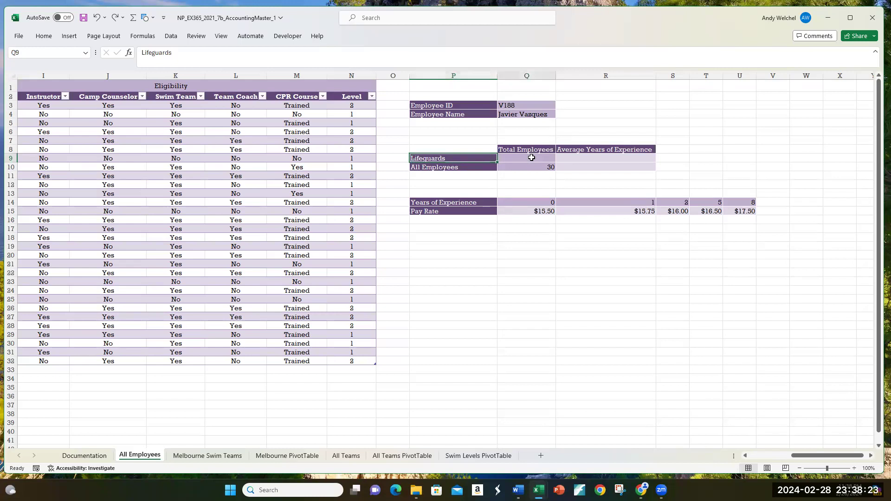
pyautogui.press('Left')
pyautogui.press('Left')
pyautogui.press('Left')
pyautogui.press('Left')
pyautogui.press('Left')
pyautogui.press('Left')
pyautogui.press('Left')
pyautogui.press('Left')
pyautogui.press('Left')
pyautogui.press('Left')
pyautogui.press('Left')
pyautogui.press('Left')
pyautogui.press('Left')
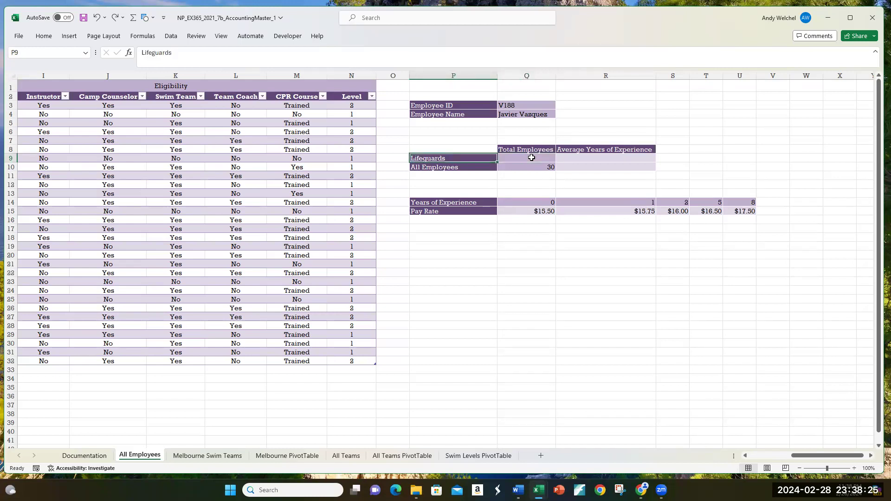
pyautogui.press('Left')
pyautogui.press('Left')
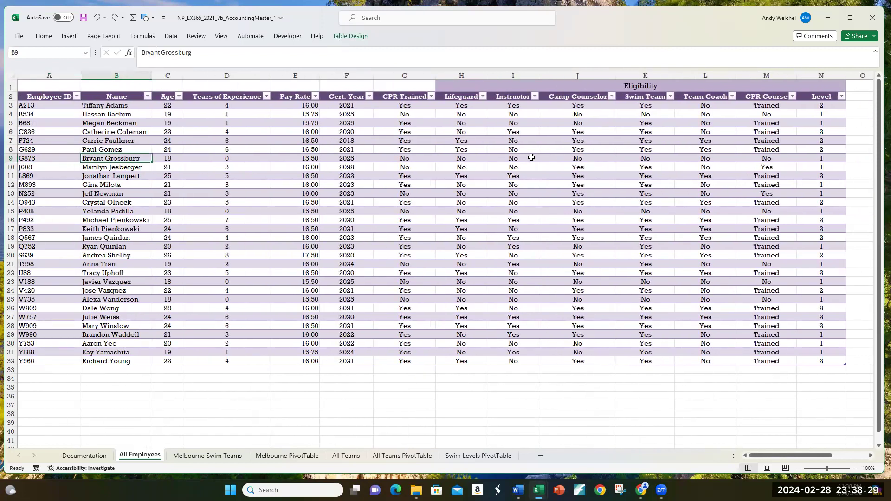
# Examine the Yes and No entries in the employee table's Lifeguard column, from cell H3 down to H11.
pyautogui.press('Left')
pyautogui.press('Right')
pyautogui.press('Right')
pyautogui.press('Right')
pyautogui.press('Right')
pyautogui.press('Right')
pyautogui.press('Right')
pyautogui.press('Right')
pyautogui.press('Right')
pyautogui.press('Right')
pyautogui.press('Right')
pyautogui.press('Left')
pyautogui.press('Left')
pyautogui.press('Left')
pyautogui.press('Up')
pyautogui.press('Up')
pyautogui.press('Up')
pyautogui.press('Up')
pyautogui.press('Up')
pyautogui.press('Up')
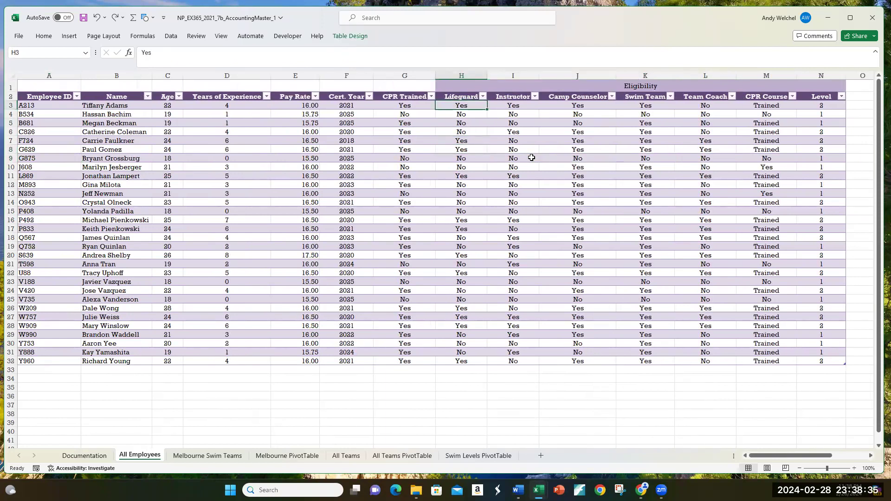
pyautogui.press('Down')
pyautogui.press('Down')
pyautogui.press('Down')
pyautogui.press('Down')
pyautogui.press('Down')
pyautogui.press('Down')
pyautogui.press('Down')
pyautogui.press('Down')
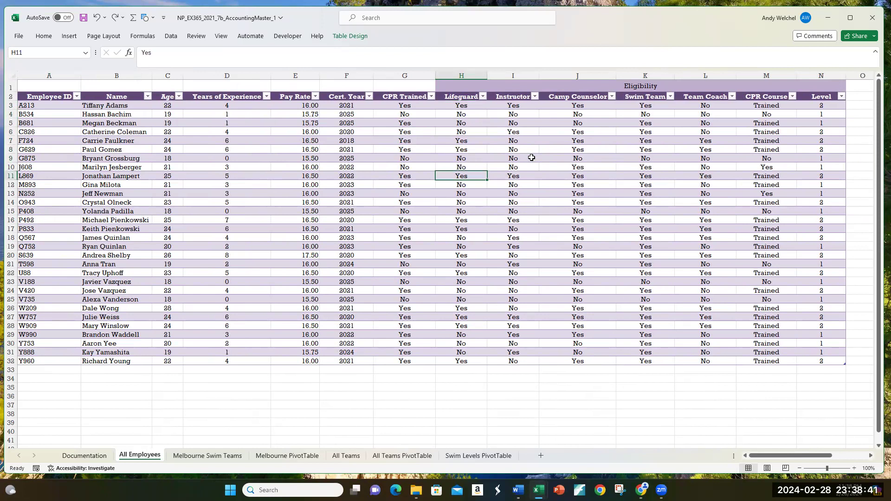
# Start a COUNTIF function in the Lifeguards Total Employees cell Q9, searching all function categories for COUNTIF, and keep the table and summary cells uncovered.
pyautogui.press('Right')
pyautogui.press('Right')
pyautogui.press('Right')
pyautogui.press('Right')
pyautogui.press('Right')
pyautogui.press('Right')
pyautogui.press('Right')
pyautogui.press('Right')
pyautogui.press('Right')
pyautogui.press('Right')
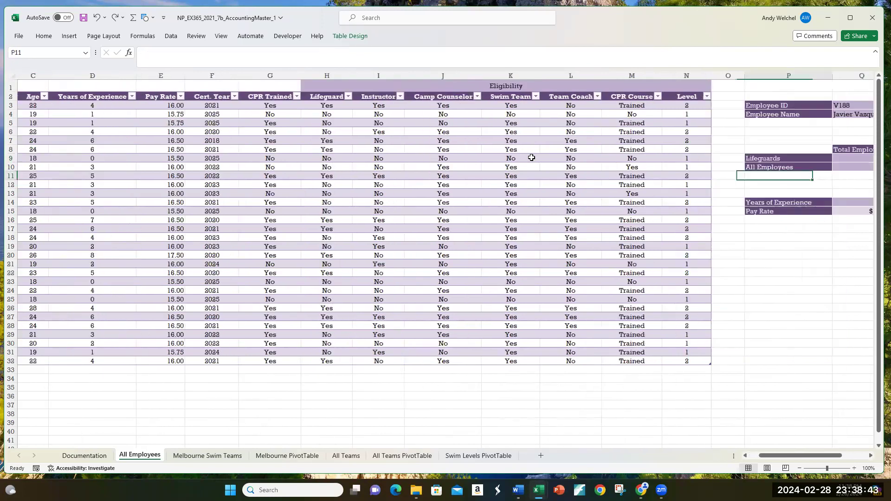
pyautogui.press('Left')
pyautogui.press('Up')
pyautogui.press('Up')
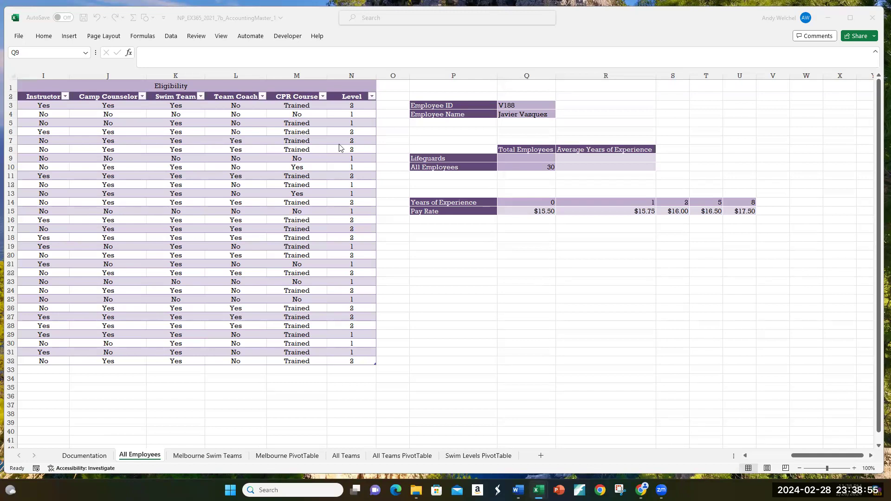
pyautogui.click(515, 158)
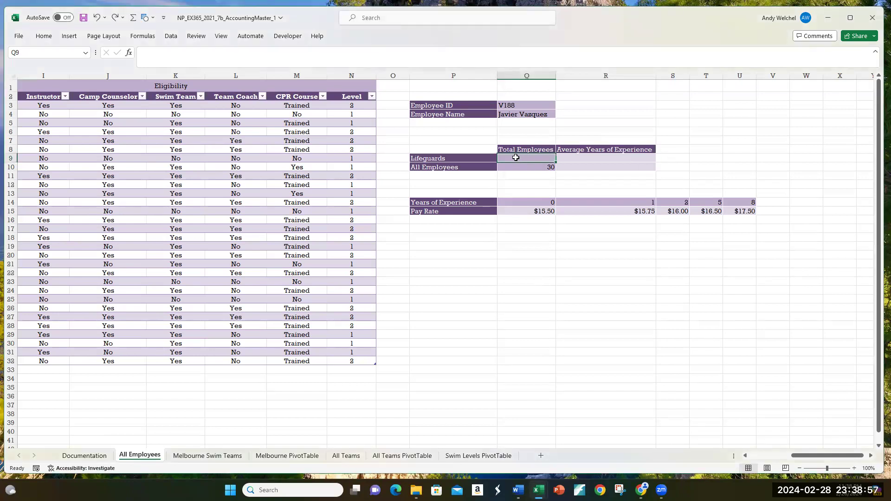
pyautogui.click(129, 53)
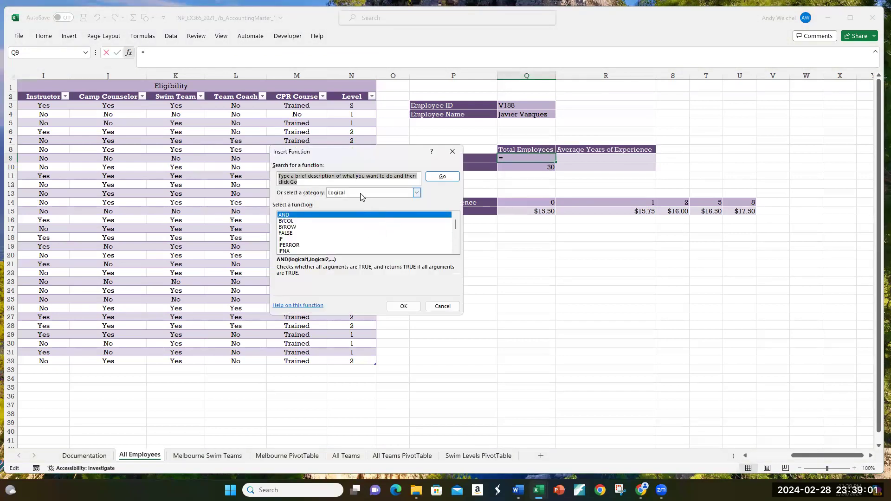
pyautogui.click(362, 193)
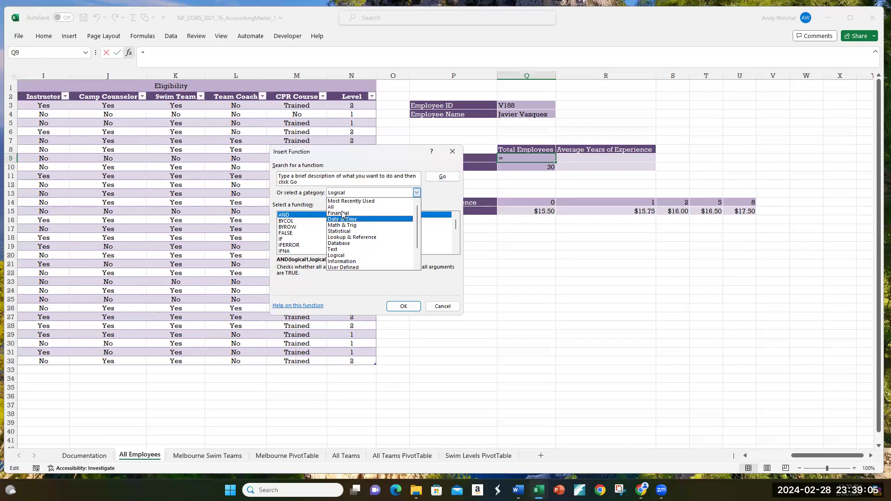
pyautogui.click(344, 208)
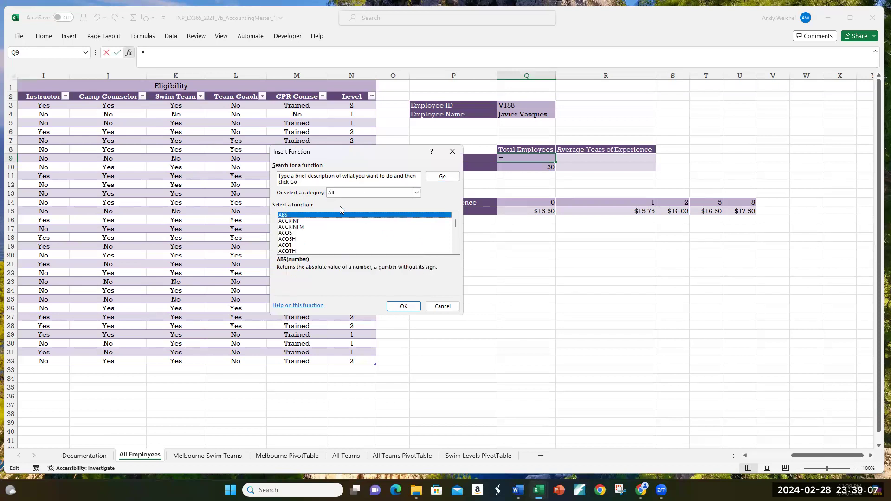
pyautogui.click(334, 181)
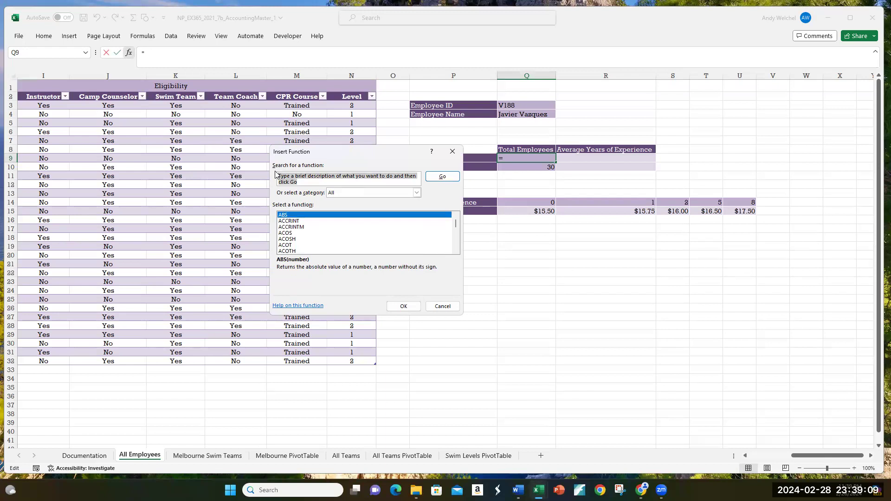
pyautogui.write('COUNTIF')
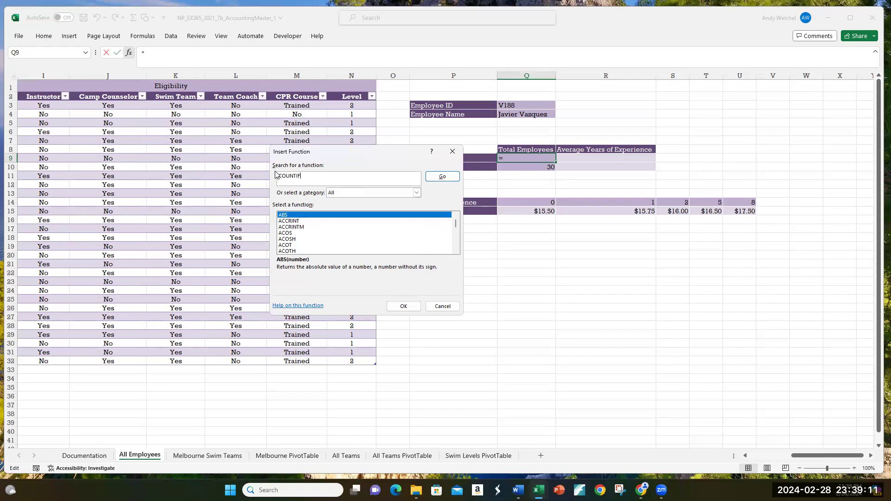
pyautogui.click(442, 178)
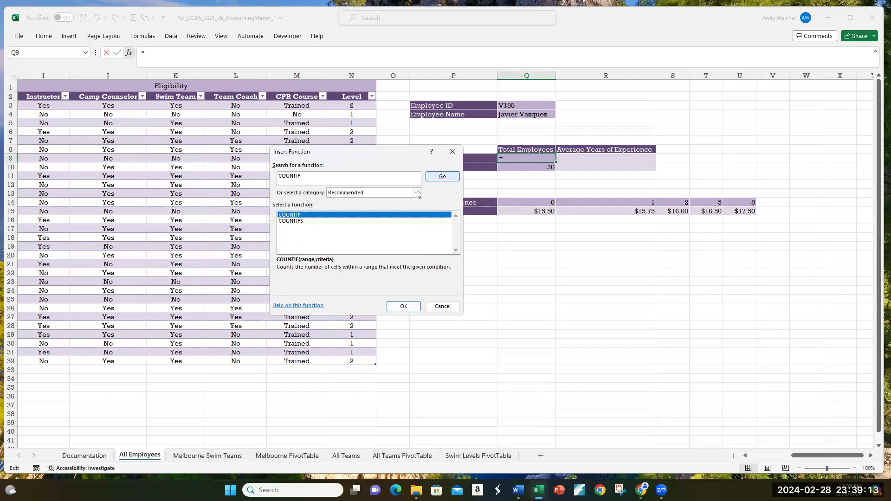
pyautogui.click(400, 307)
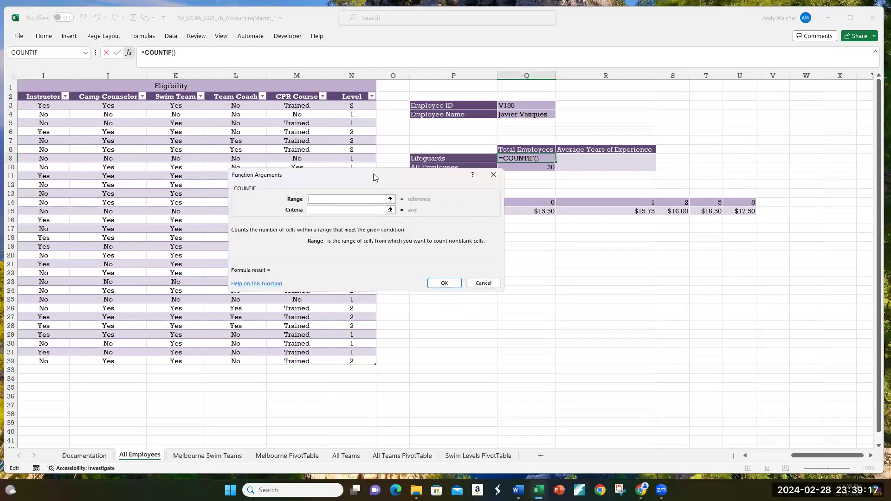
pyautogui.moveTo(379, 182); pyautogui.dragTo(541, 236)
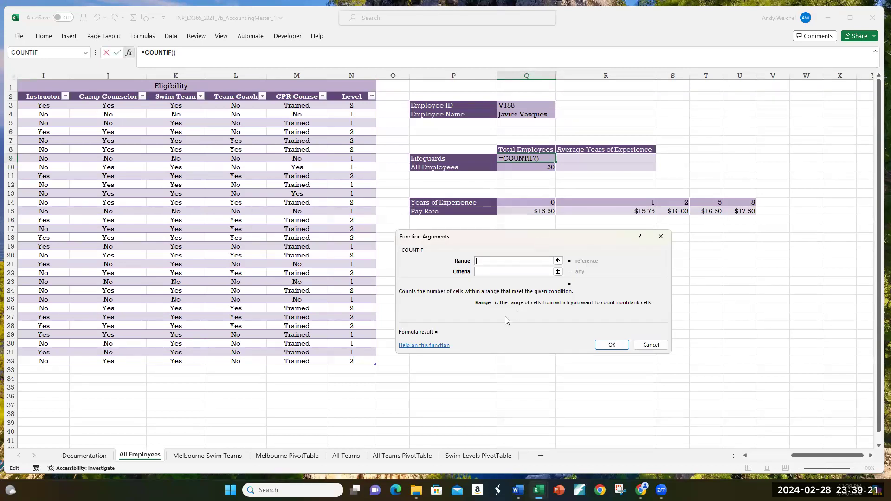
# Complete the COUNTIF function for Lifeguards in Q9 with range H3:H31 and criteria "Yes".
pyautogui.click(746, 456)
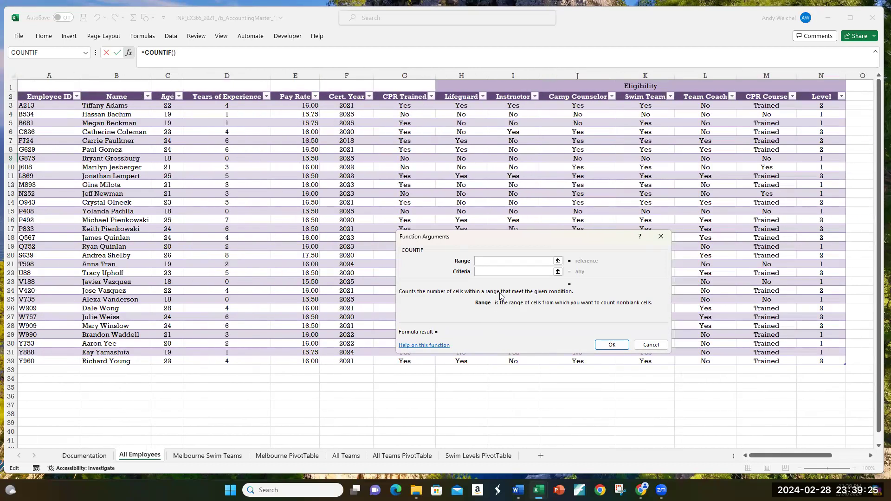
pyautogui.moveTo(463, 106); pyautogui.dragTo(477, 351)
pyautogui.click(483, 274)
pyautogui.click(483, 274)
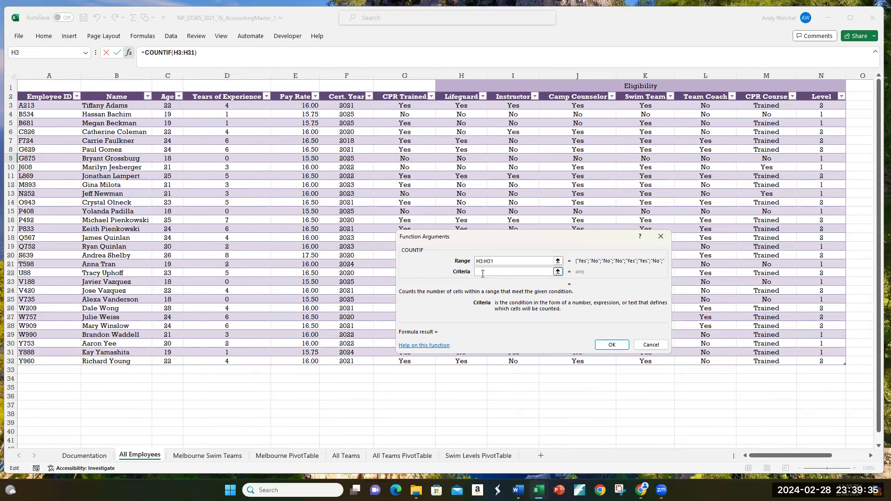
pyautogui.write('"Yes"')
pyautogui.click(620, 344)
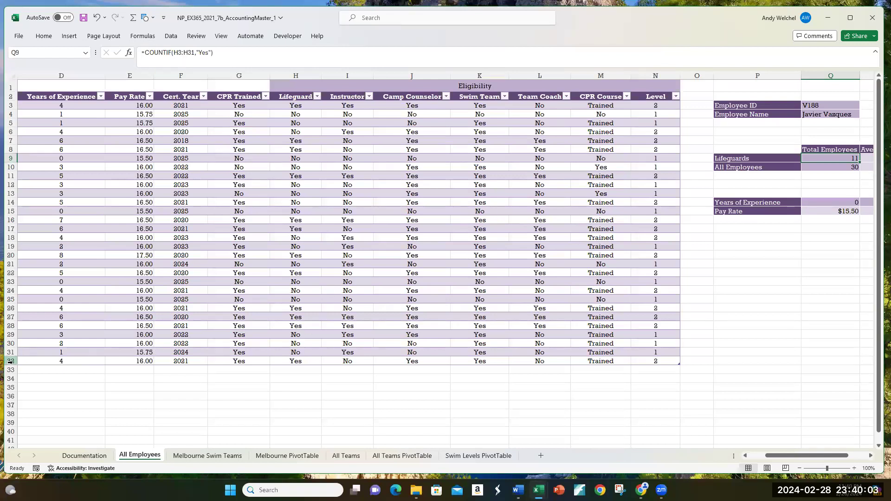
# Extend the range in the Q9 COUNTIF formula to H3:H32.
pyautogui.click(195, 52)
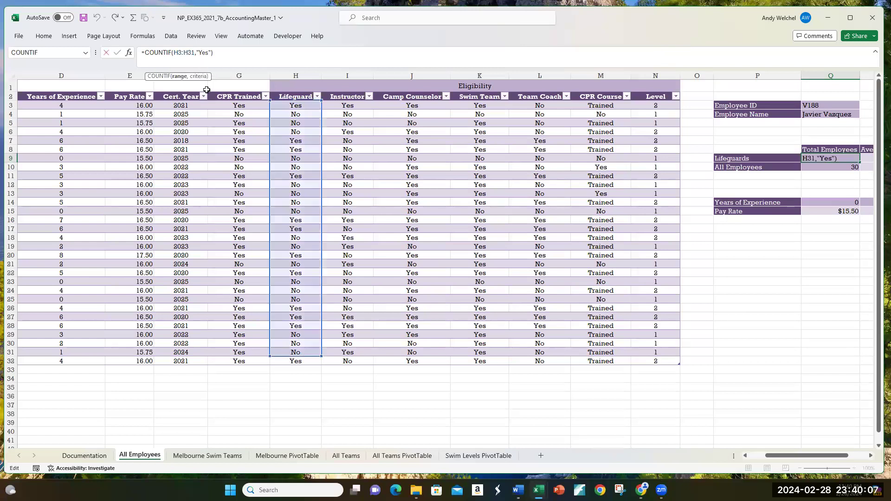
pyautogui.press('BackSpace')
pyautogui.write('2')
pyautogui.press('Return')
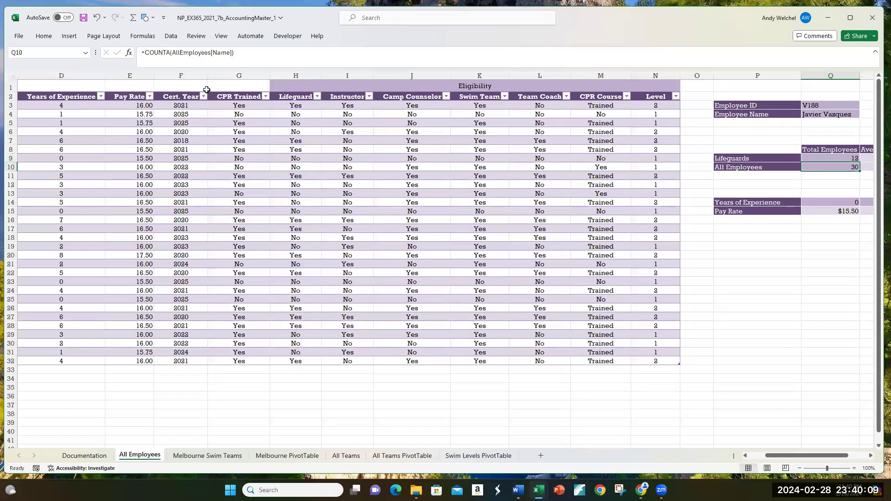
pyautogui.click(845, 158)
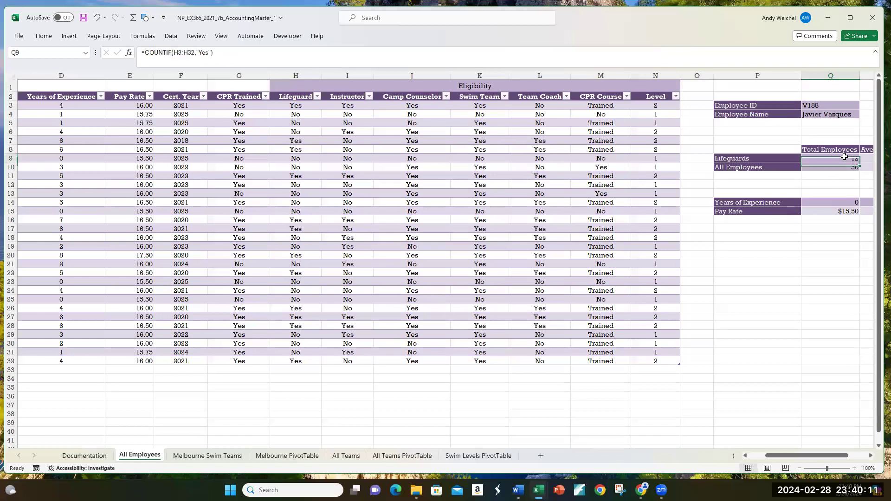
# Insert an AVERAGEIF function in R9, with the table's Lifeguard column as the range and "Yes" as the criteria.
pyautogui.press('Right')
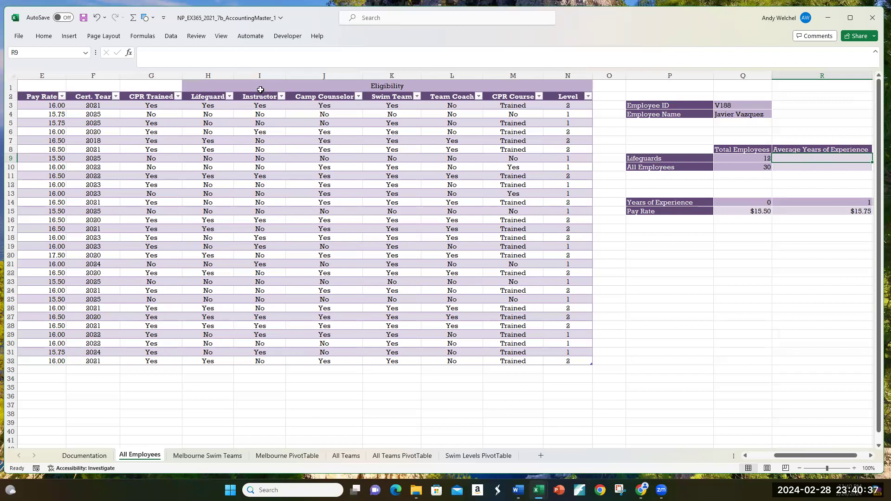
pyautogui.click(128, 52)
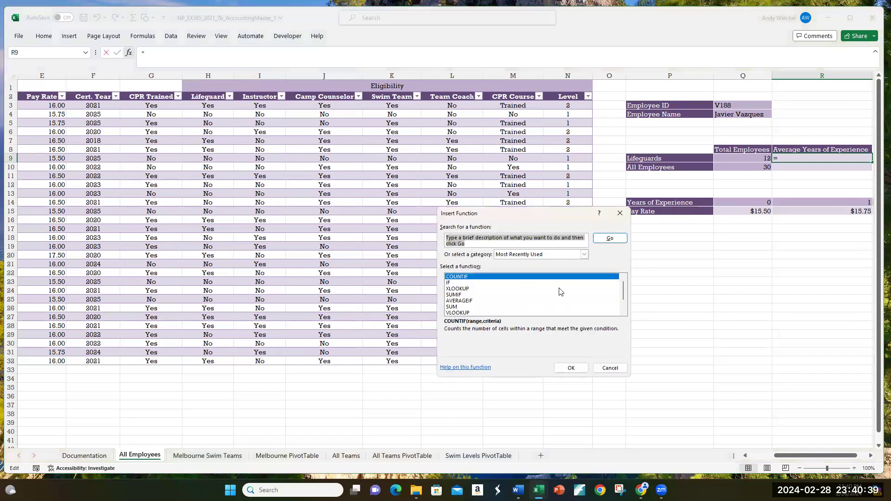
pyautogui.click(484, 302)
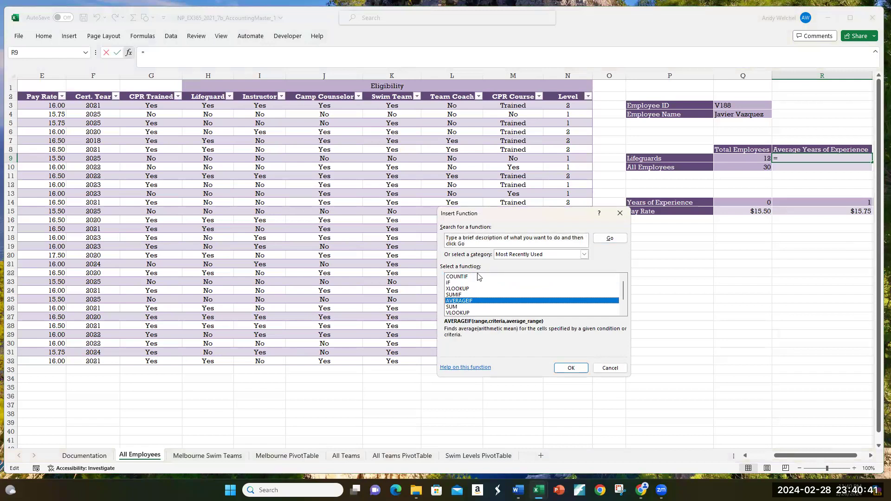
pyautogui.click(571, 368)
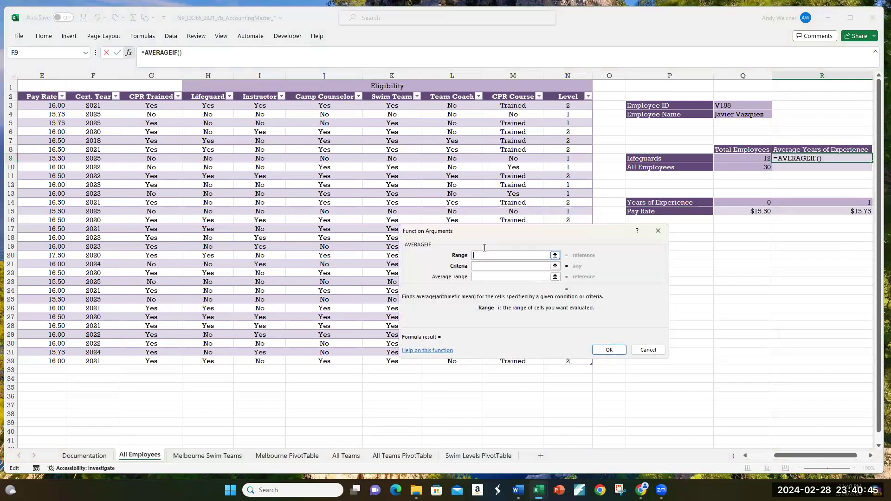
pyautogui.click(484, 266)
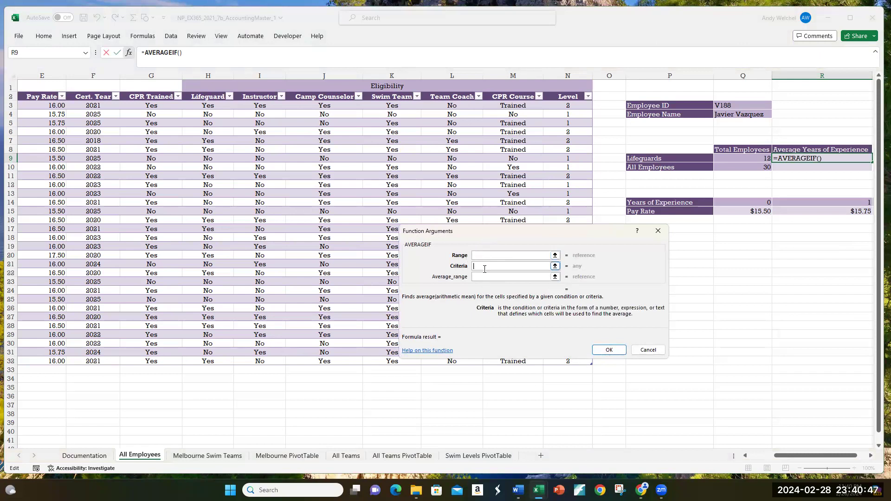
pyautogui.click(485, 276)
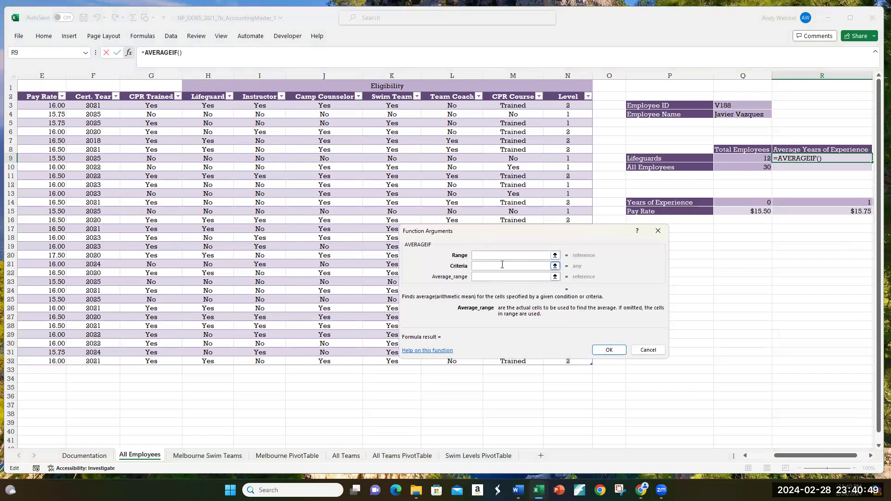
pyautogui.click(496, 256)
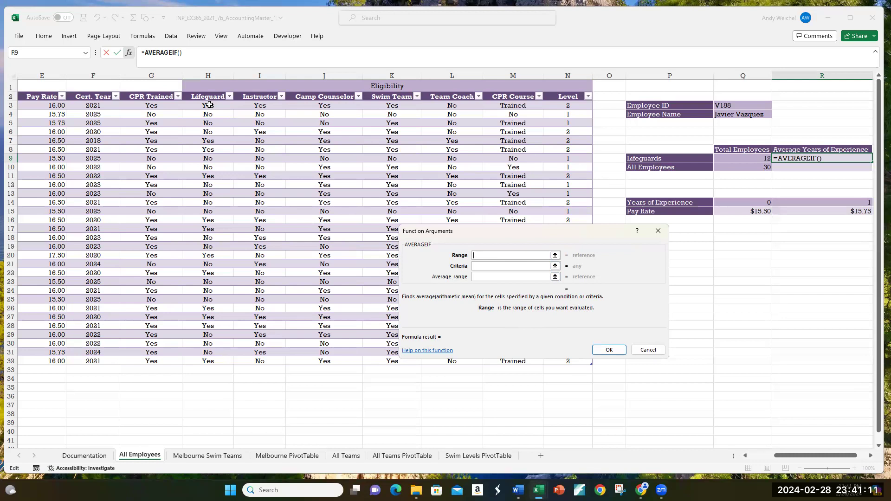
pyautogui.moveTo(212, 106); pyautogui.dragTo(231, 365)
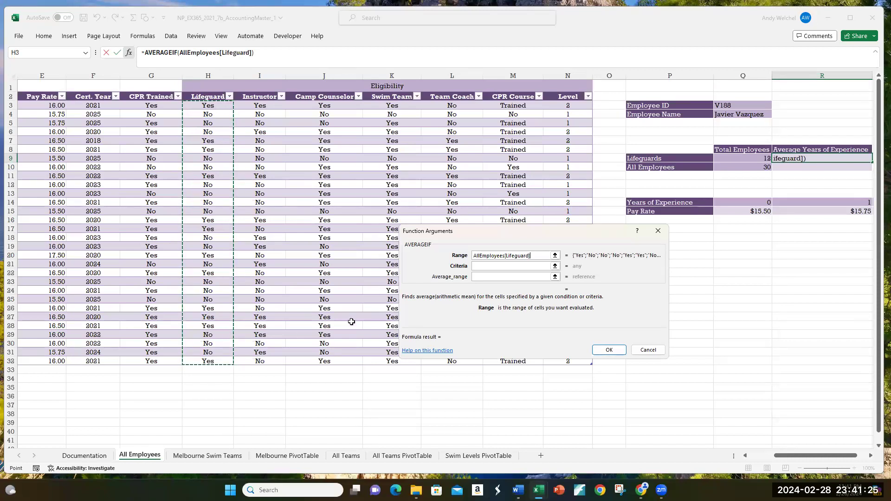
pyautogui.click(480, 266)
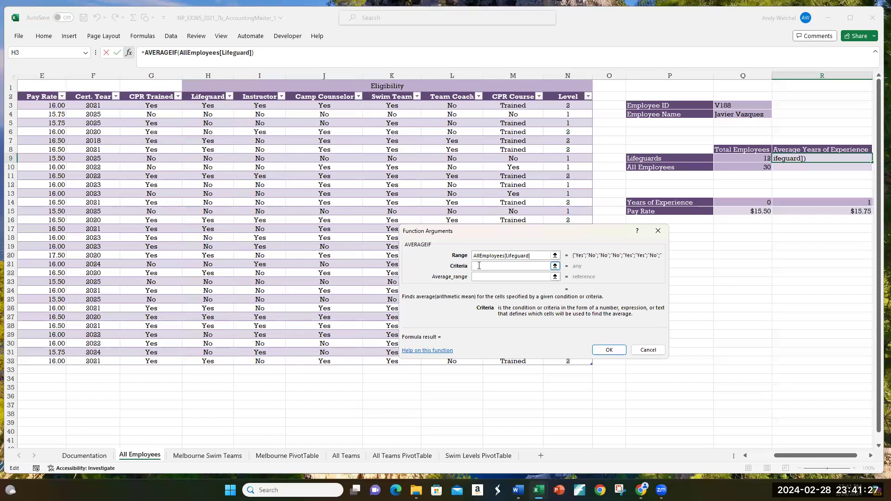
pyautogui.write('"Yes"')
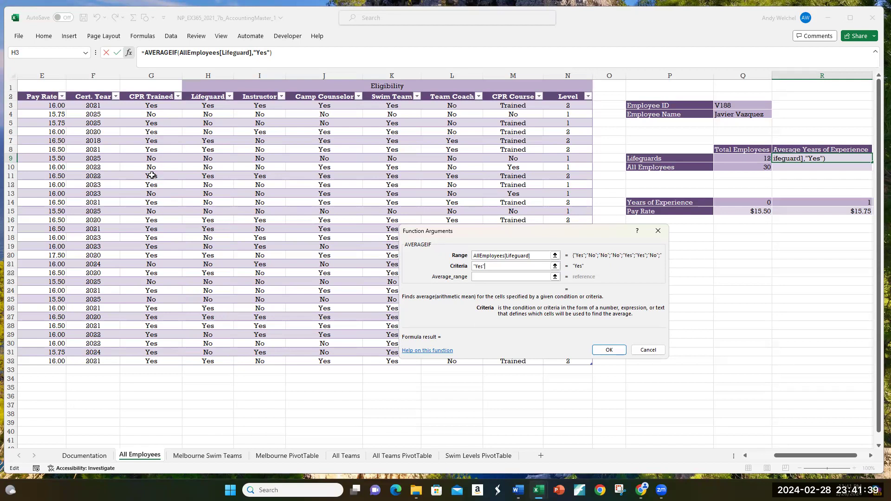
# Use the Years of Experience column as the average range and complete the AVERAGEIF formula in R9.
pyautogui.click(745, 457)
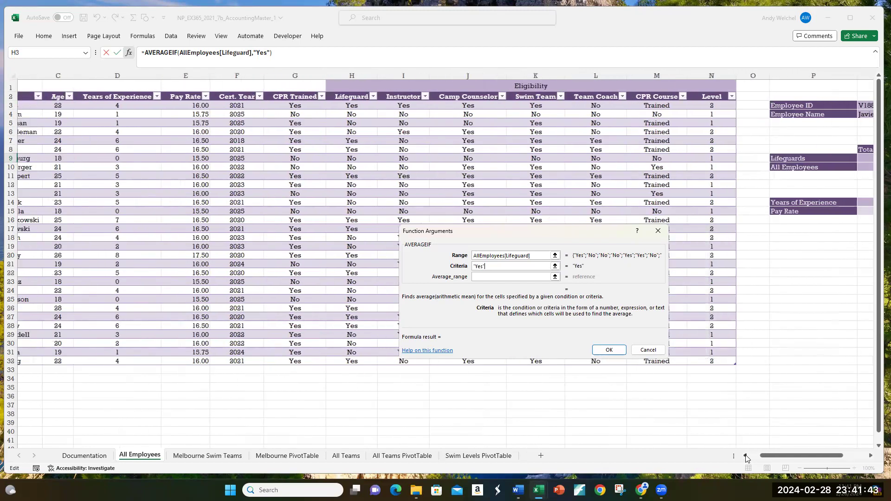
pyautogui.click(745, 457)
pyautogui.click(479, 276)
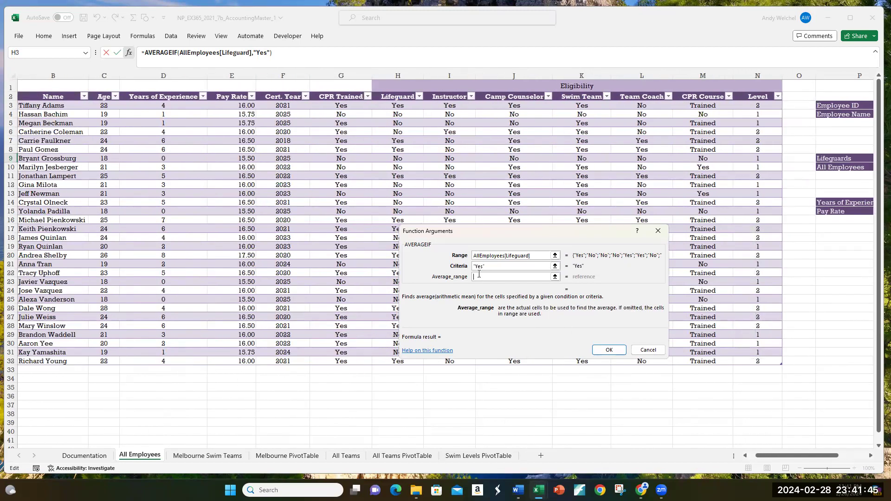
pyautogui.moveTo(172, 105); pyautogui.dragTo(178, 360)
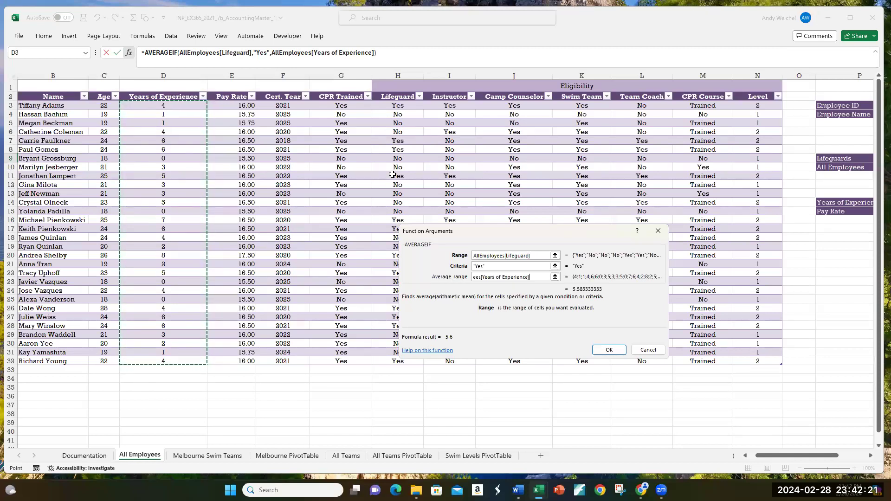
pyautogui.click(606, 350)
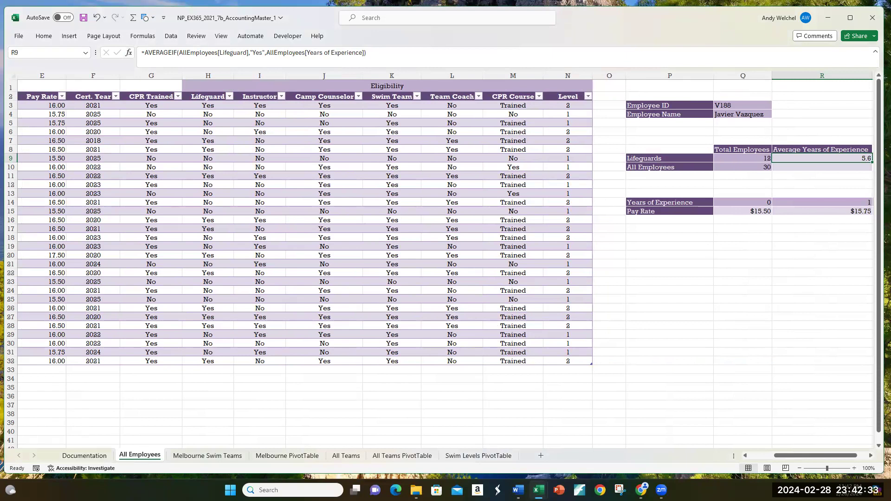
pyautogui.click(796, 167)
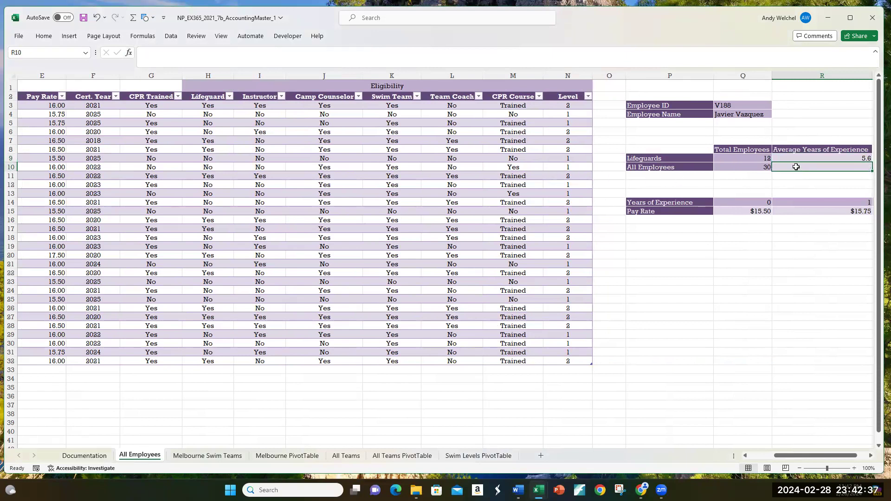
pyautogui.write('=AVE')
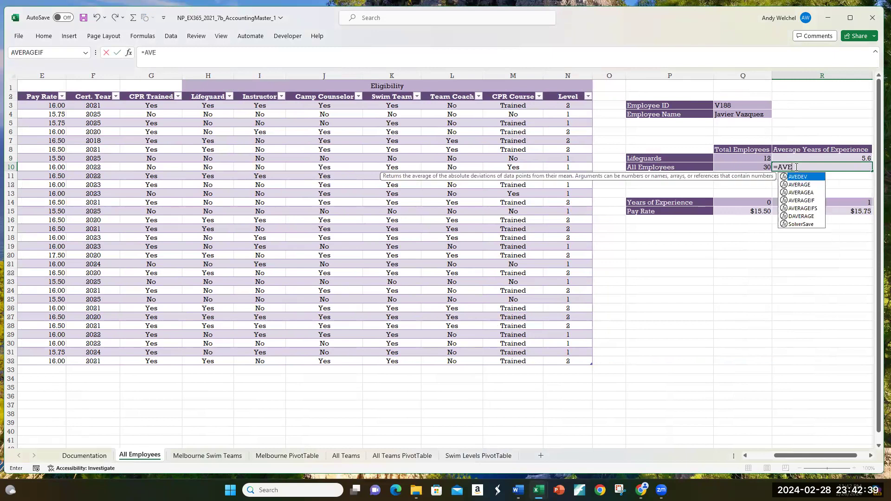
pyautogui.write('RA\\')
pyautogui.press('BackSpace')
pyautogui.press('BackSpace')
pyautogui.press('BackSpace')
pyautogui.press('BackSpace')
pyautogui.press('BackSpace')
pyautogui.press('BackSpace')
pyautogui.press('BackSpace')
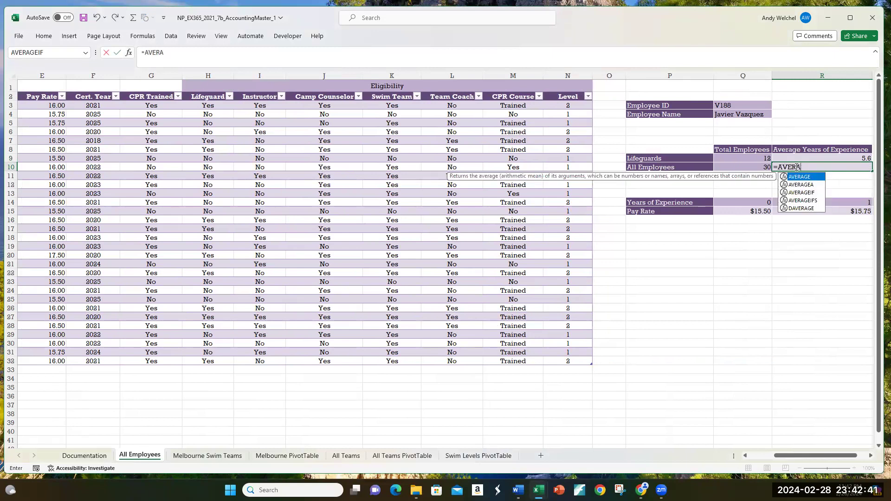
pyautogui.press('Return')
# Calculate the average of the table's Years of Experience column in R10 for All Employees using the Average function.
pyautogui.click(797, 167)
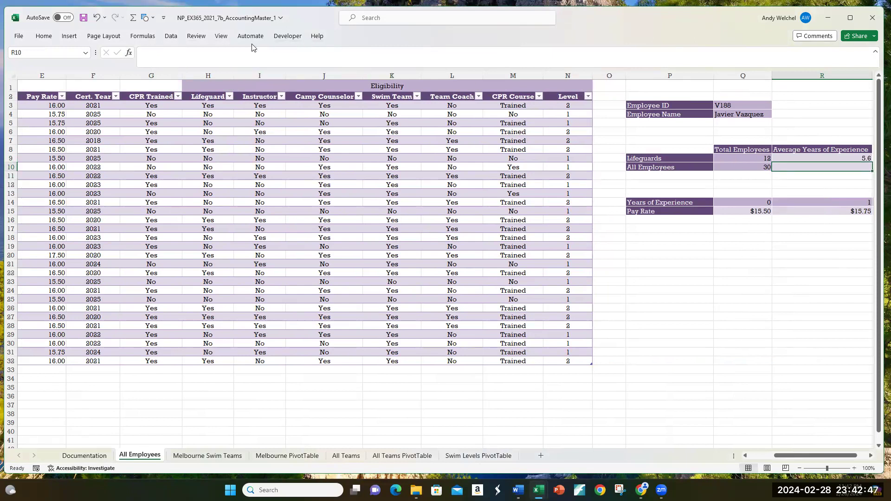
pyautogui.click(46, 36)
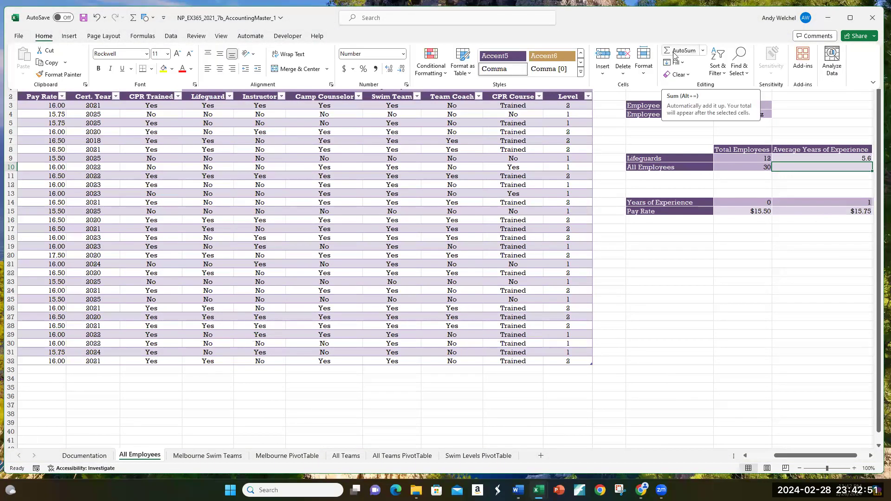
pyautogui.click(703, 51)
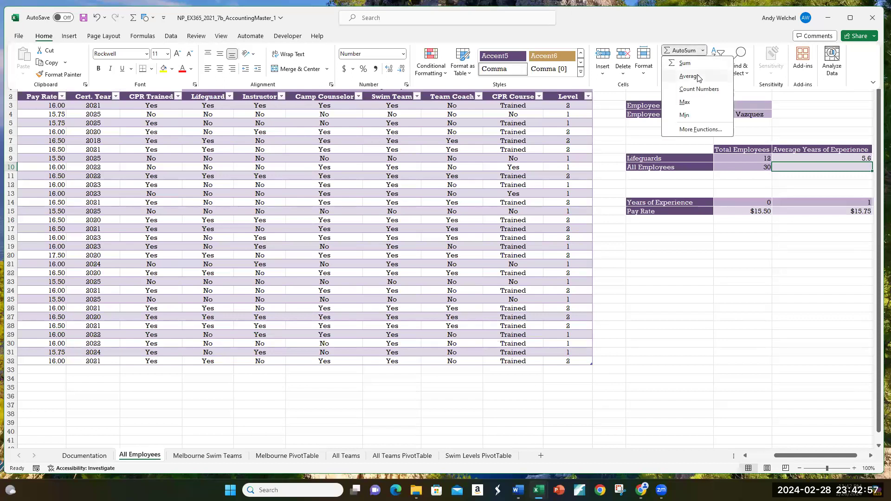
pyautogui.click(699, 77)
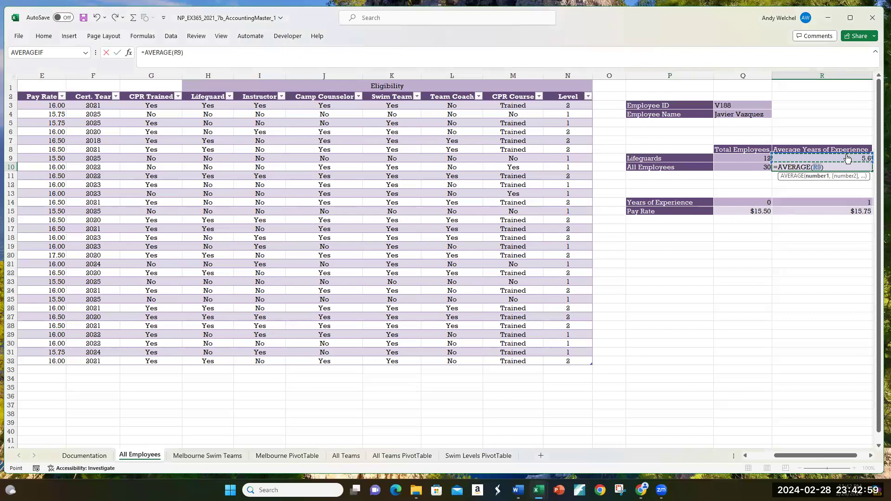
pyautogui.click(746, 456)
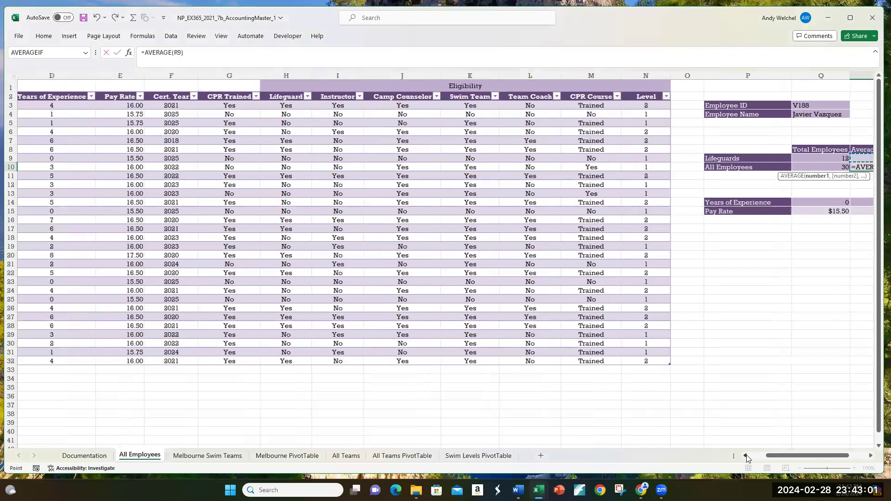
pyautogui.click(746, 456)
pyautogui.click(746, 456)
pyautogui.click(747, 456)
pyautogui.moveTo(226, 105); pyautogui.dragTo(227, 357)
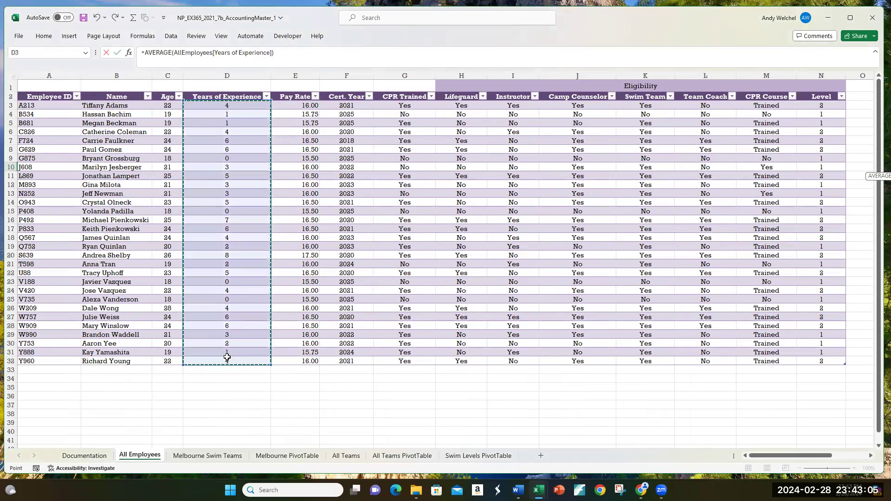
pyautogui.press('Return')
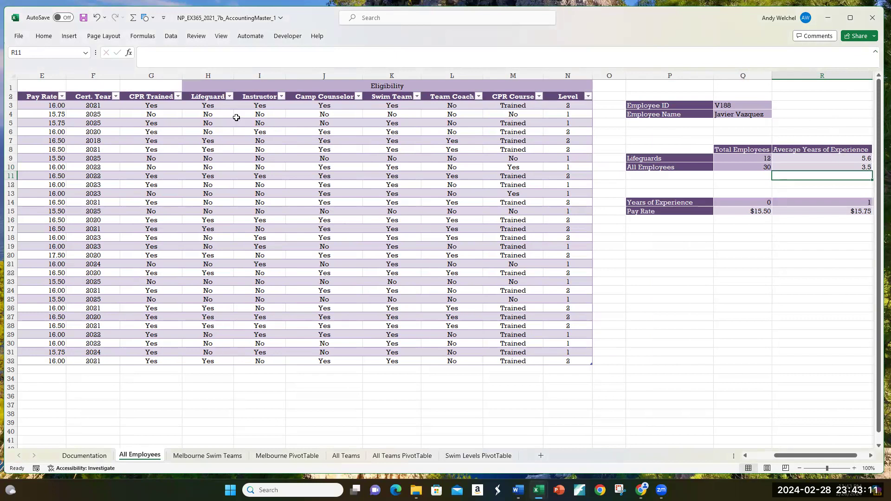
# Set the ribbon display to Always show Ribbon.
pyautogui.click(45, 36)
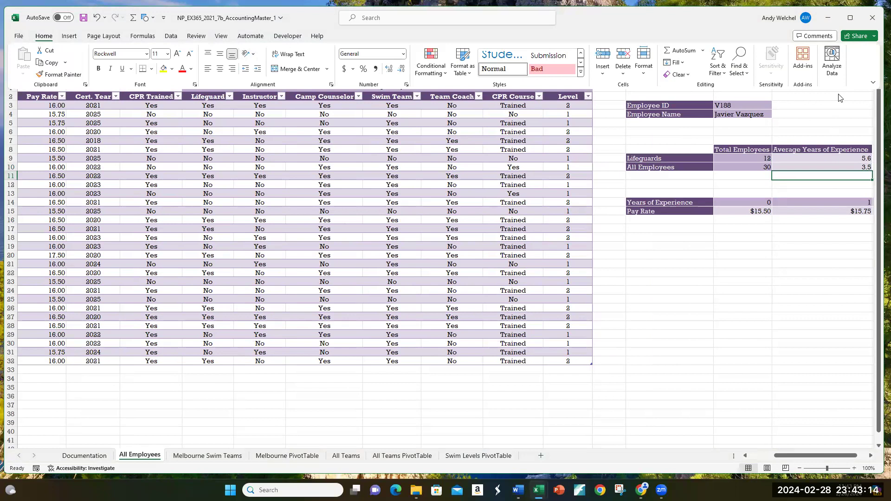
pyautogui.click(873, 82)
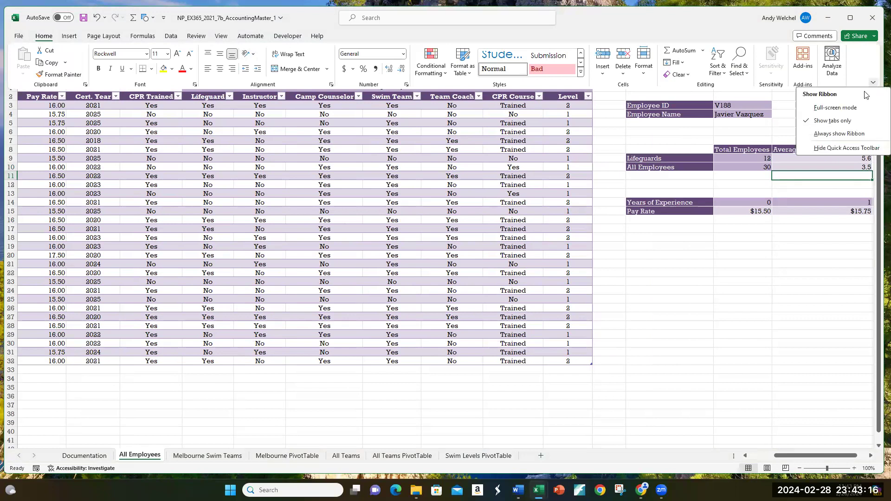
pyautogui.click(822, 134)
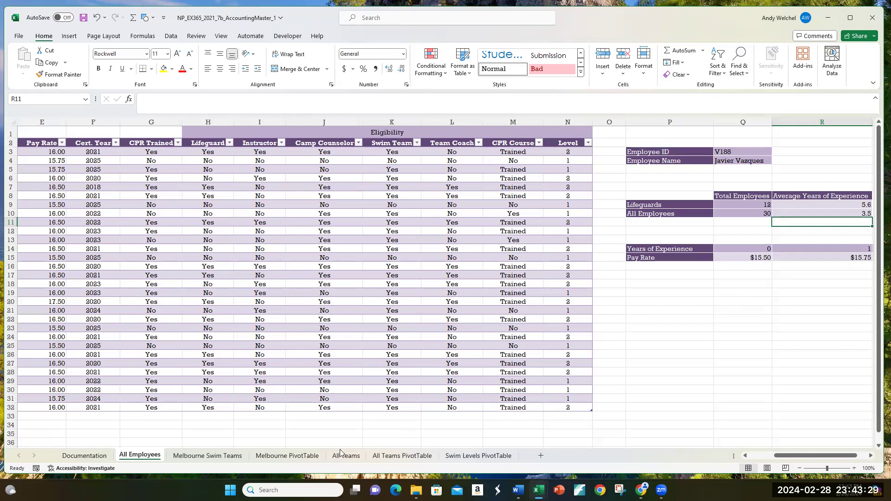
# Open the Melbourne Swim Teams sheet and examine the swim teams table's range, with and without its header row.
pyautogui.click(233, 458)
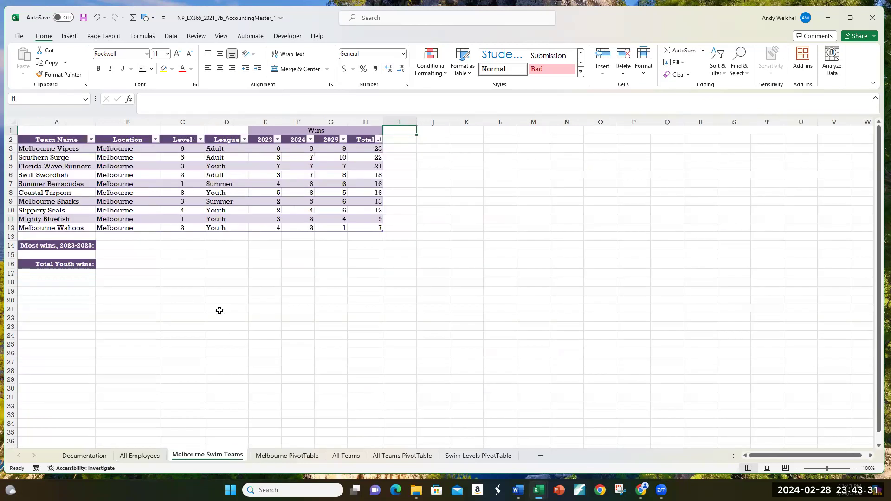
pyautogui.click(176, 267)
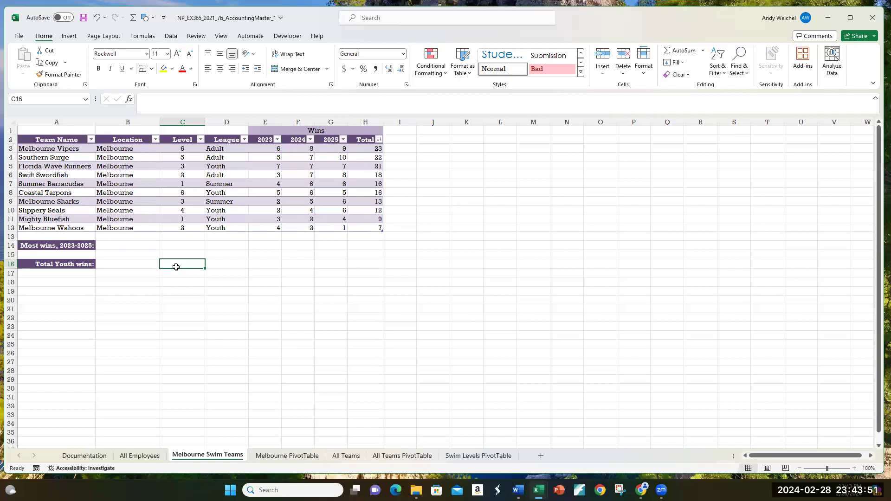
pyautogui.click(123, 246)
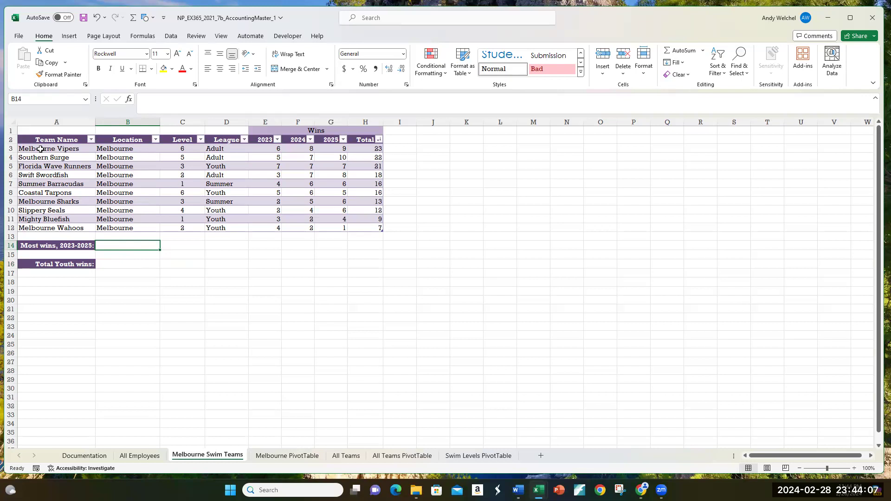
pyautogui.moveTo(40, 139); pyautogui.dragTo(361, 224)
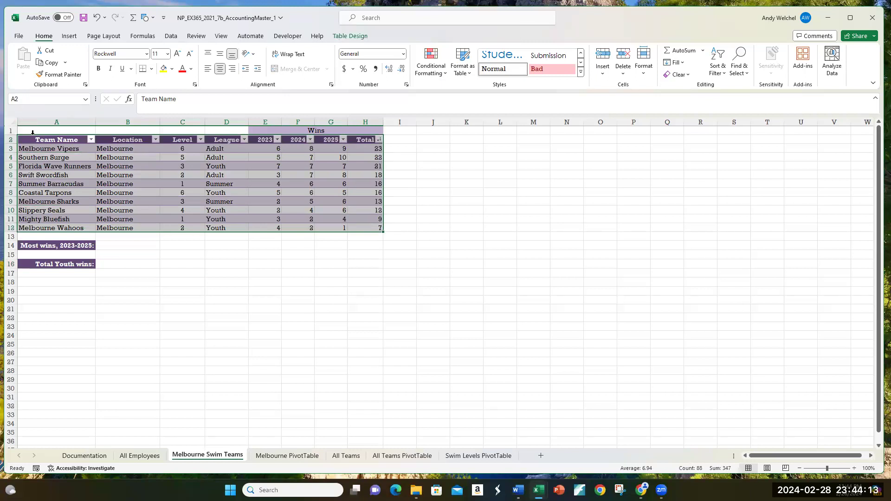
pyautogui.moveTo(38, 146); pyautogui.dragTo(361, 230)
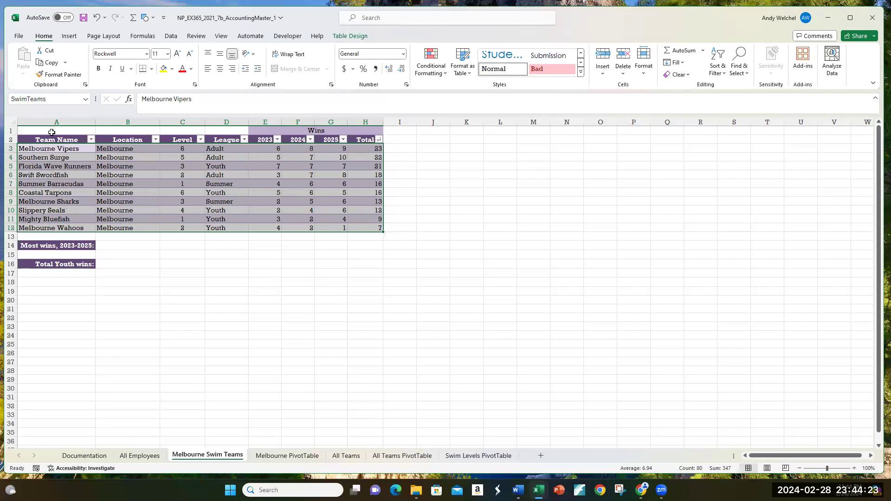
pyautogui.moveTo(49, 152); pyautogui.dragTo(364, 228)
pyautogui.click(159, 195)
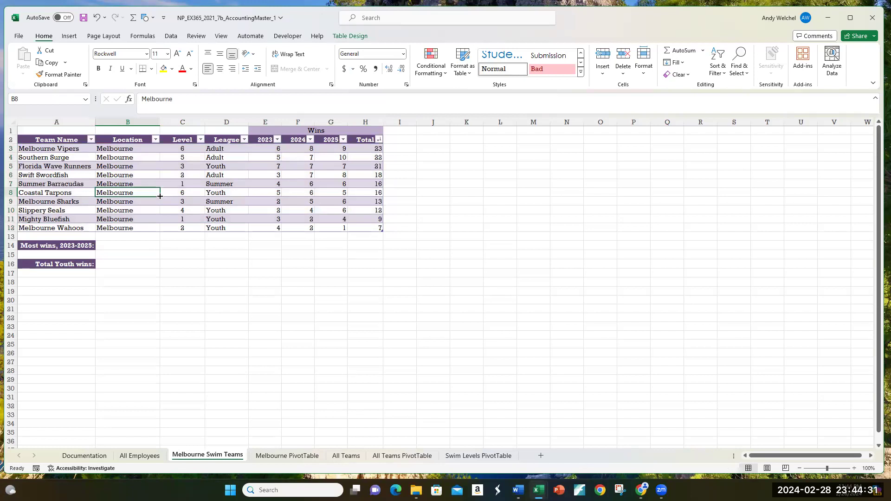
pyautogui.click(137, 246)
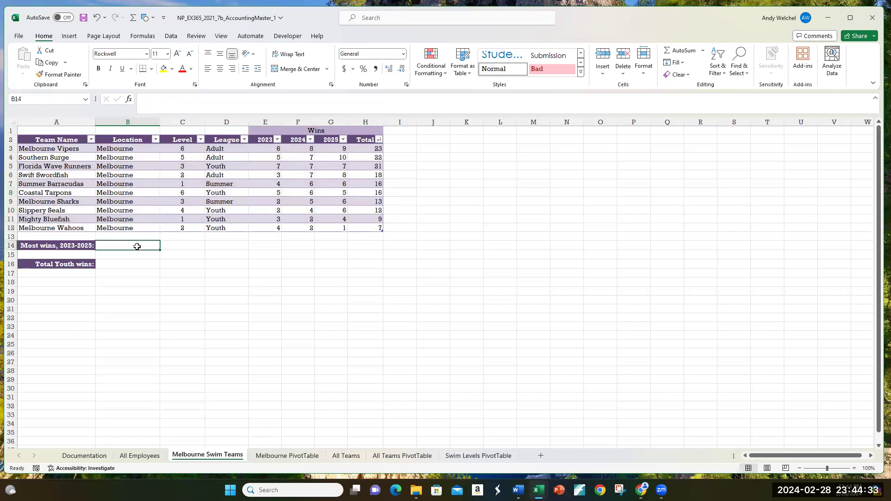
pyautogui.write('IND')
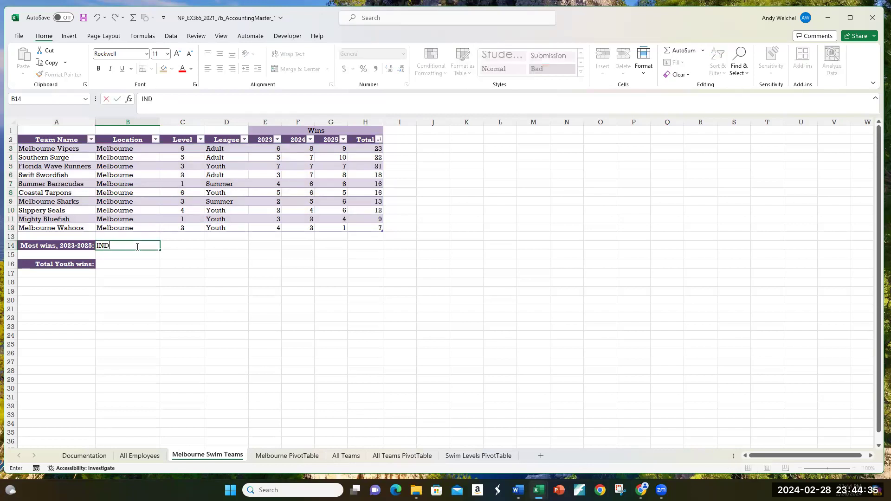
pyautogui.write('EX(')
pyautogui.press('BackSpace')
pyautogui.press('BackSpace')
pyautogui.press('BackSpace')
pyautogui.press('BackSpace')
pyautogui.press('BackSpace')
pyautogui.write('=INDEX')
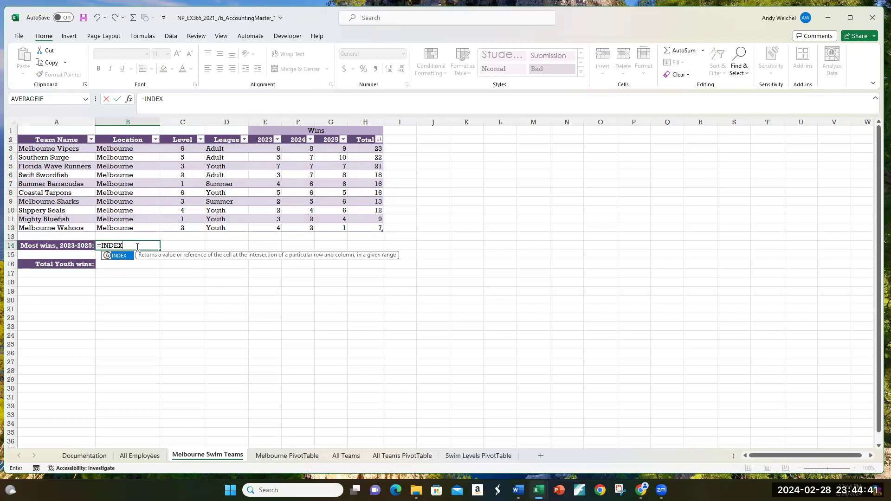
pyautogui.write('(')
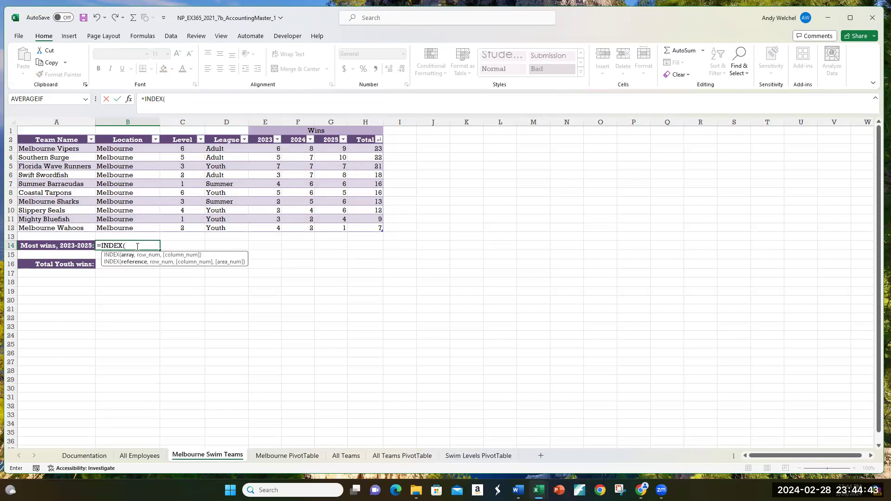
pyautogui.press('BackSpace')
pyautogui.press('BackSpace')
pyautogui.press('BackSpace')
pyautogui.press('BackSpace')
pyautogui.press('BackSpace')
pyautogui.press('BackSpace')
pyautogui.press('BackSpace')
pyautogui.press('Return')
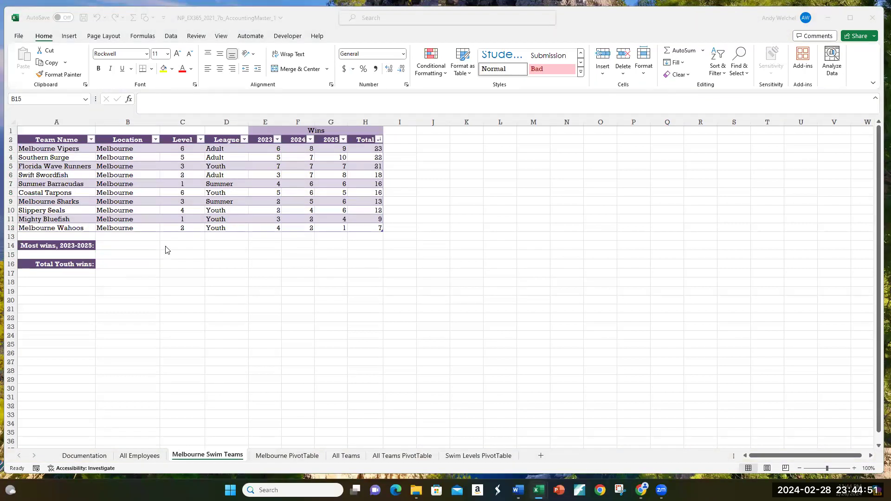
# Enter an INDEX formula in B14 for Most wins that returns row 1, column 1 of the SwimTeams table.
pyautogui.click(135, 245)
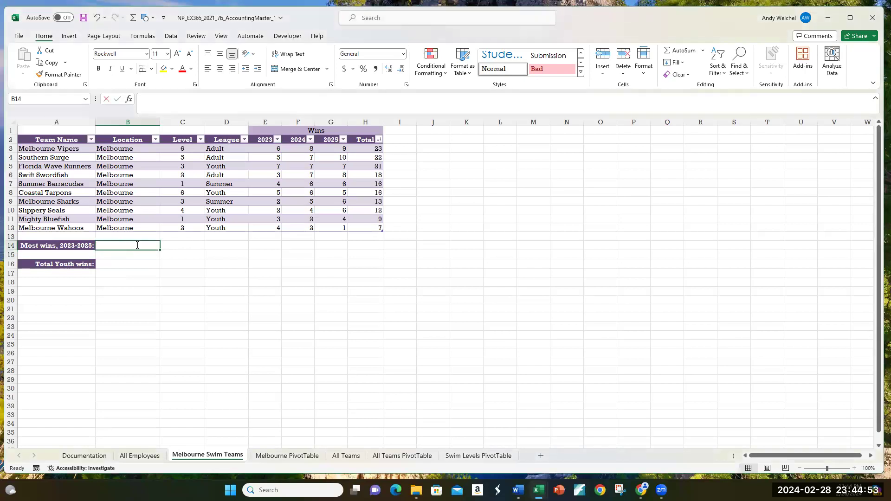
pyautogui.write('=INDEX(')
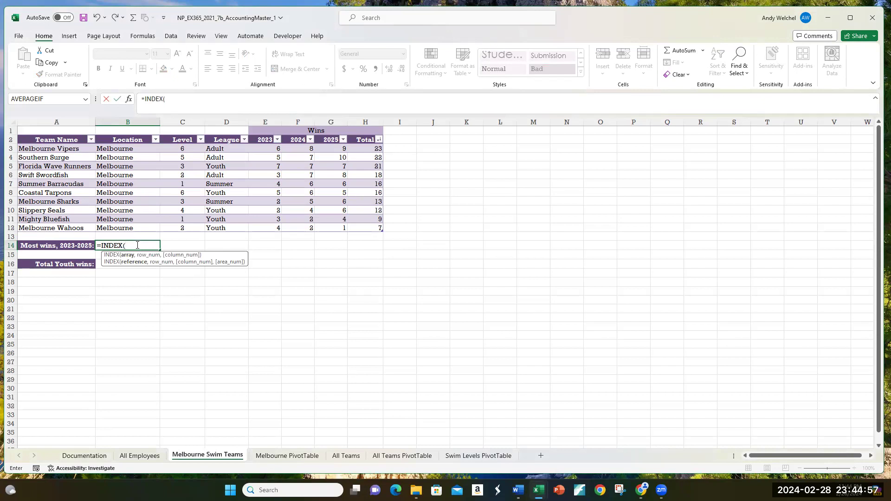
pyautogui.moveTo(66, 149); pyautogui.dragTo(379, 229)
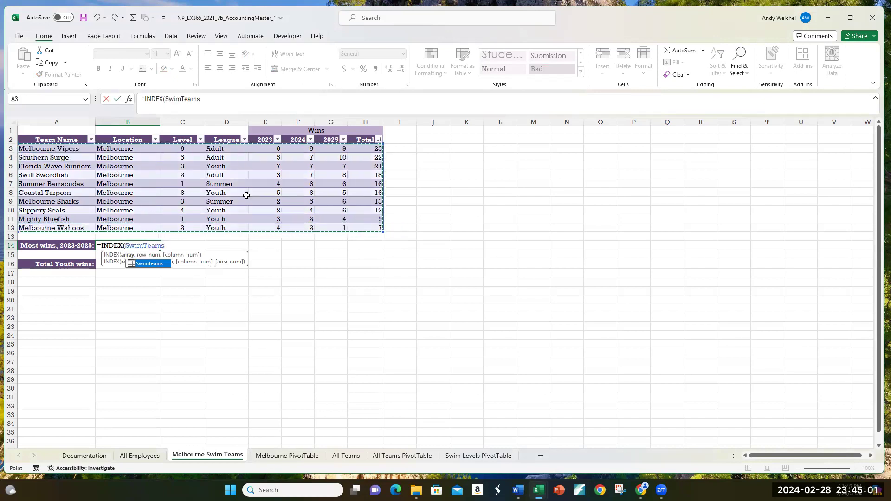
pyautogui.write(',1')
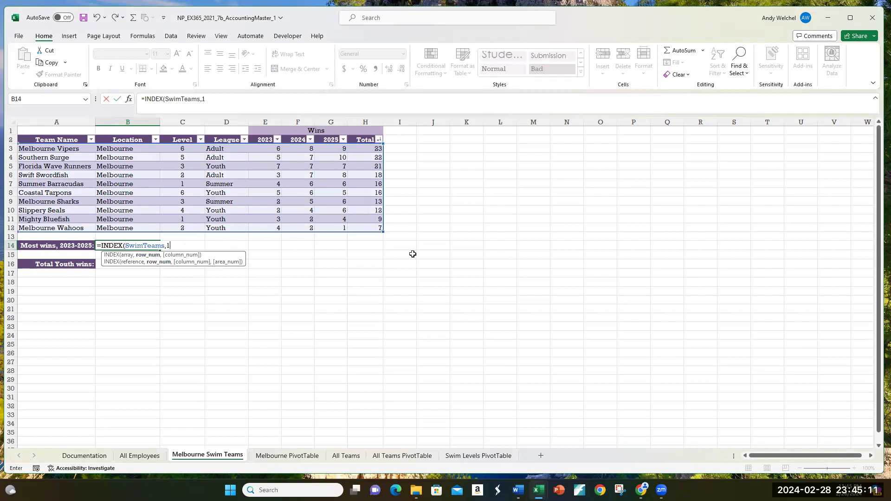
pyautogui.write(',')
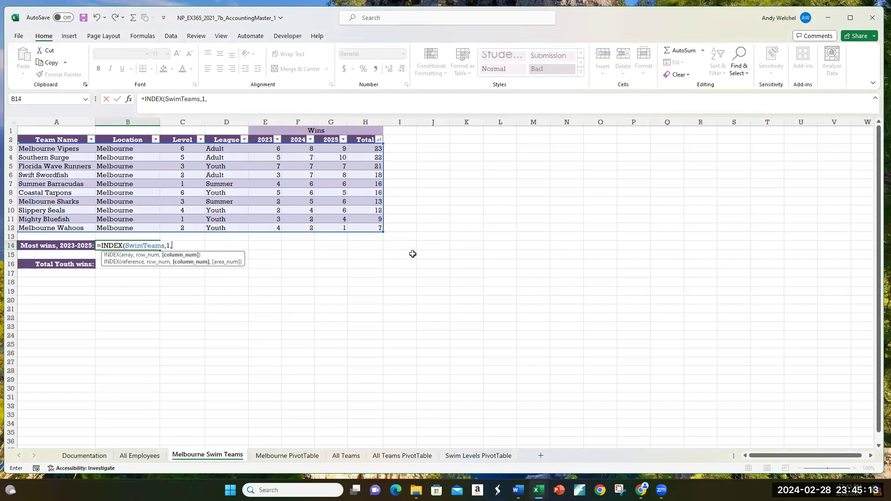
pyautogui.write('1)')
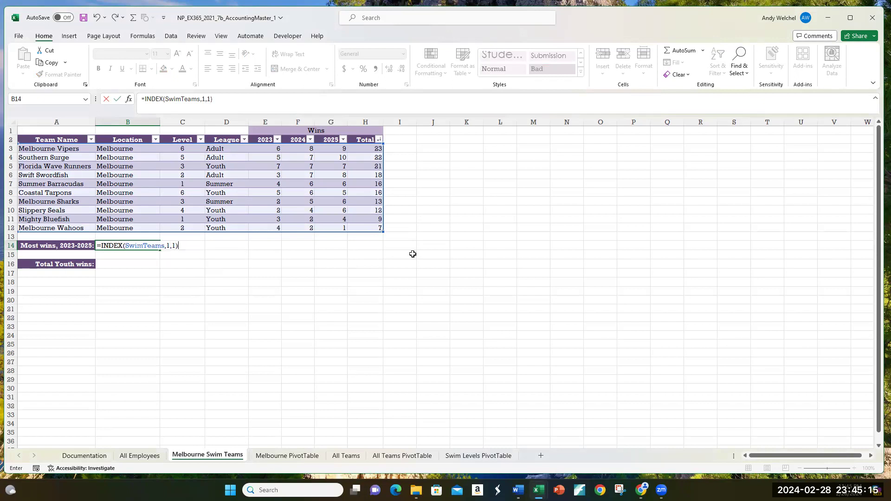
pyautogui.press('Return')
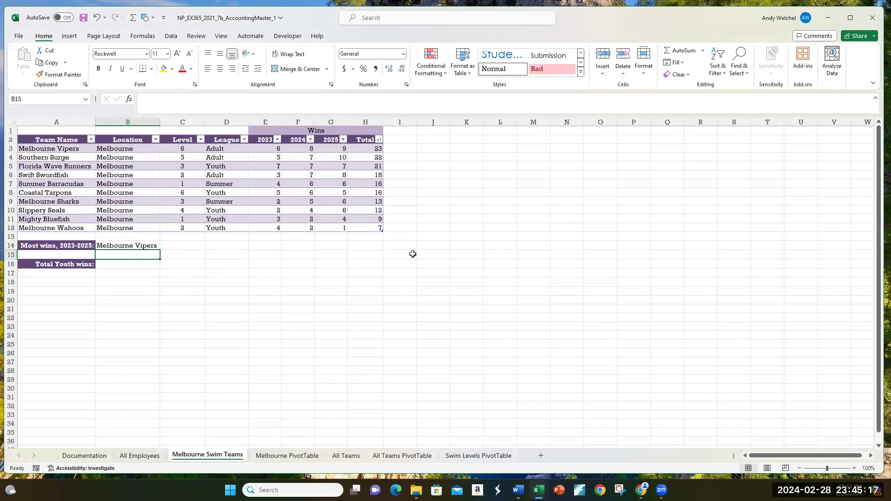
# Check the INDEX formula in B14 against the first team name in the table.
pyautogui.click(45, 148)
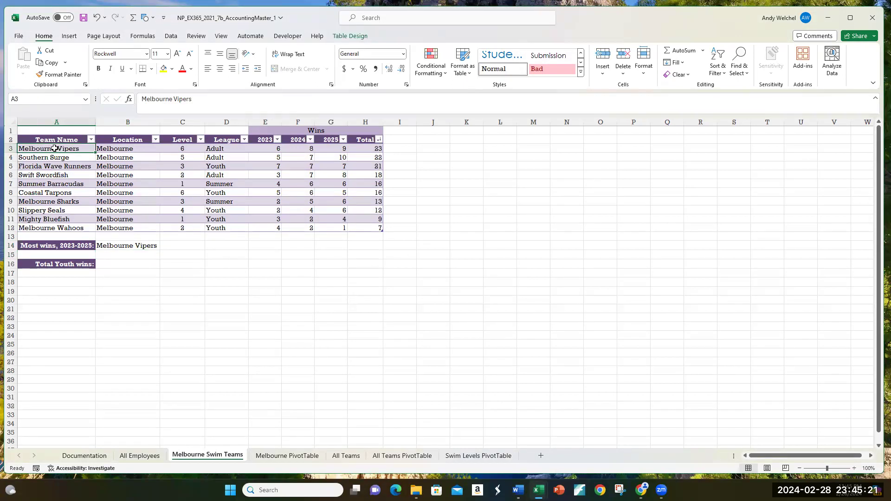
pyautogui.click(121, 264)
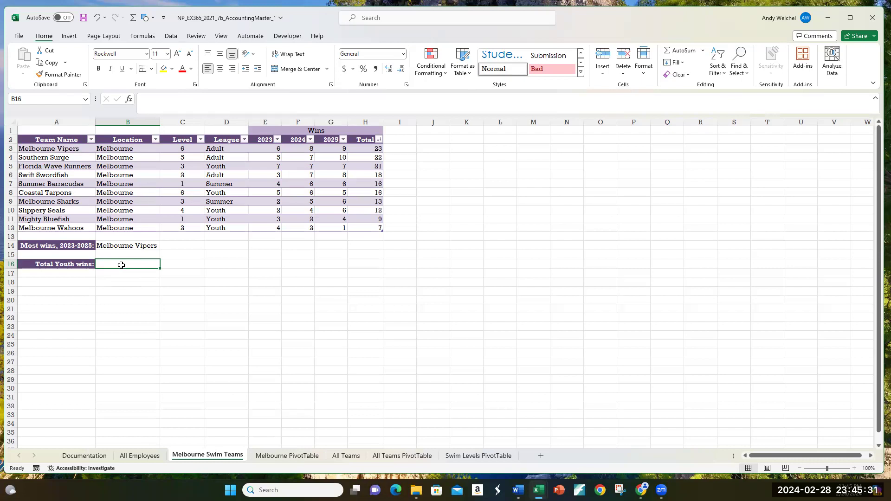
pyautogui.click(122, 247)
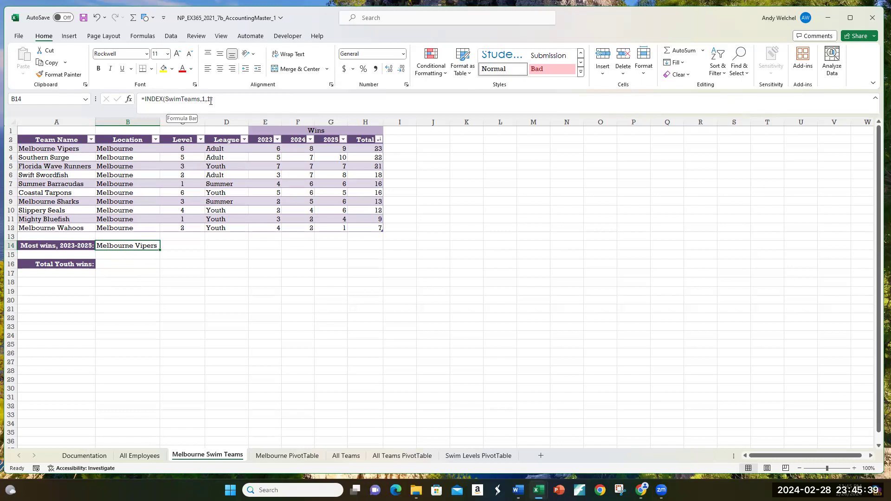
pyautogui.click(219, 245)
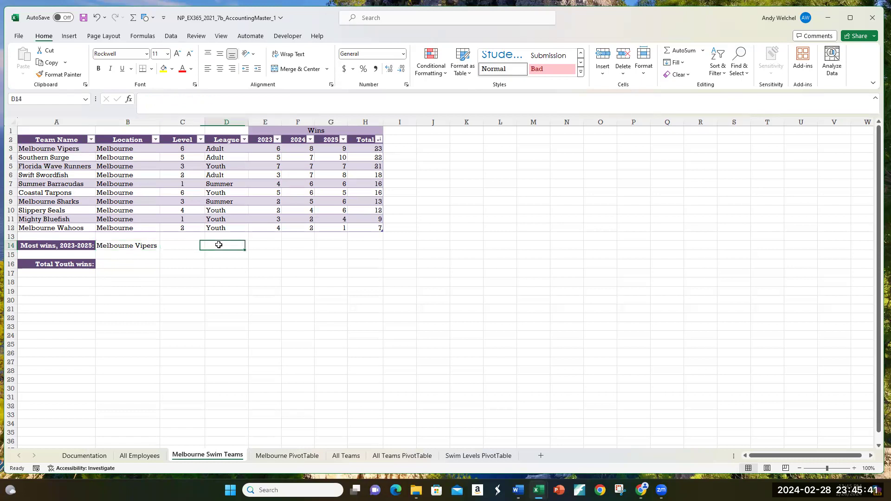
pyautogui.click(149, 246)
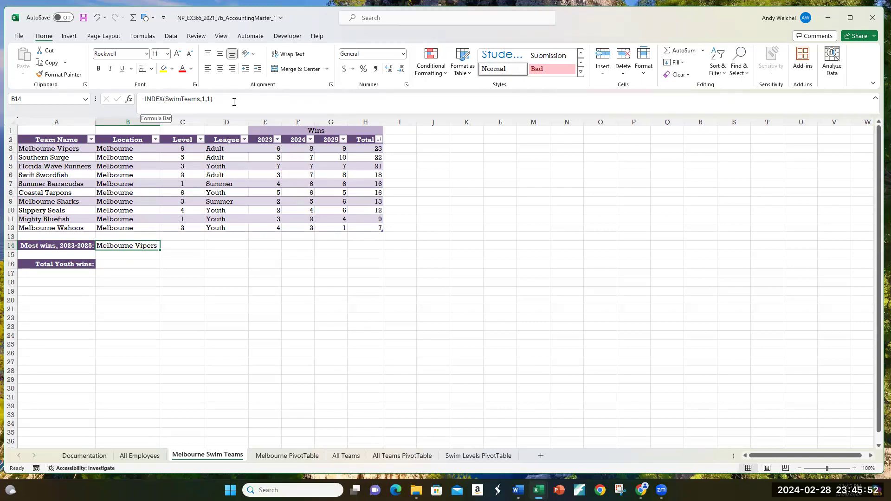
# Examine the table's Total column and the Youth entries in the League column for the Total Youth wins calculation.
pyautogui.click(117, 265)
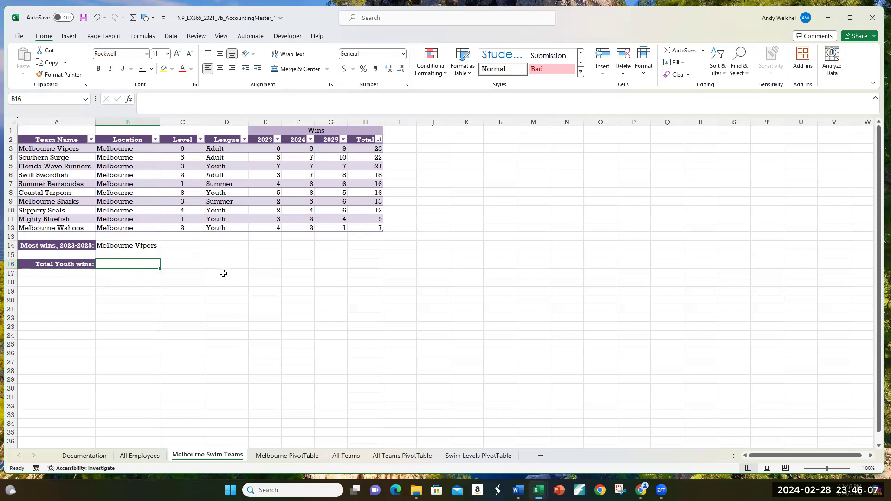
pyautogui.click(365, 140)
pyautogui.moveTo(366, 140); pyautogui.dragTo(365, 228)
pyautogui.moveTo(365, 148); pyautogui.dragTo(366, 229)
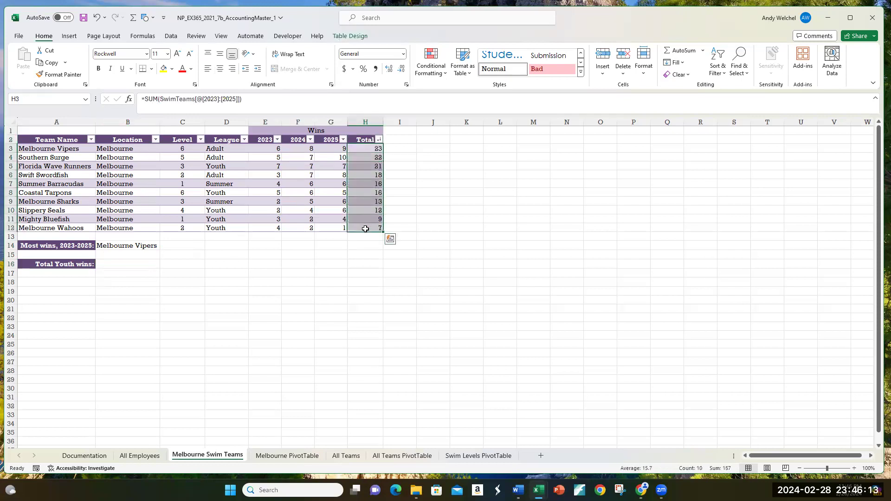
pyautogui.moveTo(365, 149); pyautogui.dragTo(363, 225)
pyautogui.click(220, 164)
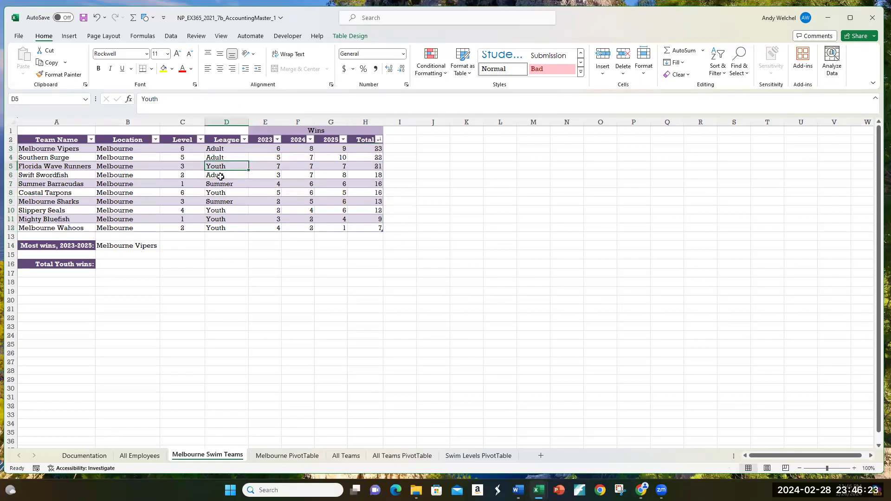
pyautogui.click(218, 192)
pyautogui.moveTo(216, 210); pyautogui.dragTo(219, 227)
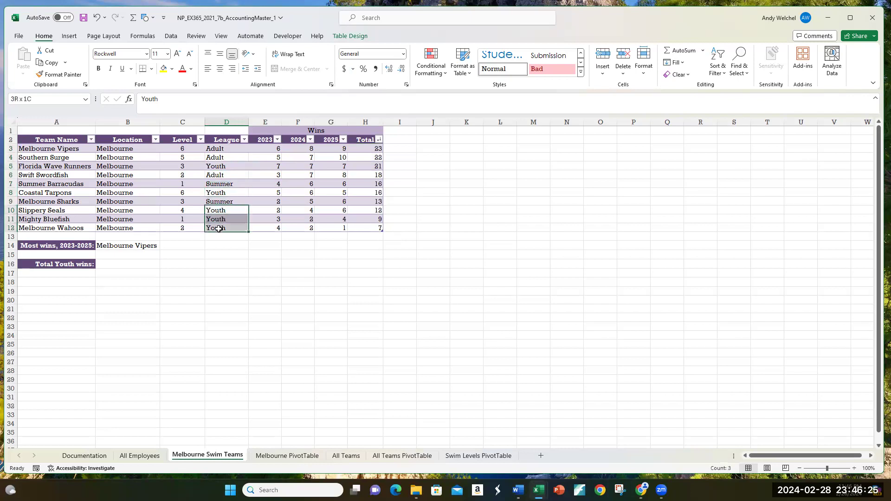
# Insert a SUMIF function in B16 with the League column as range, "Youth" as criteria and the Total column as sum range.
pyautogui.click(128, 263)
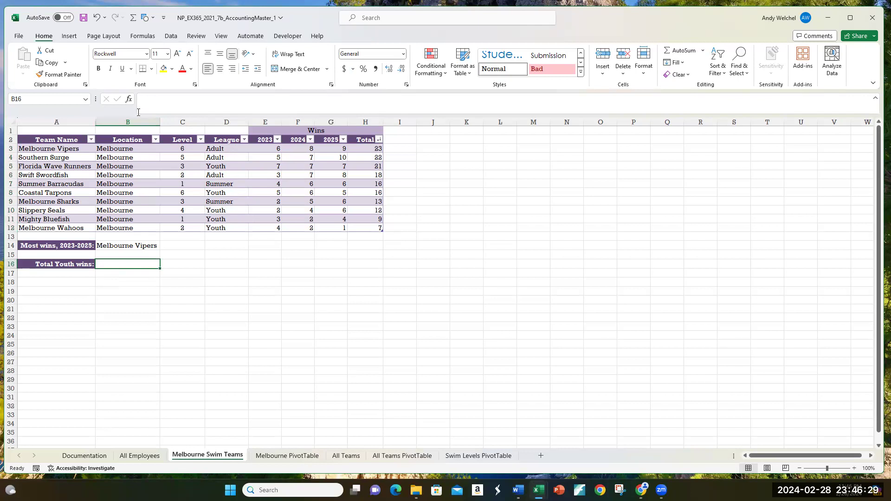
pyautogui.click(129, 99)
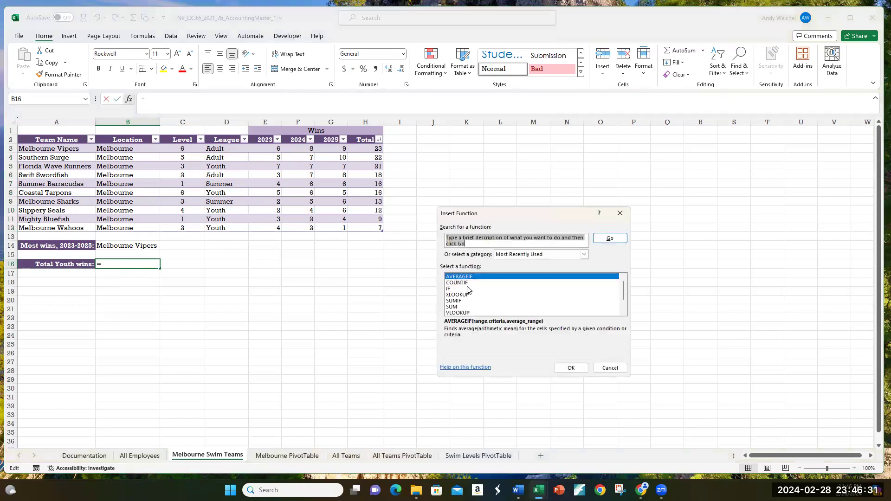
pyautogui.click(457, 301)
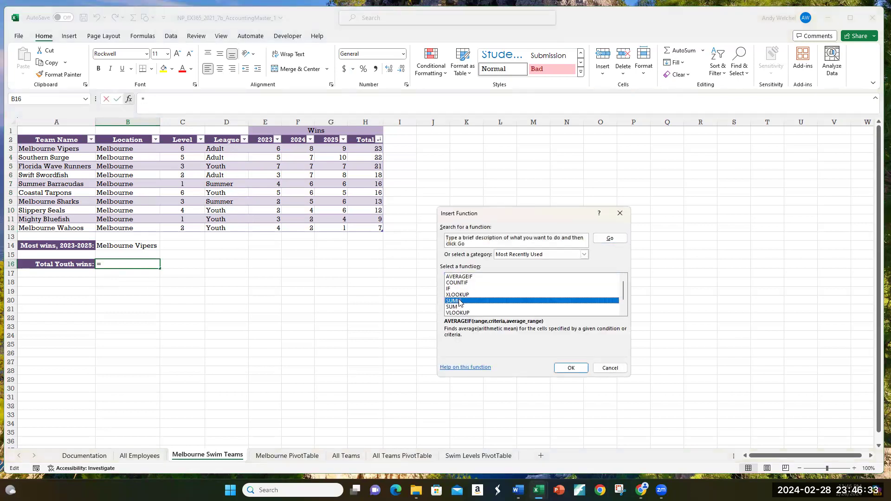
pyautogui.click(561, 367)
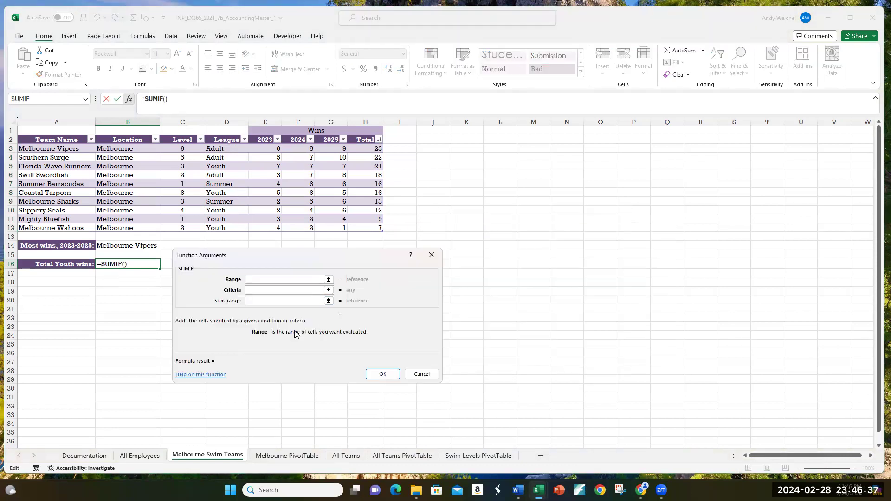
pyautogui.moveTo(225, 147); pyautogui.dragTo(222, 229)
pyautogui.click(255, 290)
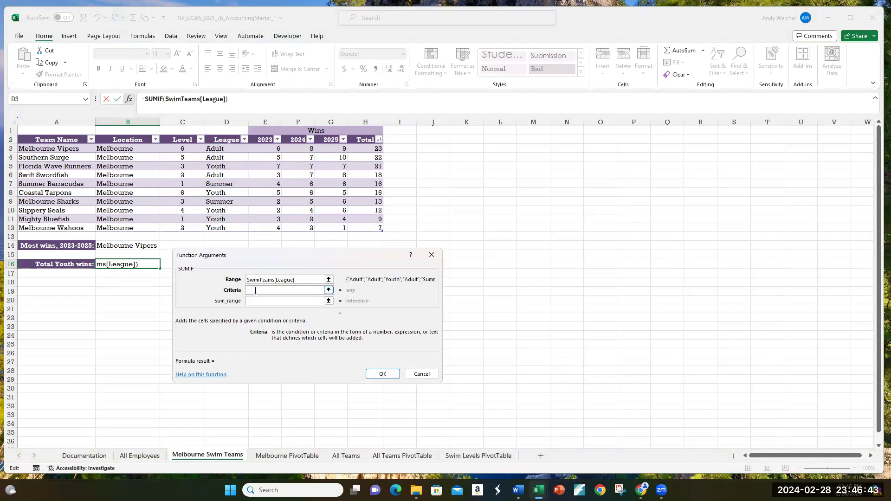
pyautogui.write('"Youth"')
pyautogui.press('Tab')
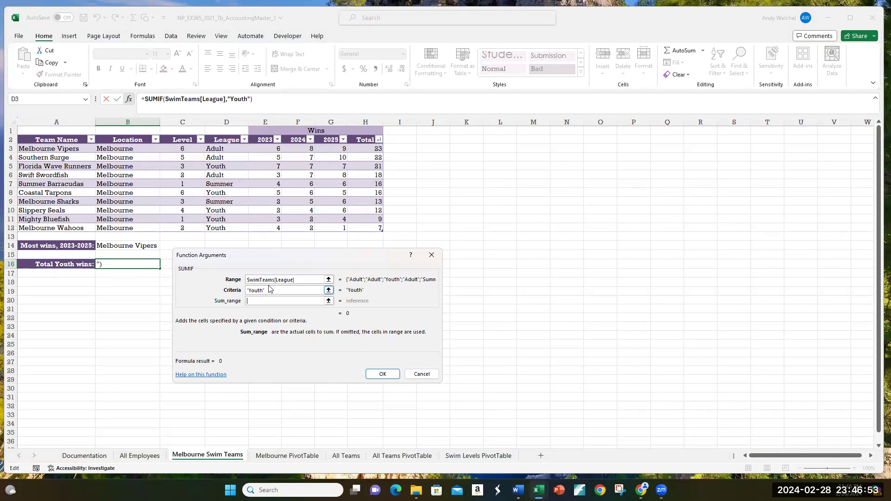
pyautogui.moveTo(378, 148); pyautogui.dragTo(374, 226)
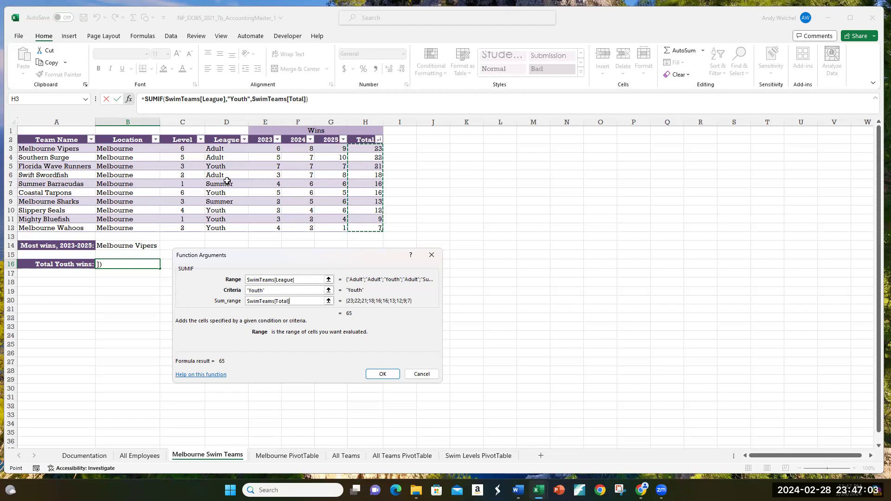
pyautogui.click(381, 374)
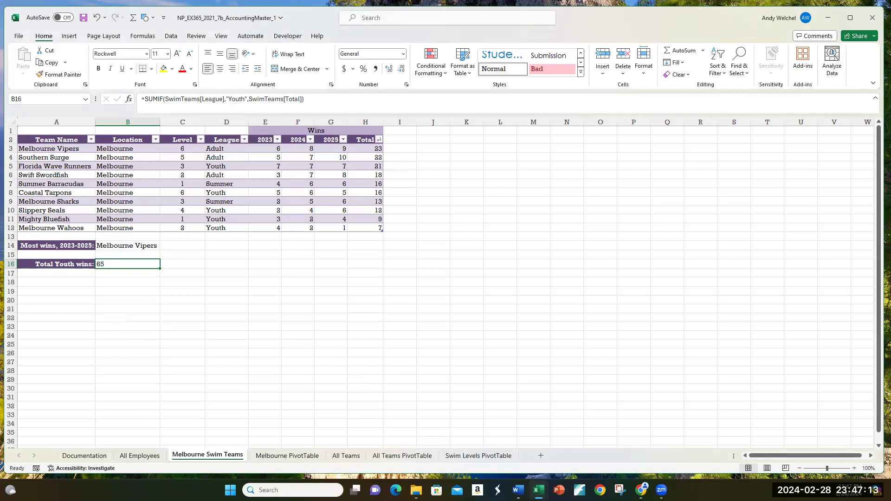
# Select cell A1 on the Melbourne PivotTable sheet.
pyautogui.click(141, 285)
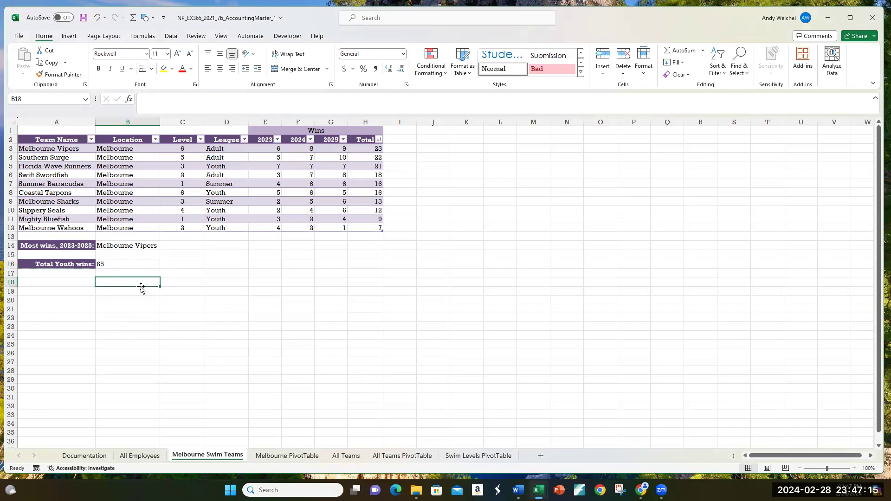
pyautogui.click(292, 455)
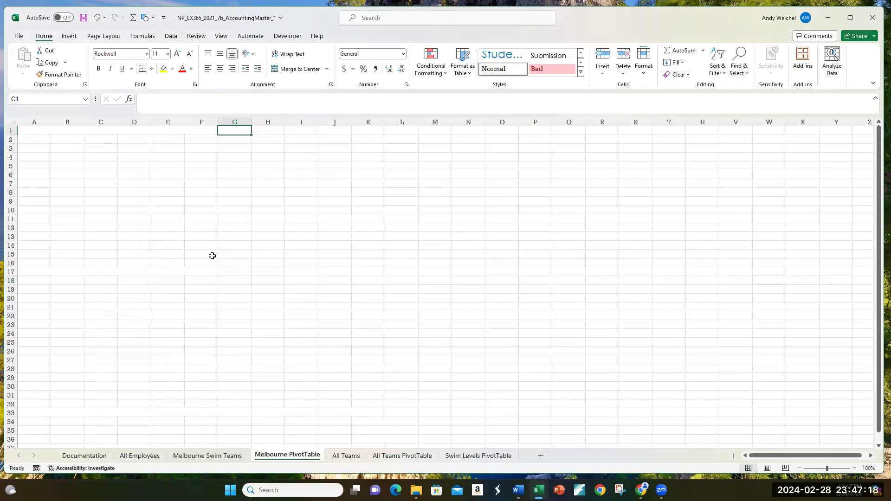
pyautogui.click(226, 455)
pyautogui.click(271, 457)
pyautogui.click(37, 130)
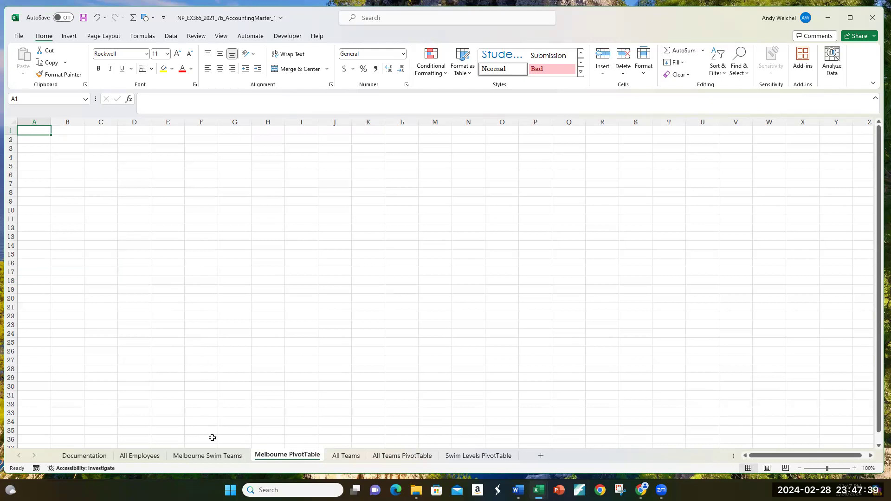
# Examine the swim team records on the Melbourne Swim Teams sheet as the source data for a PivotTable.
pyautogui.click(208, 456)
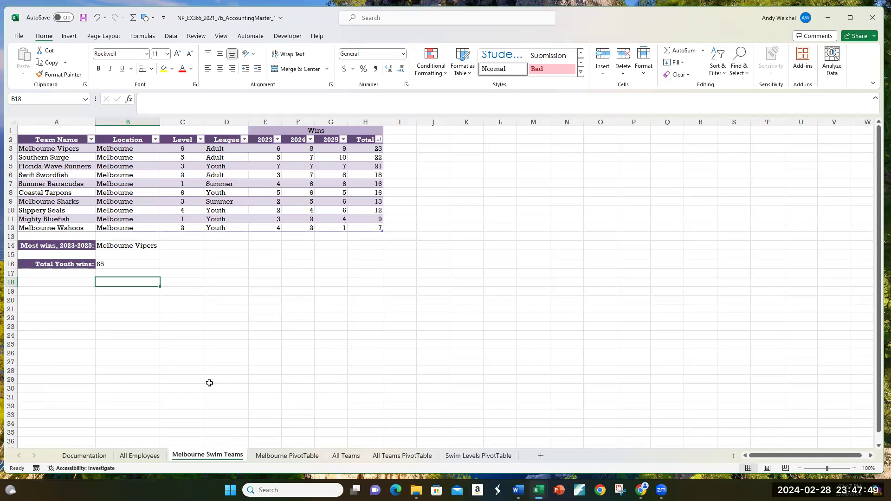
pyautogui.click(288, 455)
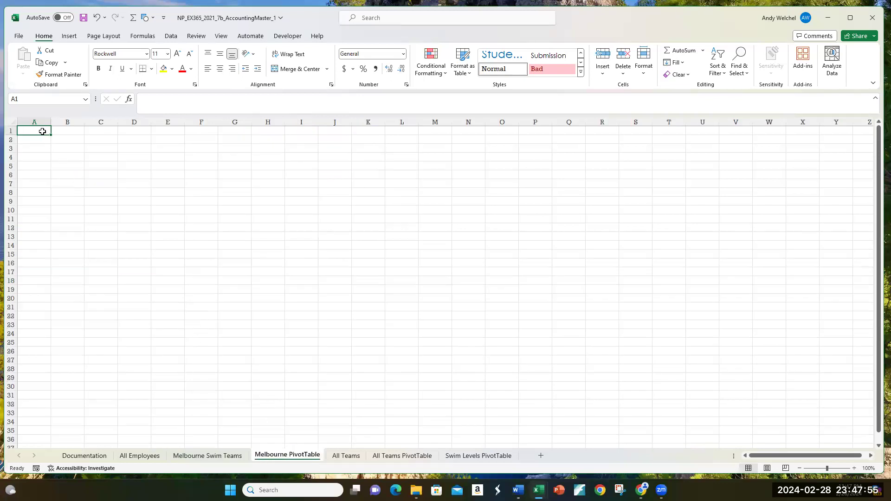
pyautogui.click(228, 457)
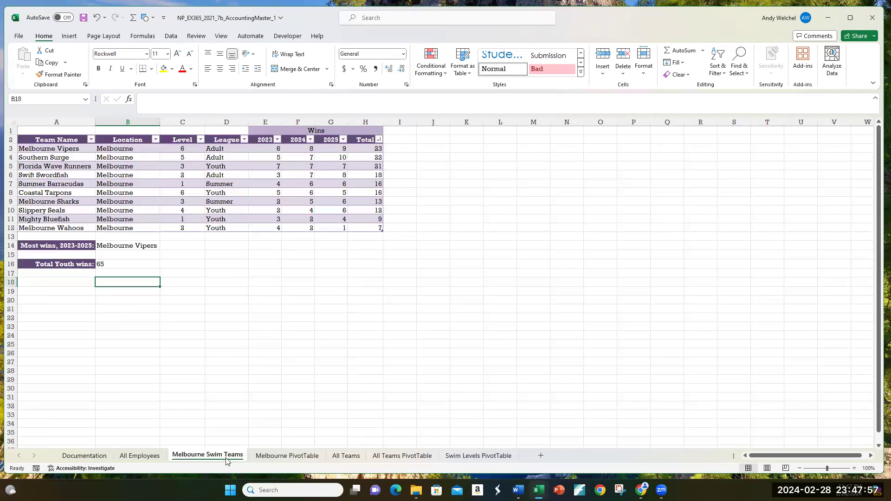
pyautogui.moveTo(66, 149); pyautogui.dragTo(358, 233)
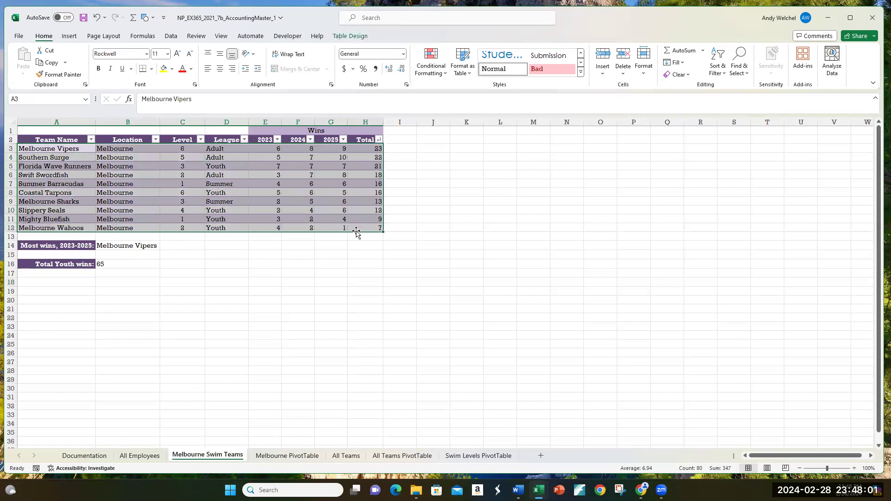
pyautogui.click(228, 191)
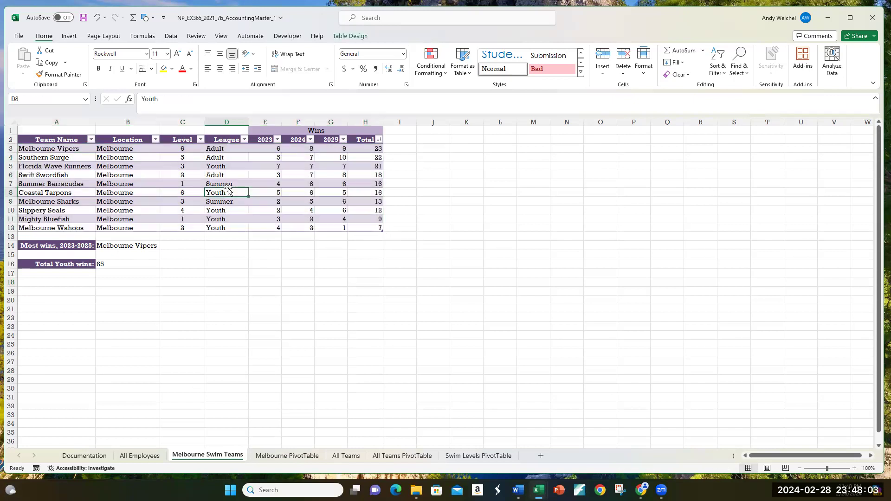
pyautogui.moveTo(65, 155); pyautogui.dragTo(379, 228)
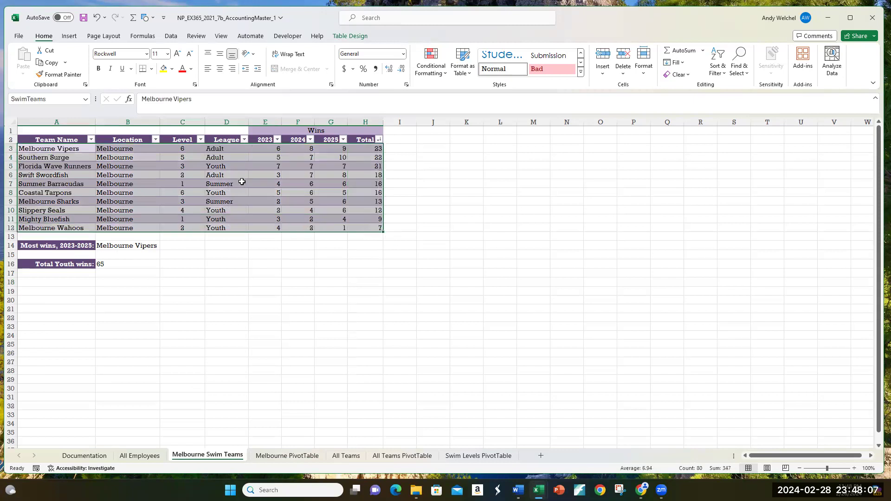
pyautogui.click(276, 175)
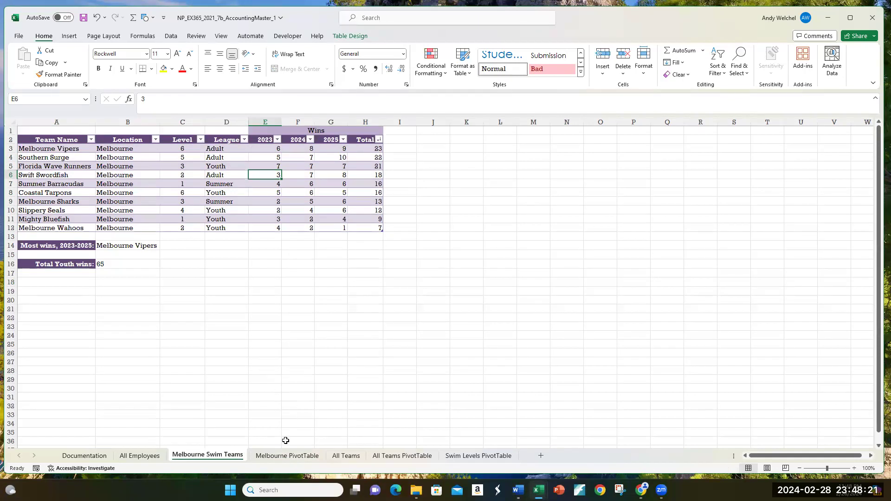
# Insert a PivotTable from the SwimTeams table, including its headers, in cell A1 of the existing Melbourne PivotTable sheet.
pyautogui.click(285, 457)
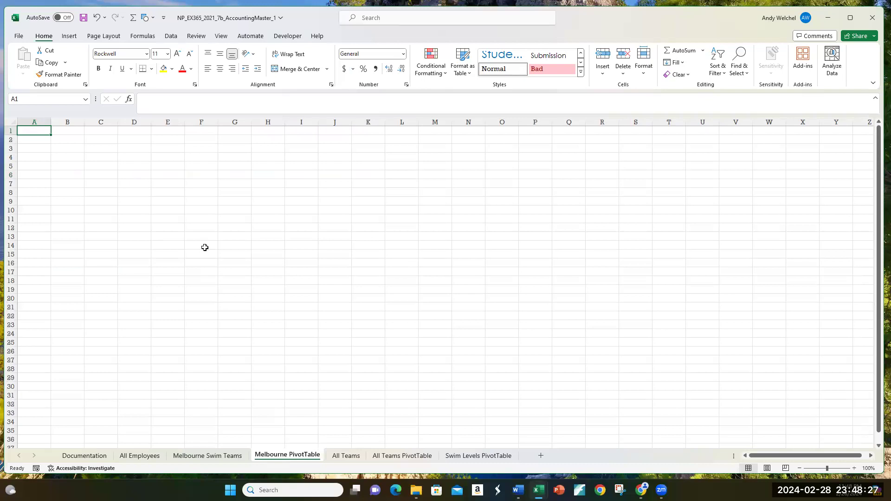
pyautogui.click(70, 37)
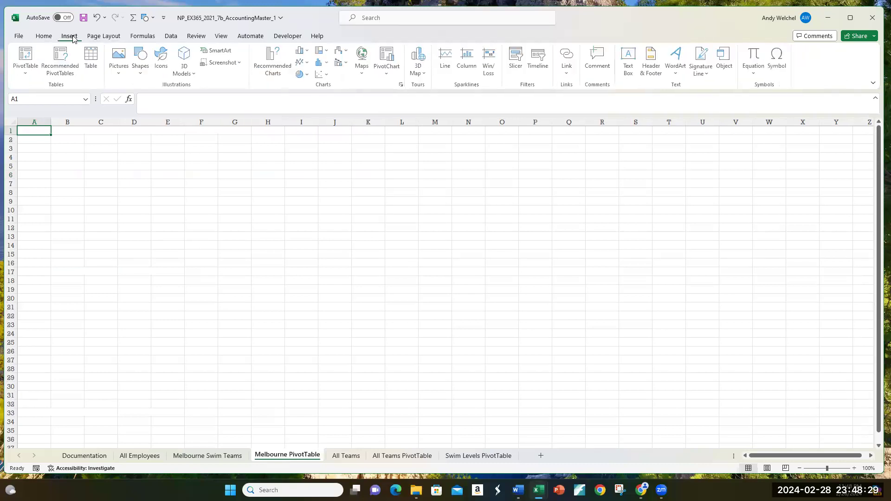
pyautogui.click(26, 76)
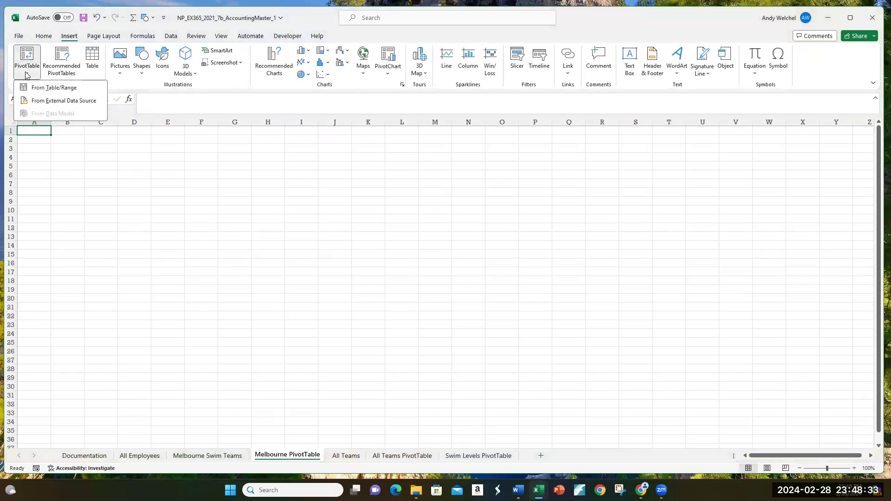
pyautogui.click(45, 88)
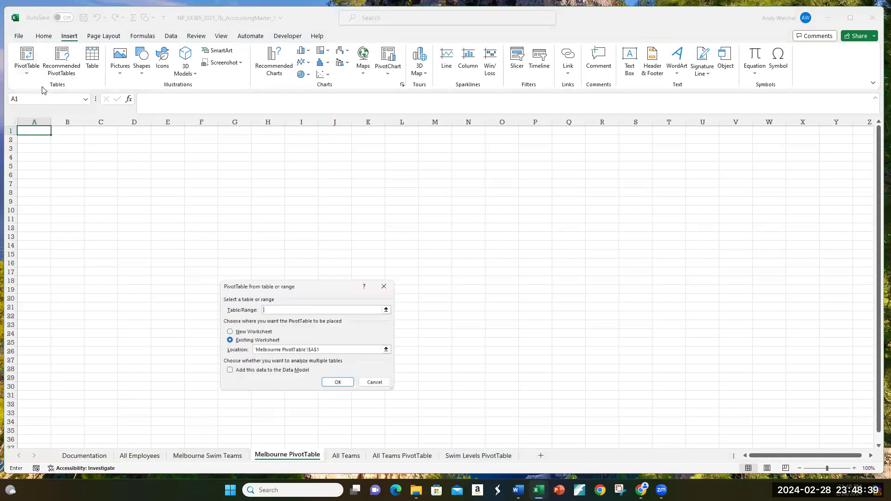
pyautogui.click(282, 308)
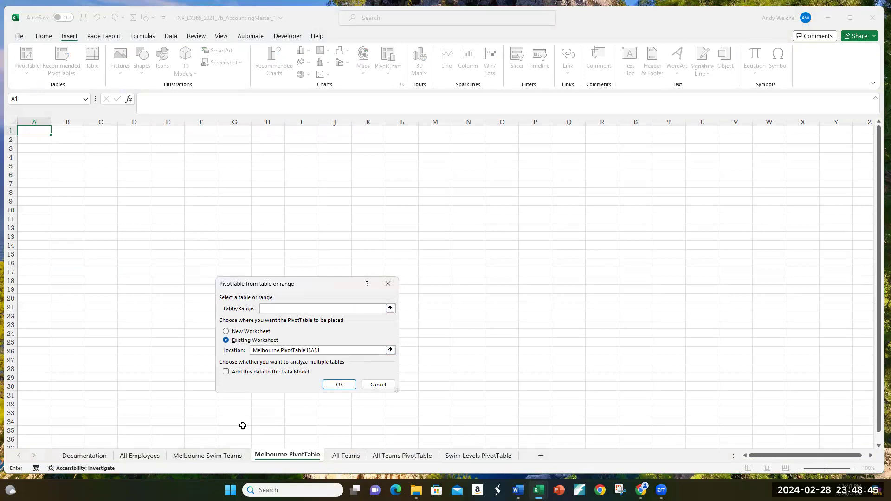
pyautogui.click(218, 456)
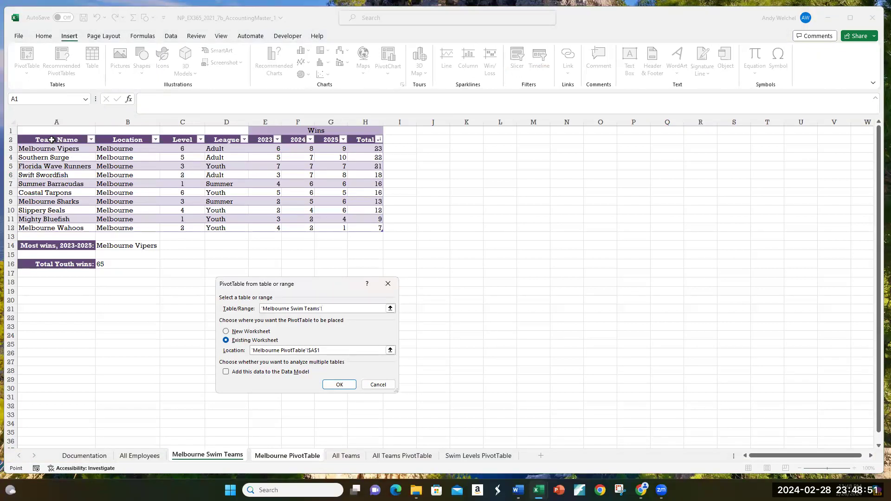
pyautogui.moveTo(51, 140); pyautogui.dragTo(360, 229)
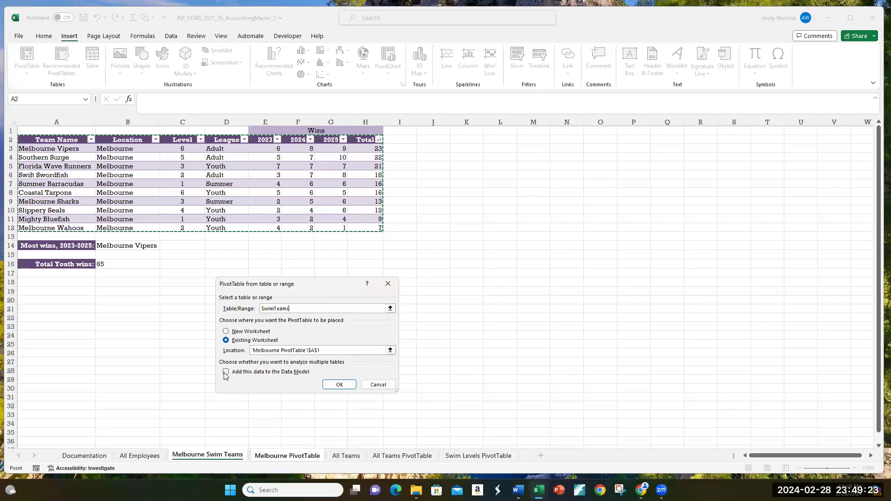
pyautogui.click(339, 385)
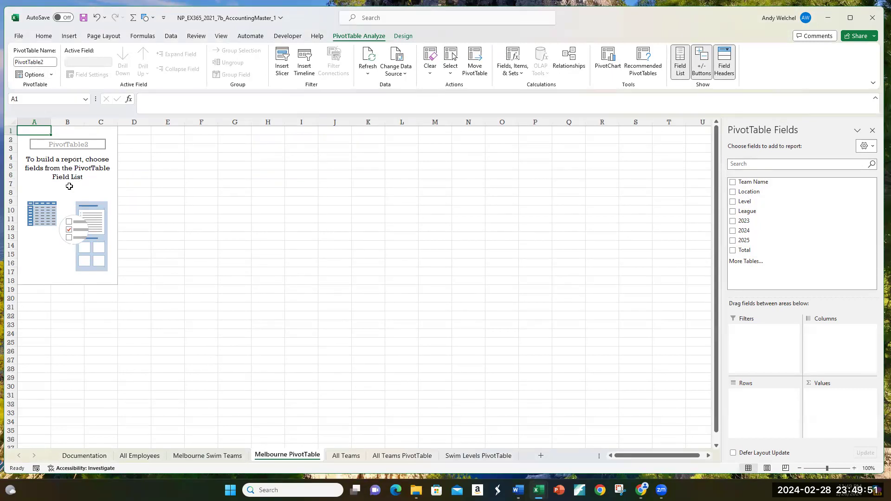
pyautogui.click(191, 187)
pyautogui.click(368, 201)
pyautogui.click(493, 242)
pyautogui.click(306, 316)
pyautogui.click(341, 201)
pyautogui.click(509, 193)
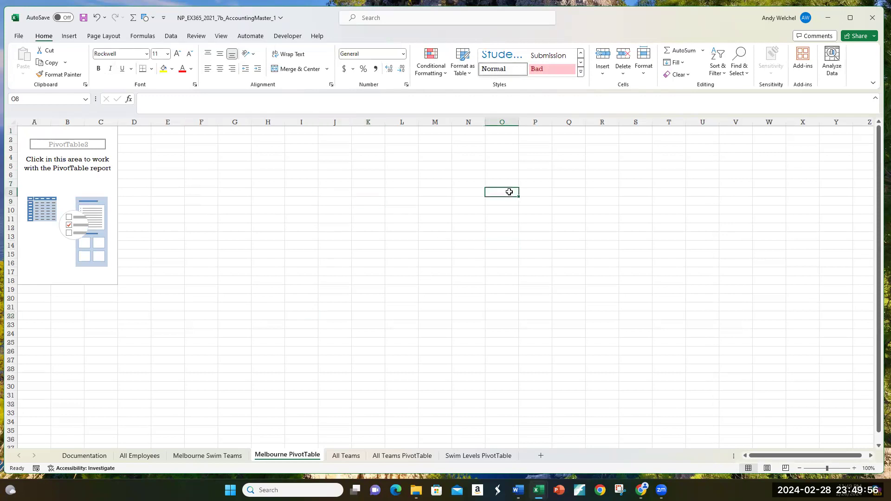
# Name the new PivotTable MelbournePivotTable.
pyautogui.click(68, 180)
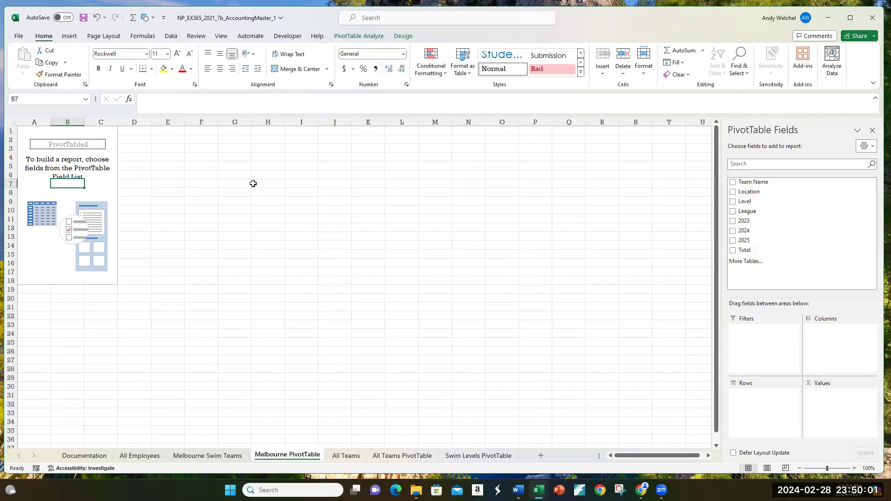
pyautogui.click(353, 36)
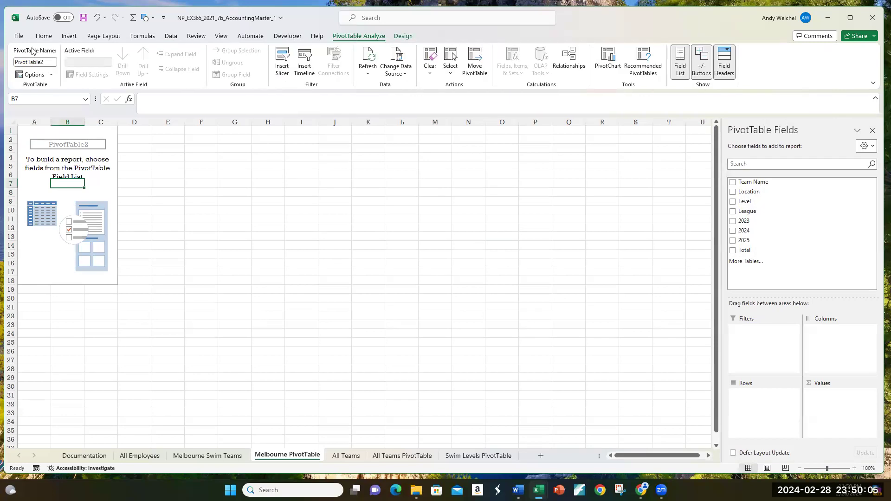
pyautogui.click(48, 62)
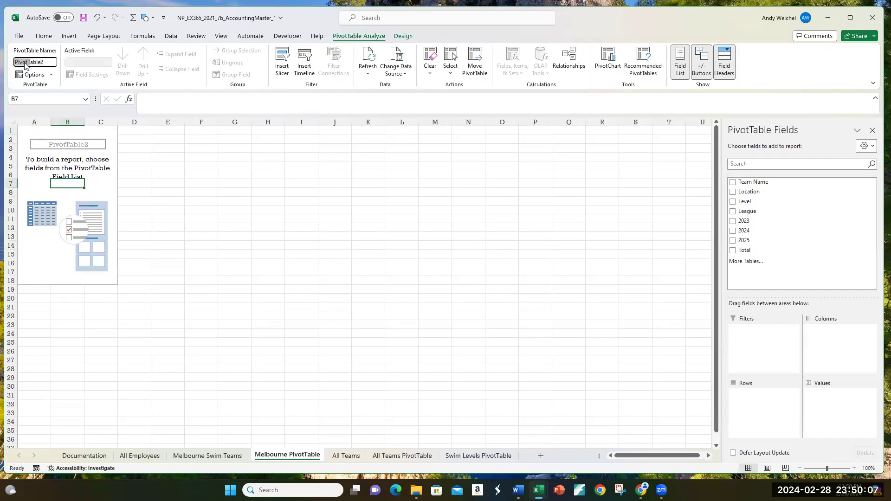
pyautogui.click(51, 62)
pyautogui.press('BackSpace')
pyautogui.press('BackSpace')
pyautogui.press('BackSpace')
pyautogui.press('BackSpace')
pyautogui.press('BackSpace')
pyautogui.press('BackSpace')
pyautogui.press('BackSpace')
pyautogui.press('BackSpace')
pyautogui.press('BackSpace')
pyautogui.press('BackSpace')
pyautogui.press('BackSpace')
pyautogui.write('MelbournePivotTable')
pyautogui.press('Return')
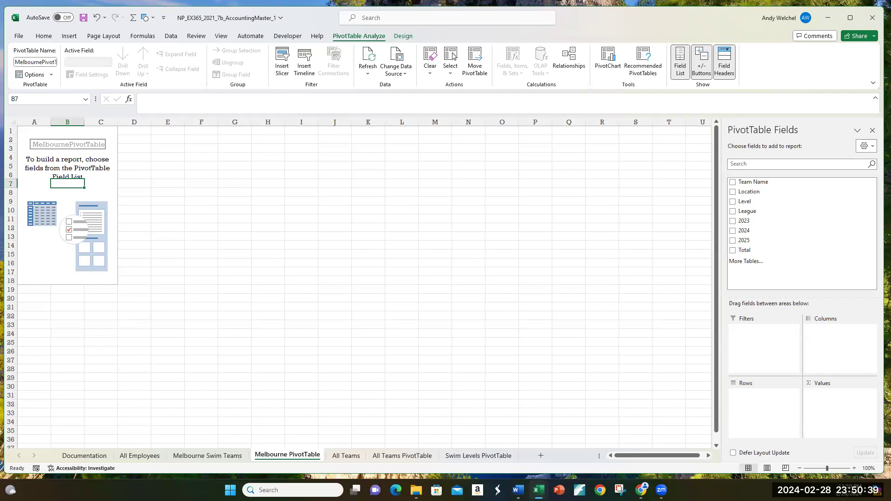
# Add League to the PivotTable's rows, with Team Name placed below it as the second row field.
pyautogui.click(734, 212)
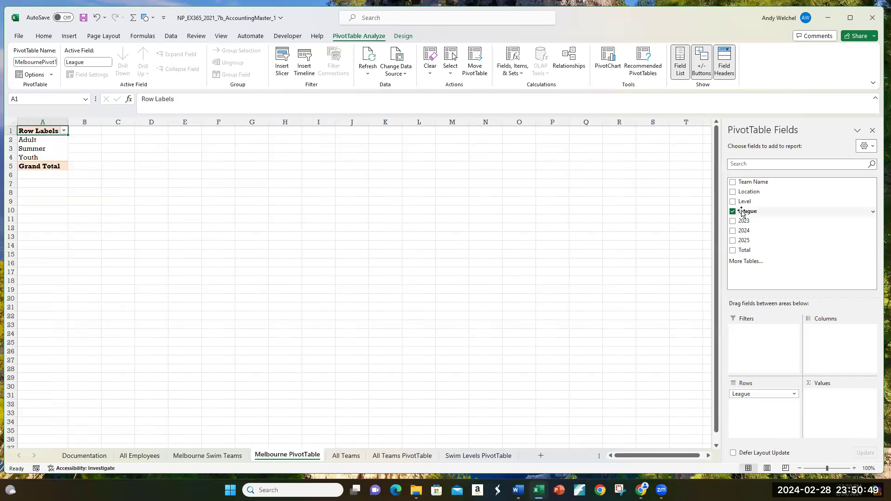
pyautogui.click(733, 211)
pyautogui.moveTo(749, 214); pyautogui.dragTo(772, 415)
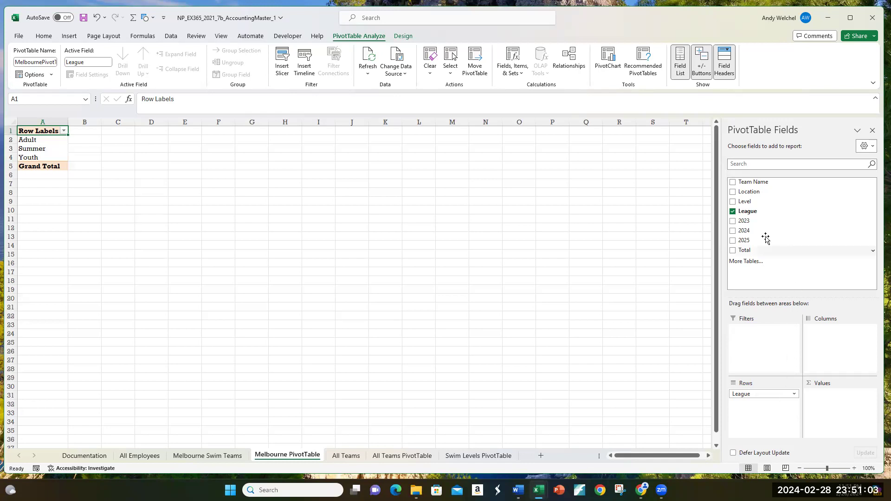
pyautogui.moveTo(748, 183); pyautogui.dragTo(763, 411)
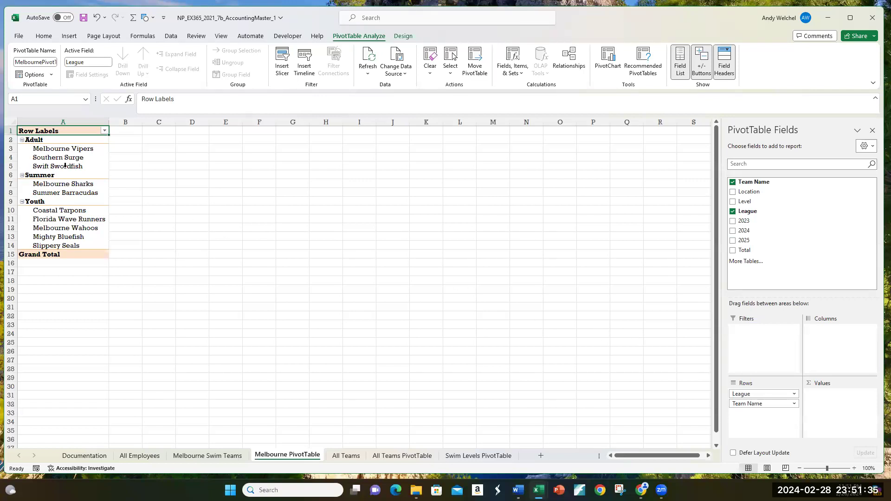
pyautogui.moveTo(752, 404)
pyautogui.mouseDown()
pyautogui.moveTo(763, 393)
pyautogui.moveTo(756, 393)
pyautogui.mouseUp()
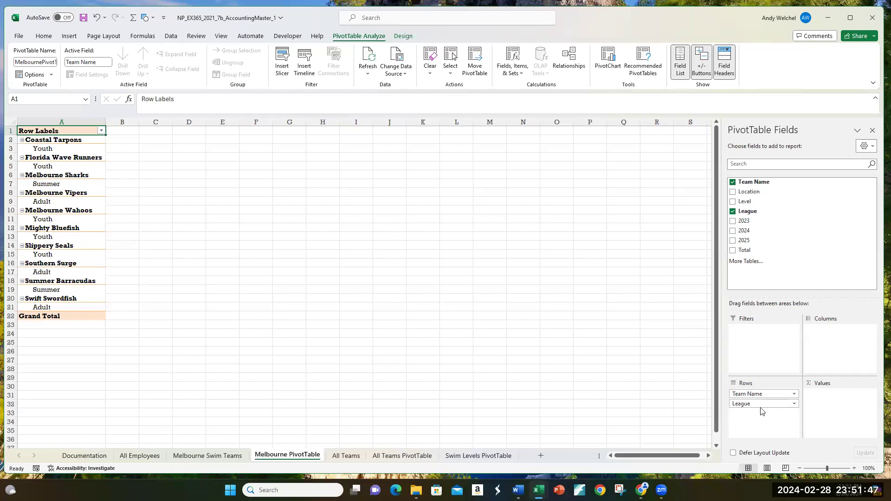
pyautogui.moveTo(758, 405); pyautogui.dragTo(760, 391)
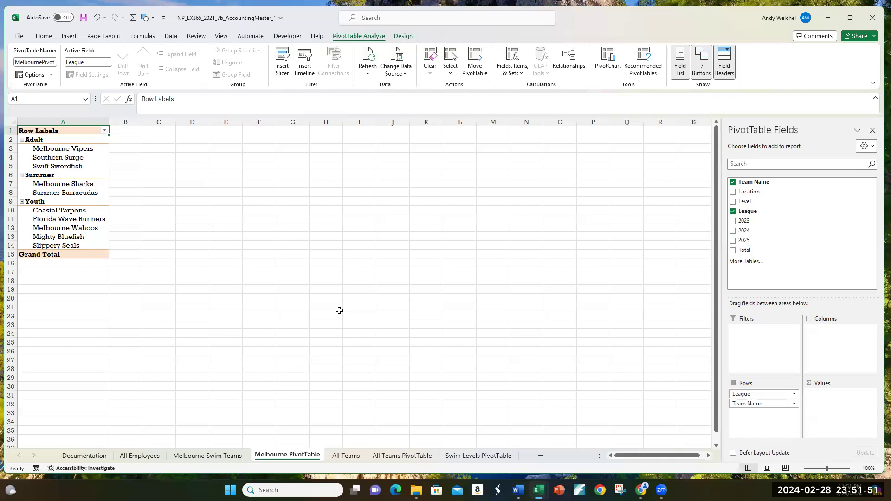
# Examine how the team names are grouped under the Adult, Summer and Youth leagues.
pyautogui.moveTo(68, 148); pyautogui.dragTo(68, 245)
pyautogui.click(68, 212)
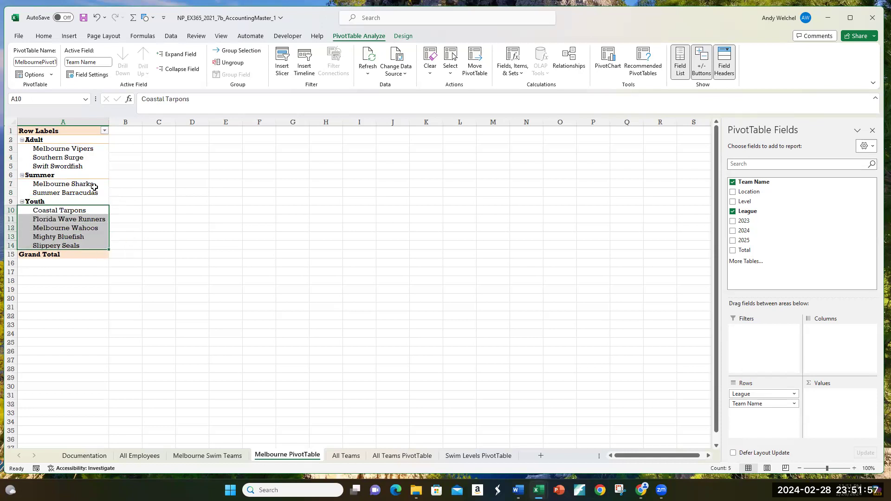
pyautogui.click(94, 187)
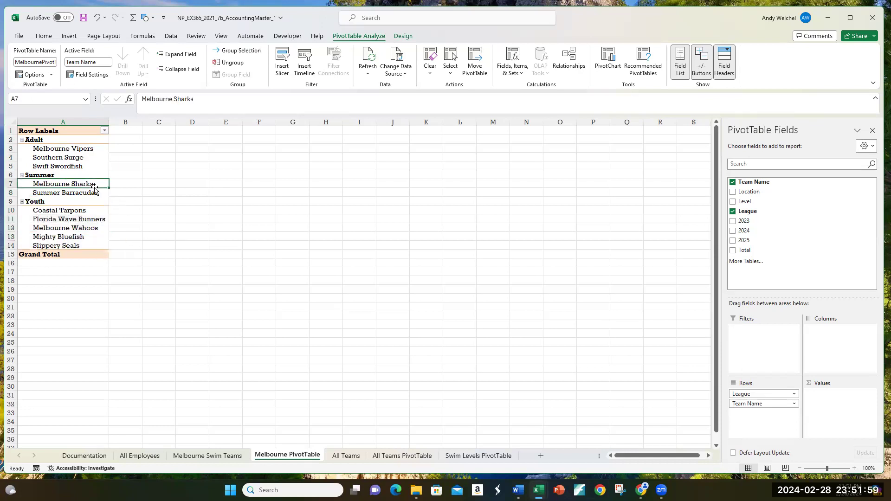
pyautogui.click(214, 184)
pyautogui.click(55, 193)
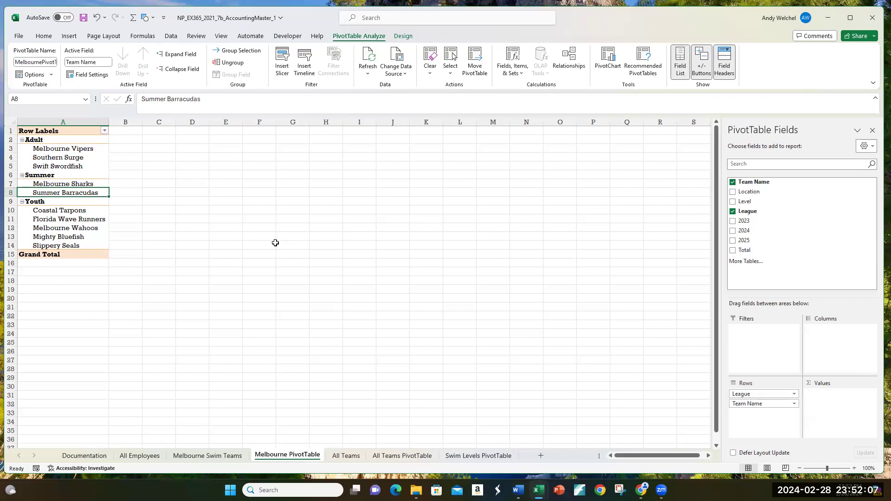
# Add the 2023, 2024 and 2025 fields, in that order, to the PivotTable's values.
pyautogui.moveTo(743, 223); pyautogui.dragTo(834, 400)
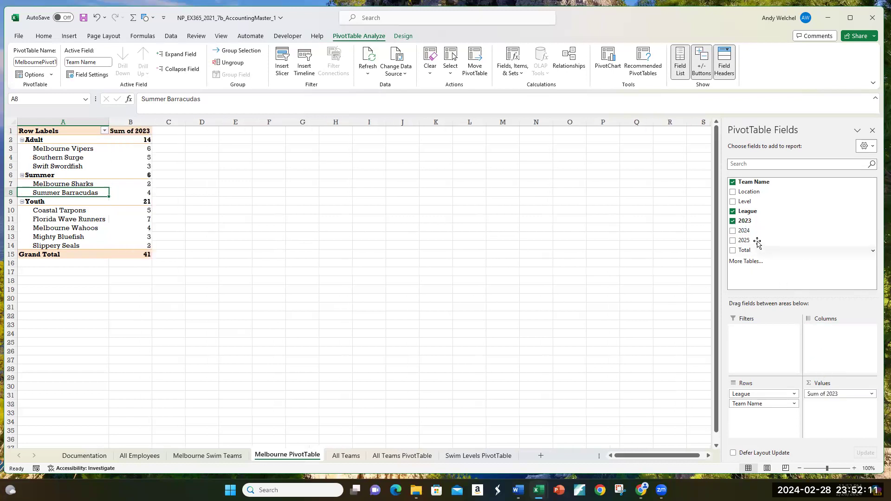
pyautogui.moveTo(747, 231); pyautogui.dragTo(829, 404)
pyautogui.moveTo(744, 240); pyautogui.dragTo(832, 414)
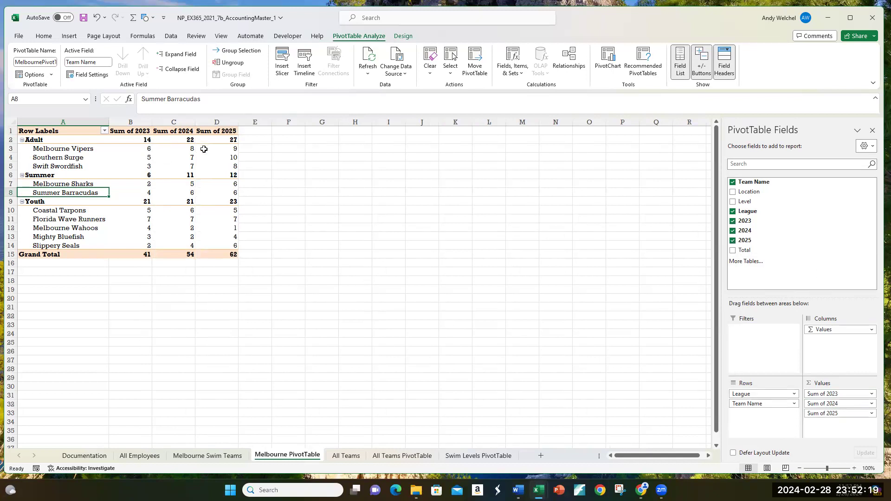
pyautogui.moveTo(203, 149)
pyautogui.moveTo(203, 237)
# Show all of the PivotTable's subtotals at the bottom of each league group.
pyautogui.click(397, 39)
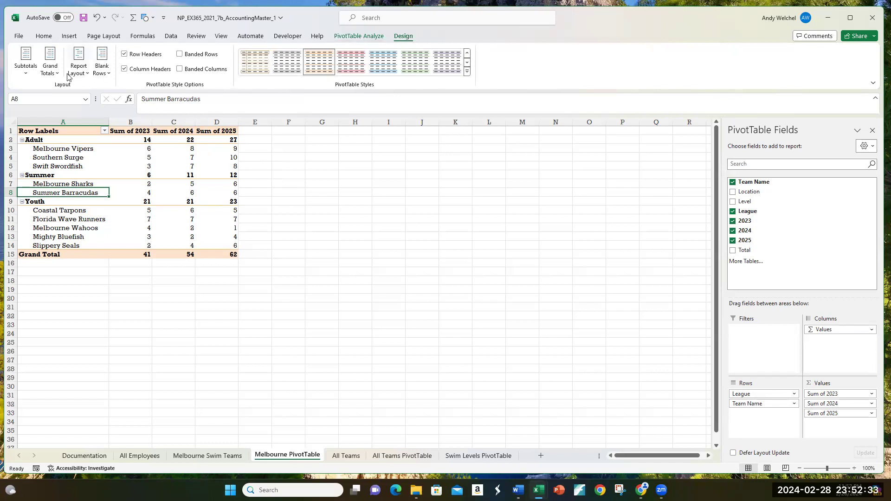
pyautogui.click(26, 75)
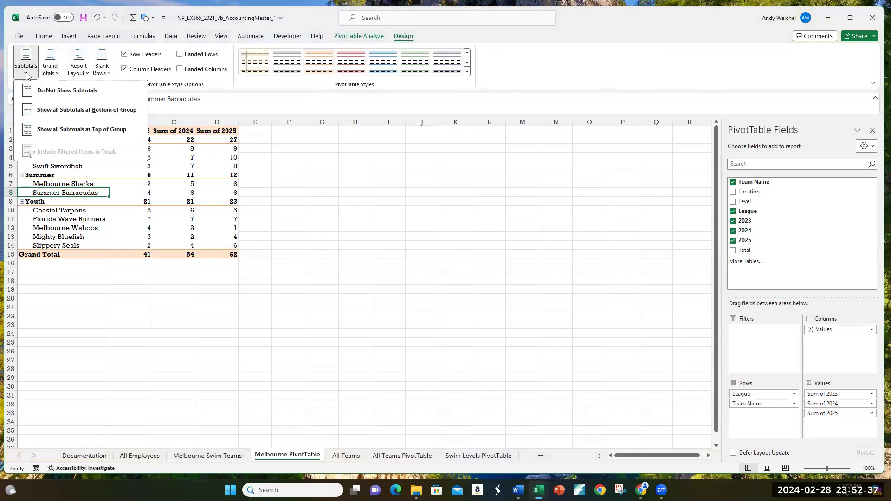
pyautogui.click(116, 111)
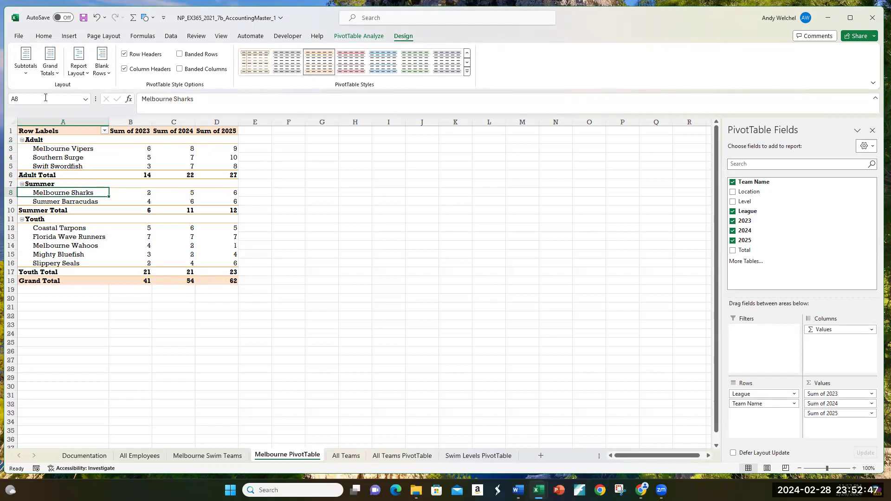
# Compare the Outline and Compact report layouts, leaving the PivotTable in Outline Form.
pyautogui.click(81, 76)
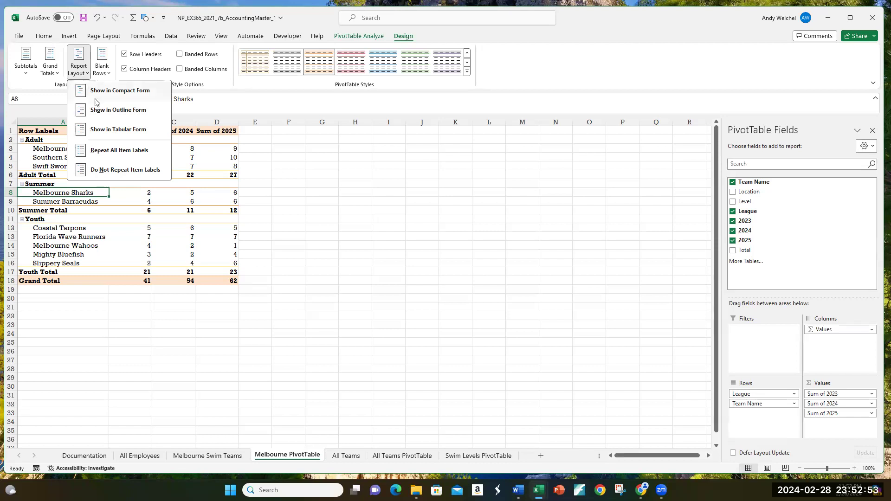
pyautogui.click(113, 112)
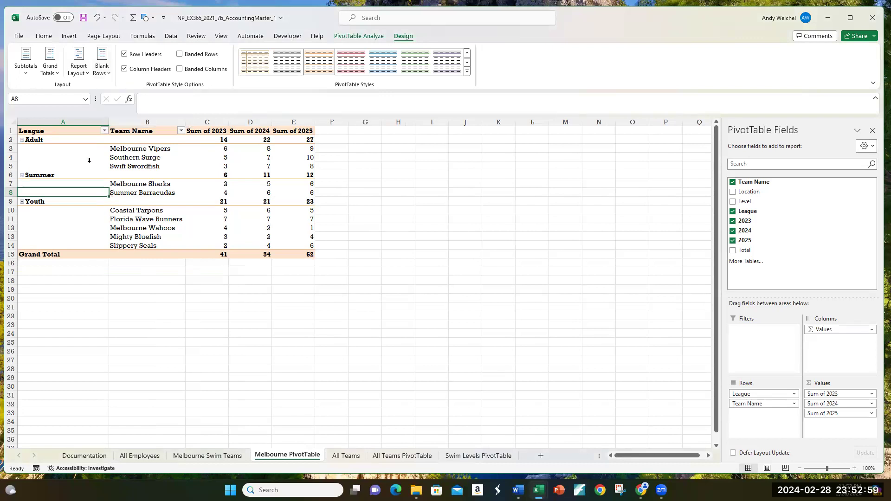
pyautogui.click(100, 77)
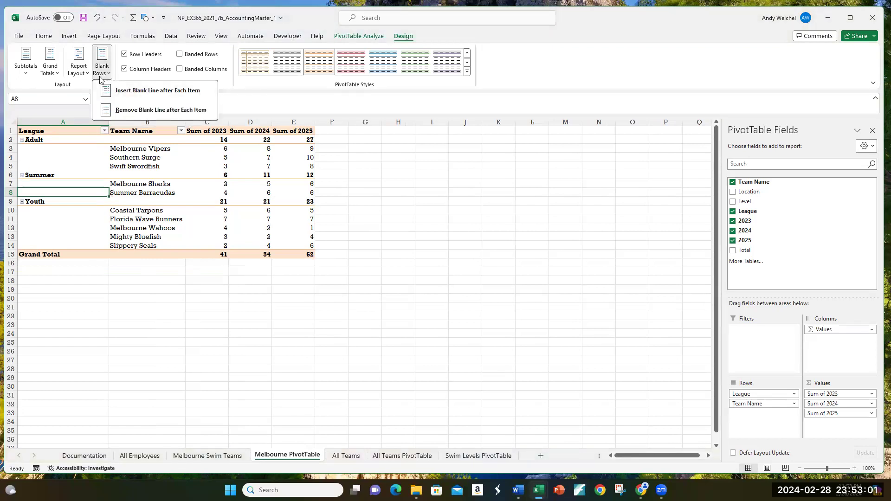
pyautogui.click(80, 67)
pyautogui.click(98, 91)
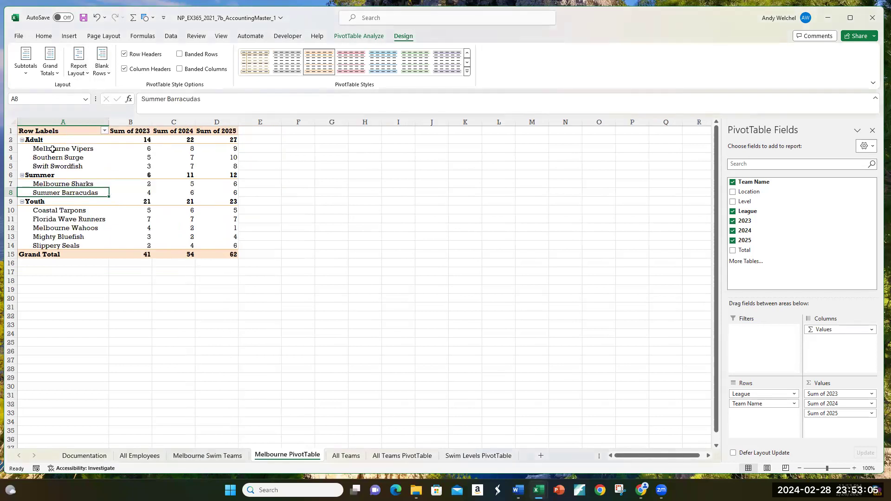
pyautogui.click(83, 73)
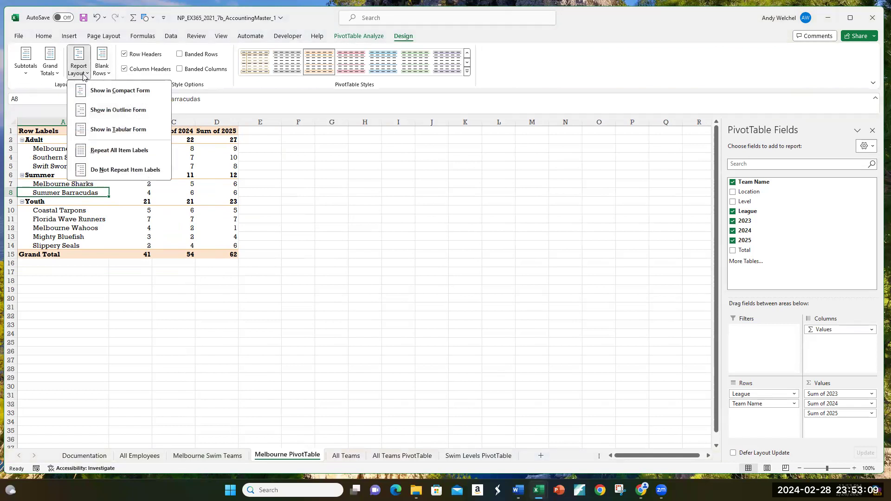
pyautogui.click(103, 114)
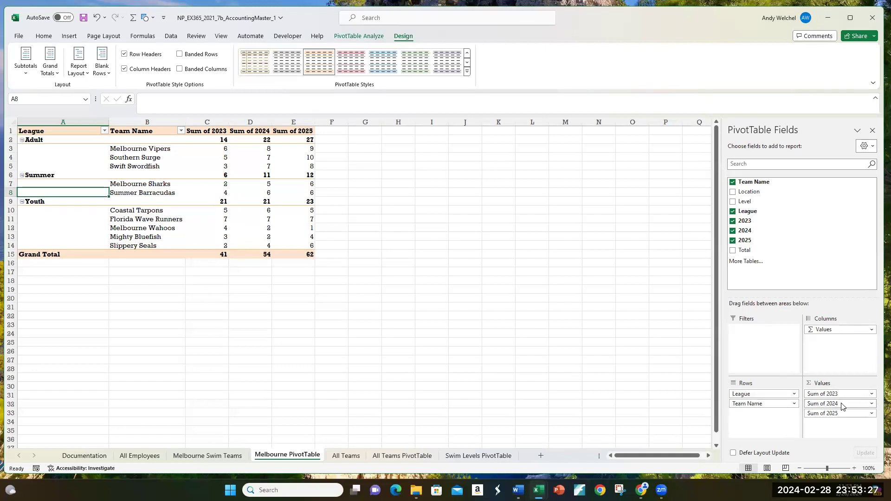
# Examine the Sum of 2023 column and its values for the Adult league teams.
pyautogui.click(199, 134)
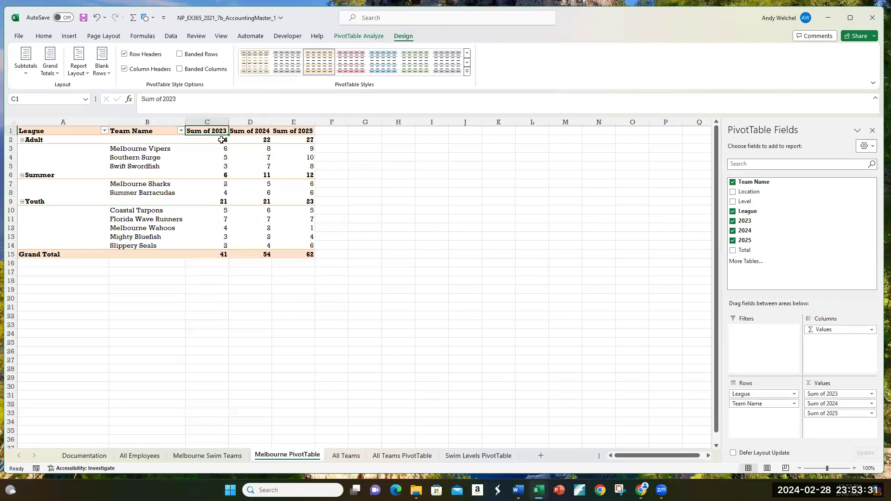
pyautogui.moveTo(221, 140)
pyautogui.click(222, 166)
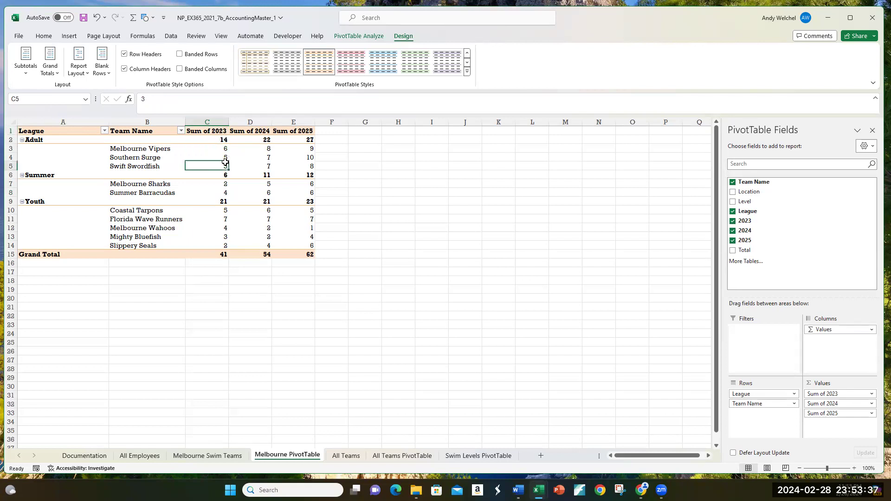
pyautogui.click(120, 159)
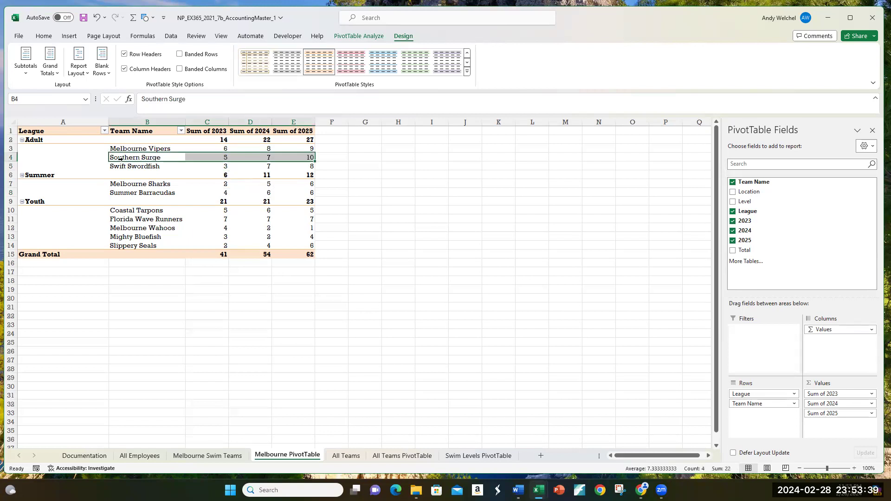
pyautogui.click(210, 159)
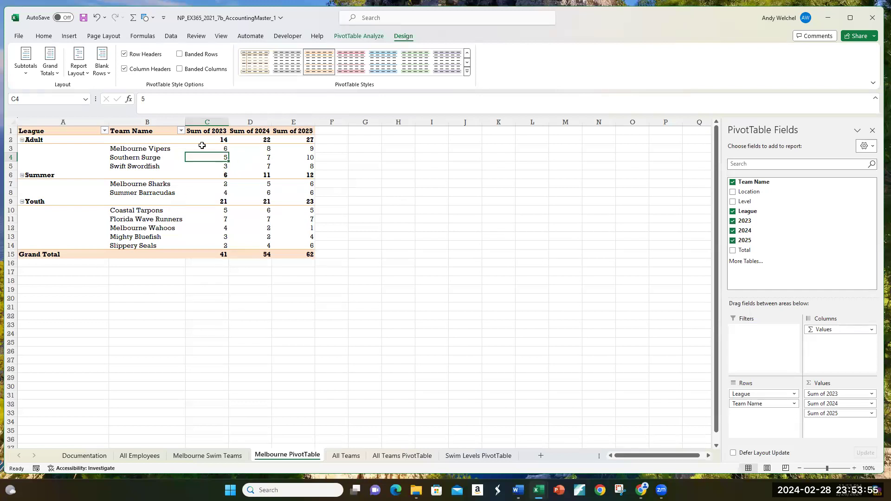
# Give the Sum of 2023 value field the custom name 2023 Wins.
pyautogui.click(207, 131)
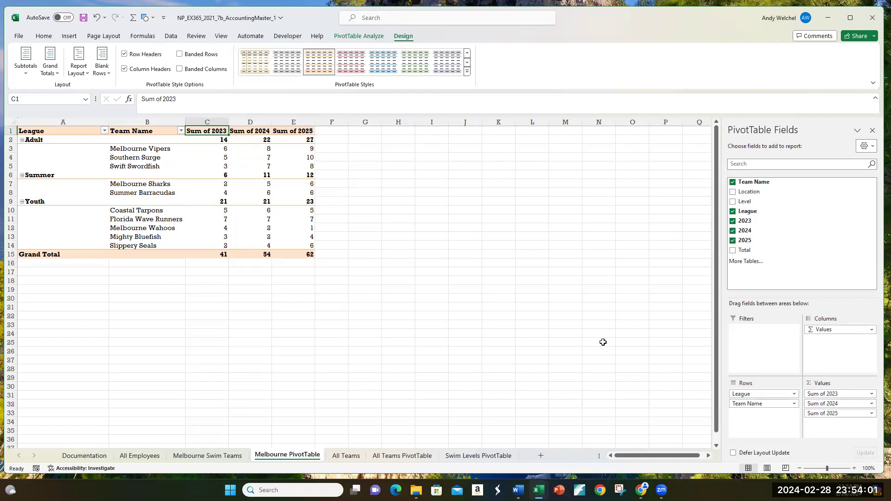
pyautogui.click(873, 394)
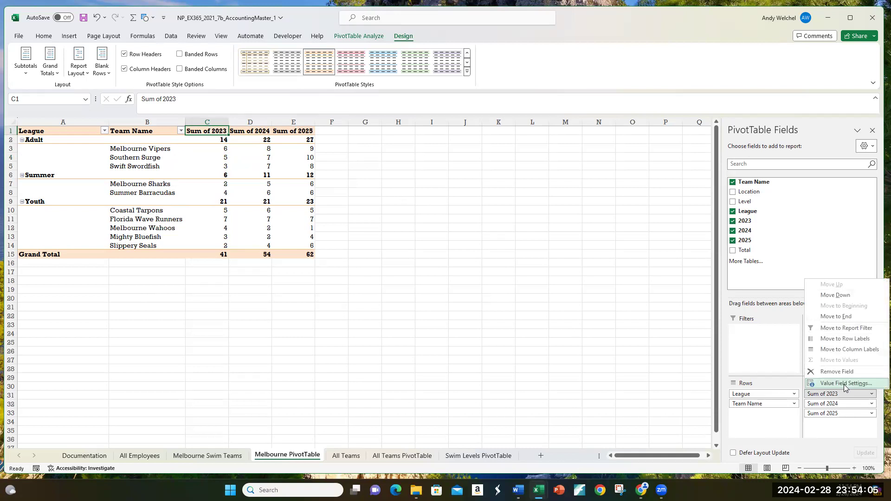
pyautogui.click(845, 384)
pyautogui.click(283, 273)
pyautogui.press('BackSpace')
pyautogui.press('BackSpace')
pyautogui.press('BackSpace')
pyautogui.press('BackSpace')
pyautogui.press('BackSpace')
pyautogui.press('BackSpace')
pyautogui.press('BackSpace')
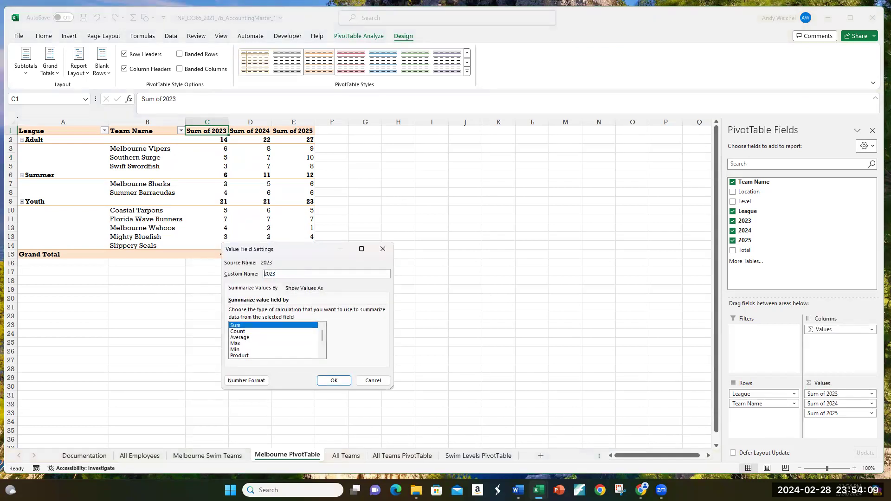
pyautogui.write('Wins')
# Apply the Number format with 0 decimal places to the 2023 Wins field and accept its field settings.
pyautogui.click(240, 382)
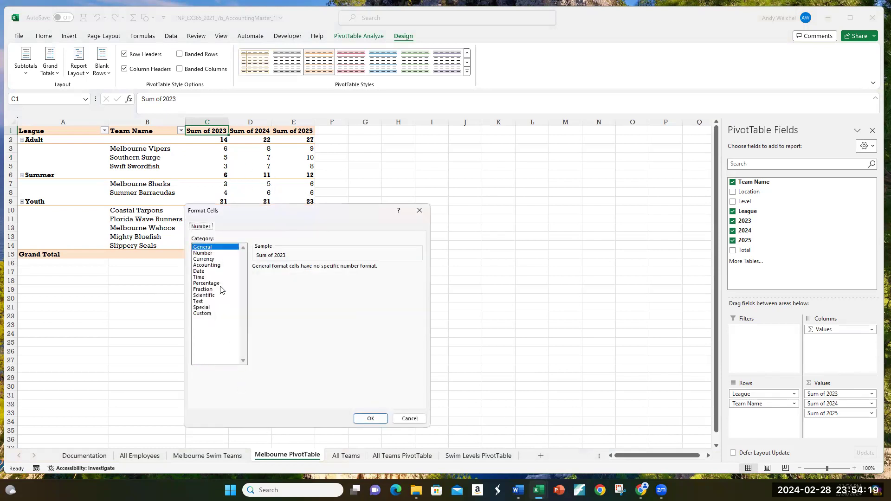
pyautogui.click(210, 253)
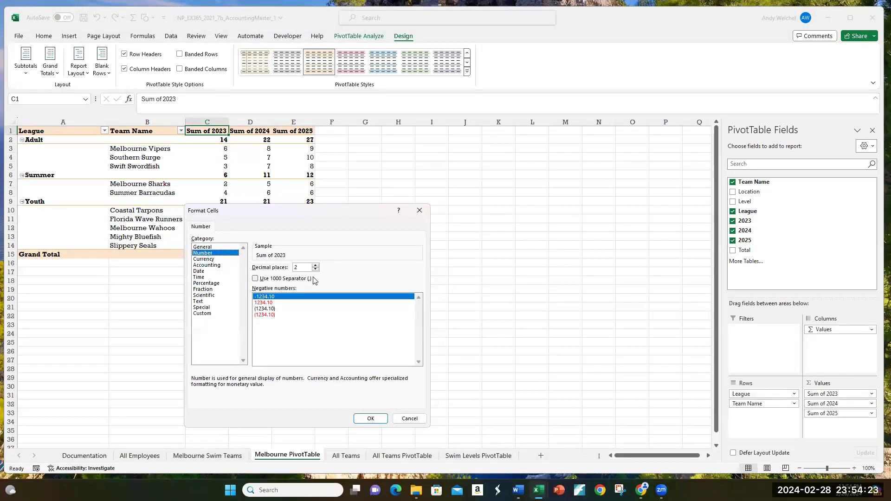
pyautogui.click(316, 269)
pyautogui.click(316, 269)
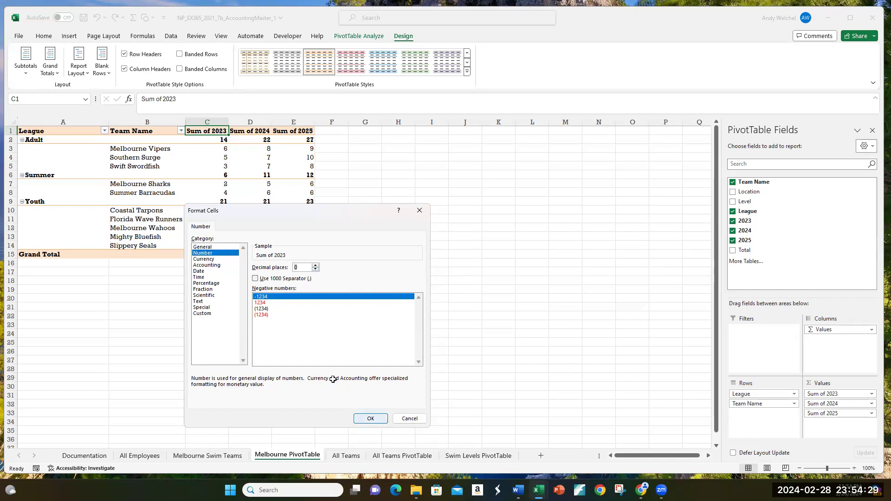
pyautogui.click(372, 419)
pyautogui.click(334, 380)
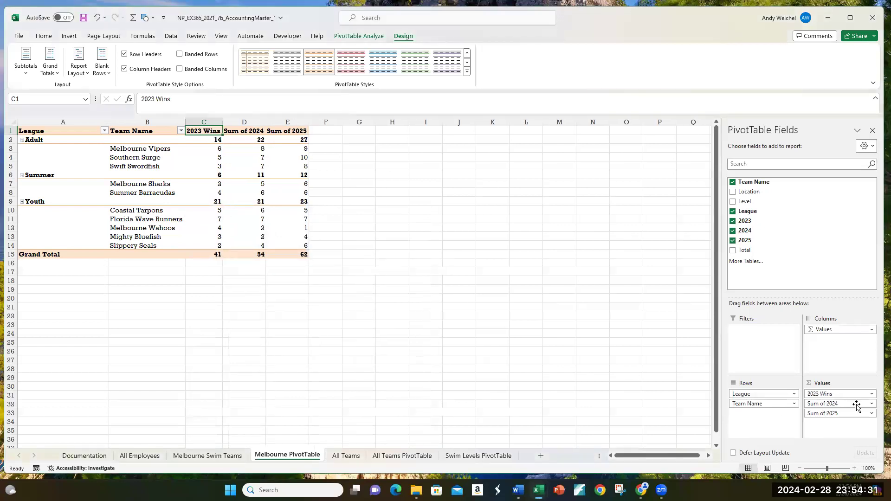
# Give the Sum of 2024 value field the custom name 2024 Wins.
pyautogui.click(873, 407)
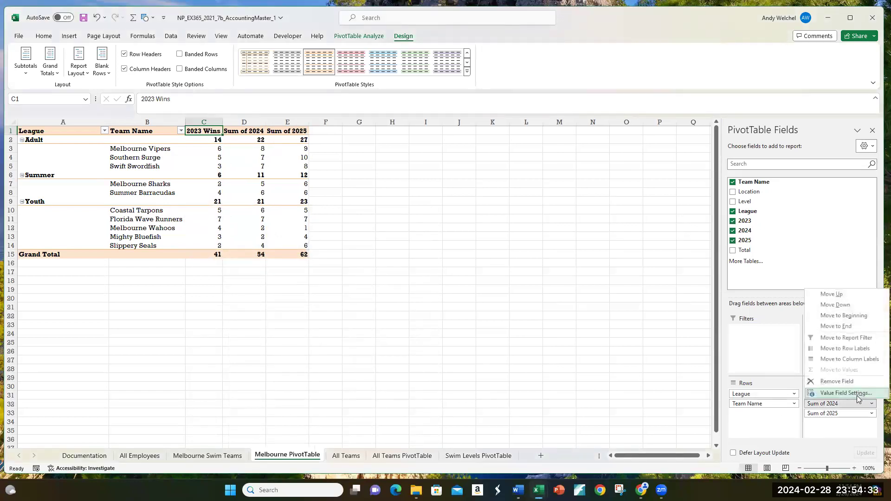
pyautogui.click(831, 394)
pyautogui.click(299, 273)
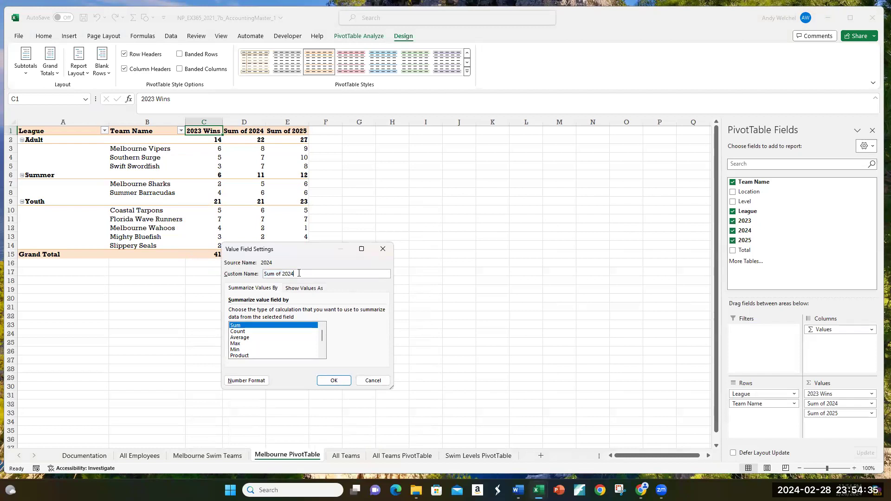
pyautogui.write('Wins')
pyautogui.press('BackSpace')
pyautogui.press('BackSpace')
pyautogui.press('BackSpace')
pyautogui.press('BackSpace')
pyautogui.press('BackSpace')
pyautogui.press('BackSpace')
pyautogui.press('BackSpace')
# Apply the Number format with 0 decimal places to the 2024 Wins field and accept its field settings.
pyautogui.click(246, 381)
pyautogui.click(214, 254)
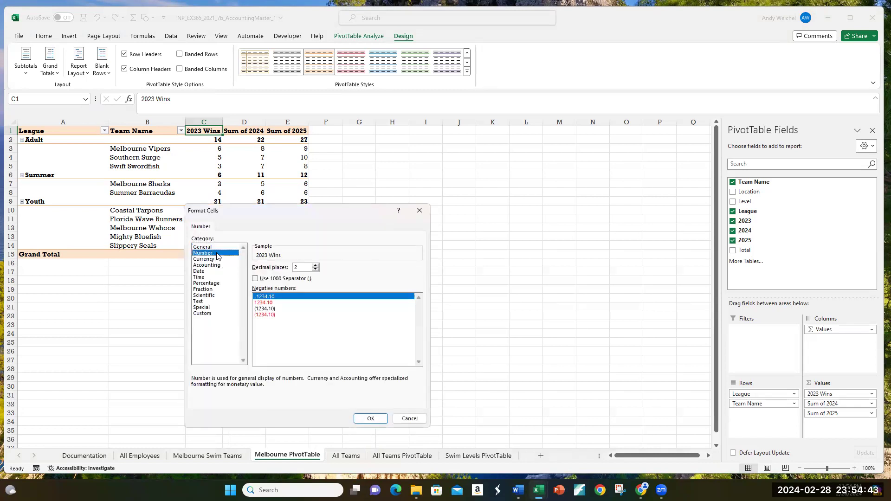
pyautogui.click(315, 269)
pyautogui.click(316, 270)
pyautogui.click(371, 419)
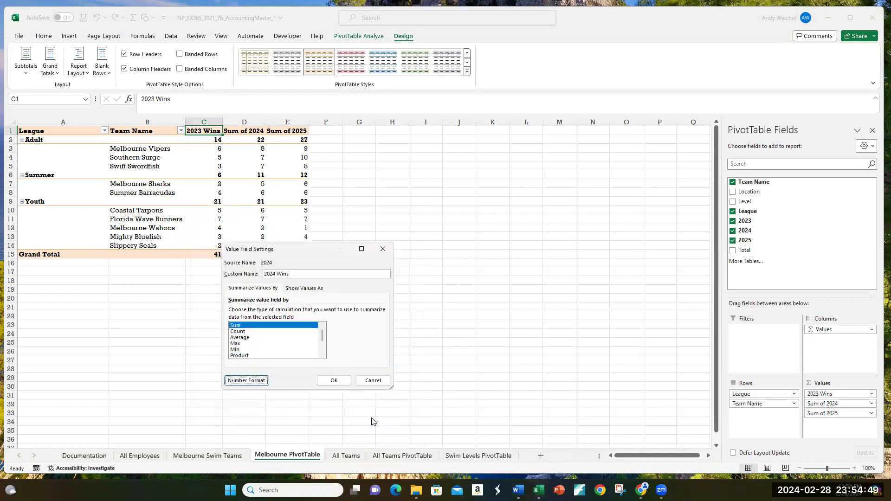
pyautogui.click(335, 381)
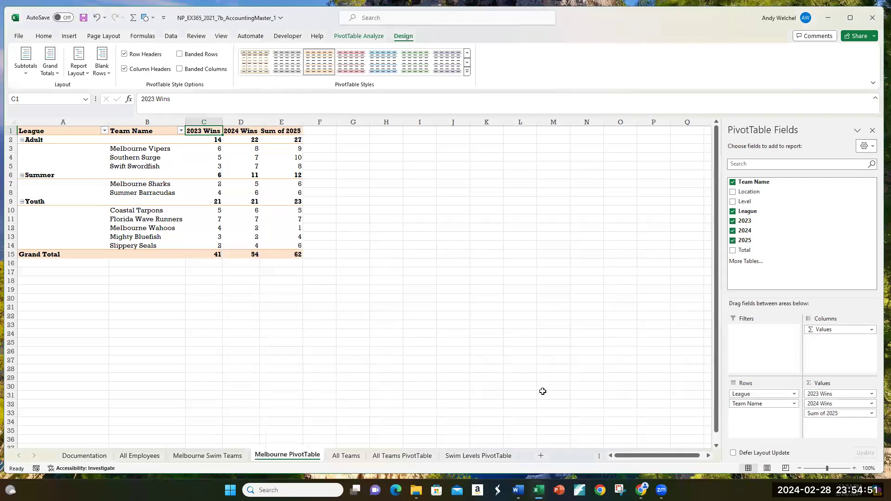
# Give the Sum of 2025 value field the custom name 2025 Wins.
pyautogui.click(872, 414)
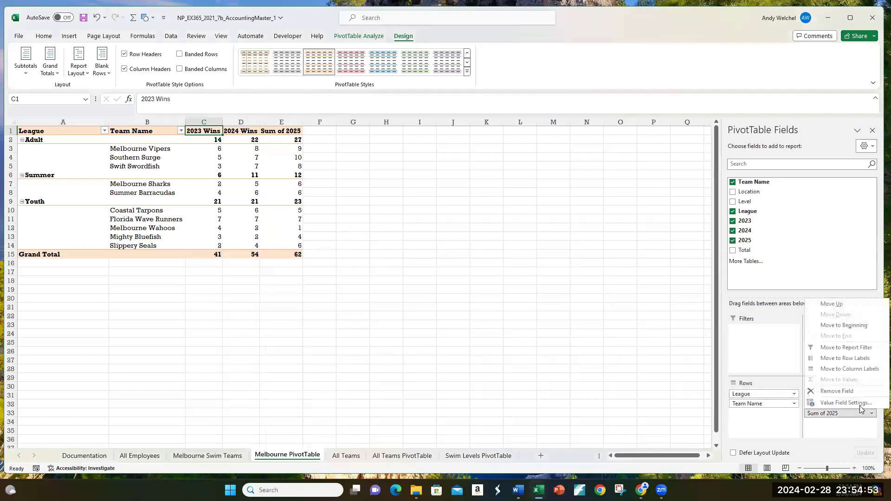
pyautogui.click(846, 403)
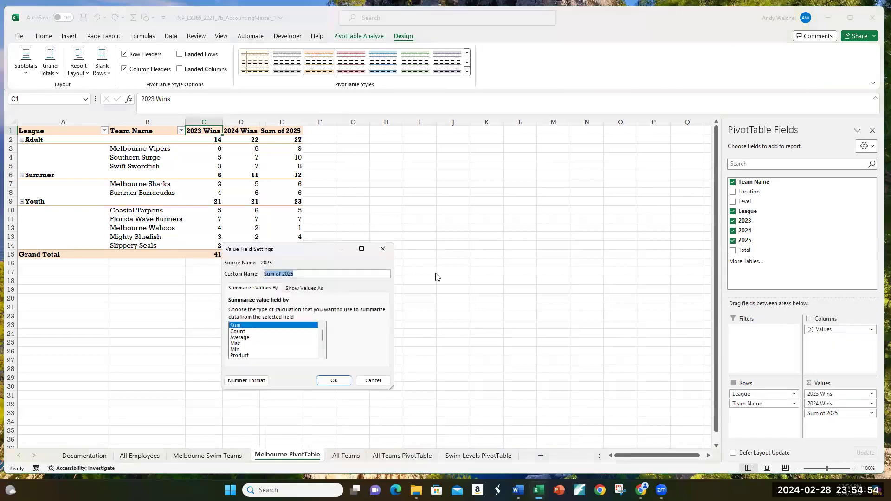
pyautogui.click(281, 274)
pyautogui.press('Delete')
pyautogui.press('BackSpace')
pyautogui.press('BackSpace')
pyautogui.press('BackSpace')
pyautogui.press('BackSpace')
pyautogui.press('BackSpace')
pyautogui.press('BackSpace')
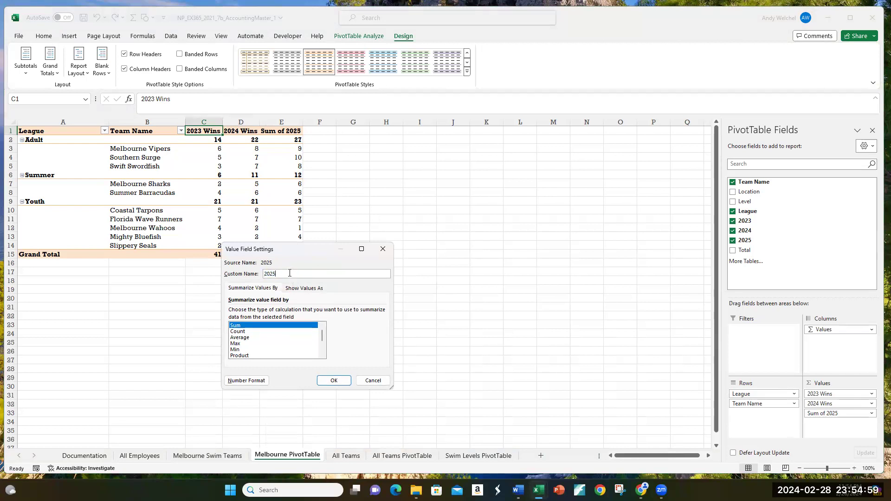
pyautogui.write('Wins')
# Apply the Number format with 0 decimal places to the 2025 Wins field and accept its field settings.
pyautogui.click(246, 380)
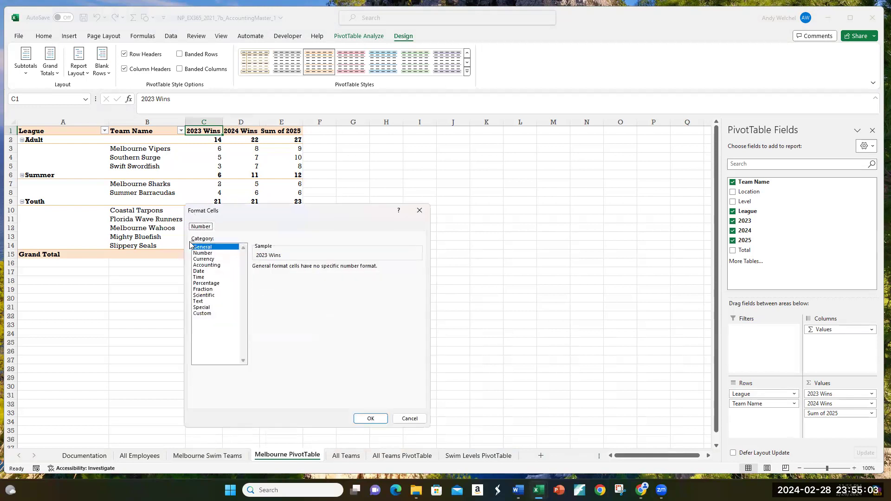
pyautogui.click(203, 253)
pyautogui.click(317, 270)
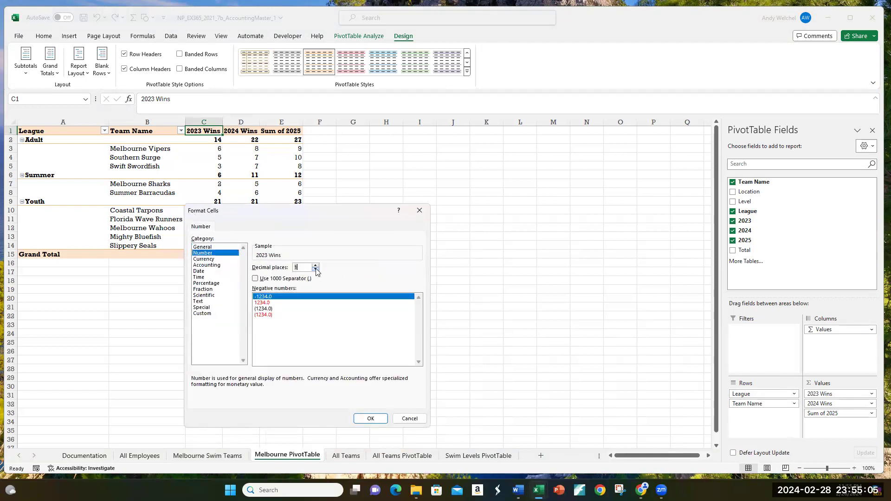
pyautogui.click(370, 418)
pyautogui.click(334, 380)
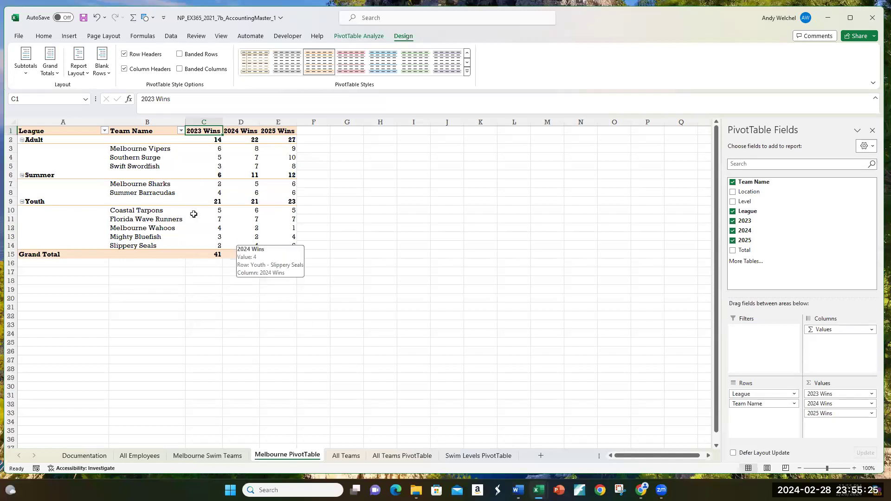
# Examine the team records and the Team Name and Location columns on the All Teams sheet.
pyautogui.click(348, 455)
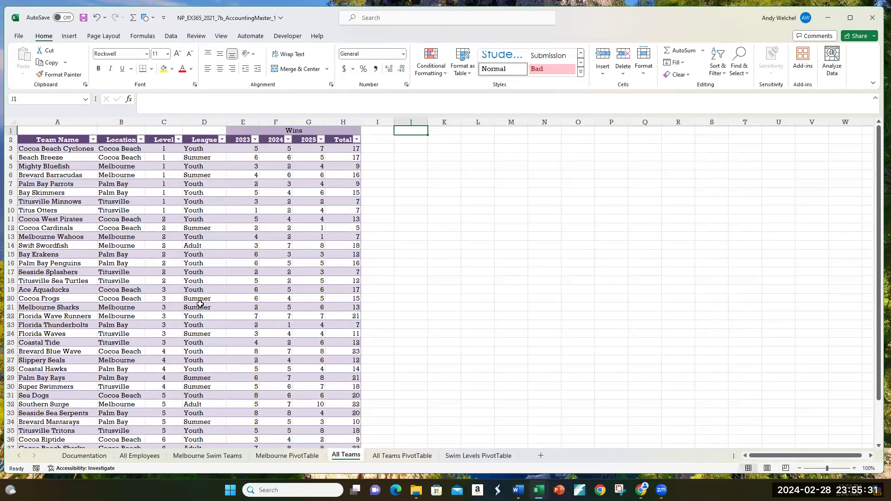
pyautogui.moveTo(55, 211); pyautogui.dragTo(59, 378)
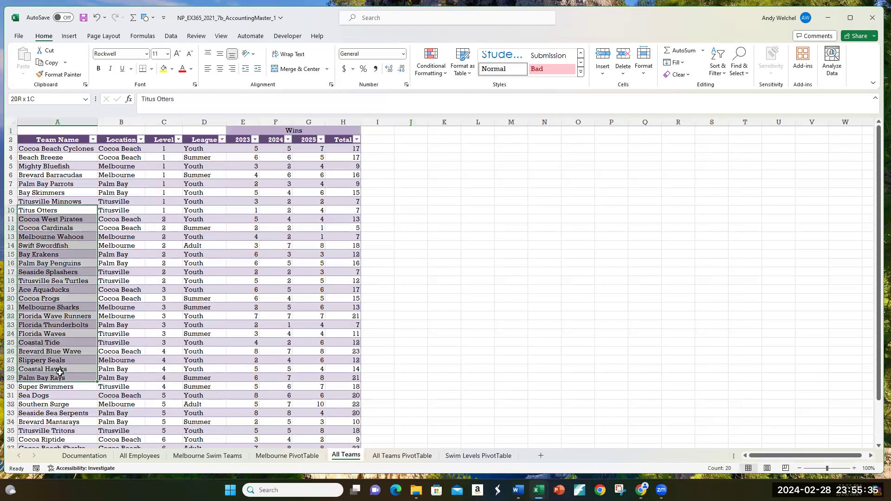
pyautogui.click(54, 229)
pyautogui.moveTo(44, 194); pyautogui.dragTo(329, 199)
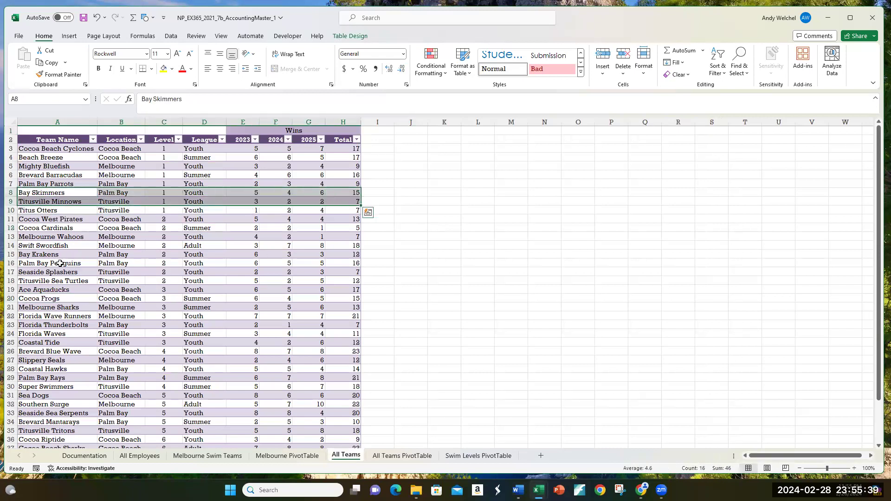
pyautogui.moveTo(56, 274); pyautogui.dragTo(344, 272)
pyautogui.click(68, 139)
pyautogui.click(132, 139)
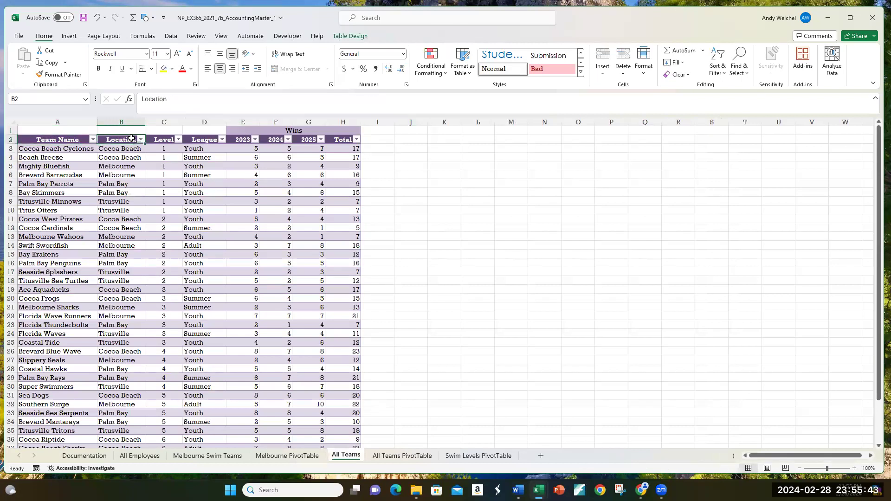
# Set the Brevard Blue Wave team's 2023 wins to 10 on the All Teams sheet.
pyautogui.click(157, 138)
pyautogui.click(208, 140)
pyautogui.click(248, 141)
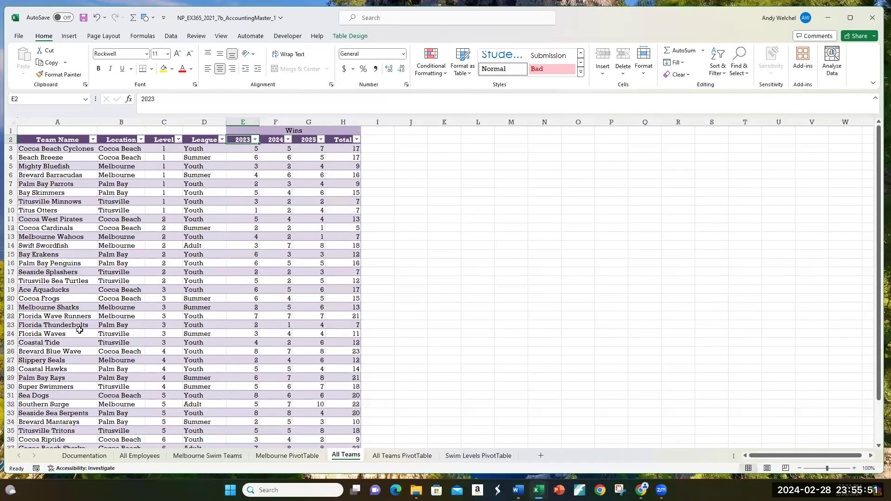
pyautogui.click(43, 352)
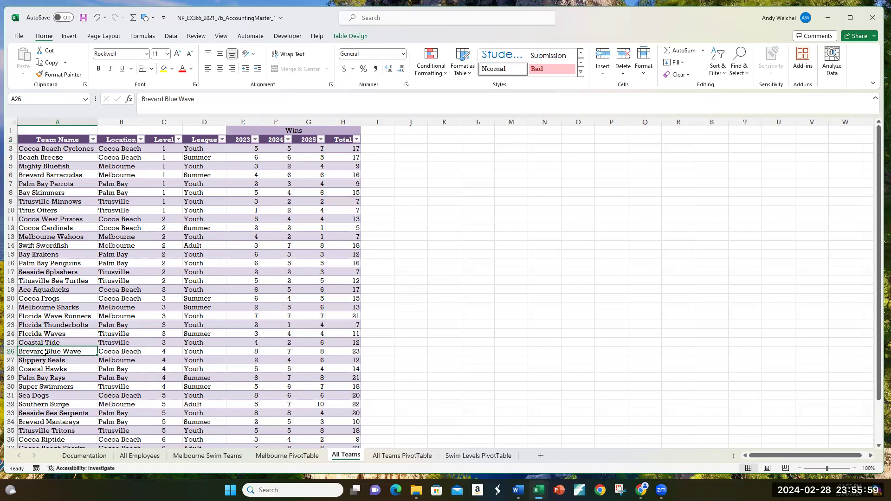
pyautogui.press('Right')
pyautogui.press('Right')
pyautogui.press('Right')
pyautogui.press('Right')
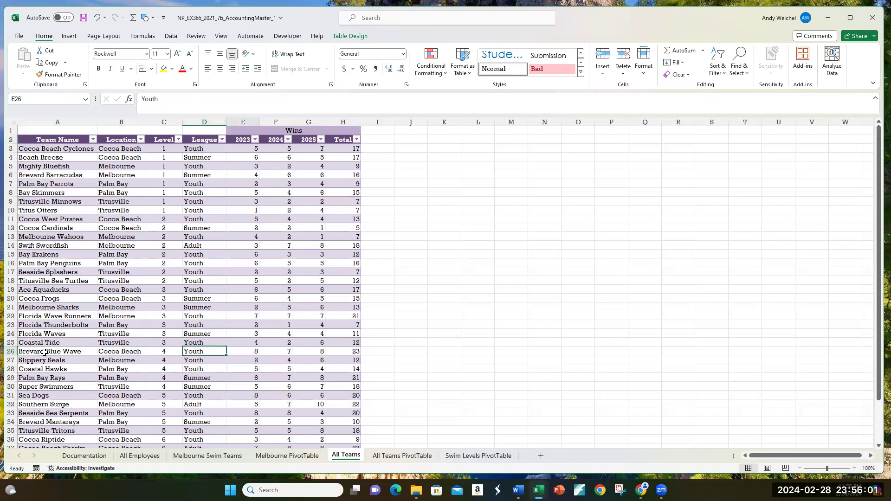
pyautogui.write('10')
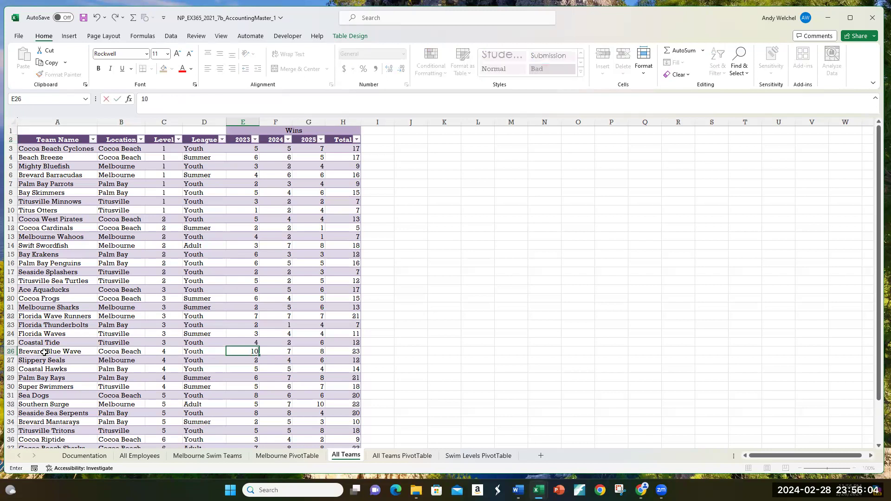
pyautogui.press('Return')
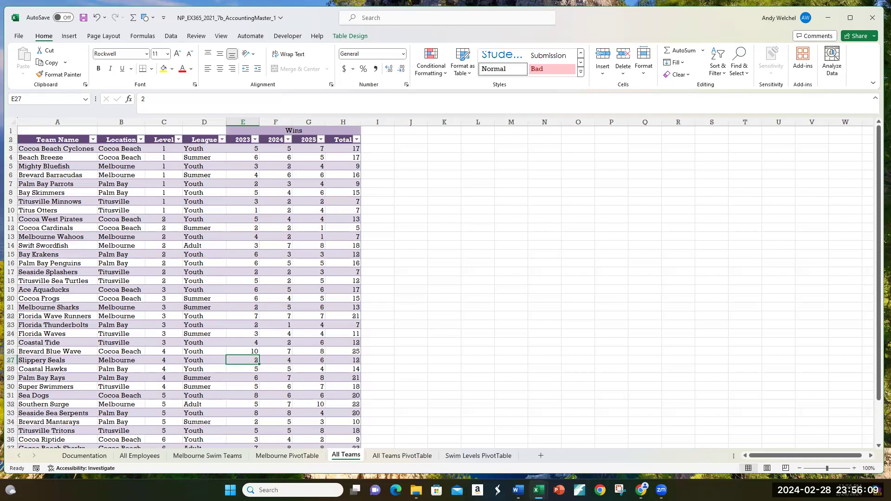
# Compare Brevard Blue Wave's 2023 wins on the All Teams sheet with its entry in the All Teams PivotTable.
pyautogui.click(391, 457)
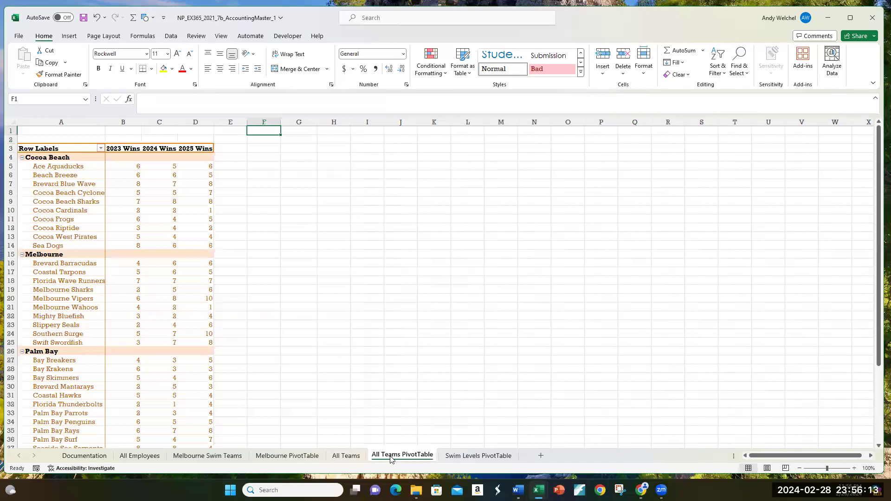
pyautogui.click(346, 456)
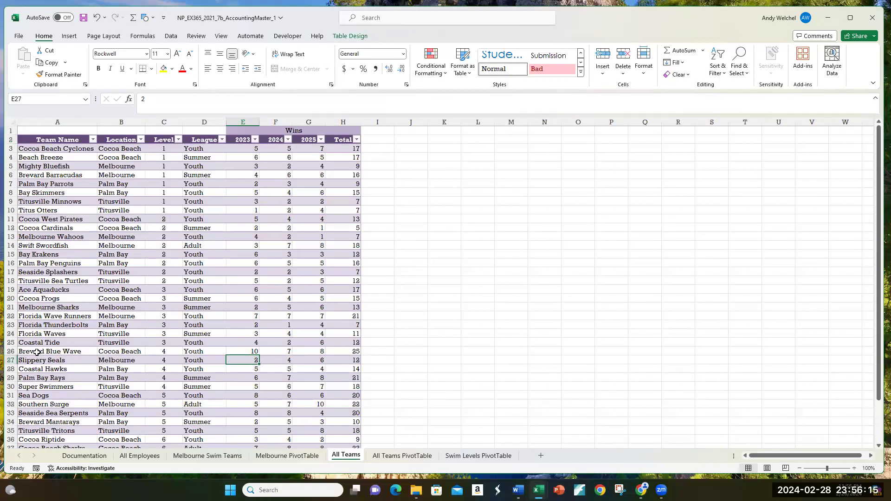
pyautogui.click(249, 351)
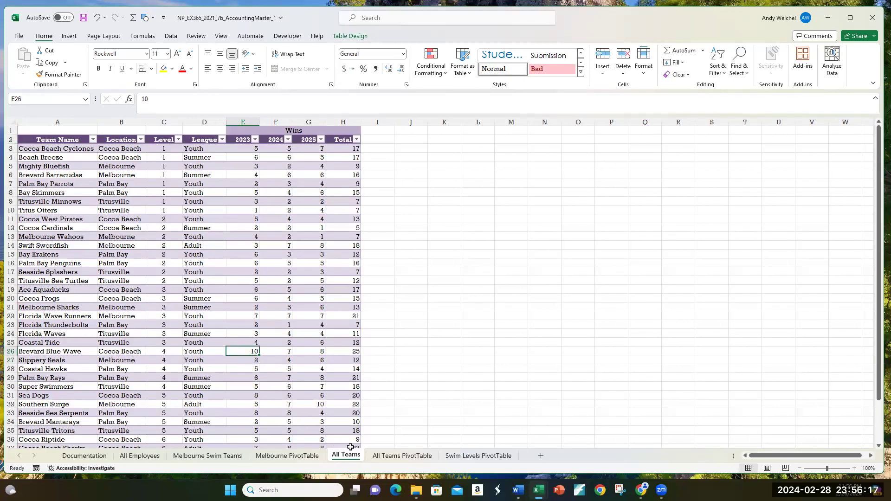
pyautogui.click(399, 456)
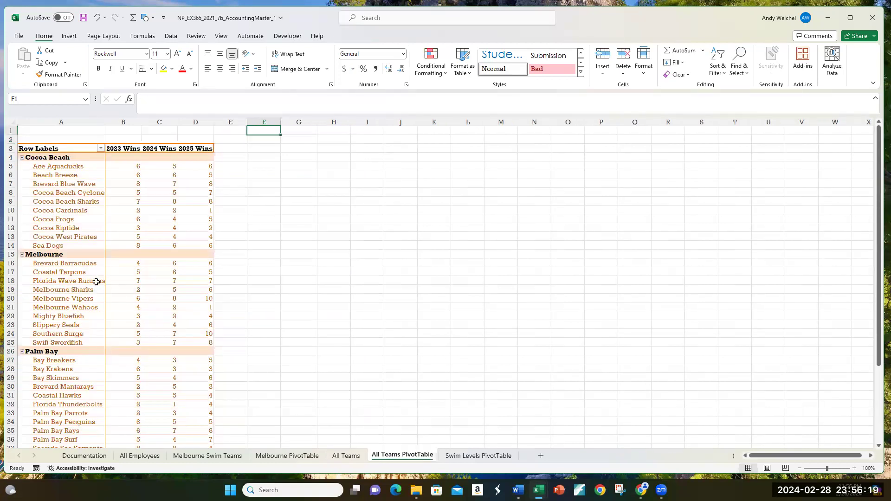
pyautogui.click(134, 186)
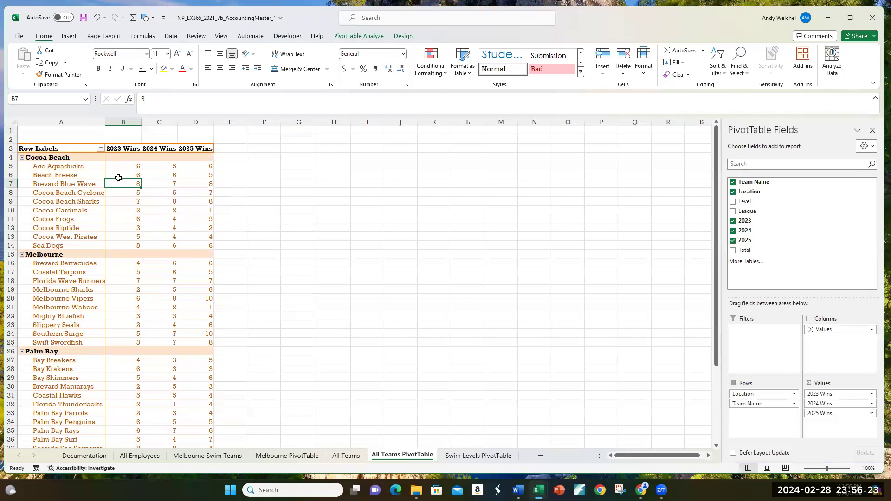
pyautogui.click(346, 455)
pyautogui.scroll(-7, 206, 275)
pyautogui.scroll(7, 206, 274)
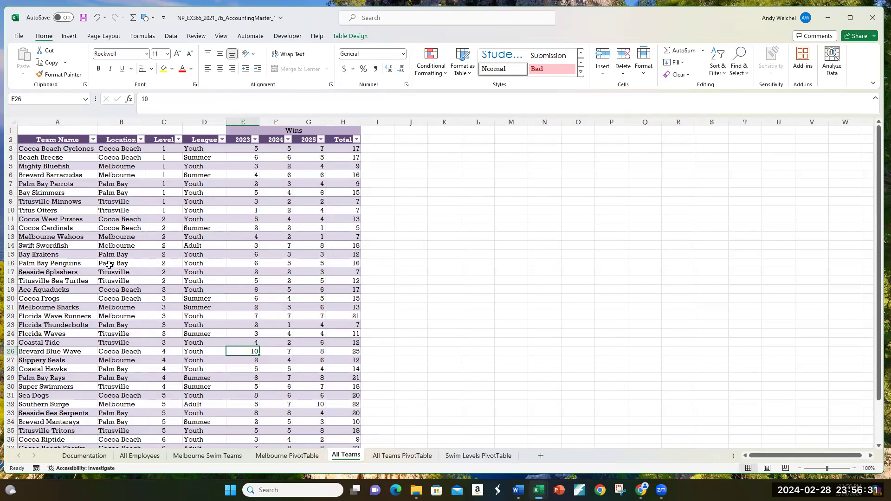
pyautogui.click(415, 458)
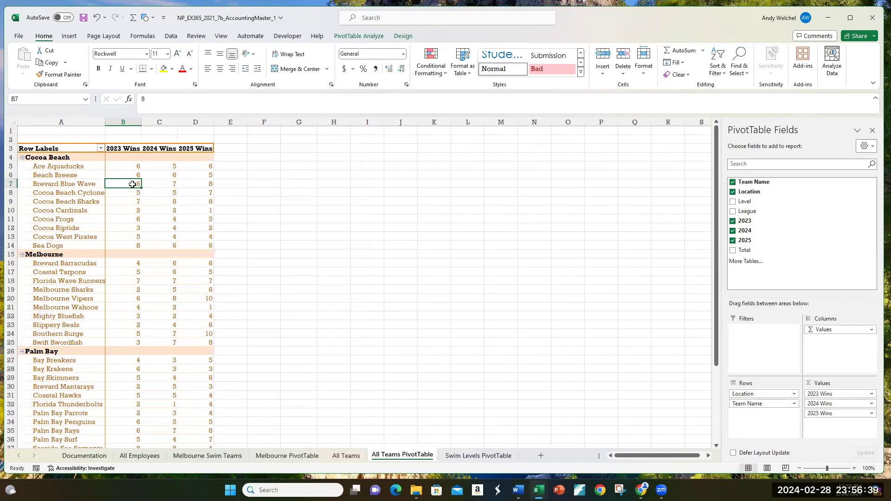
# Refresh the PivotTable on the All Teams PivotTable sheet and check Brevard Blue Wave's wins against the source data.
pyautogui.click(371, 37)
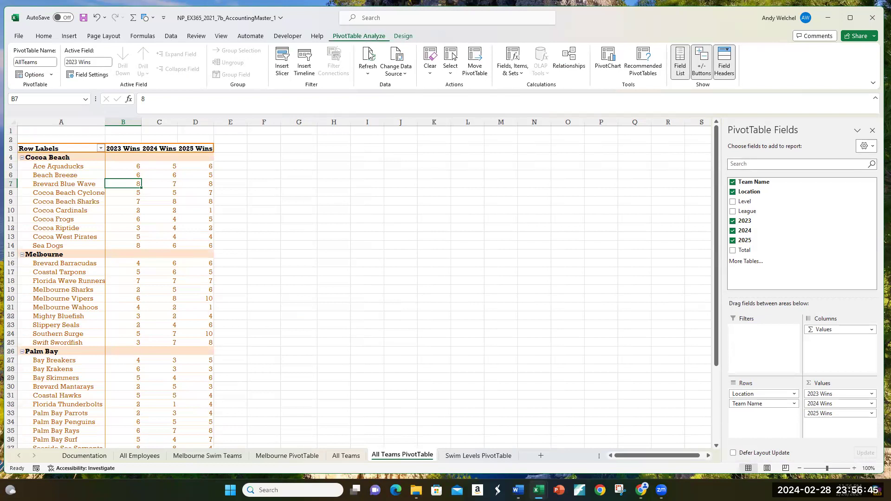
pyautogui.click(368, 71)
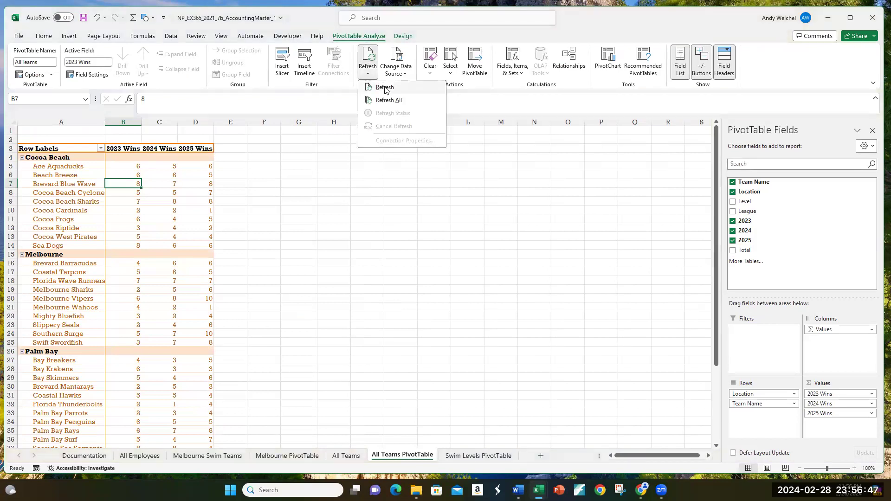
pyautogui.click(385, 88)
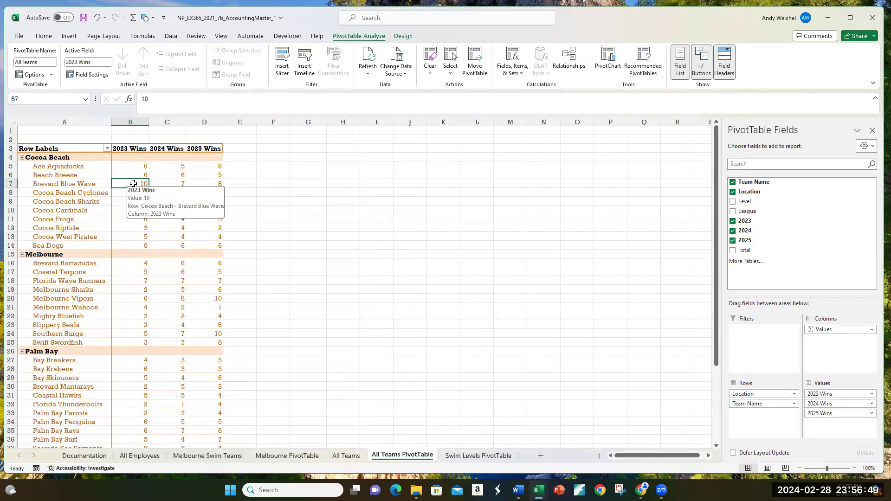
pyautogui.click(345, 456)
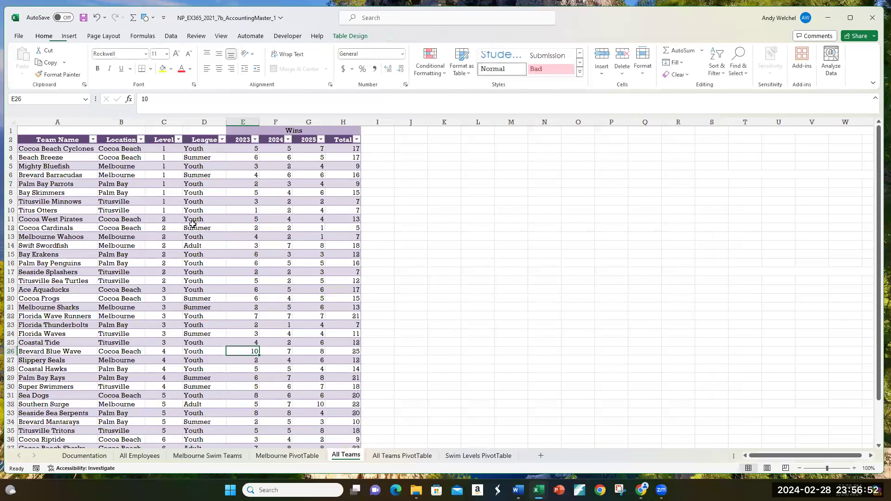
pyautogui.click(411, 456)
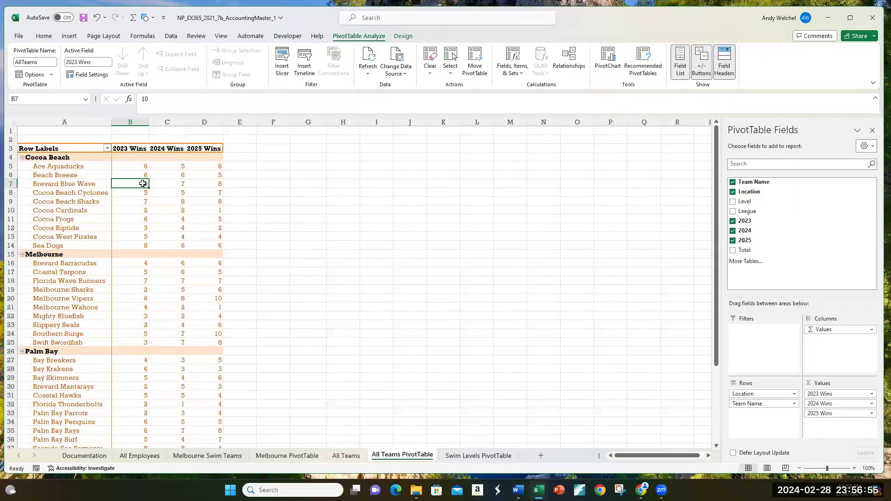
# Apply the purple style from the second row of the Medium PivotTable styles to the All Teams PivotTable.
pyautogui.moveTo(143, 183)
pyautogui.click(403, 36)
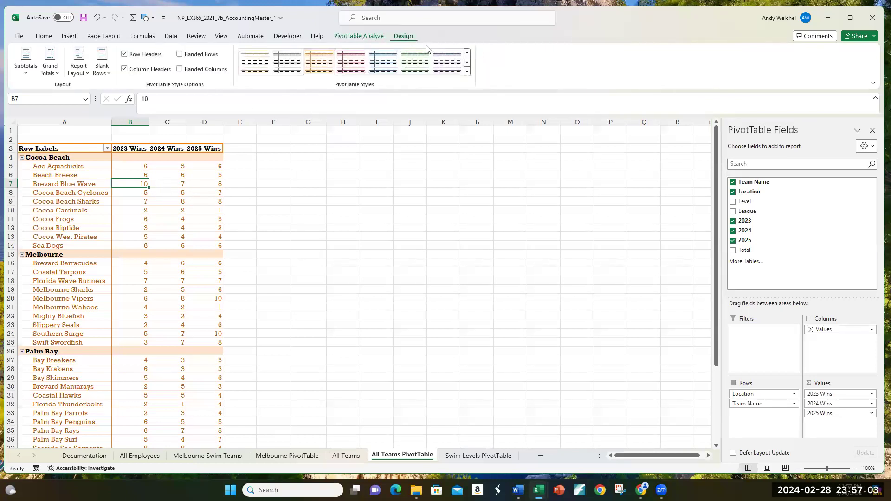
pyautogui.click(467, 72)
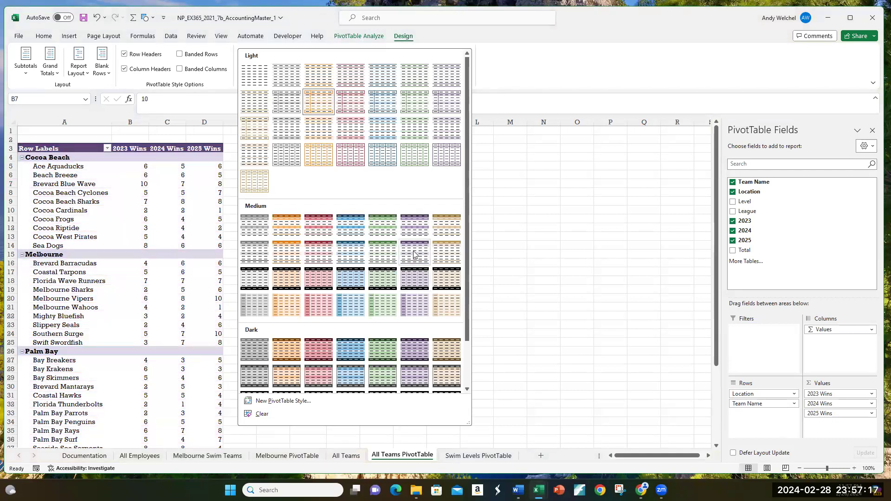
pyautogui.click(414, 253)
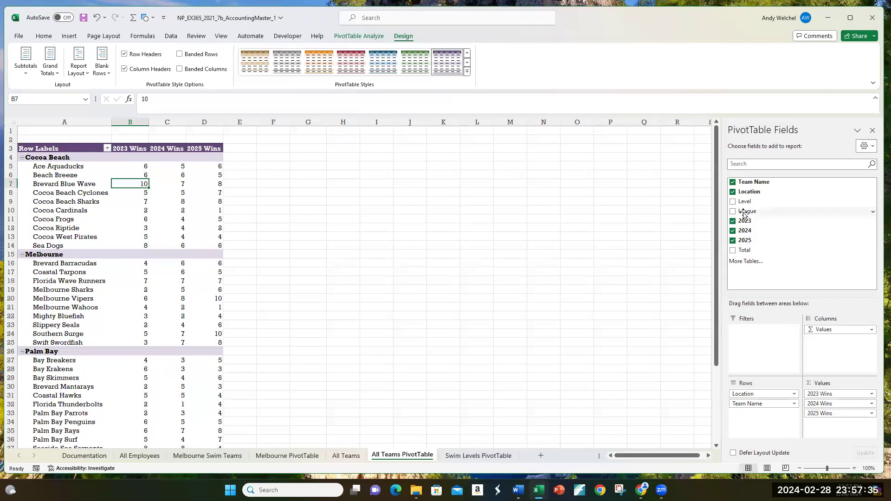
# Add the League field to the Filters area of the All Teams PivotTable.
pyautogui.moveTo(744, 211); pyautogui.dragTo(755, 338)
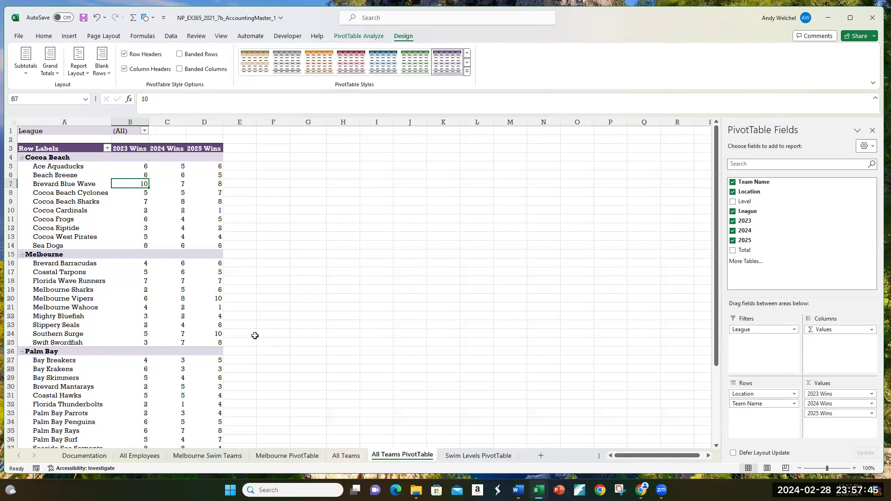
pyautogui.scroll(-7, 101, 245)
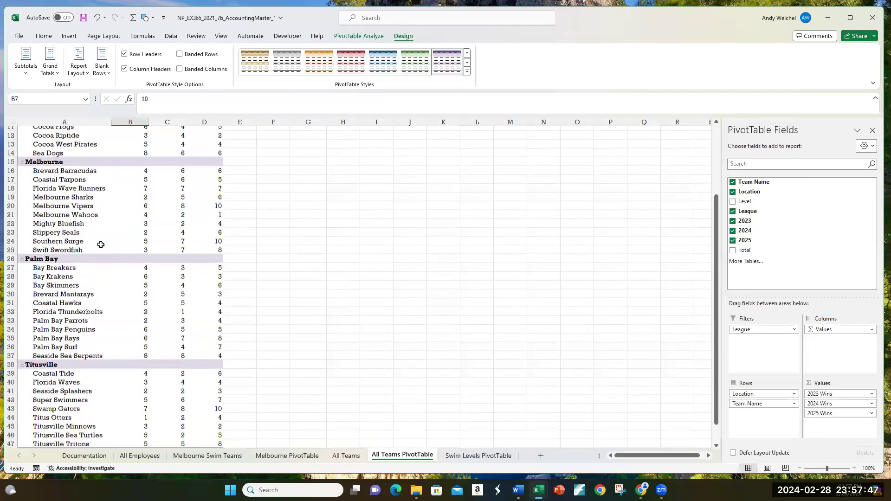
pyautogui.scroll(4, 101, 245)
pyautogui.scroll(3, 101, 245)
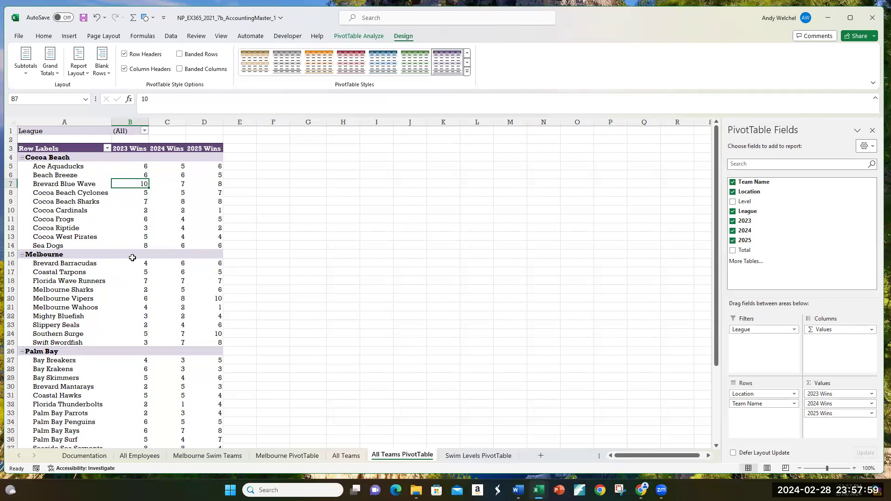
# Examine the Cocoa Beach teams in the PivotTable and the League column of the source data on the All Teams sheet.
pyautogui.click(55, 169)
pyautogui.click(58, 190)
pyautogui.click(60, 200)
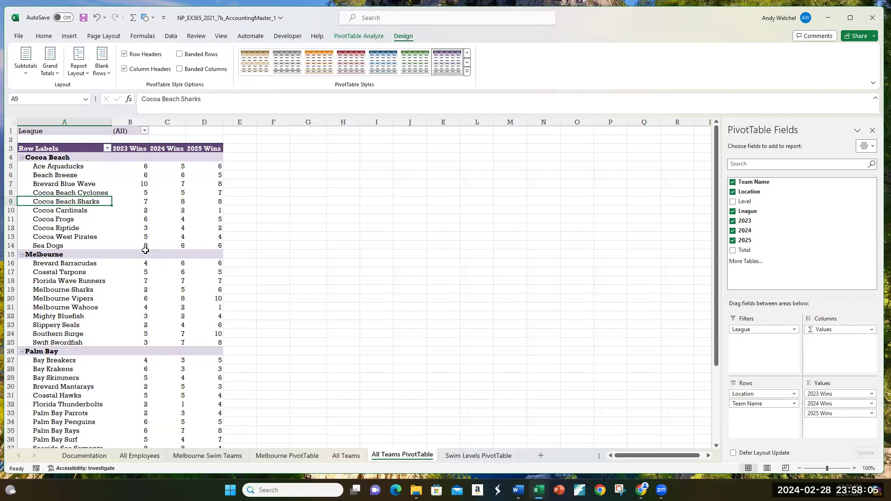
pyautogui.click(346, 456)
pyautogui.moveTo(71, 192); pyautogui.dragTo(321, 395)
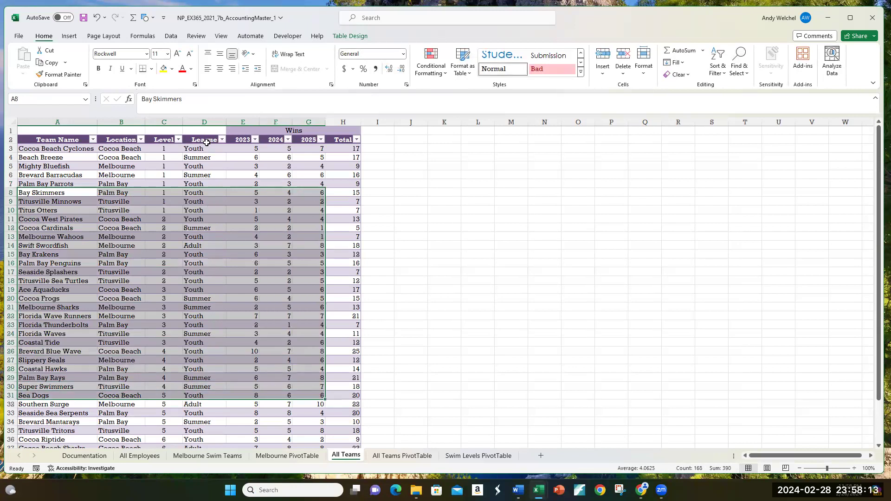
pyautogui.moveTo(207, 147); pyautogui.dragTo(221, 362)
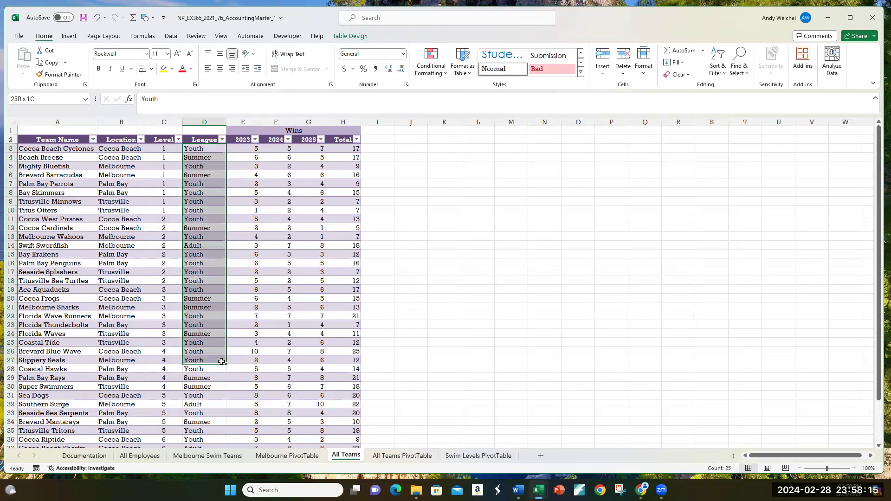
pyautogui.click(210, 212)
pyautogui.click(205, 281)
pyautogui.click(204, 316)
pyautogui.scroll(-3, 201, 370)
pyautogui.scroll(3, 200, 343)
pyautogui.click(200, 227)
pyautogui.click(200, 202)
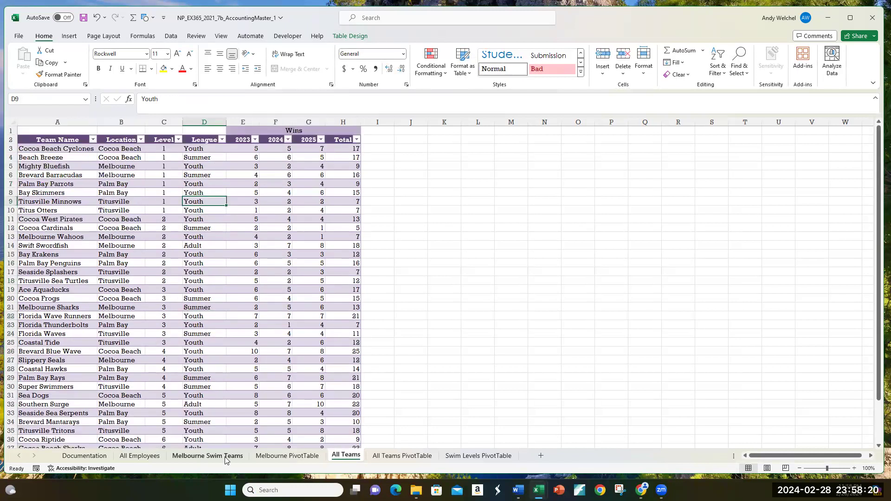
# Filter the PivotTable on the All Teams PivotTable sheet to show only the Youth league.
pyautogui.click(403, 456)
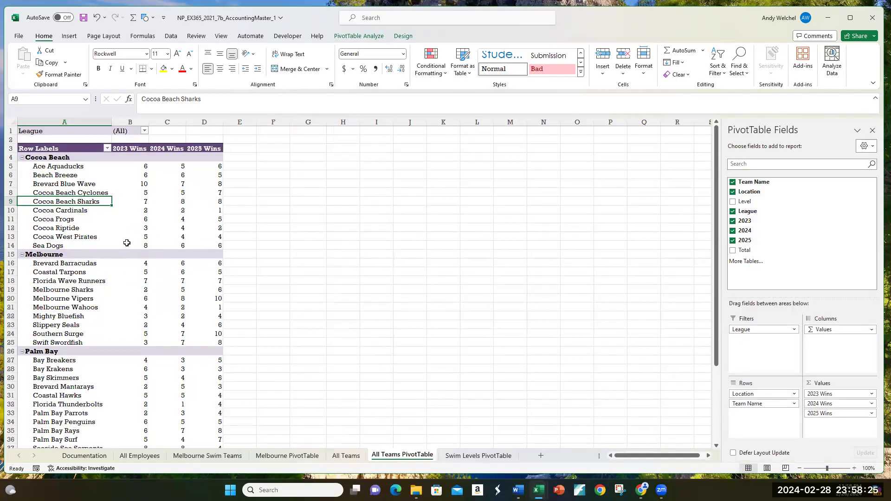
pyautogui.moveTo(127, 243)
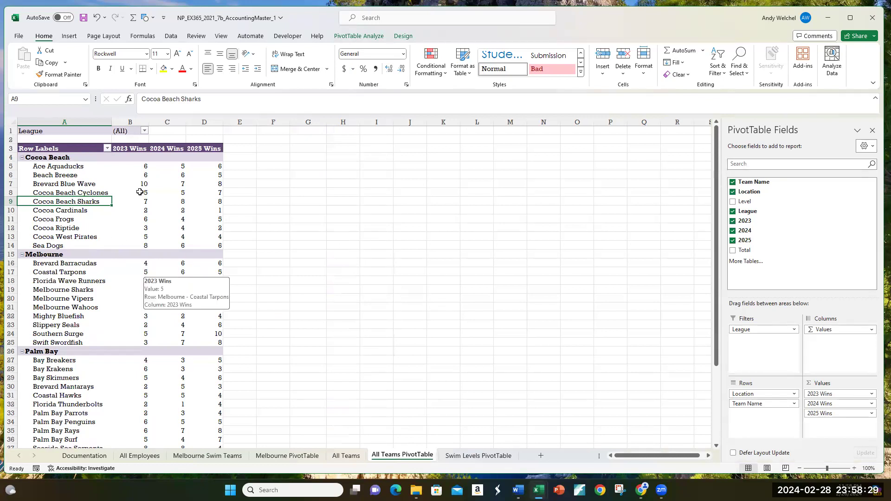
pyautogui.click(145, 132)
pyautogui.click(58, 179)
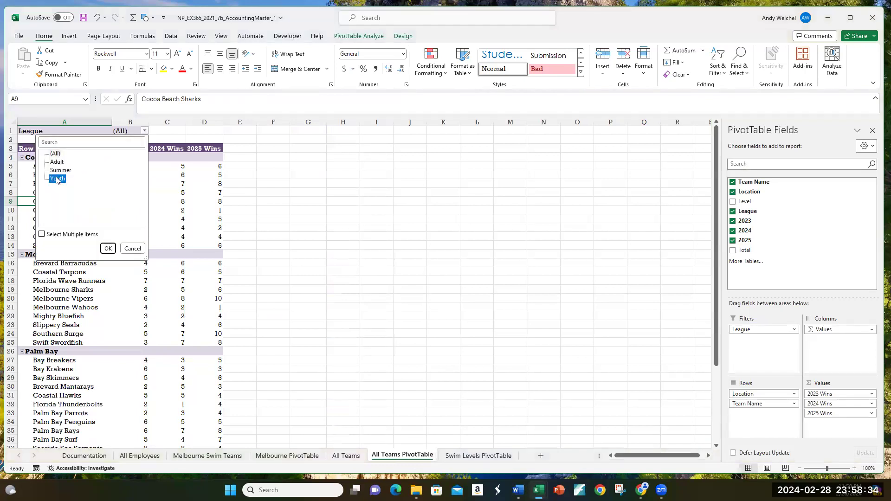
pyautogui.click(105, 248)
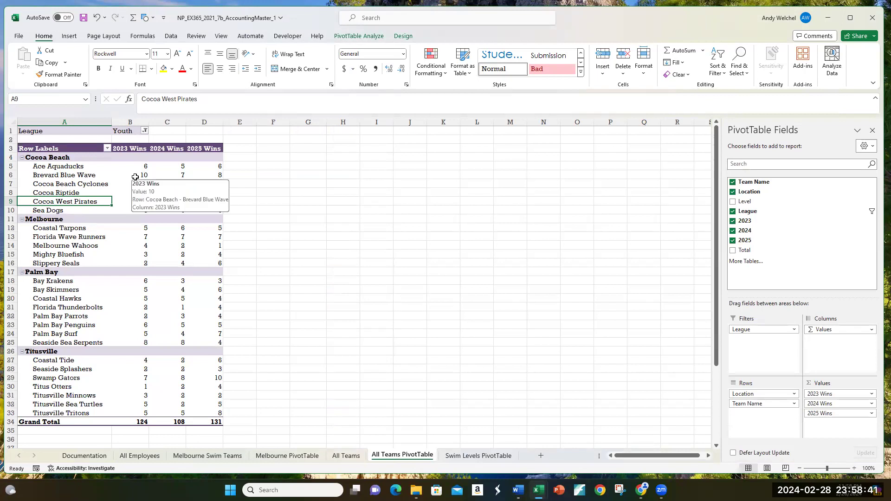
pyautogui.click(244, 150)
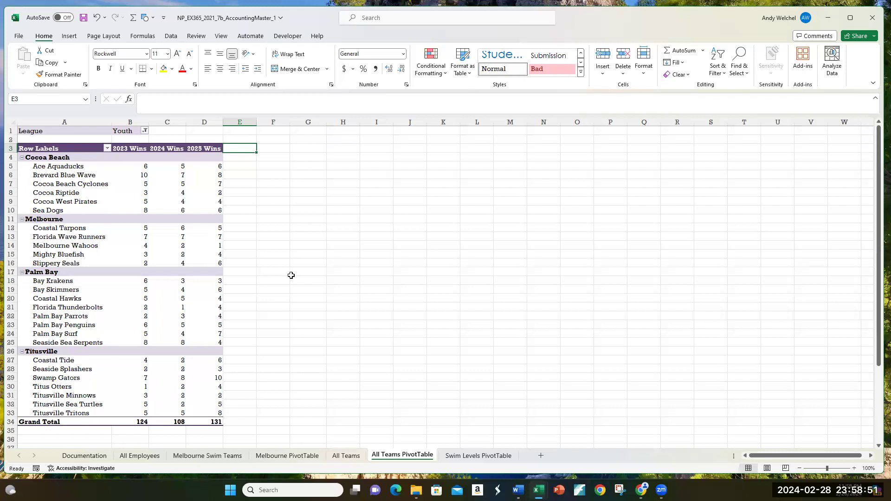
# Insert a slicer for the Level field of the All Teams PivotTable.
pyautogui.click(184, 197)
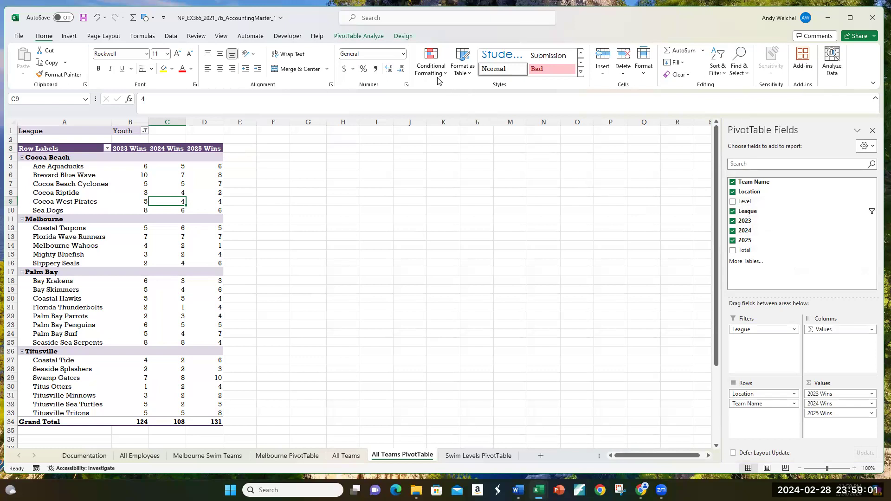
pyautogui.click(372, 38)
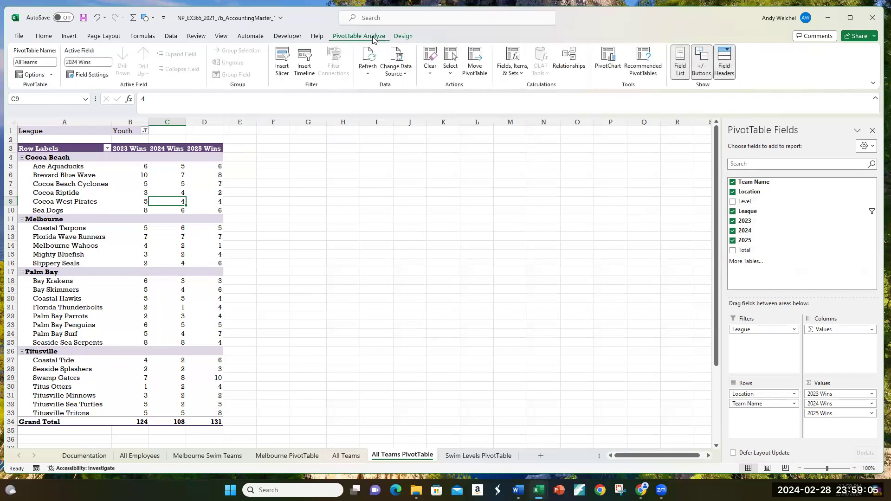
pyautogui.click(282, 58)
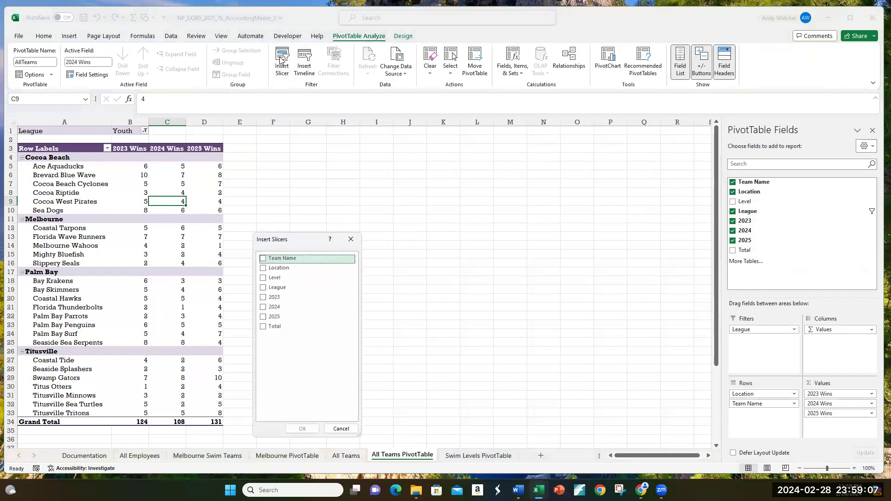
pyautogui.moveTo(298, 239); pyautogui.dragTo(276, 151)
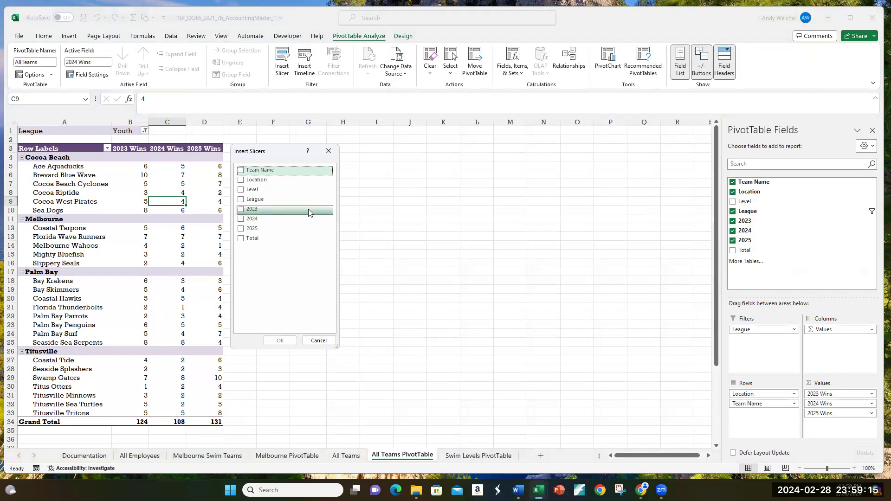
pyautogui.click(259, 190)
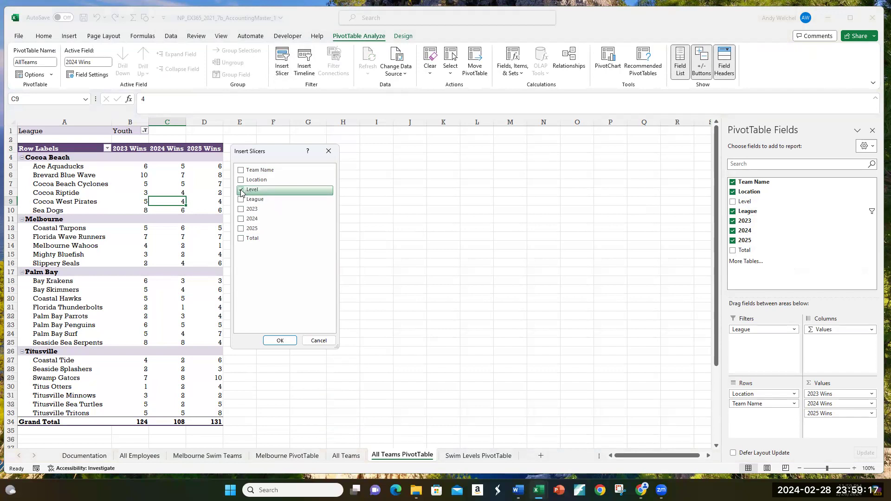
pyautogui.click(283, 341)
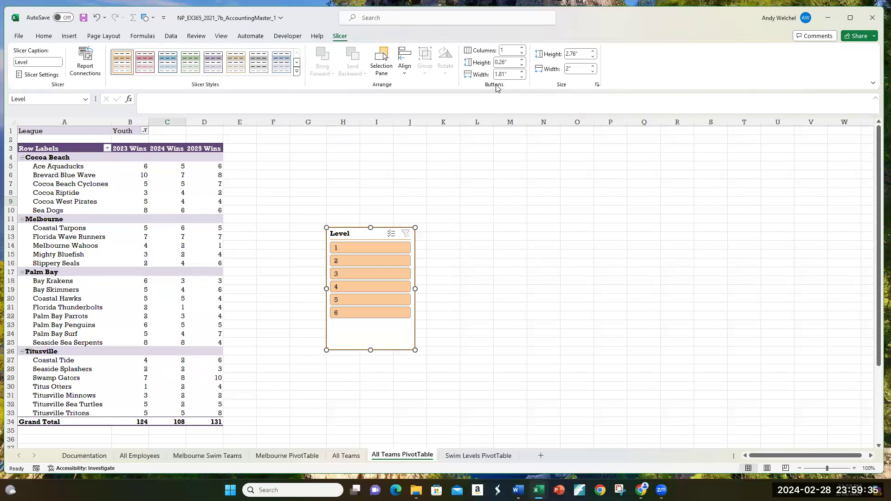
# Set the Level slicer's height to 2.3" and its width to 1.5".
pyautogui.click(576, 55)
pyautogui.click(576, 54)
pyautogui.press('BackSpace')
pyautogui.press('BackSpace')
pyautogui.press('BackSpace')
pyautogui.write('3')
pyautogui.press('Tab')
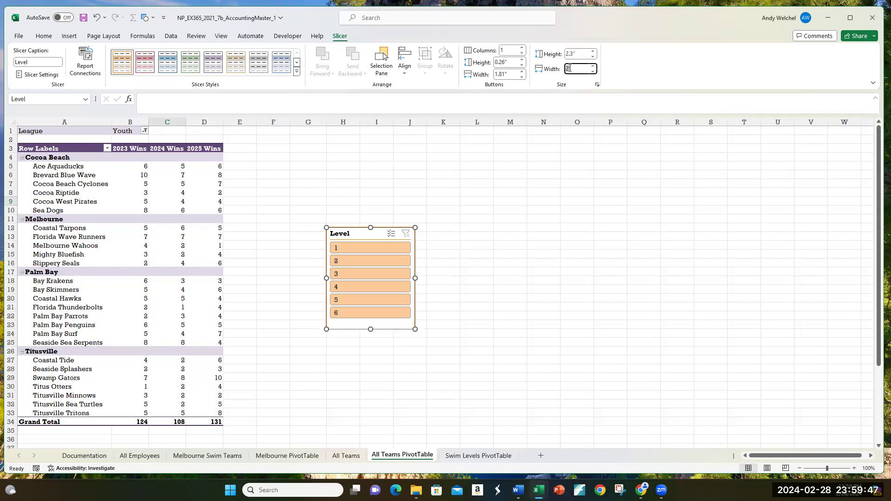
pyautogui.press('BackSpace')
pyautogui.write('1.5')
pyautogui.press('Return')
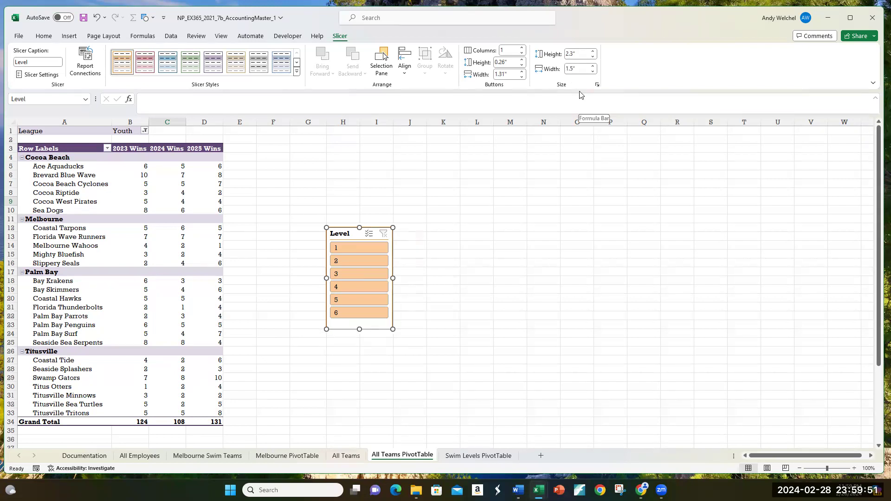
# Move the Level slicer beside the PivotTable so it starts in cell E3, and enlarge it to about 2.34" high by 2.26" wide.
pyautogui.moveTo(373, 228); pyautogui.dragTo(271, 145)
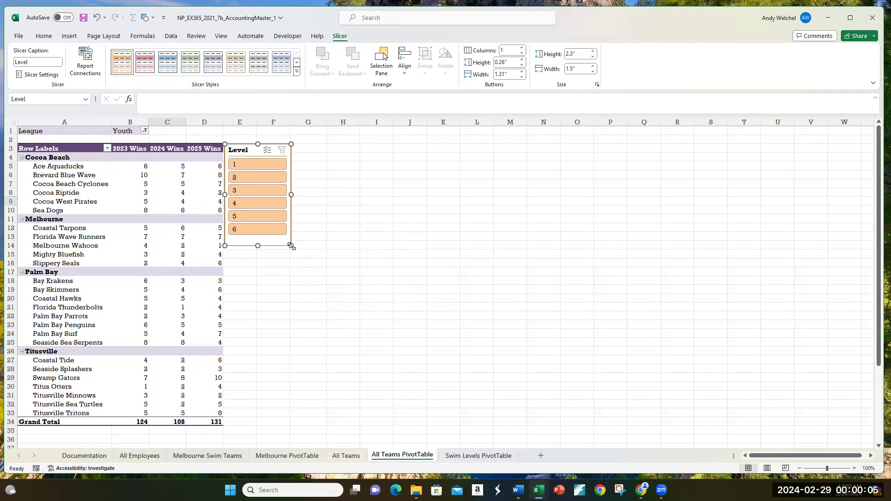
pyautogui.moveTo(291, 247); pyautogui.dragTo(325, 248)
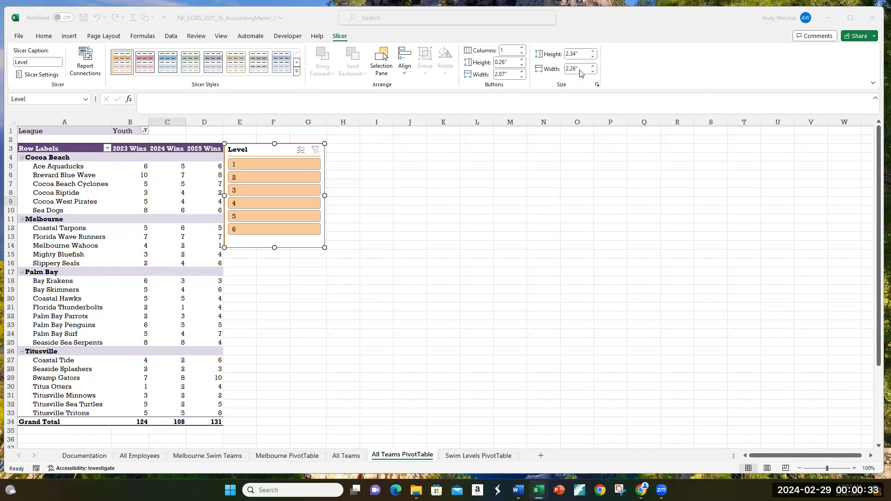
# Restore the enlarged Level slicer to 2.3" high and 1.5" wide, and deselect it.
pyautogui.click(578, 54)
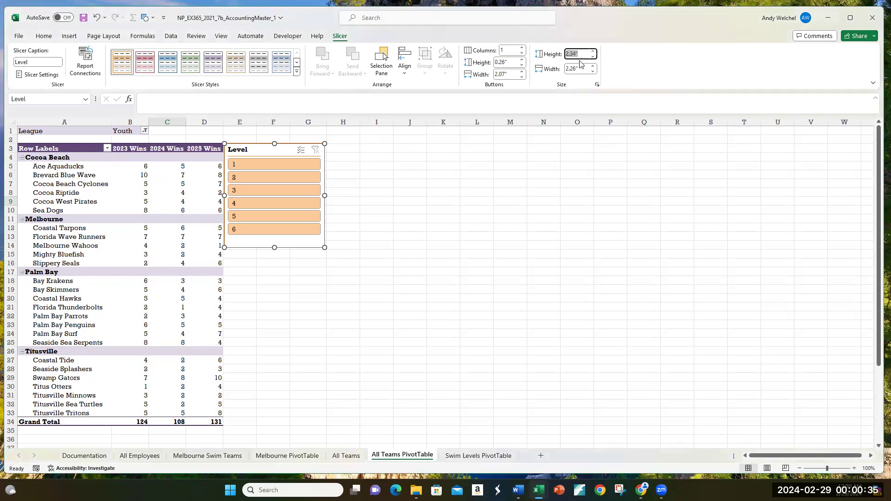
pyautogui.write('2.3')
pyautogui.click(573, 68)
pyautogui.press('BackSpace')
pyautogui.press('BackSpace')
pyautogui.press('BackSpace')
pyautogui.press('BackSpace')
pyautogui.write('1.5')
pyautogui.press('Return')
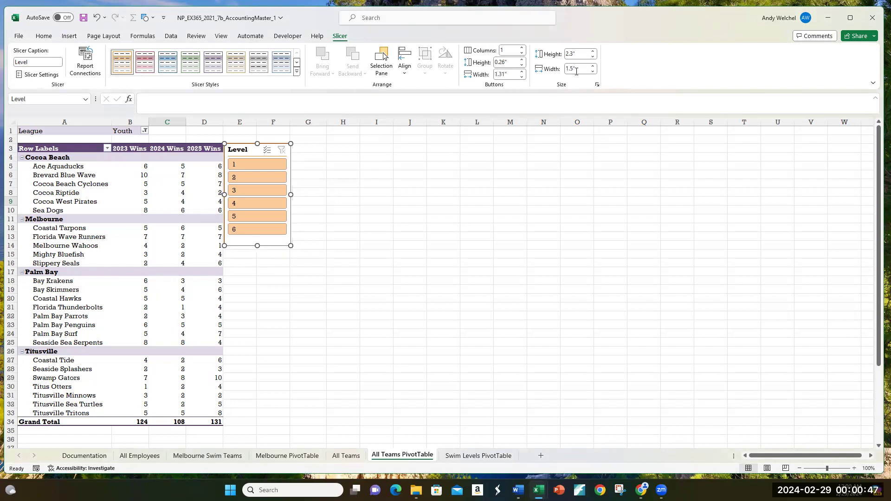
pyautogui.click(269, 271)
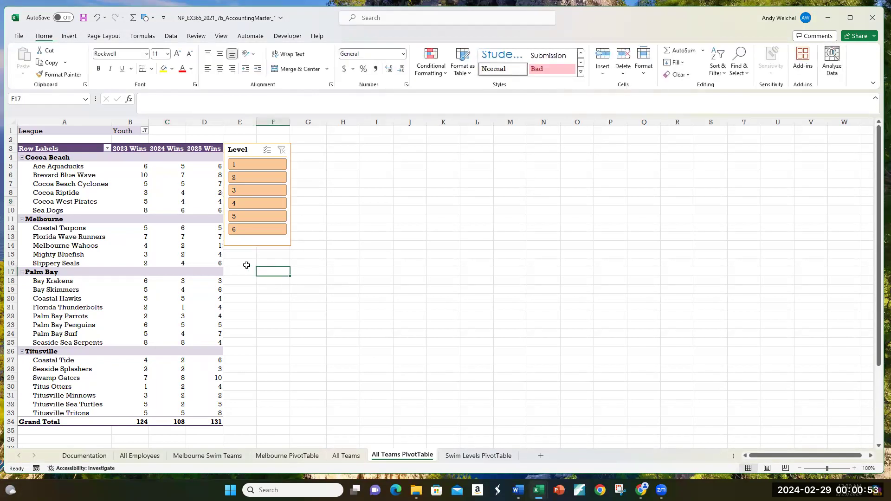
pyautogui.click(184, 256)
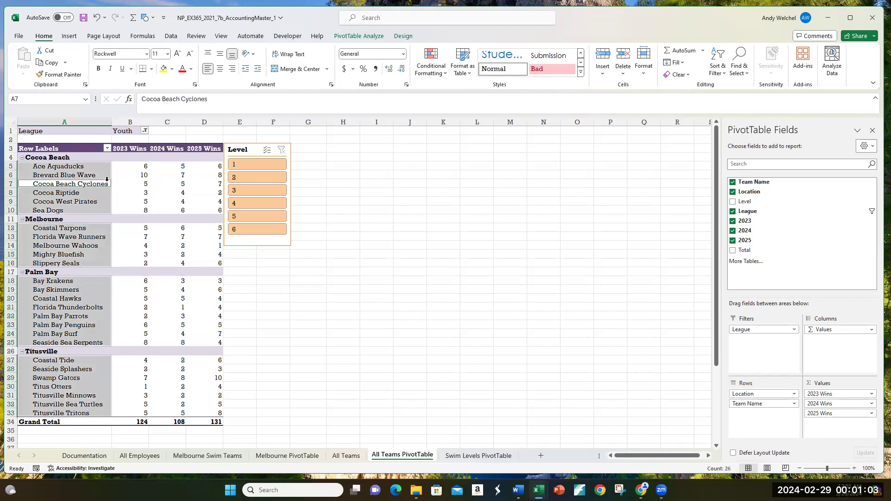
pyautogui.click(141, 202)
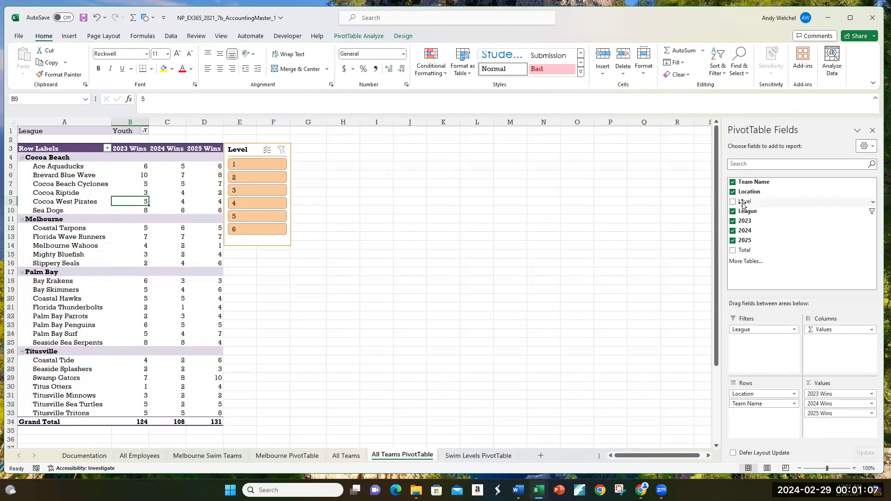
pyautogui.moveTo(73, 192); pyautogui.dragTo(169, 373)
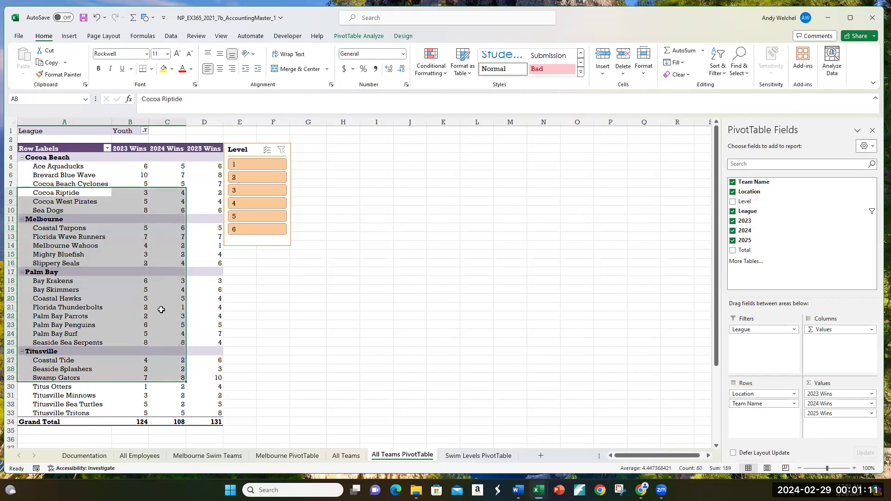
pyautogui.click(151, 296)
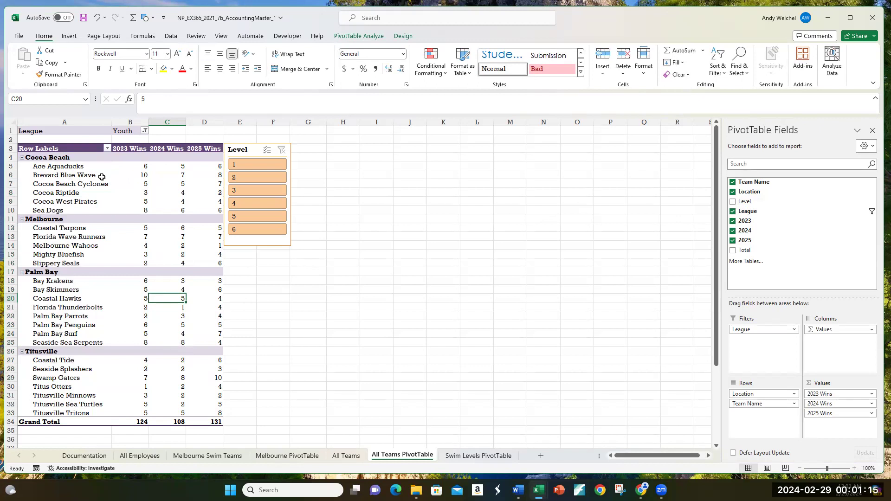
pyautogui.click(352, 456)
pyautogui.click(402, 456)
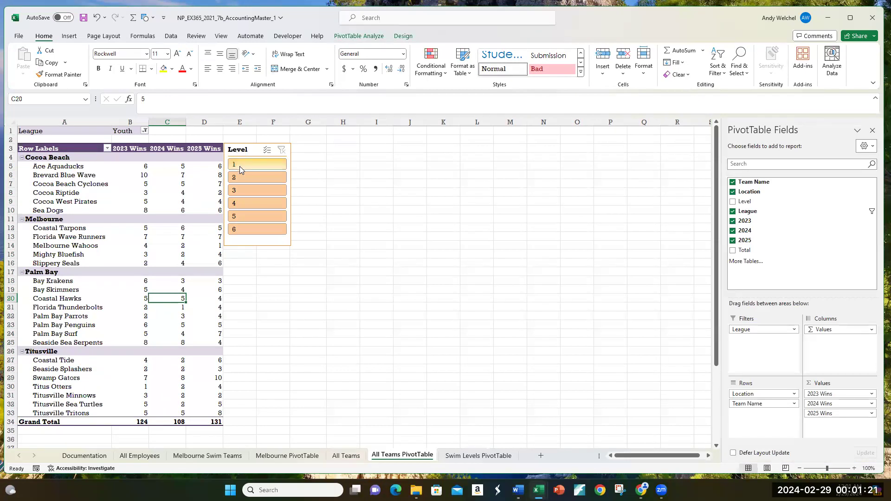
# Filter the All Teams PivotTable to level 4 with the slicer and check the Level column of the source table on the All Teams sheet.
pyautogui.click(240, 204)
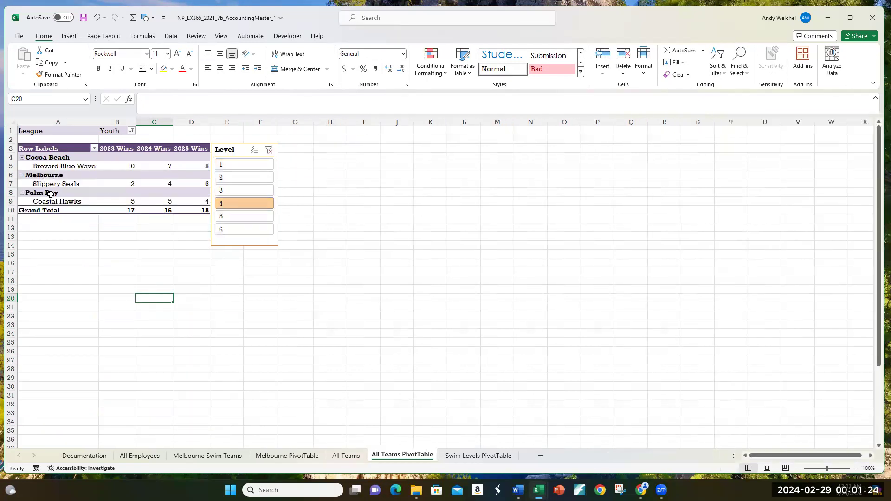
pyautogui.click(347, 456)
pyautogui.moveTo(160, 157); pyautogui.dragTo(163, 360)
pyautogui.click(173, 343)
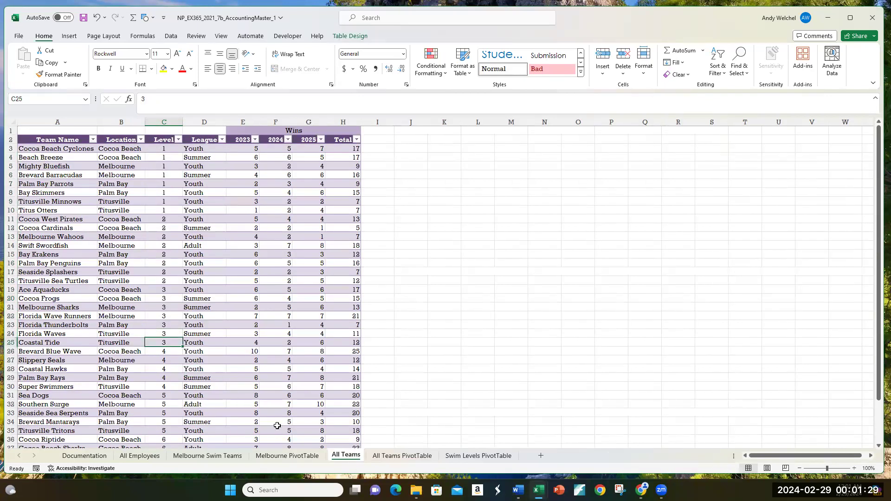
pyautogui.hotkey('ctrl', 'pagedown')
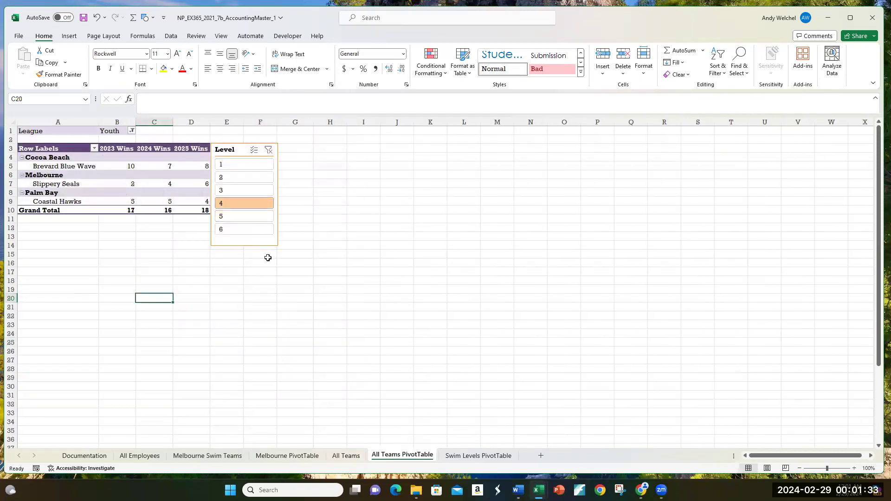
# Try adding levels 3 and 5 to the slicer selection and selecting level 6, and return the slicer to level 4 only.
pyautogui.keyDown('ctrl'); pyautogui.click(249, 190); pyautogui.keyUp('ctrl')
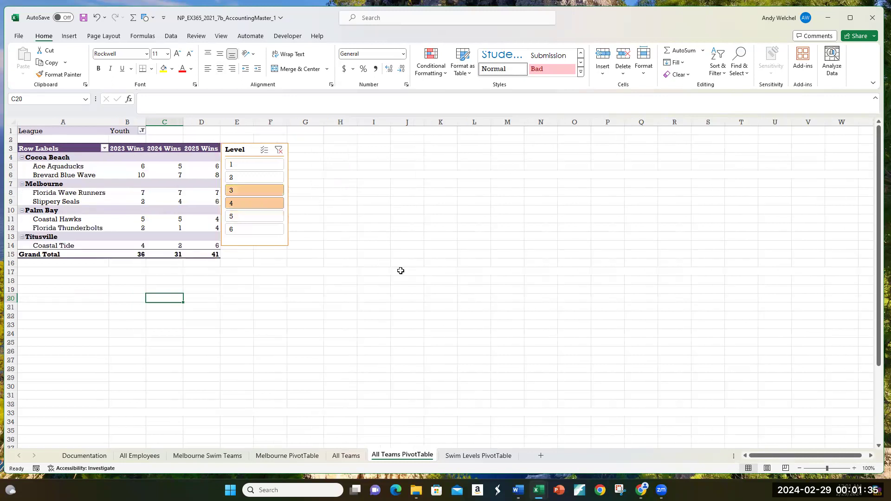
pyautogui.keyDown('ctrl'); pyautogui.click(259, 216); pyautogui.keyUp('ctrl')
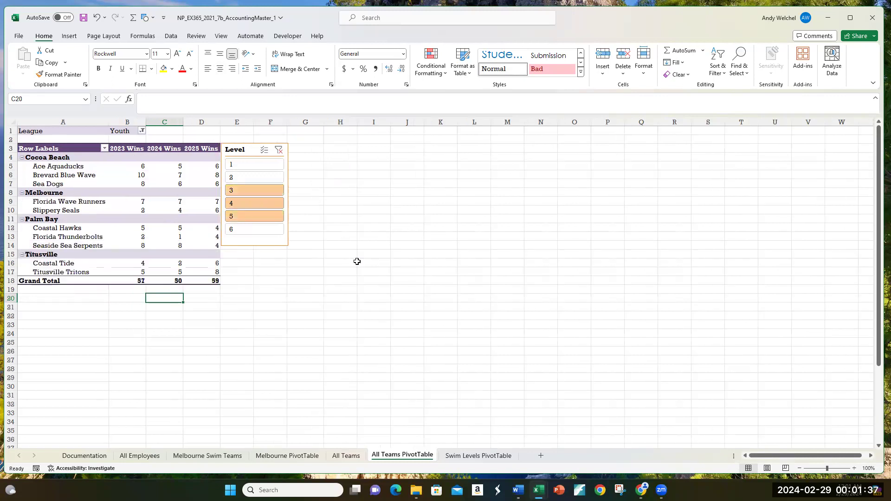
pyautogui.click(261, 230)
pyautogui.click(227, 204)
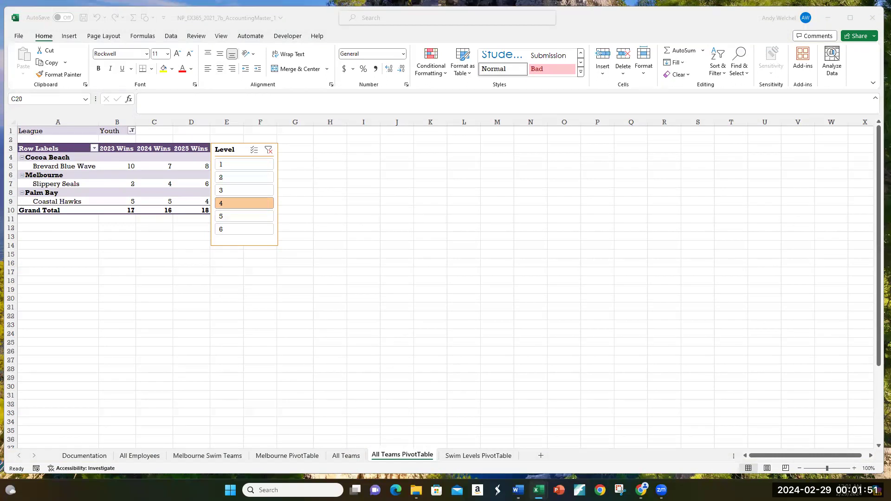
pyautogui.click(138, 176)
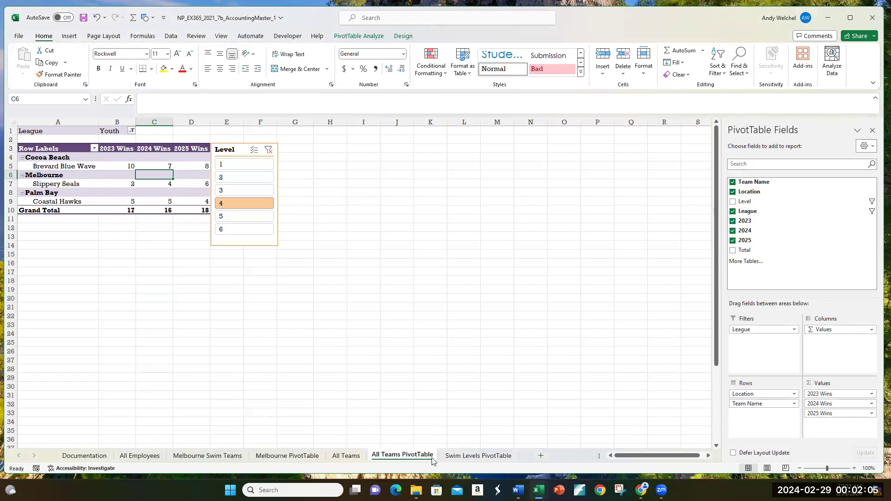
# Insert a Stacked Column PivotChart based on the PivotTable on the Swim Levels PivotTable sheet.
pyautogui.click(461, 458)
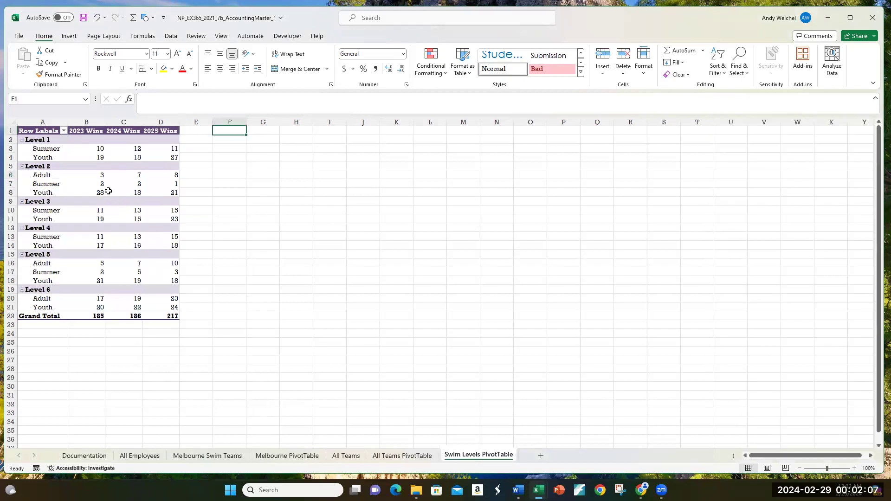
pyautogui.click(124, 184)
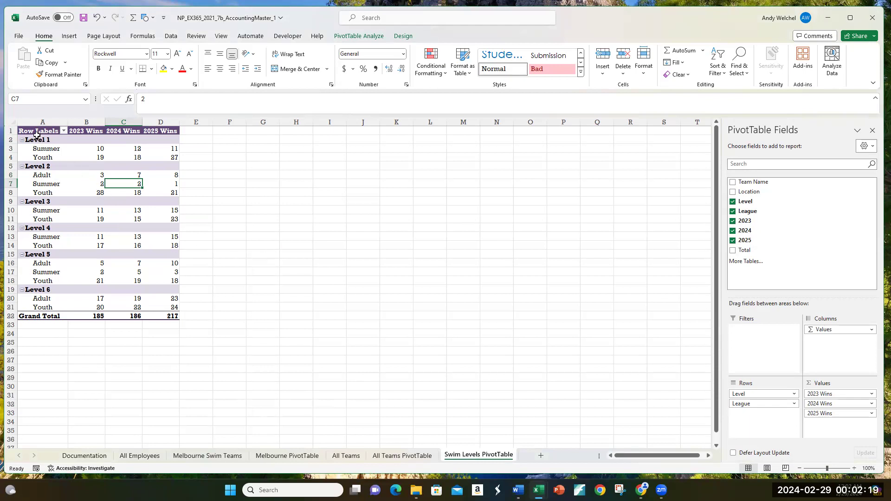
pyautogui.moveTo(37, 140); pyautogui.dragTo(161, 304)
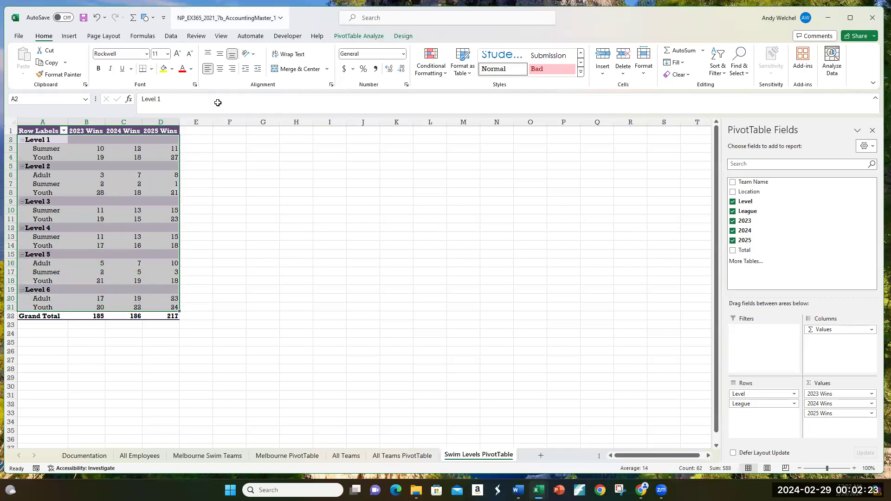
pyautogui.click(104, 184)
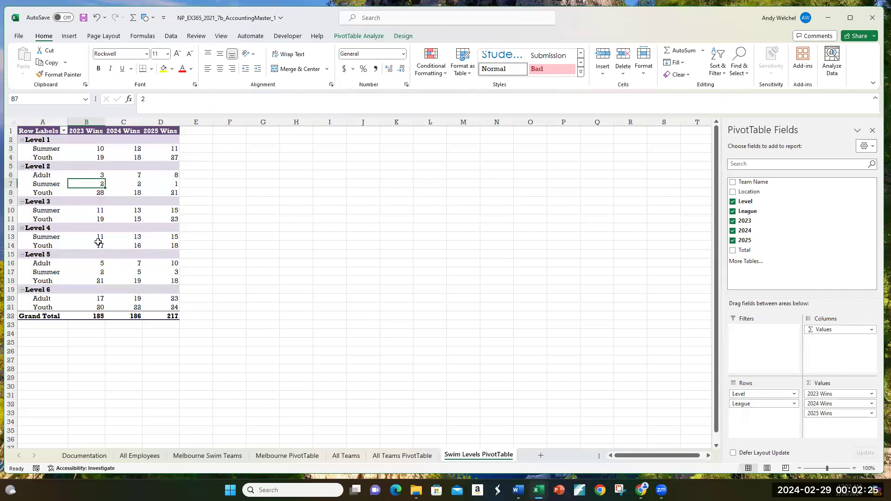
pyautogui.click(139, 221)
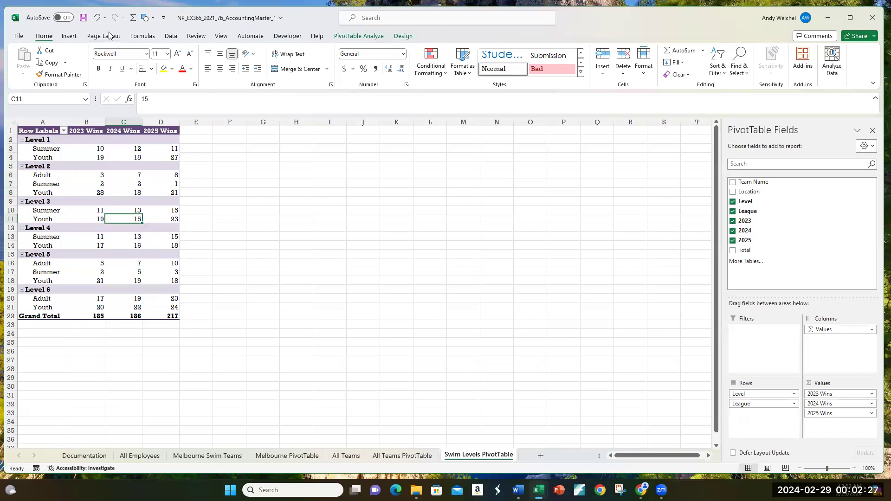
pyautogui.click(69, 36)
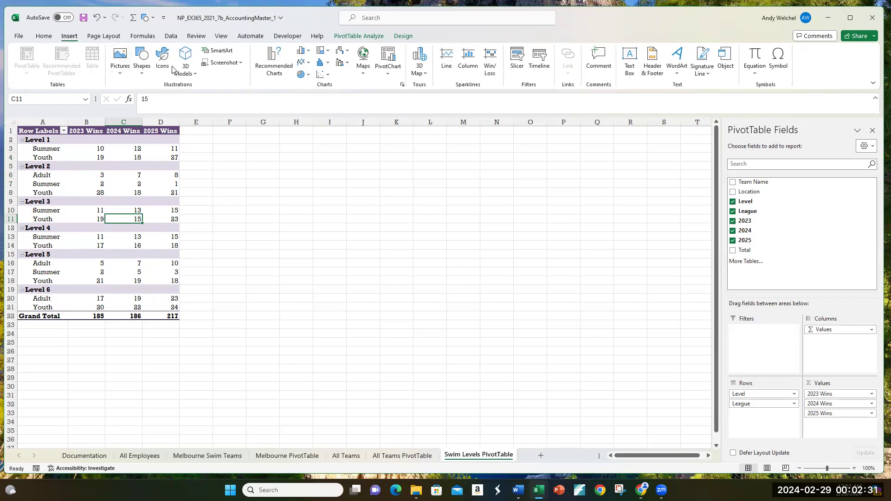
pyautogui.click(388, 74)
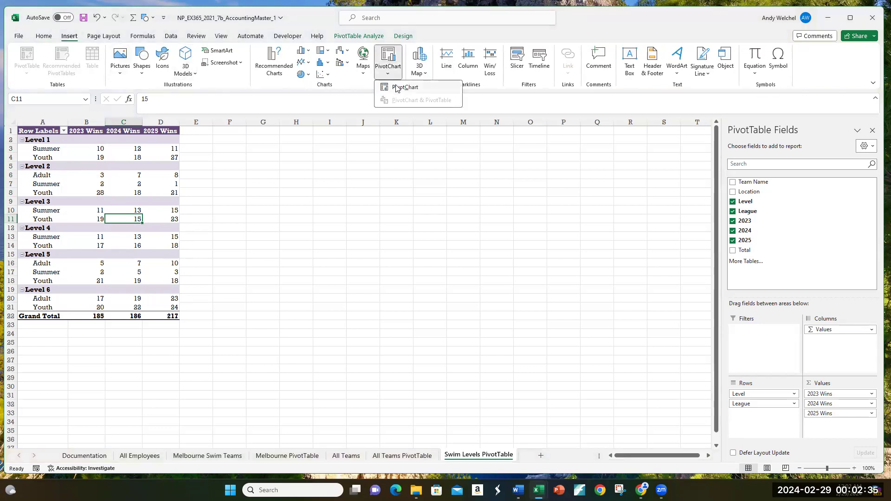
pyautogui.click(397, 88)
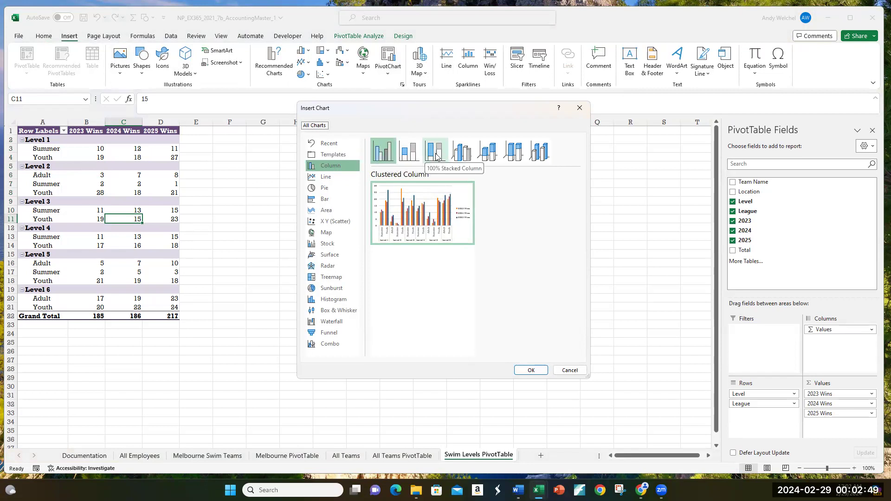
pyautogui.click(410, 152)
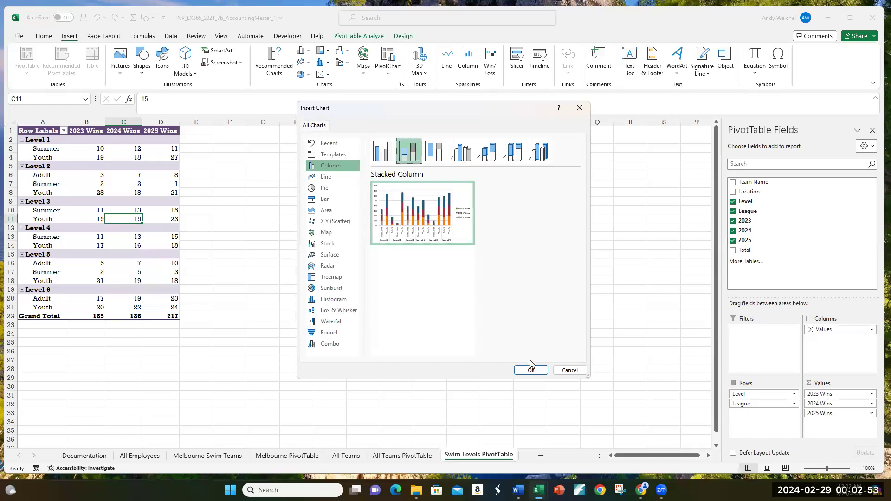
pyautogui.click(531, 370)
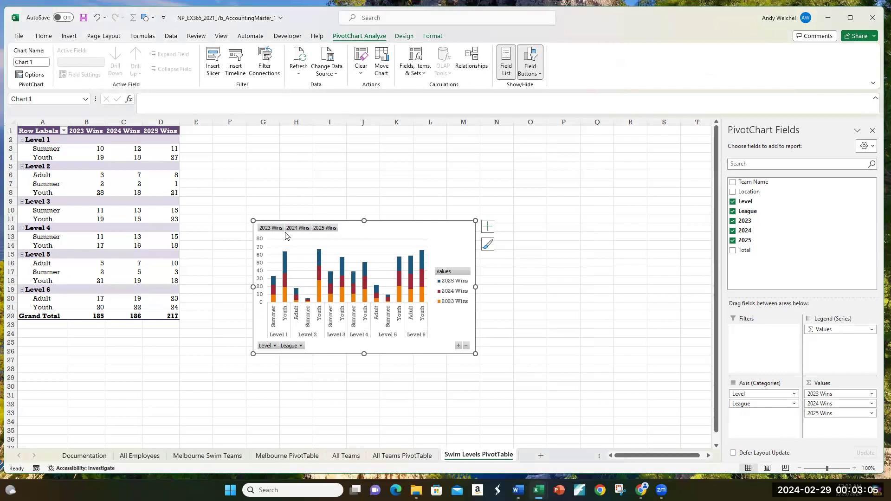
# Move and enlarge the PivotChart to cover the range E2:L22 beside the PivotTable, and deselect it.
pyautogui.moveTo(302, 220); pyautogui.dragTo(229, 134)
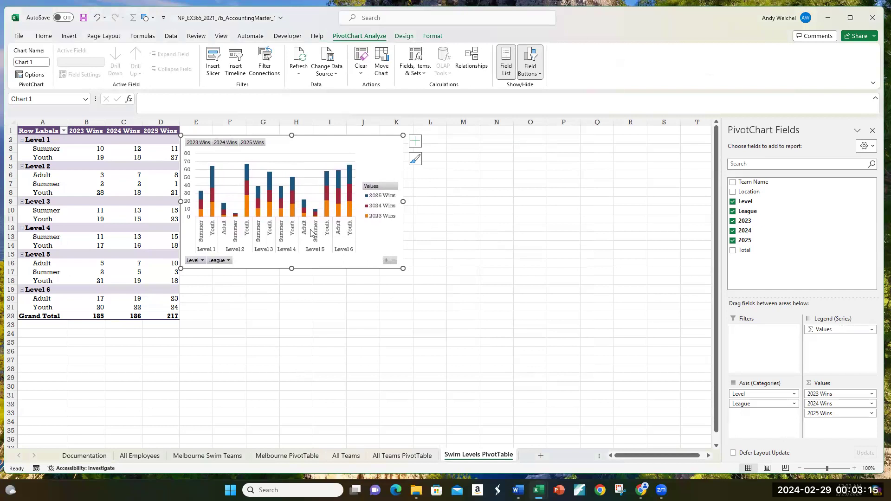
pyautogui.moveTo(403, 269); pyautogui.dragTo(445, 318)
pyautogui.click(273, 344)
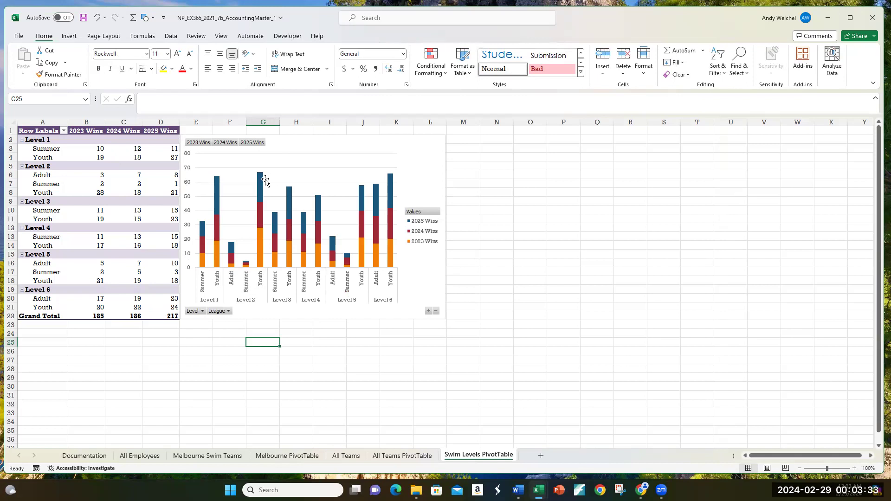
# Compare the field list and contextual tools offered for the PivotTable with those offered for the PivotChart.
pyautogui.click(89, 166)
pyautogui.click(108, 201)
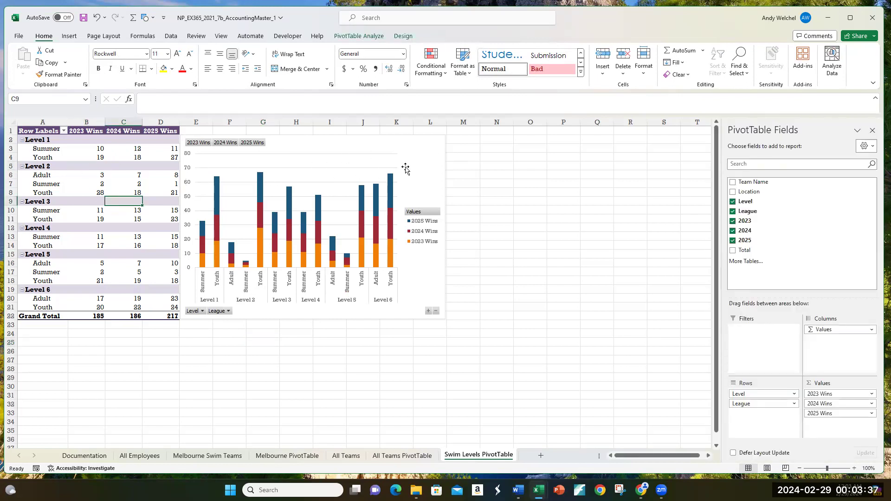
pyautogui.click(325, 175)
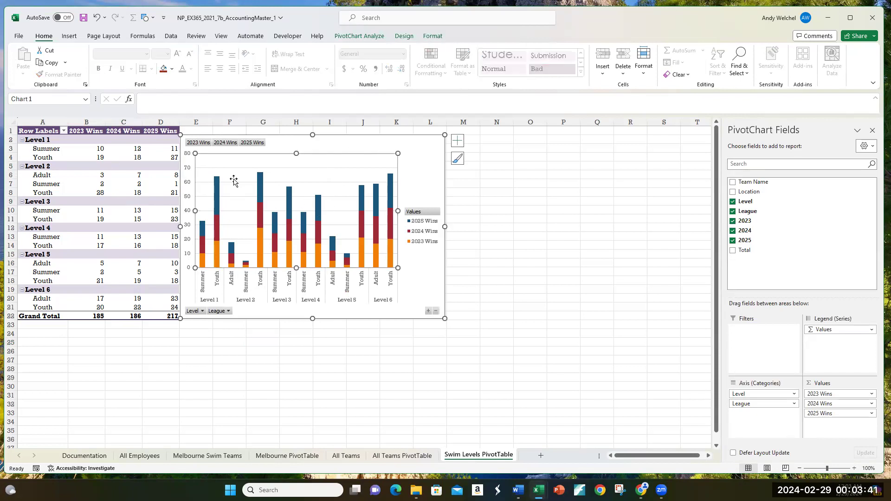
pyautogui.click(427, 149)
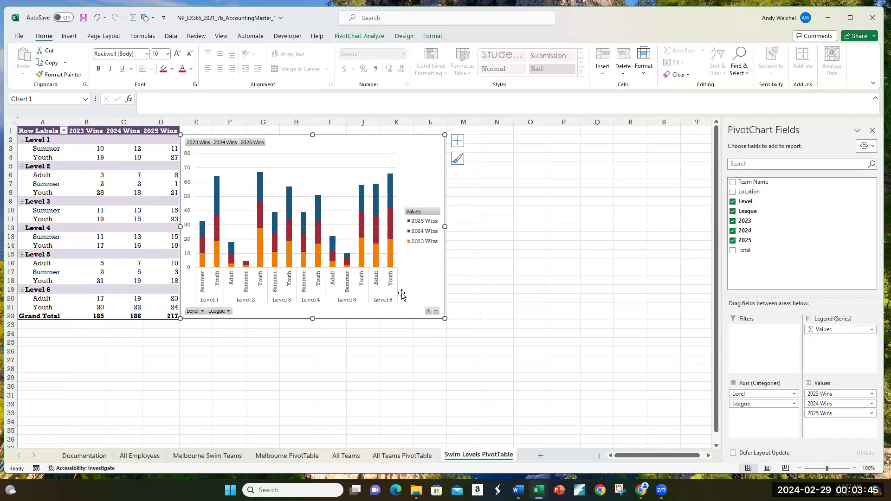
pyautogui.click(162, 272)
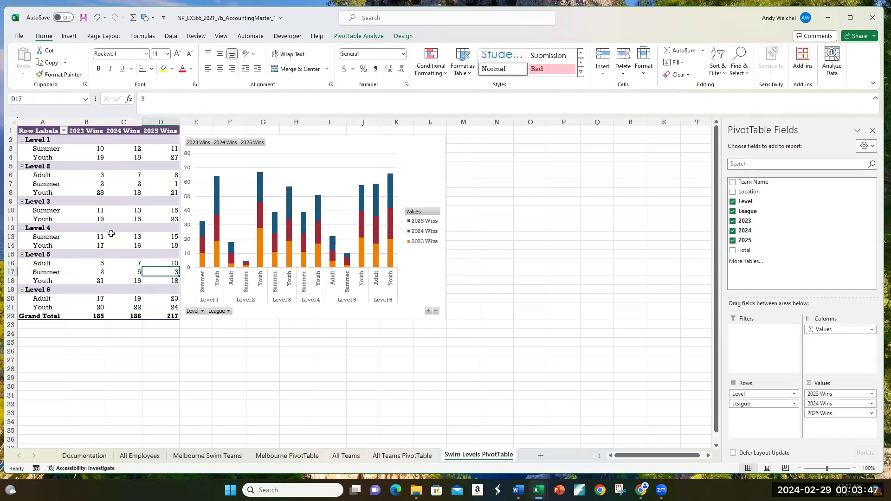
pyautogui.click(424, 159)
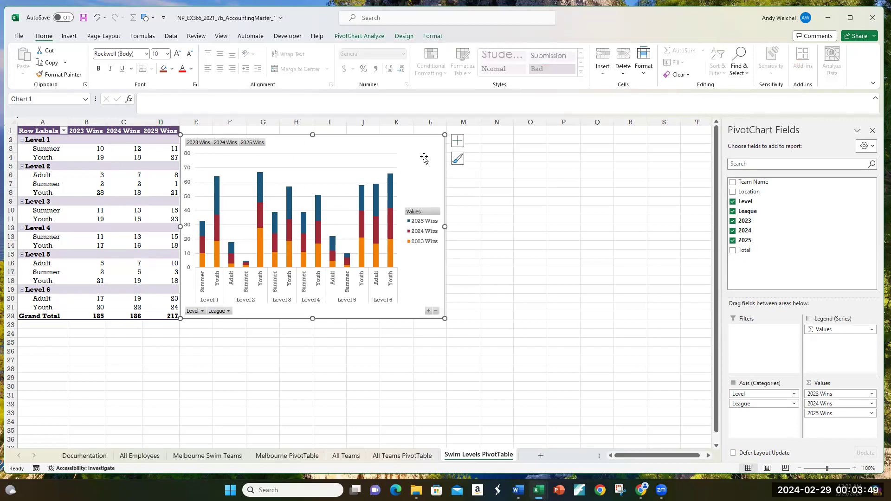
pyautogui.click(421, 220)
pyautogui.click(419, 182)
pyautogui.click(365, 37)
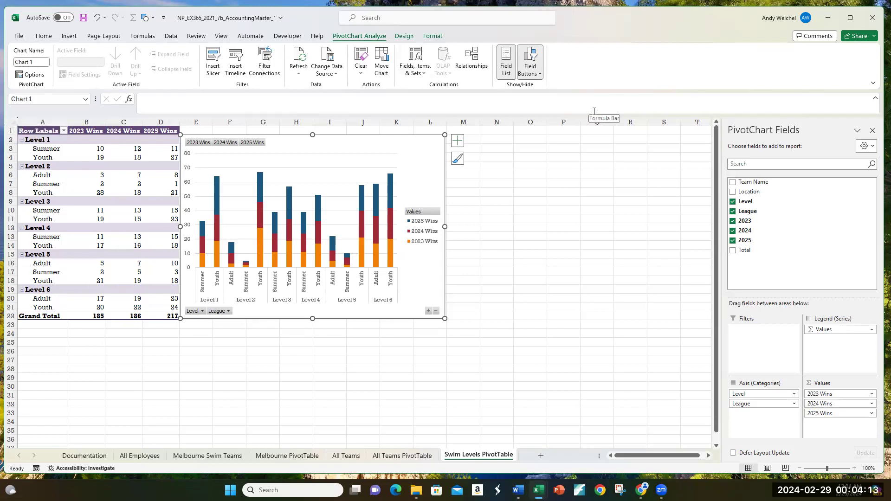
# Add a chart title above the PivotChart and set its text to "Wins by Level".
pyautogui.click(399, 38)
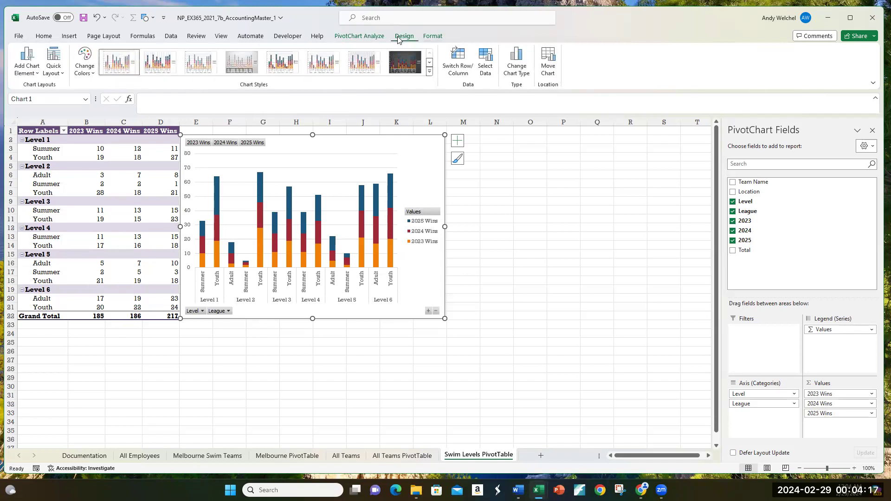
pyautogui.click(31, 74)
pyautogui.moveTo(38, 114)
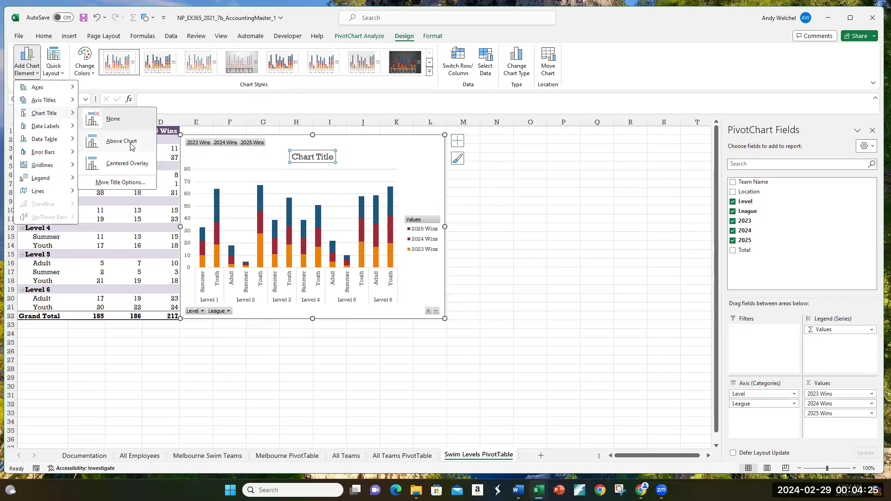
pyautogui.click(130, 147)
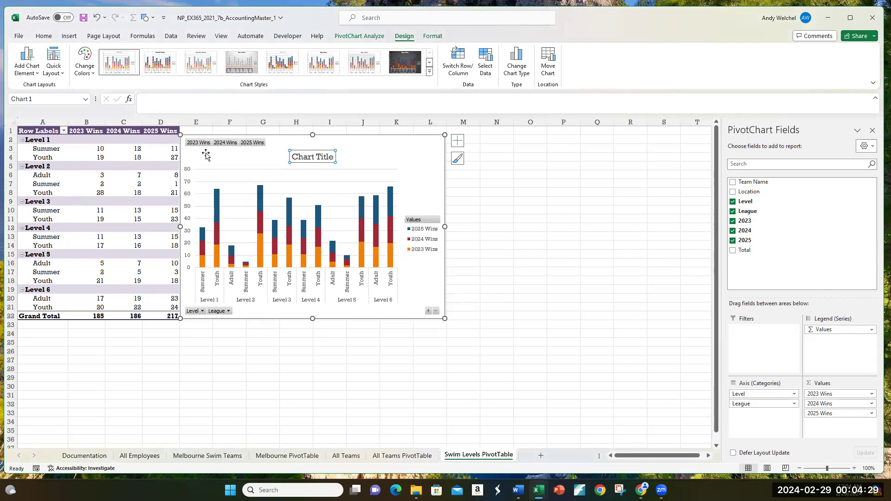
pyautogui.click(298, 158)
pyautogui.moveTo(298, 158); pyautogui.dragTo(329, 159)
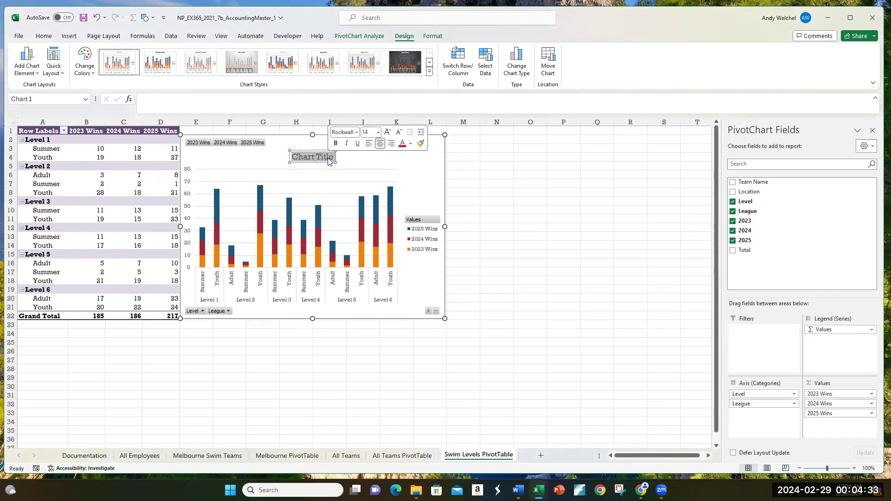
pyautogui.write('Wins')
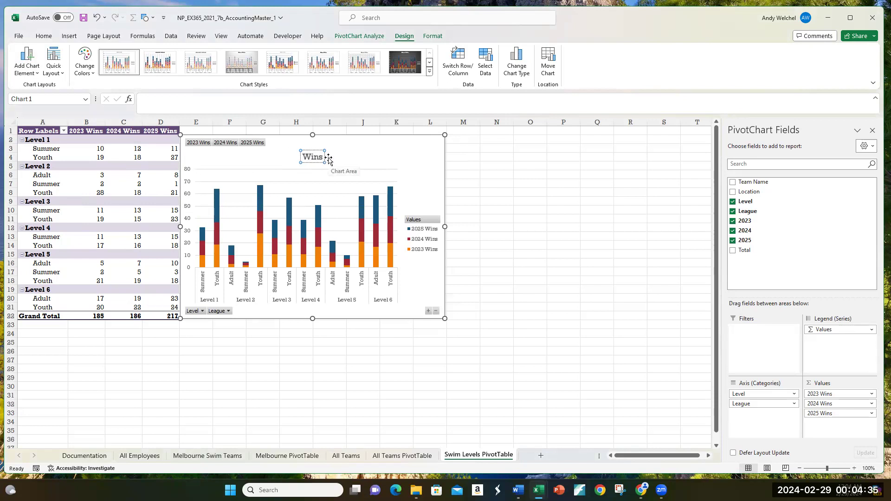
pyautogui.write(' by')
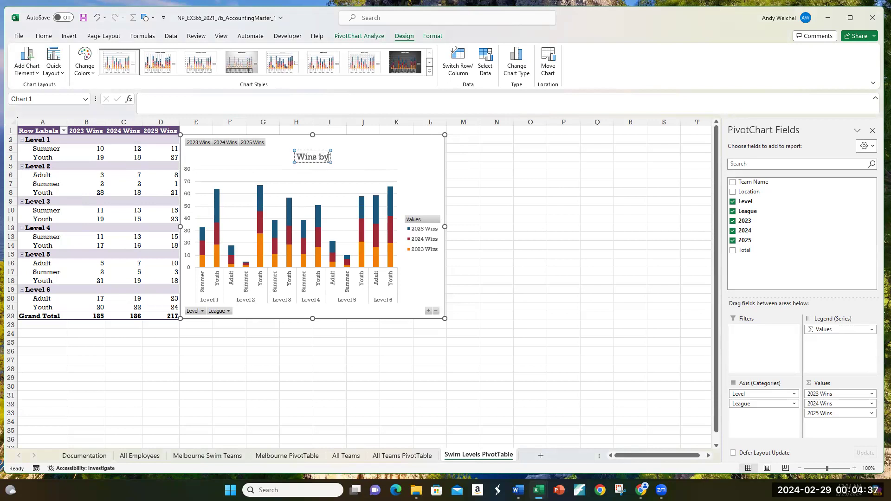
pyautogui.write(' Level')
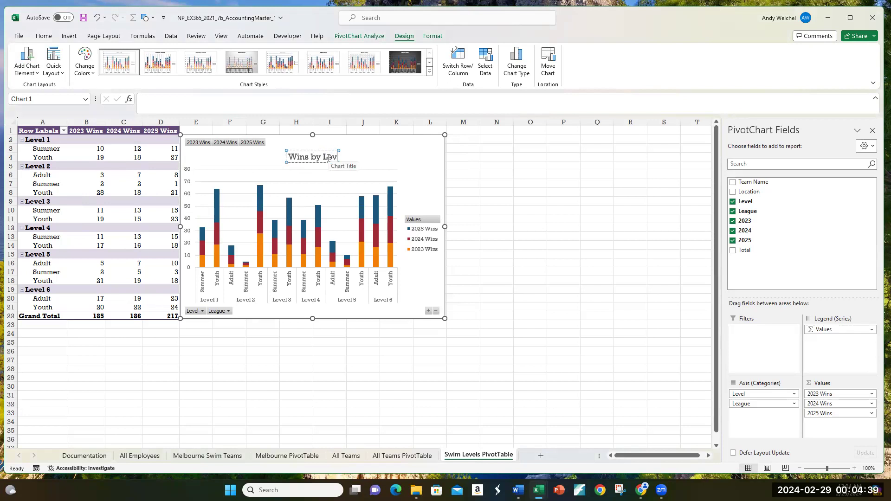
pyautogui.click(429, 155)
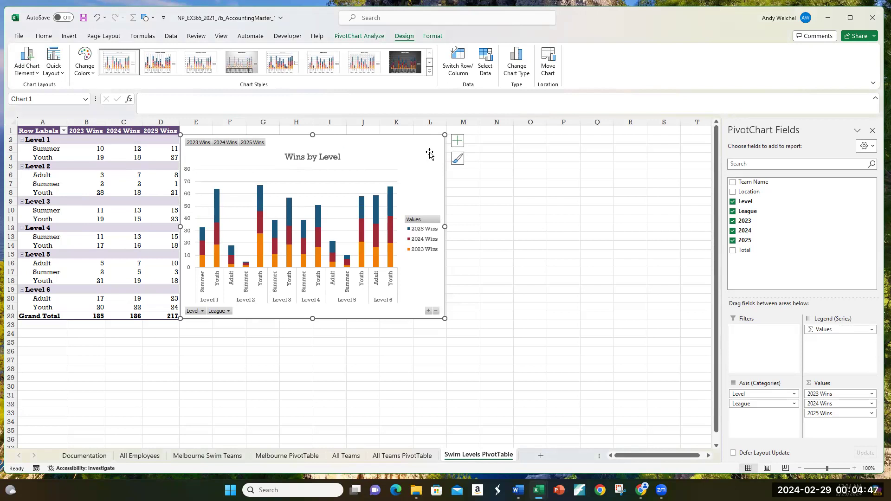
# Filter the PivotChart by level to exclude Level 1, Level 2 and Level 3, and deselect the chart.
pyautogui.click(203, 311)
pyautogui.click(106, 224)
pyautogui.click(107, 232)
pyautogui.click(106, 240)
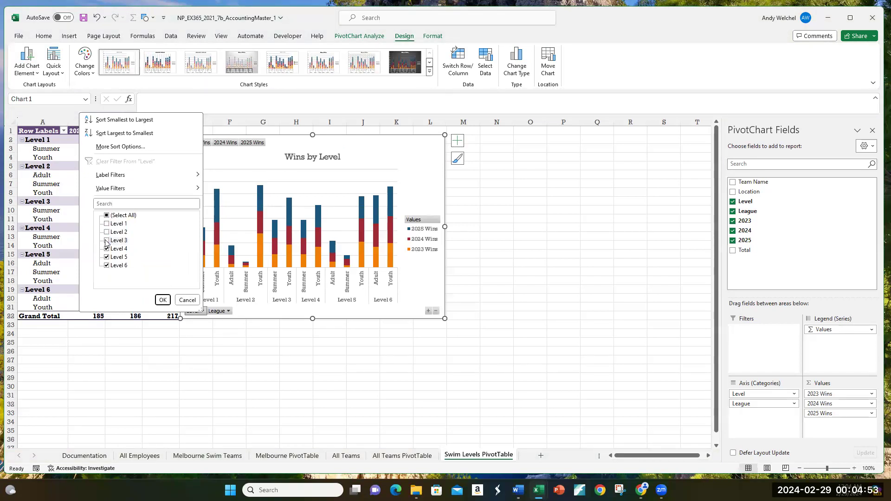
pyautogui.click(166, 298)
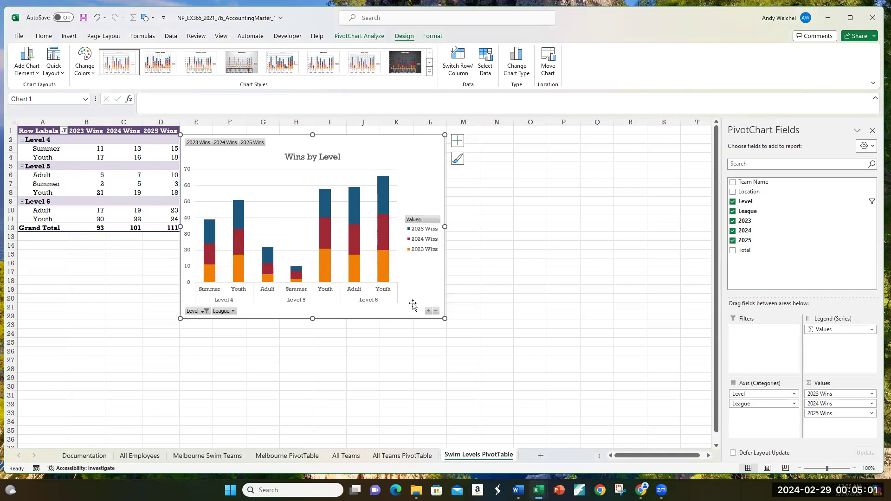
pyautogui.moveTo(388, 189)
pyautogui.click(104, 274)
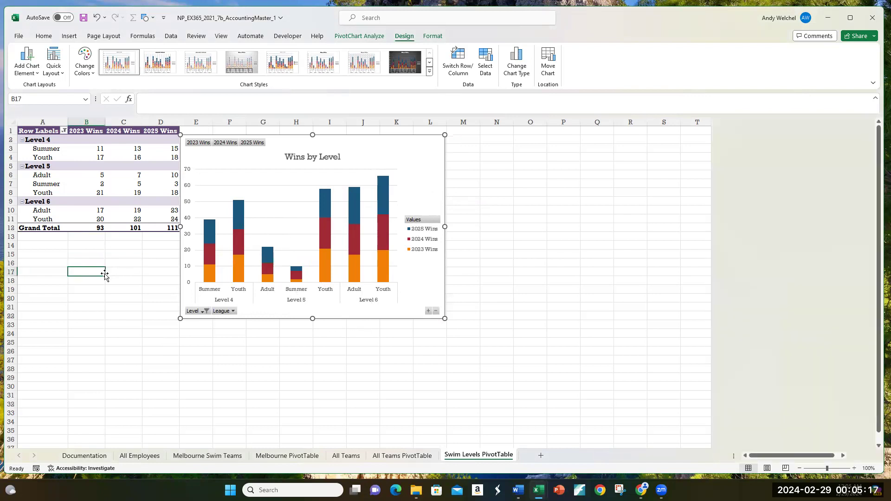